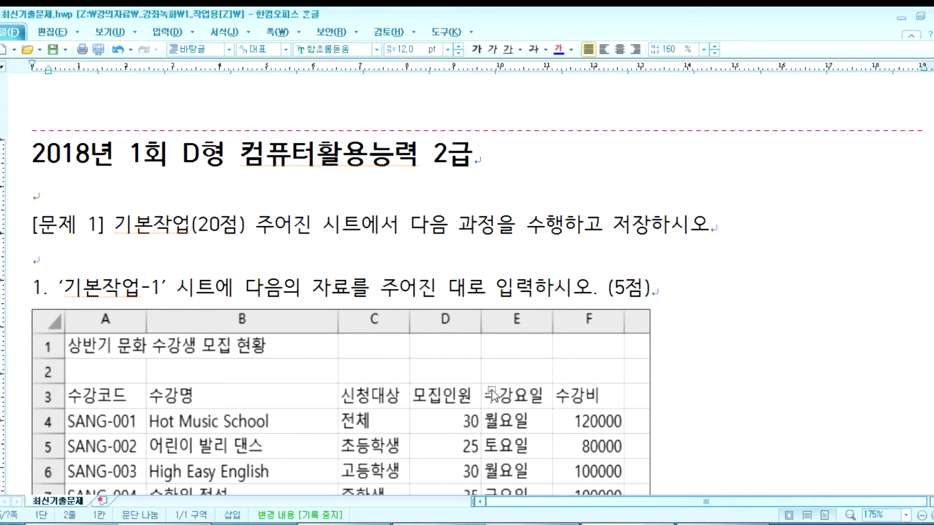
- Read the '기본작업-2' instructions in the Hangul document and compare them with the sheet's title and venue cells in Excel
{"action": "scroll", "coordinate": [501, 404], "scroll_direction": "down", "scroll_amount": 10}
{"action": "scroll", "coordinate": [444, 390], "scroll_direction": "down", "scroll_amount": 3}
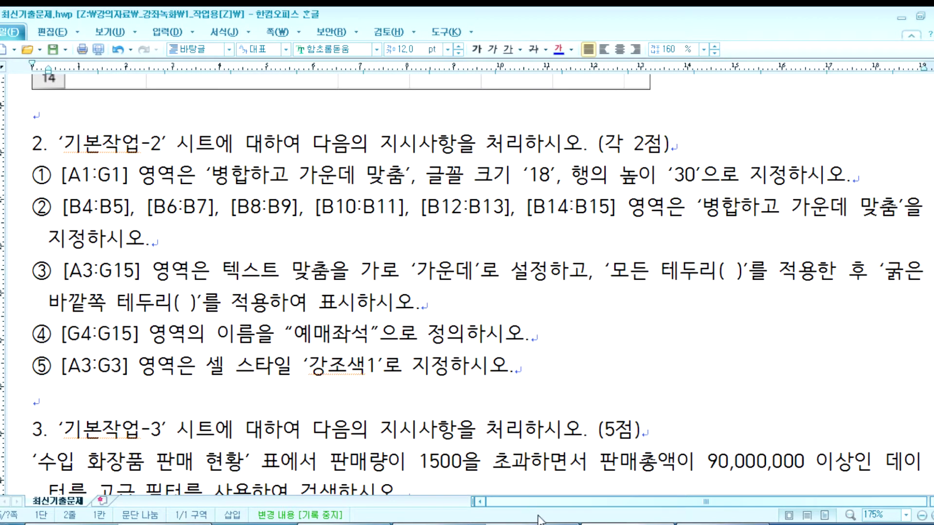
{"action": "key", "text": "alt+Tab"}
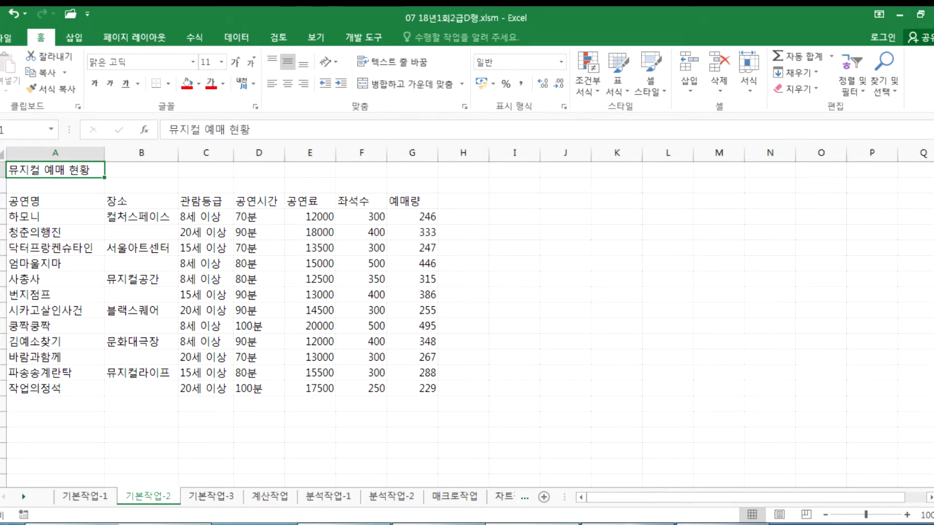
{"action": "key", "text": "alt+Tab"}
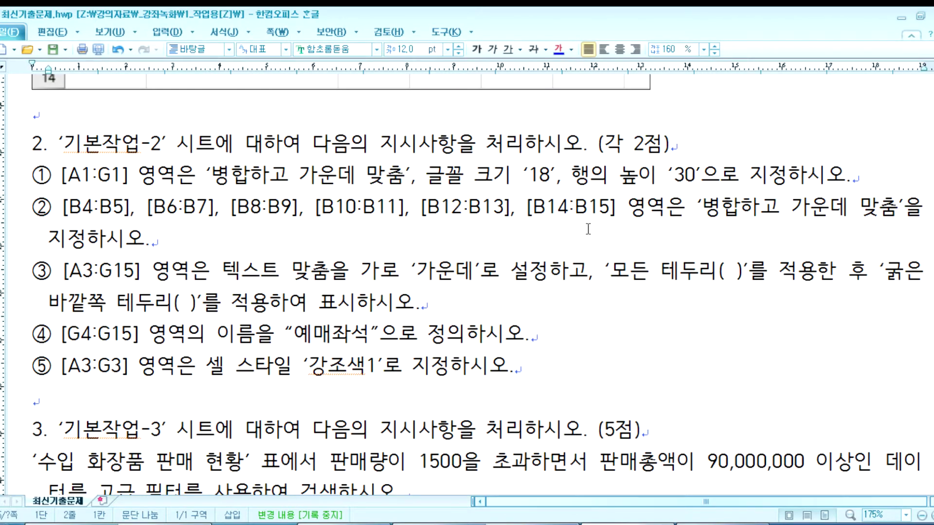
{"action": "key", "text": "alt+Tab"}
{"action": "left_click_drag", "start_coordinate": [117, 218], "coordinate": [122, 389]}
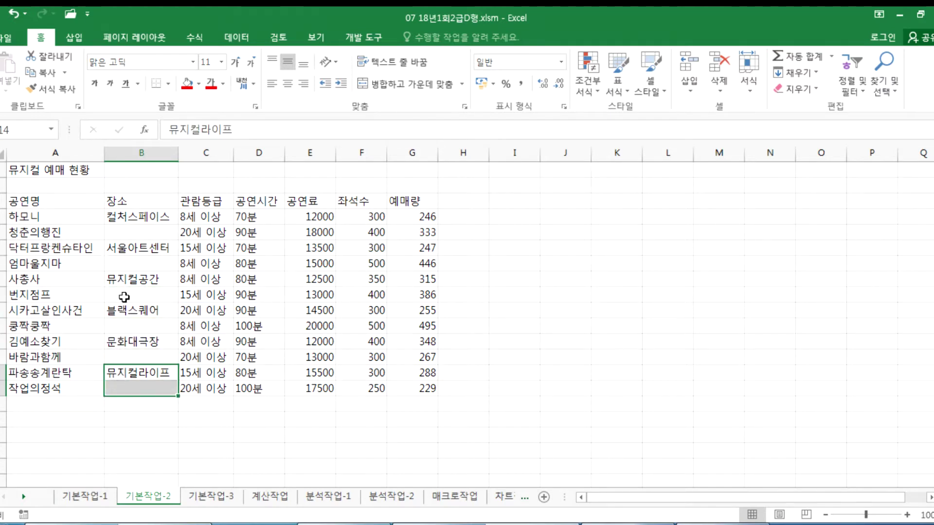
{"action": "key", "text": "alt+Tab"}
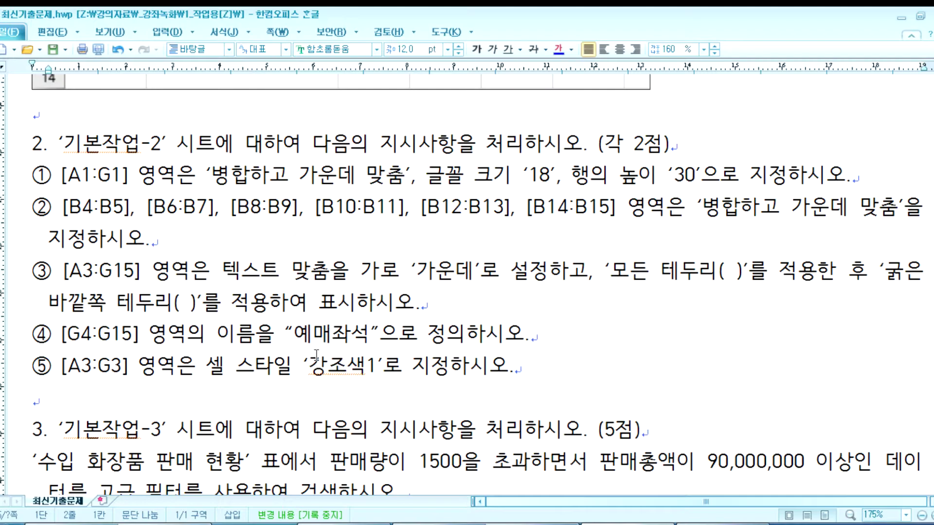
- Switch to Excel, merge and center A1:G1, and set the title's font size to 18
{"action": "key", "text": "alt+Tab"}
{"action": "left_click_drag", "start_coordinate": [34, 171], "coordinate": [419, 174]}
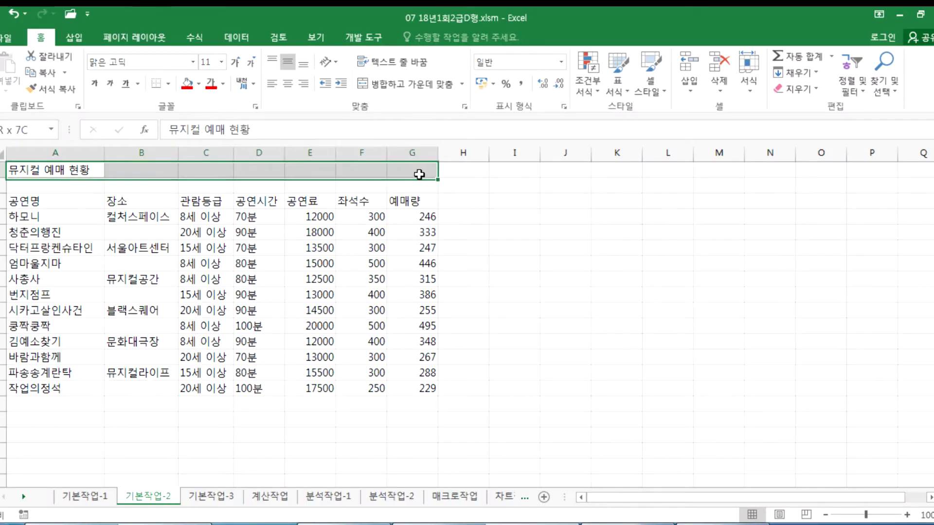
{"action": "left_click", "coordinate": [402, 83]}
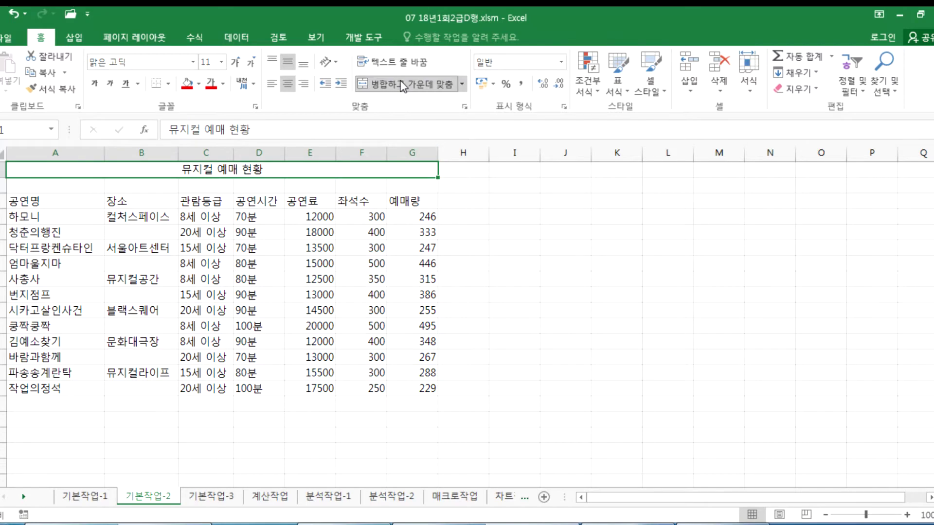
{"action": "left_click", "coordinate": [235, 61]}
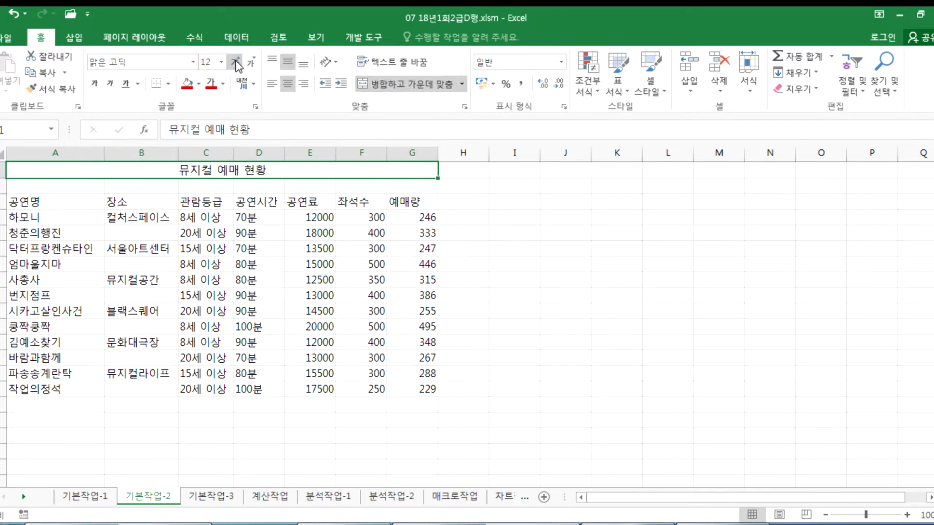
{"action": "left_click", "coordinate": [236, 60]}
{"action": "left_click", "coordinate": [236, 61]}
{"action": "left_click", "coordinate": [236, 60]}
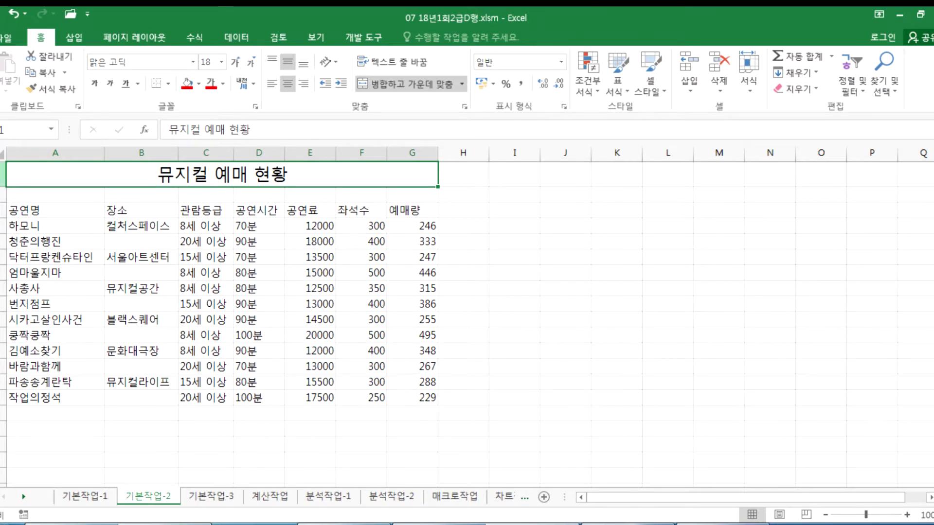
- Set the height of row 1 to 30
{"action": "right_click", "coordinate": [3, 175]}
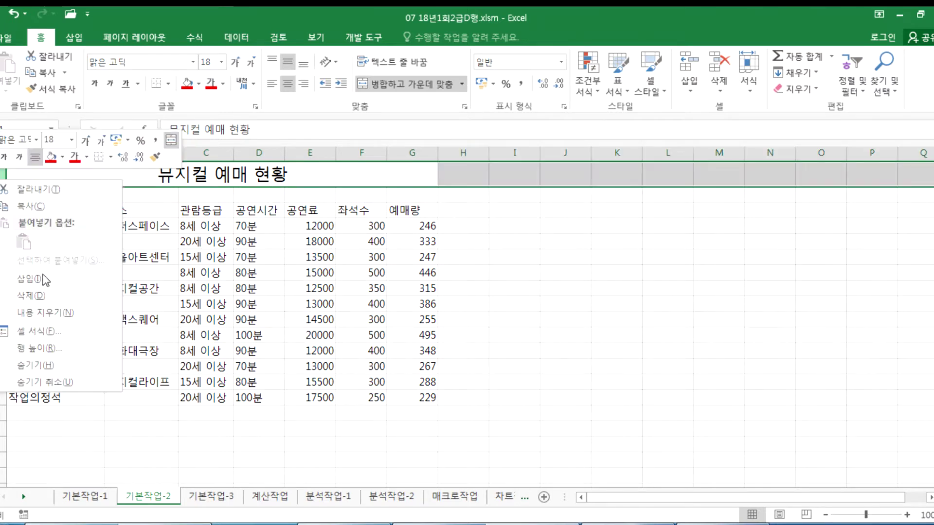
{"action": "left_click", "coordinate": [39, 349]}
{"action": "type", "text": "30"}
{"action": "left_click", "coordinate": [43, 367]}
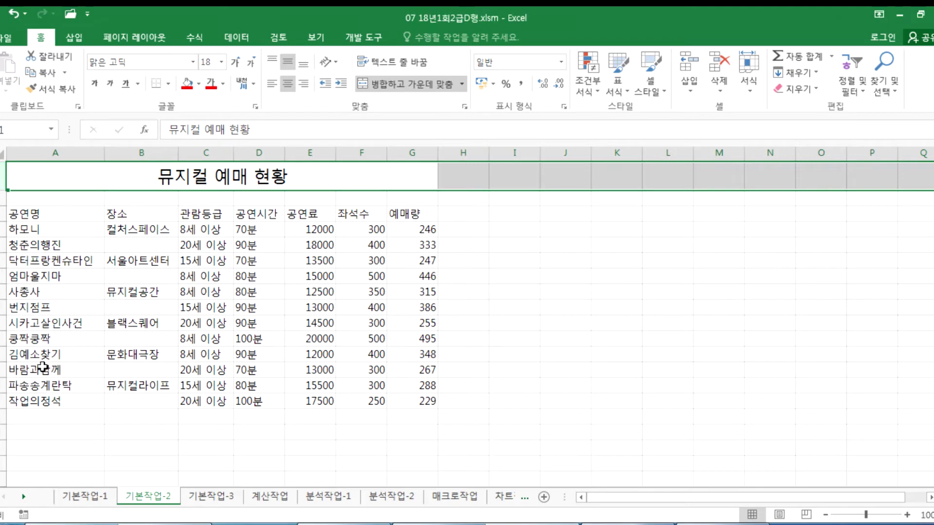
- Try to merge and center the paired venue cells from B4:B5 through B14:B15 all at once
{"action": "left_click", "coordinate": [125, 241]}
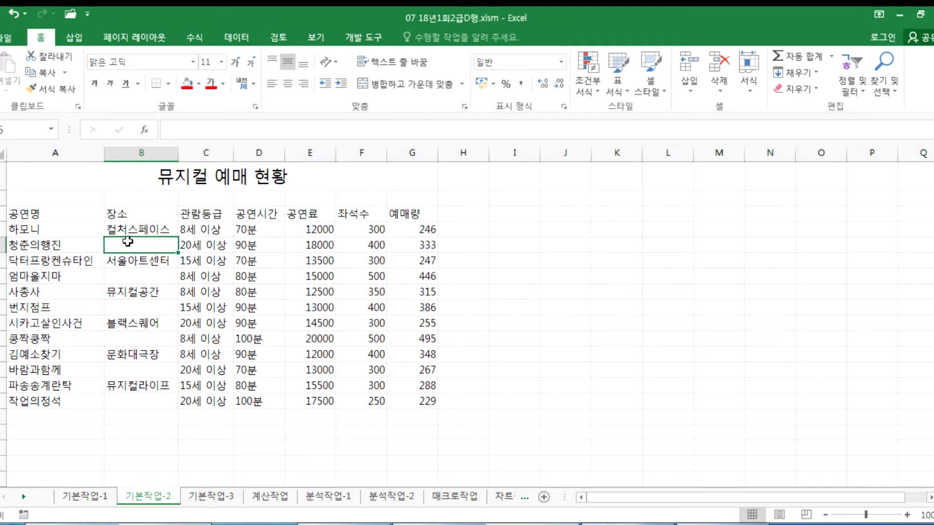
{"action": "left_click_drag", "start_coordinate": [122, 228], "coordinate": [117, 400]}
{"action": "left_click", "coordinate": [116, 388], "text": "ctrl"}
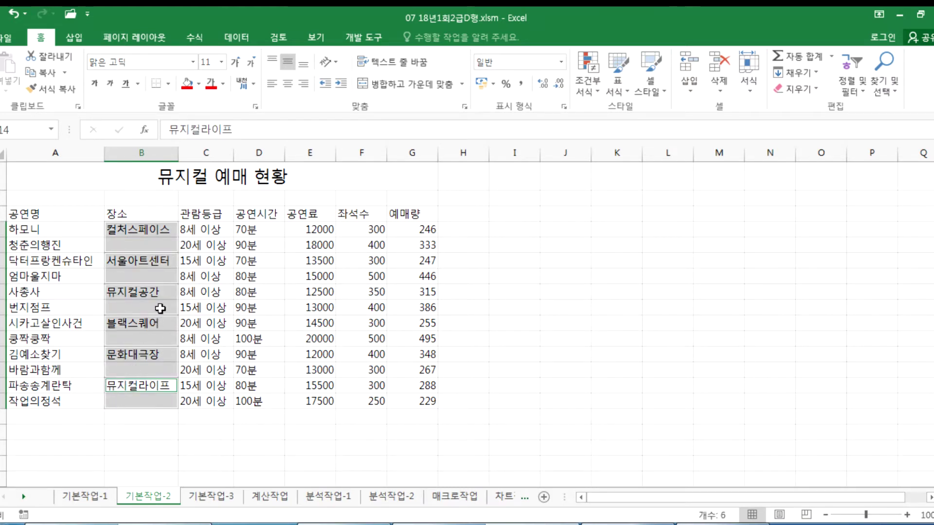
{"action": "left_click", "coordinate": [395, 86]}
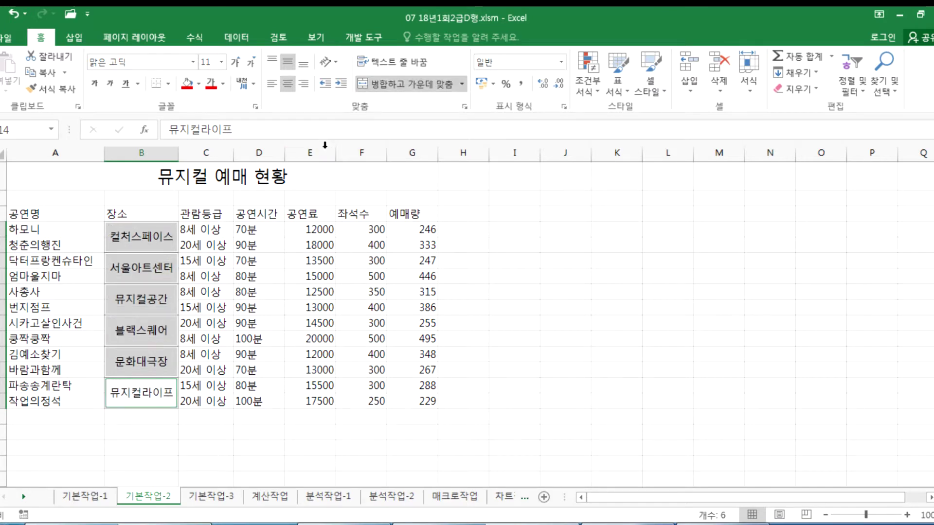
{"action": "key", "text": "ctrl+z"}
- Merge and center B4:B5, and copy that cell formatting onto B6:B15 with Format Painter
{"action": "left_click_drag", "start_coordinate": [139, 228], "coordinate": [139, 243]}
{"action": "left_click", "coordinate": [395, 84]}
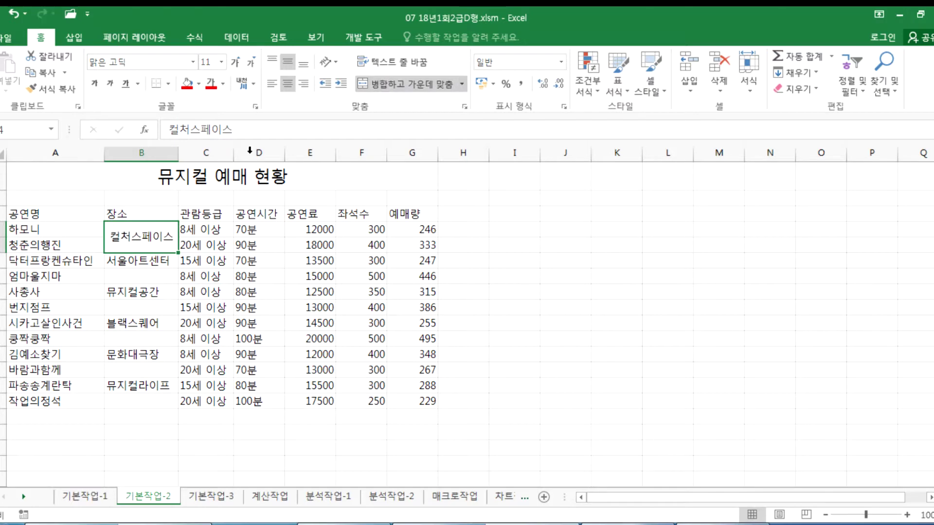
{"action": "left_click", "coordinate": [52, 88]}
{"action": "left_click_drag", "start_coordinate": [122, 261], "coordinate": [130, 400]}
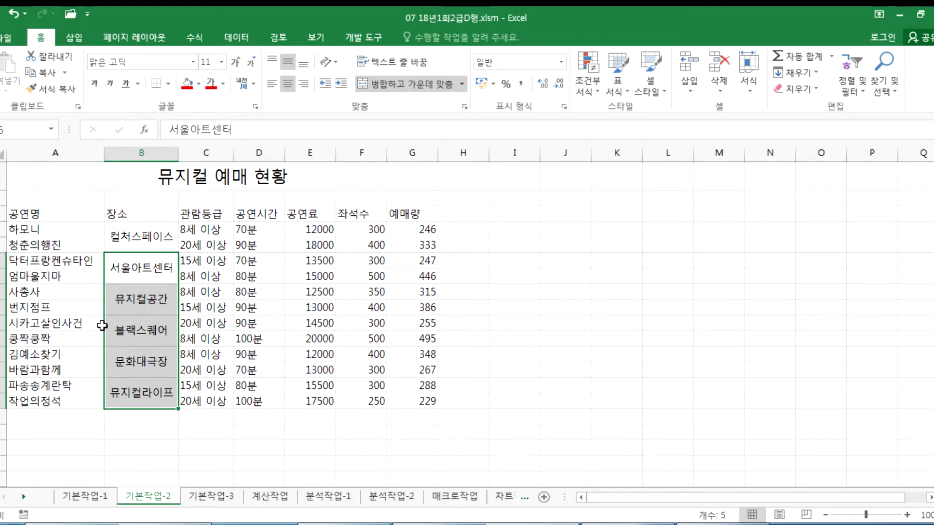
- Center the text of A3:G15 horizontally and apply all borders plus a thick outside border
{"action": "left_click_drag", "start_coordinate": [35, 214], "coordinate": [406, 401]}
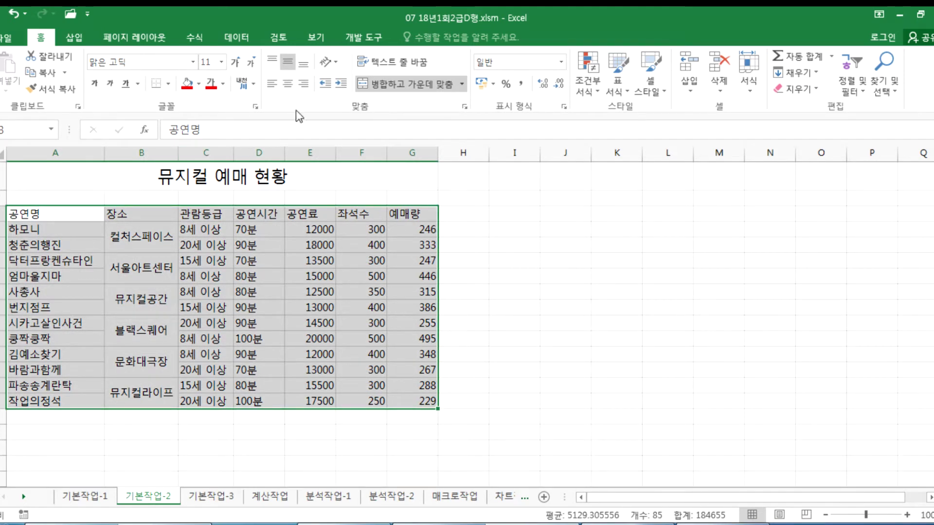
{"action": "left_click", "coordinate": [288, 85]}
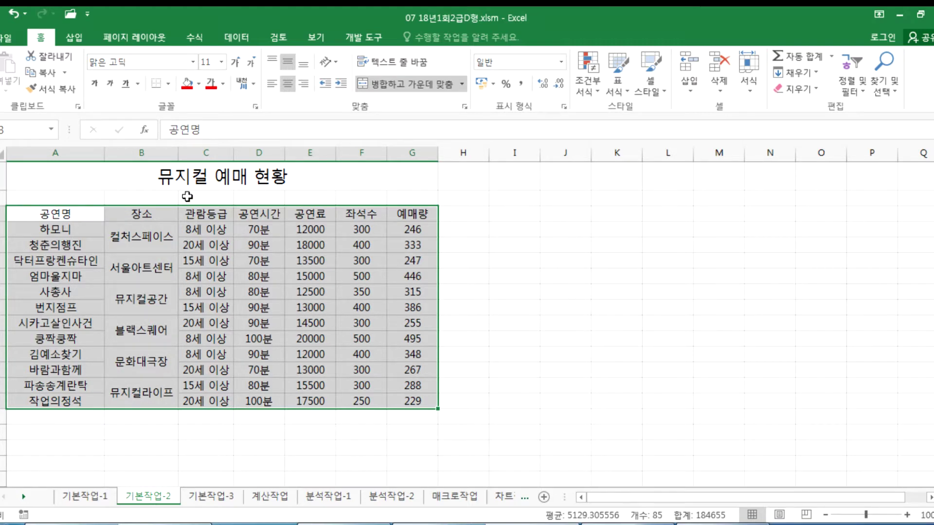
{"action": "left_click", "coordinate": [168, 84]}
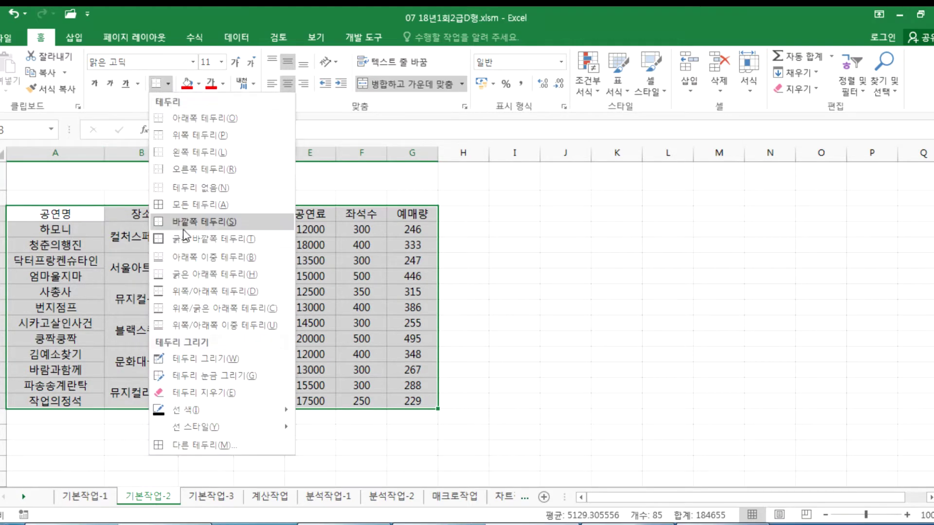
{"action": "left_click", "coordinate": [185, 204]}
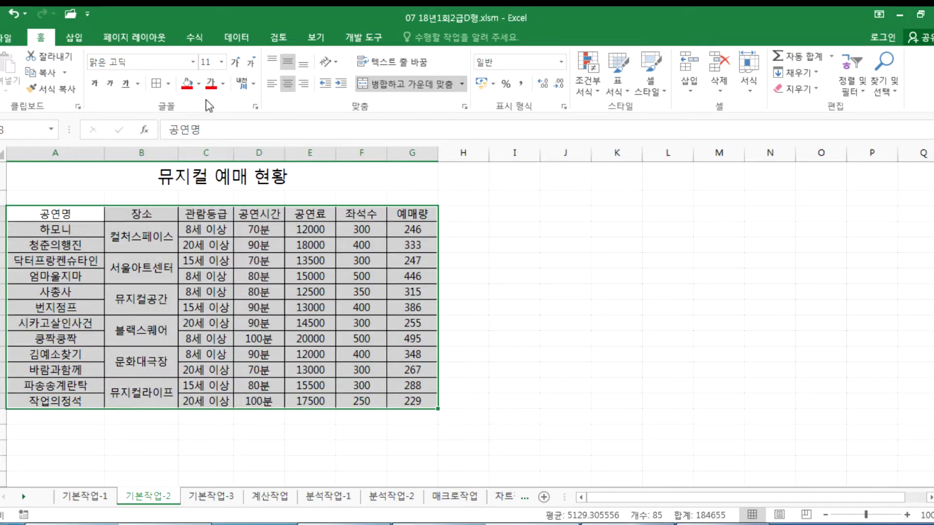
{"action": "left_click", "coordinate": [168, 83]}
{"action": "left_click", "coordinate": [181, 239]}
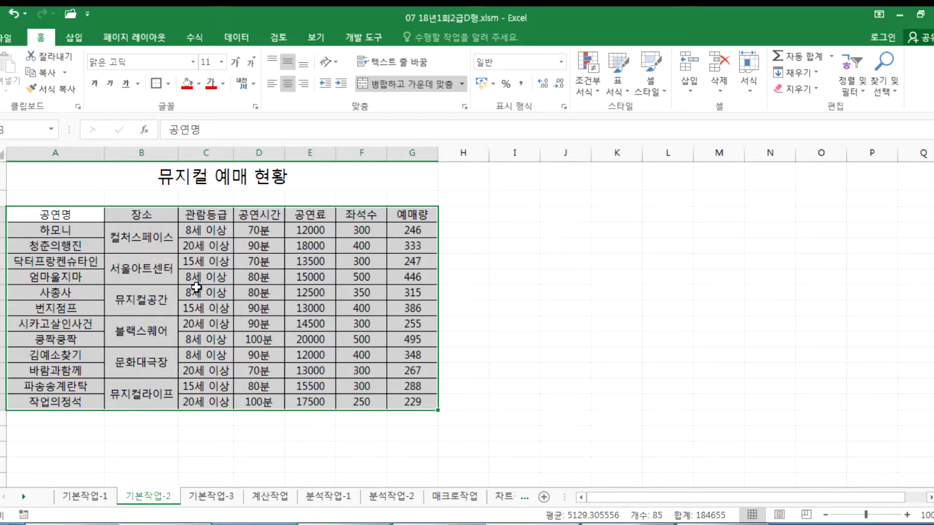
- Define the name 예매좌석 for the range G4:G15
{"action": "left_click_drag", "start_coordinate": [417, 237], "coordinate": [417, 402]}
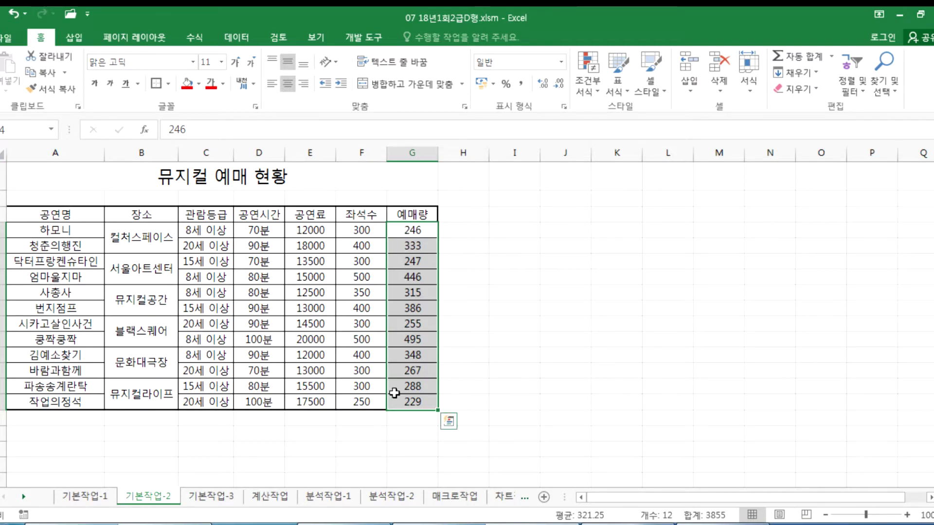
{"action": "left_click", "coordinate": [37, 130]}
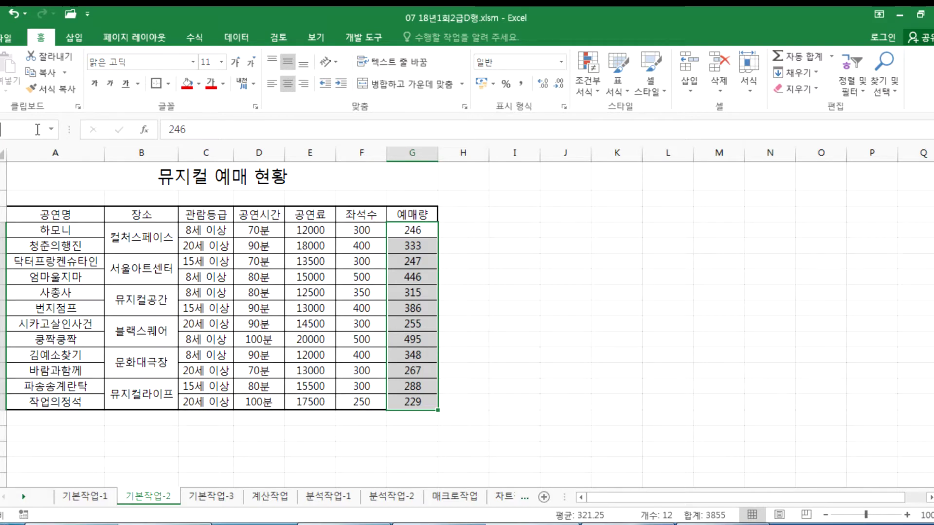
{"action": "type", "text": "매좌석"}
{"action": "key", "text": "Return"}
- Apply the 강조색1 cell style to the header row A3:G3
{"action": "left_click_drag", "start_coordinate": [38, 210], "coordinate": [395, 214]}
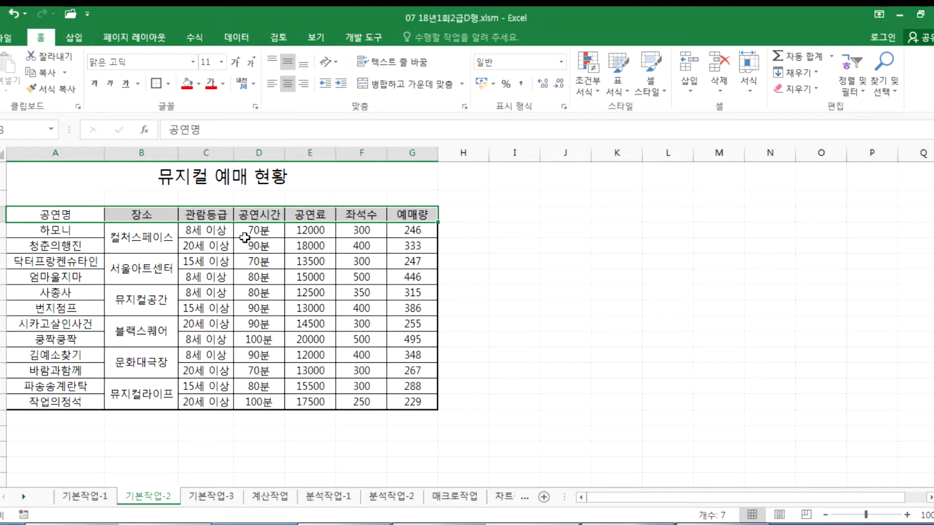
{"action": "left_click", "coordinate": [652, 87]}
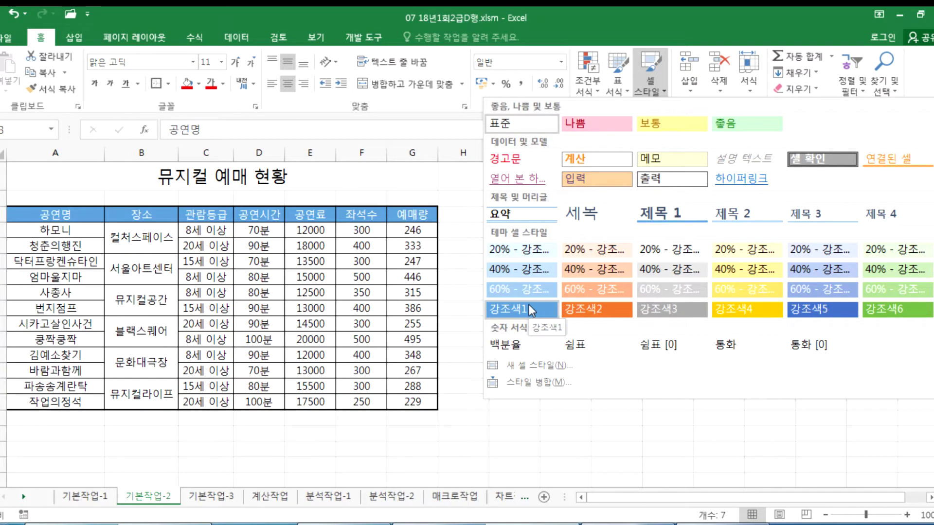
{"action": "left_click", "coordinate": [523, 306]}
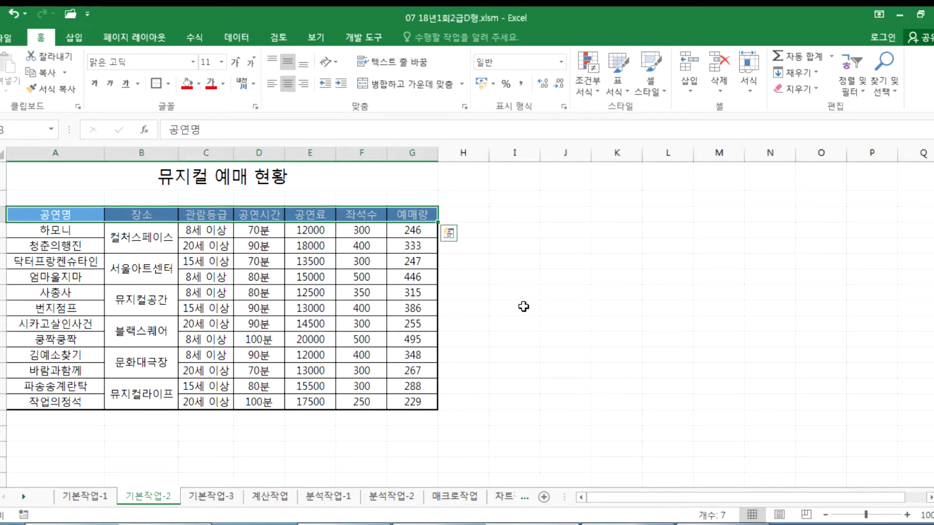
{"action": "left_click", "coordinate": [88, 171]}
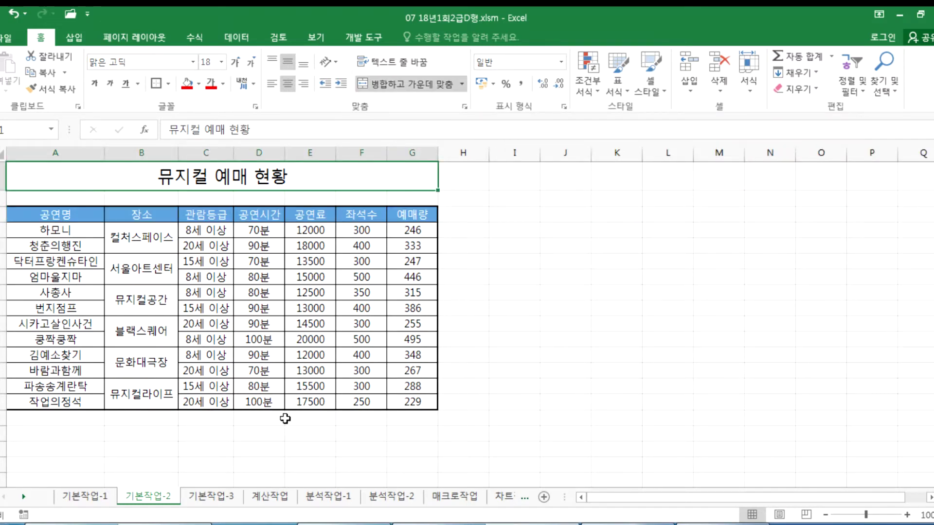
- Open the 기본작업-3 sheet and read its advanced filter instructions in the Hangul document
{"action": "left_click", "coordinate": [210, 500]}
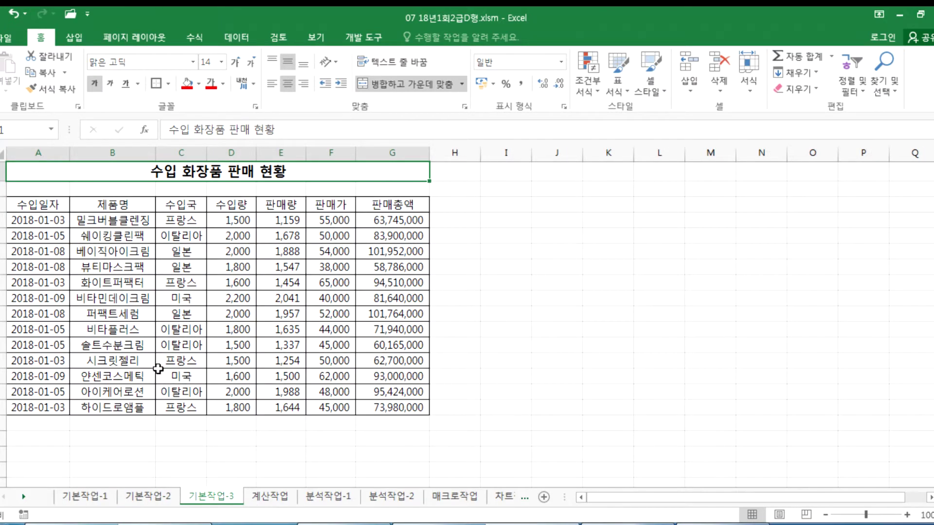
{"action": "key", "text": "alt+Tab"}
{"action": "scroll", "coordinate": [234, 370], "scroll_direction": "down", "scroll_amount": 5}
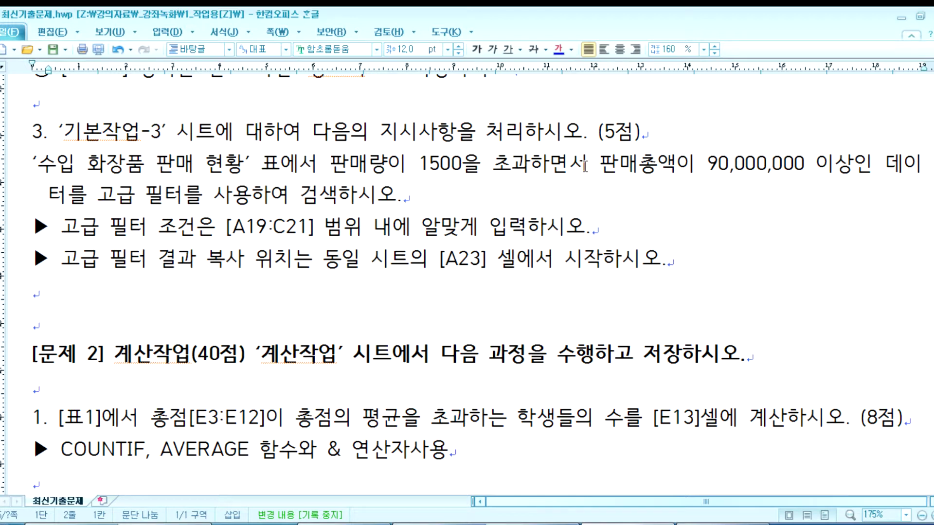
{"action": "left_click_drag", "start_coordinate": [549, 166], "coordinate": [589, 166]}
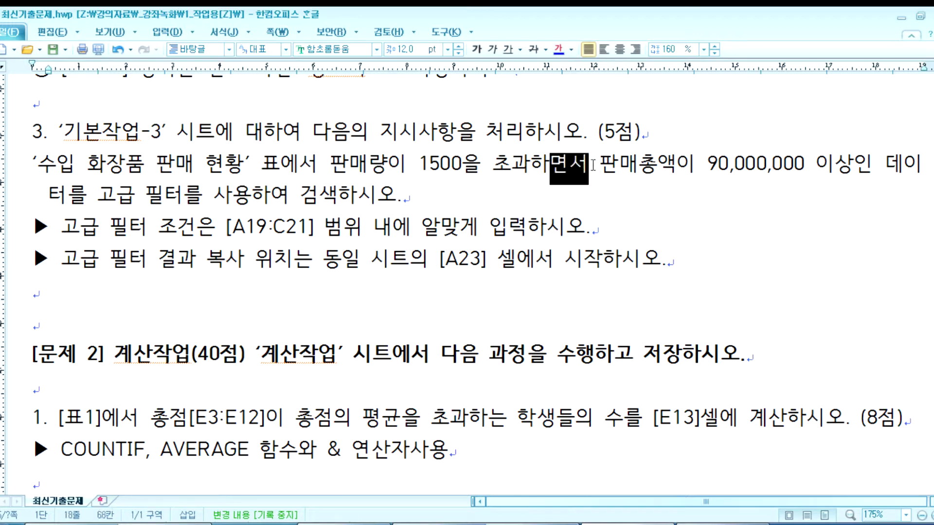
{"action": "left_click", "coordinate": [614, 168]}
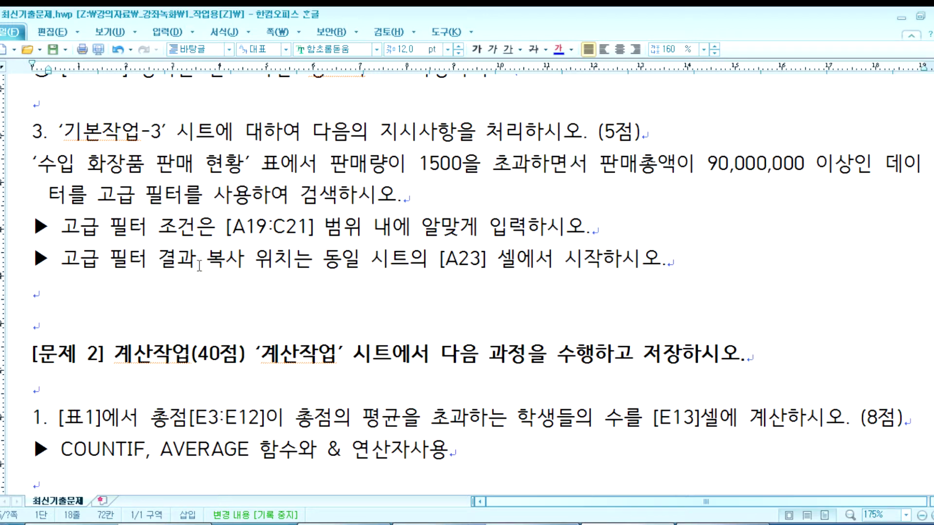
- Switch to Excel and select the criteria area A19:C21 on the 기본작업-3 sheet
{"action": "key", "text": "alt+Tab"}
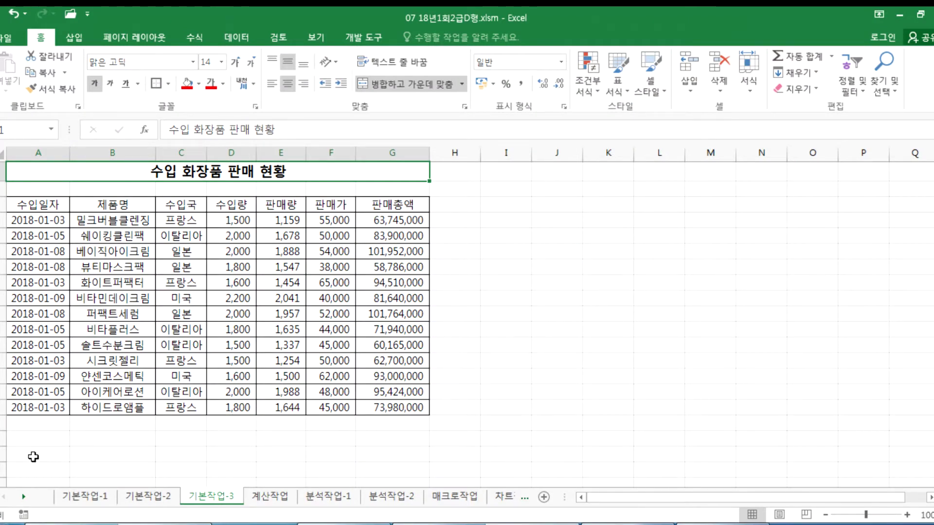
{"action": "left_click_drag", "start_coordinate": [31, 454], "coordinate": [112, 455]}
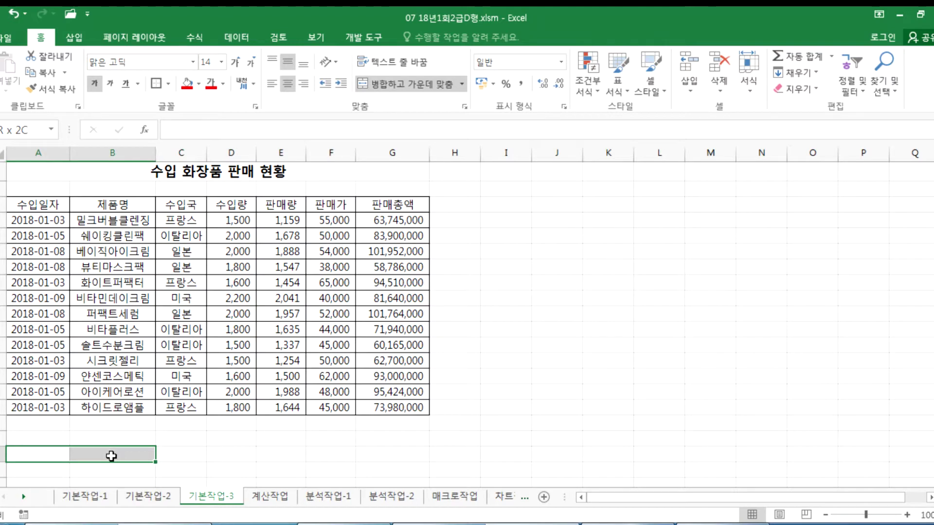
{"action": "left_click_drag", "start_coordinate": [111, 456], "coordinate": [200, 486]}
{"action": "scroll", "coordinate": [208, 417], "scroll_direction": "down", "scroll_amount": 1}
{"action": "scroll", "coordinate": [208, 417], "scroll_direction": "up", "scroll_amount": 1}
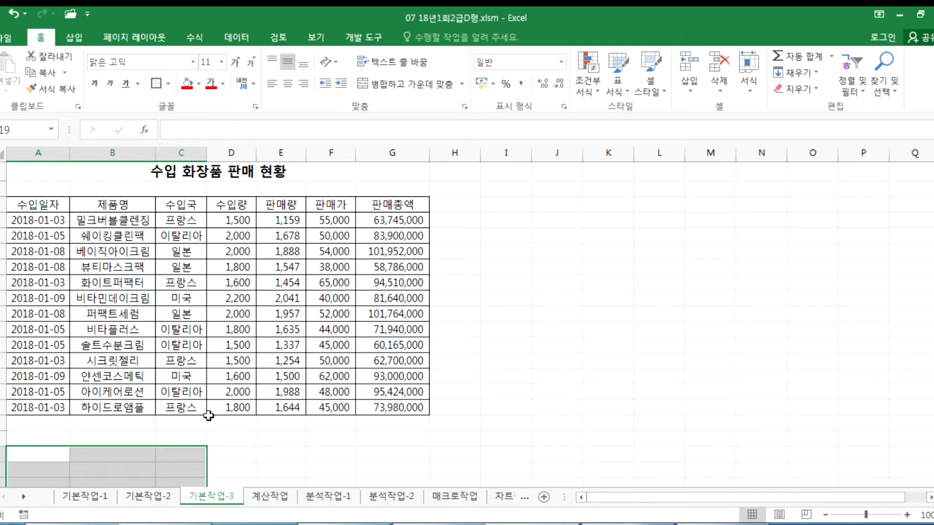
- Copy the 판매량 header to cell A19 and the 판매총액 header to cell B19
{"action": "left_click", "coordinate": [284, 209]}
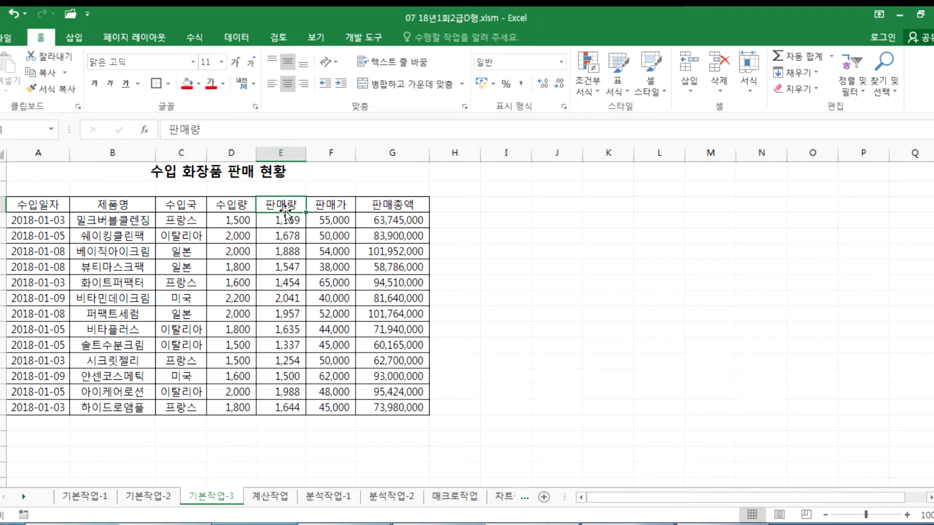
{"action": "key", "text": "ctrl+c"}
{"action": "left_click", "coordinate": [29, 454]}
{"action": "key", "text": "ctrl+v"}
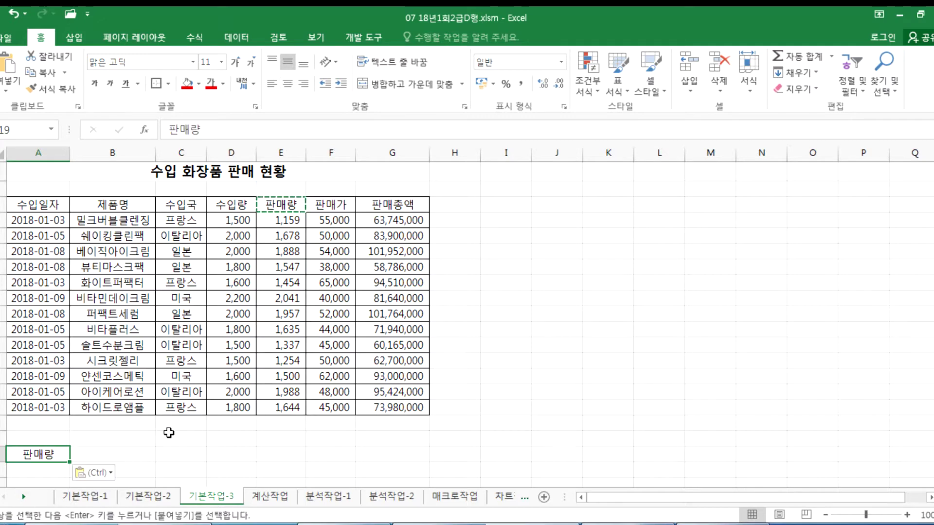
{"action": "left_click", "coordinate": [410, 204]}
{"action": "key", "text": "ctrl+c"}
{"action": "left_click", "coordinate": [141, 455]}
{"action": "key", "text": "ctrl+v"}
- Enter the filter criteria >1500 in A20 under 판매량 and >=90000000 in B20 under 판매총액
{"action": "scroll", "coordinate": [179, 448], "scroll_direction": "down", "scroll_amount": 1}
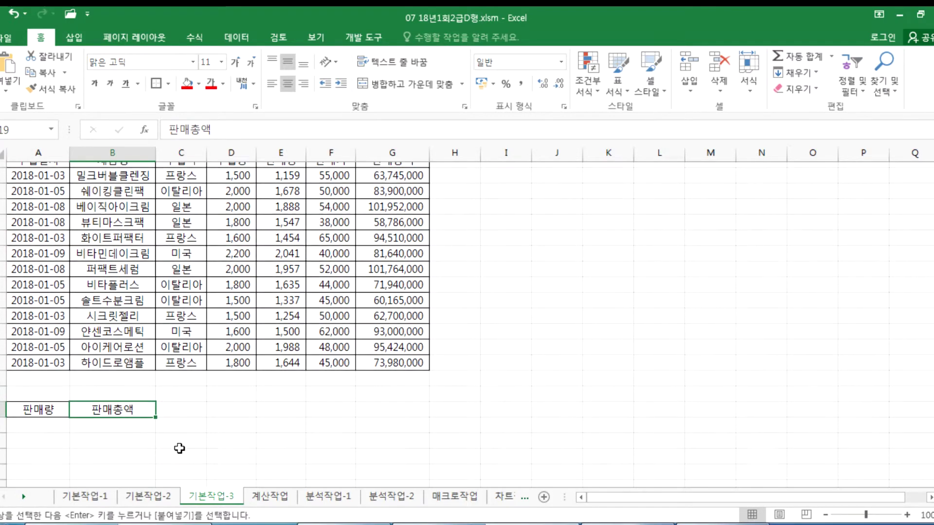
{"action": "left_click", "coordinate": [38, 425]}
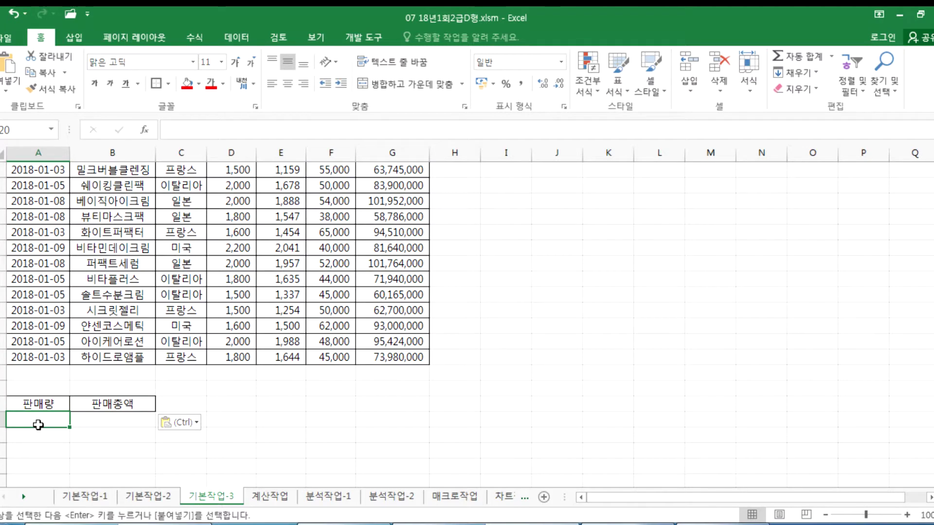
{"action": "type", "text": ">1500"}
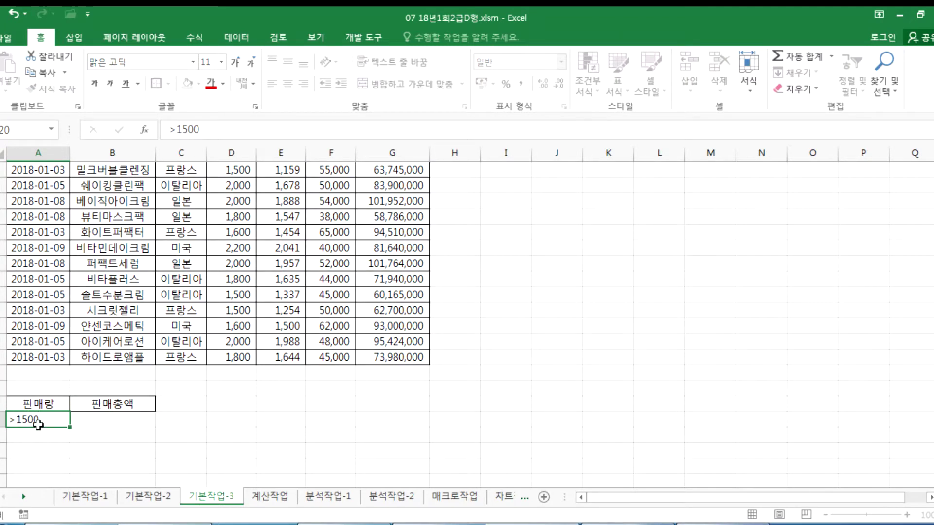
{"action": "key", "text": "Tab"}
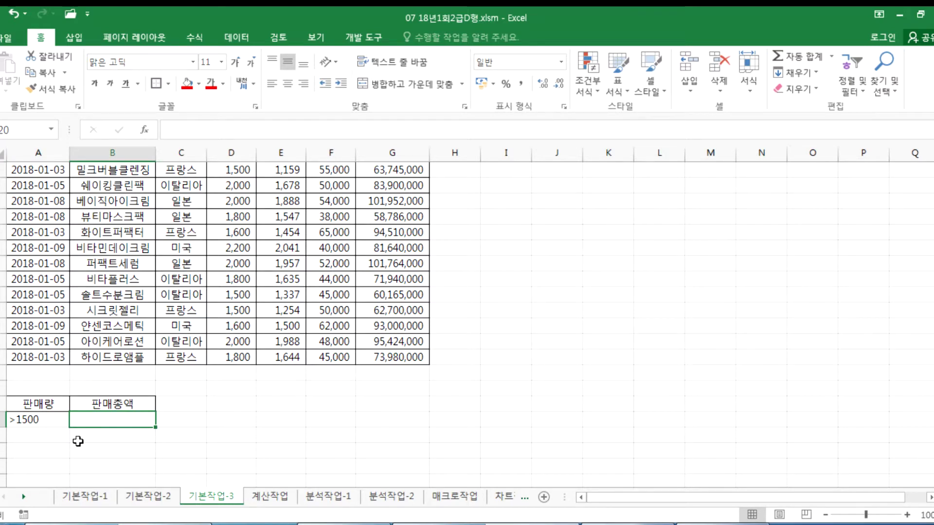
{"action": "type", "text": ">=90"}
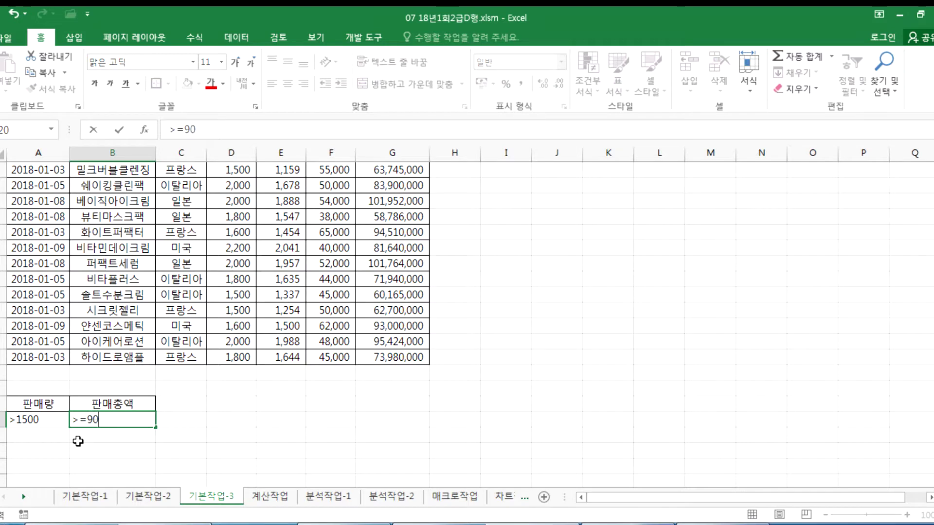
{"action": "type", "text": "000000"}
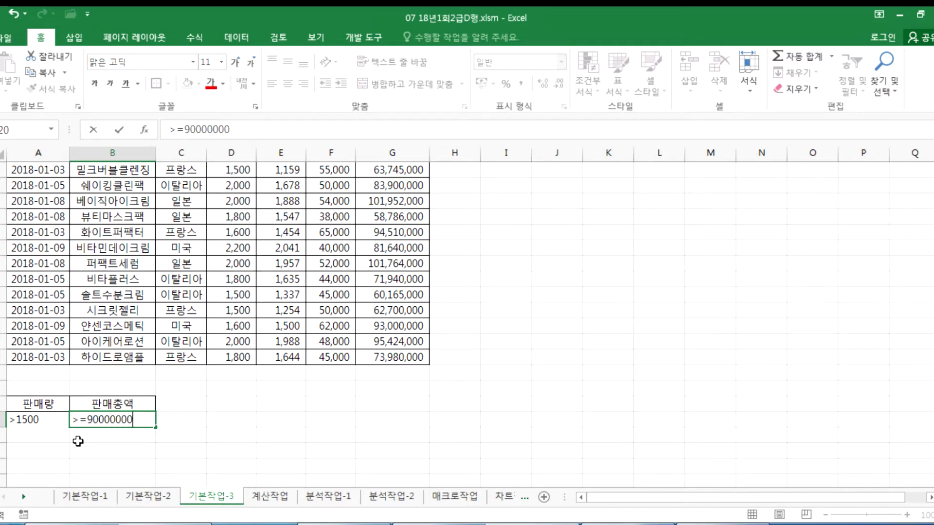
{"action": "key", "text": "Return"}
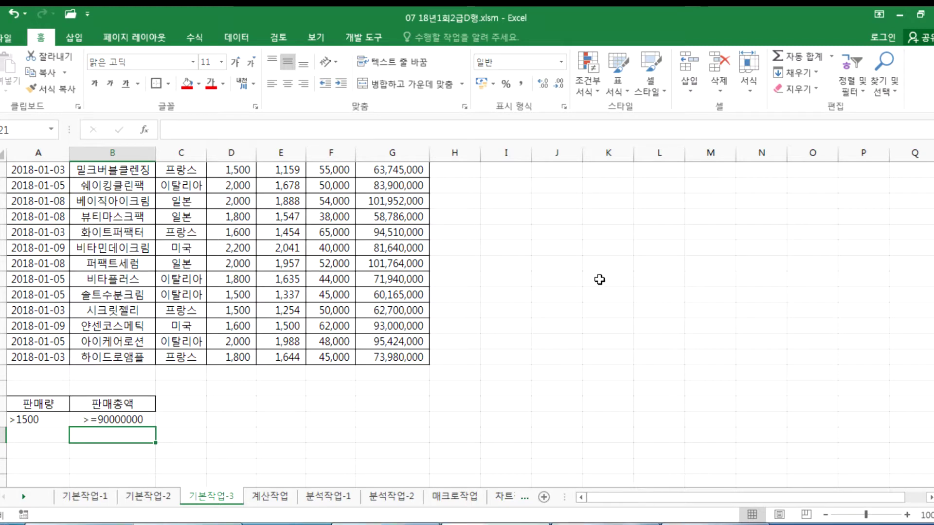
- Start an advanced filter on the table A3:G16 with the results copied to another location
{"action": "left_click", "coordinate": [83, 251]}
{"action": "scroll", "coordinate": [58, 239], "scroll_direction": "up", "scroll_amount": 1}
{"action": "left_click", "coordinate": [39, 203]}
{"action": "left_click_drag", "start_coordinate": [94, 217], "coordinate": [429, 413]}
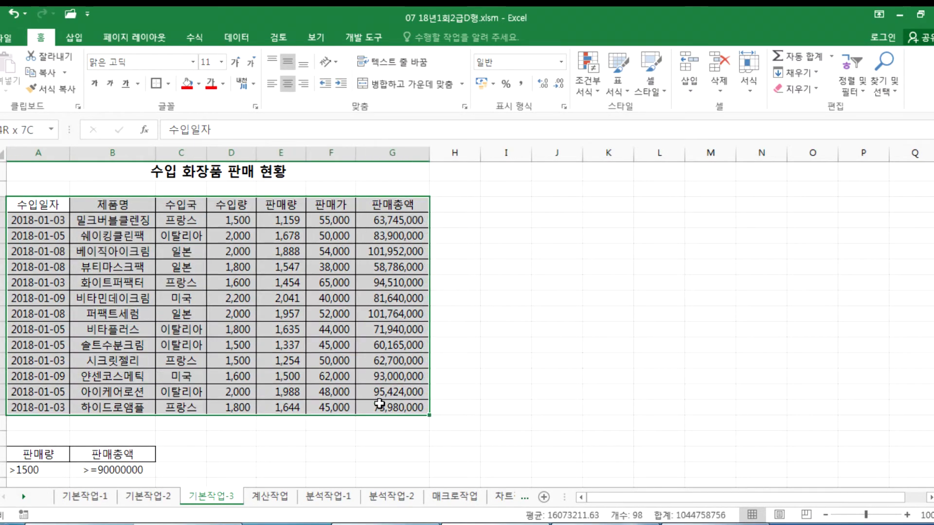
{"action": "left_click", "coordinate": [177, 270]}
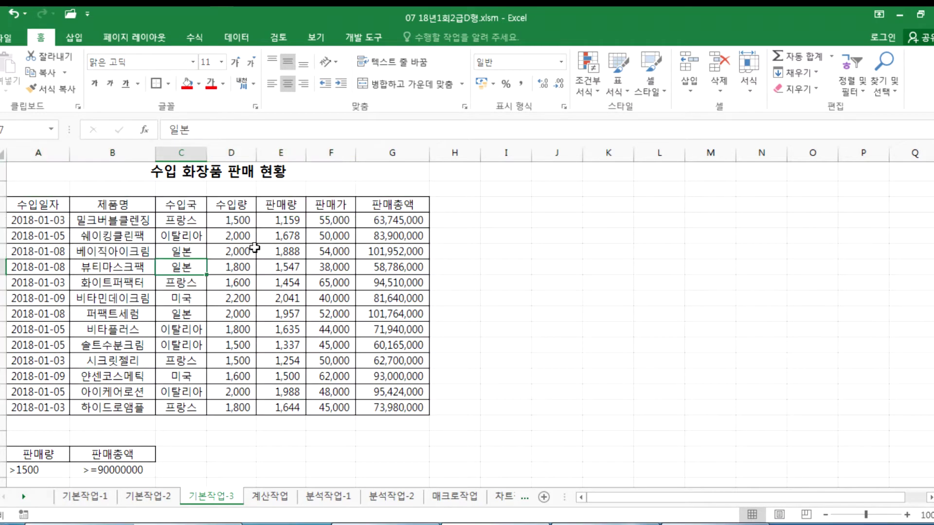
{"action": "left_click", "coordinate": [236, 38]}
{"action": "left_click", "coordinate": [458, 93]}
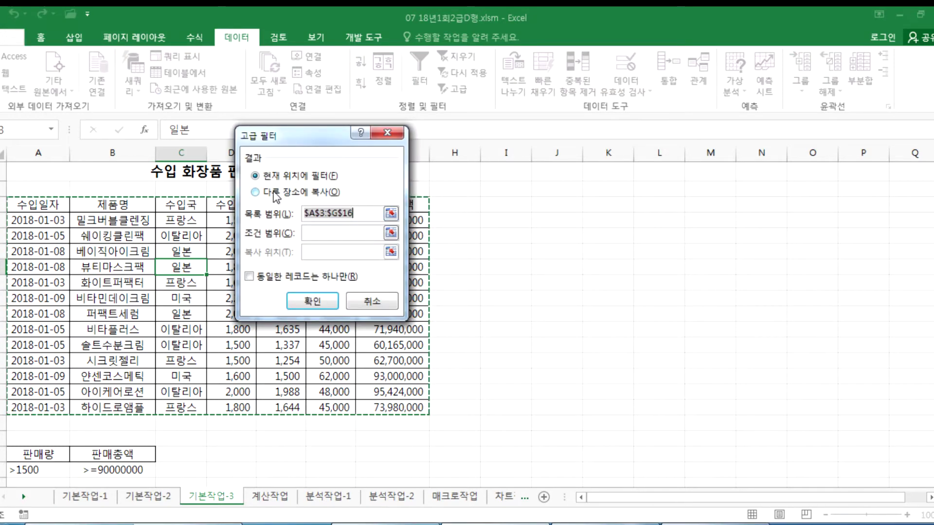
{"action": "left_click", "coordinate": [277, 194]}
- Set the criteria range to A19:B20 and the copy destination to A23, and run the advanced filter
{"action": "left_click", "coordinate": [315, 232]}
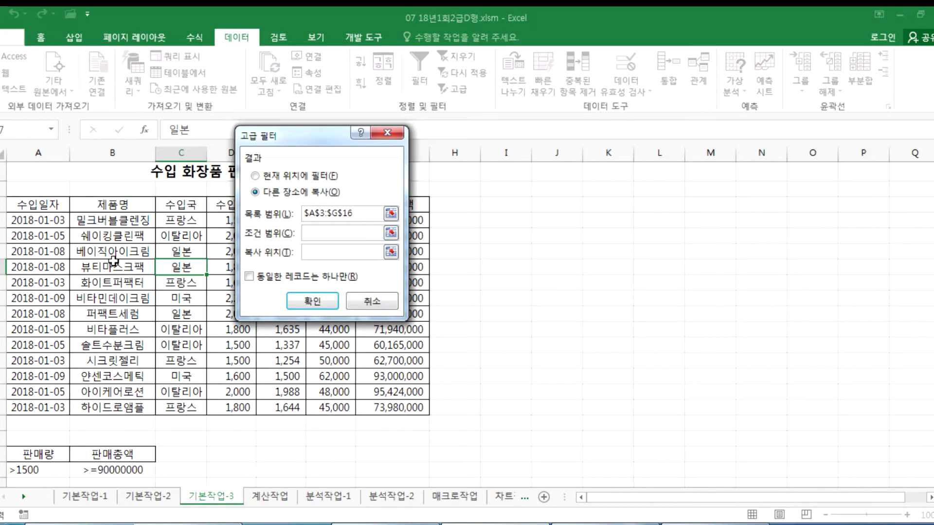
{"action": "scroll", "coordinate": [114, 261], "scroll_direction": "down", "scroll_amount": 2}
{"action": "left_click_drag", "start_coordinate": [34, 357], "coordinate": [101, 373]}
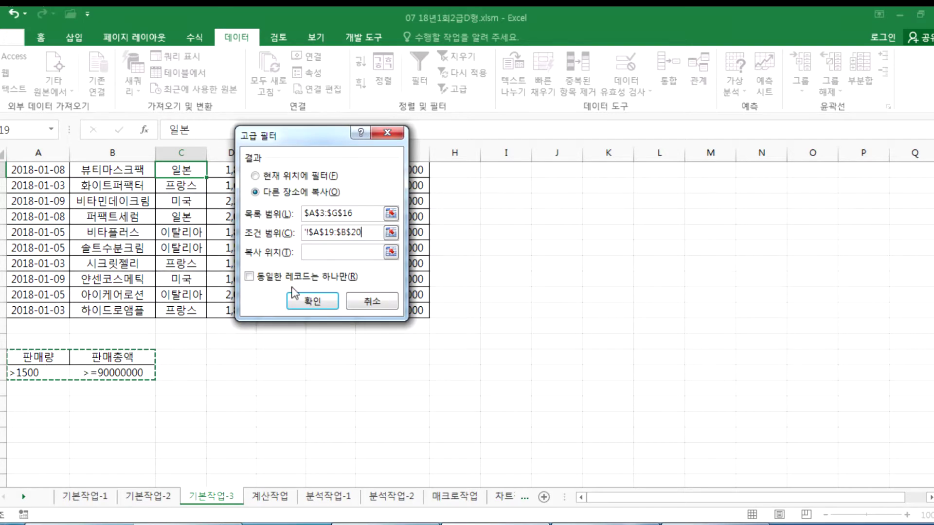
{"action": "left_click", "coordinate": [310, 252]}
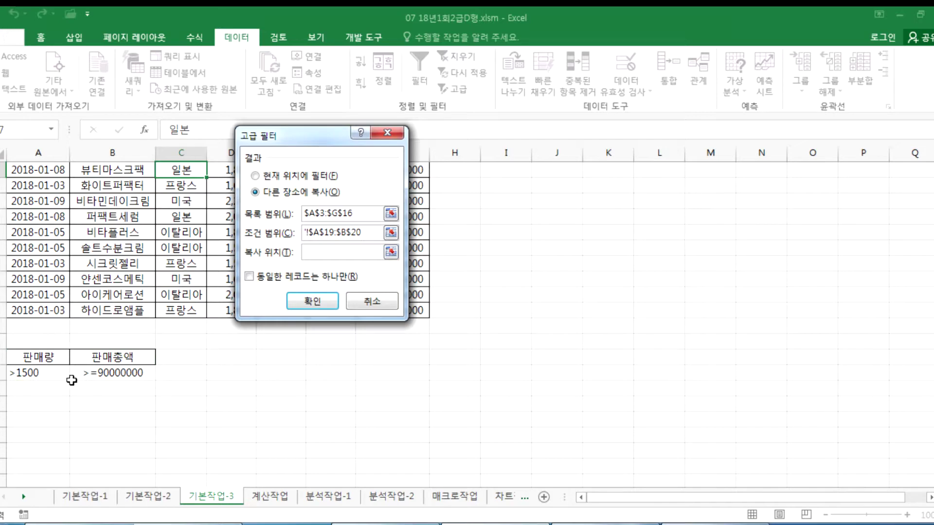
{"action": "left_click", "coordinate": [30, 419]}
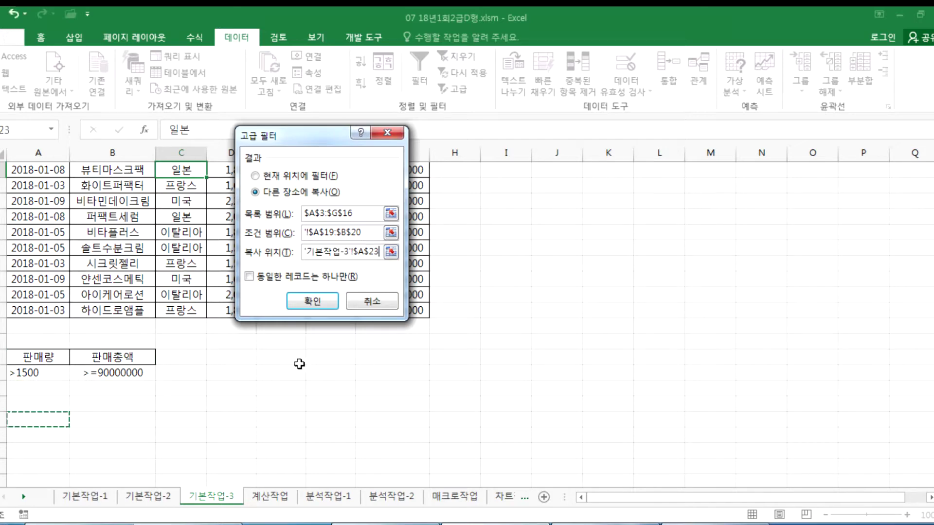
{"action": "left_click", "coordinate": [315, 302]}
{"action": "scroll", "coordinate": [369, 334], "scroll_direction": "down", "scroll_amount": 3}
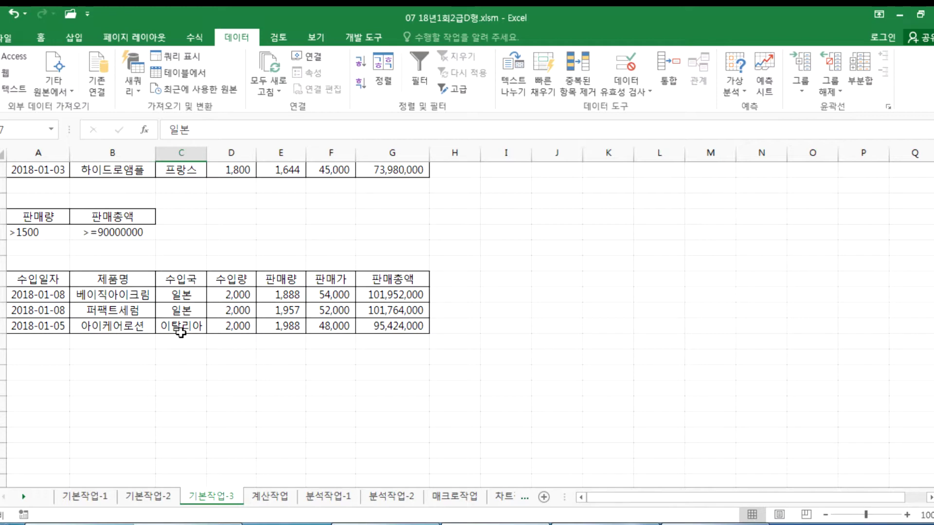
- Open the 계산작업 sheet and collapse the ribbon to show more of the tables
{"action": "left_click", "coordinate": [268, 496]}
{"action": "scroll", "coordinate": [232, 291], "scroll_direction": "up", "scroll_amount": 3}
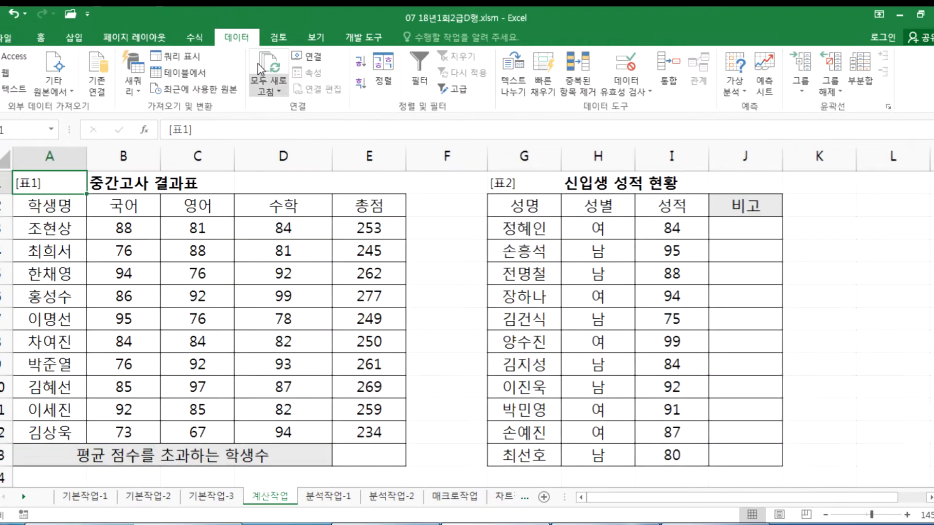
{"action": "double_click", "coordinate": [239, 38]}
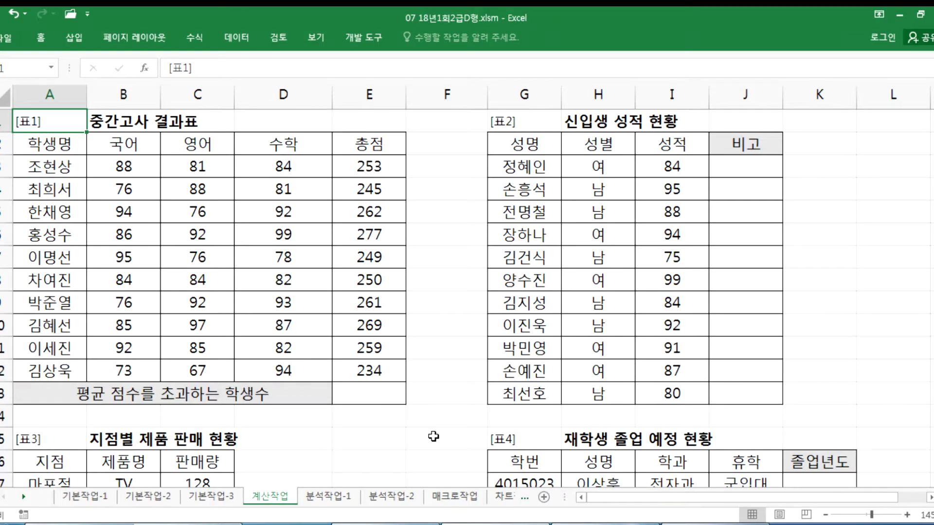
- Switch to the Hangul document and read 계산작업 question 1, comparing it with 표1 in Excel and noting the required functions and operator
{"action": "left_click", "coordinate": [606, 524]}
{"action": "scroll", "coordinate": [264, 341], "scroll_direction": "down", "scroll_amount": 3}
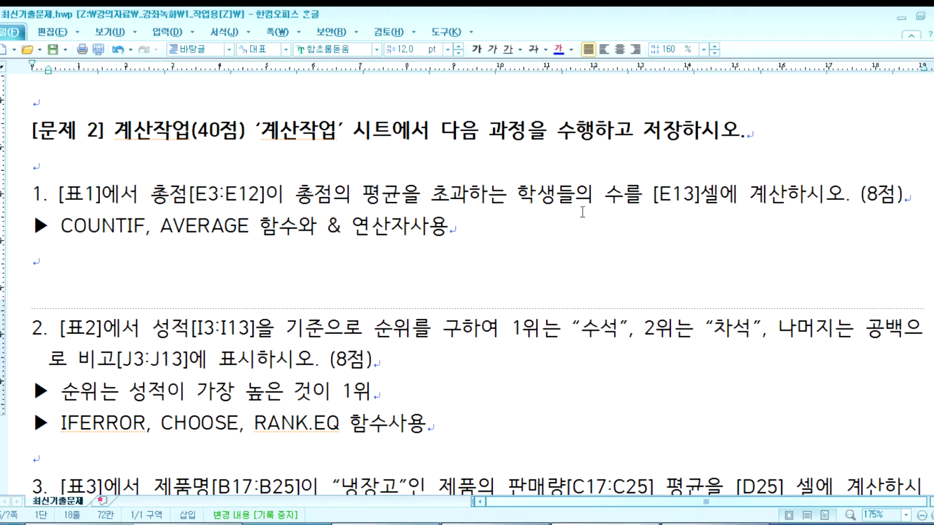
{"action": "key", "text": "alt+Tab"}
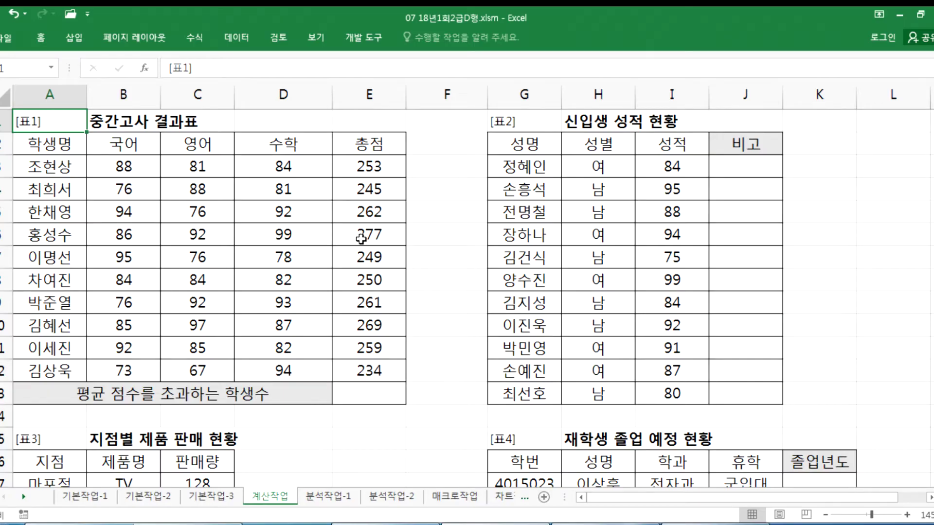
{"action": "key", "text": "alt+Tab"}
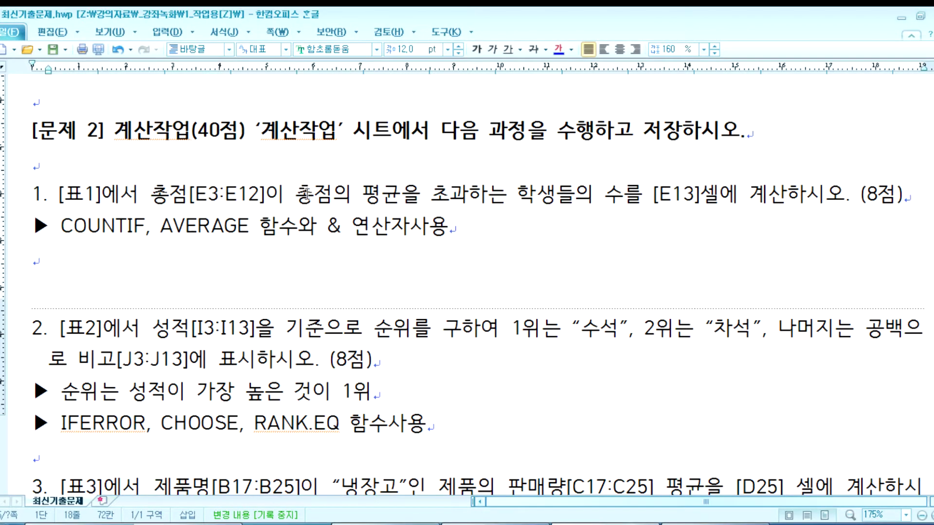
{"action": "left_click_drag", "start_coordinate": [359, 192], "coordinate": [449, 195]}
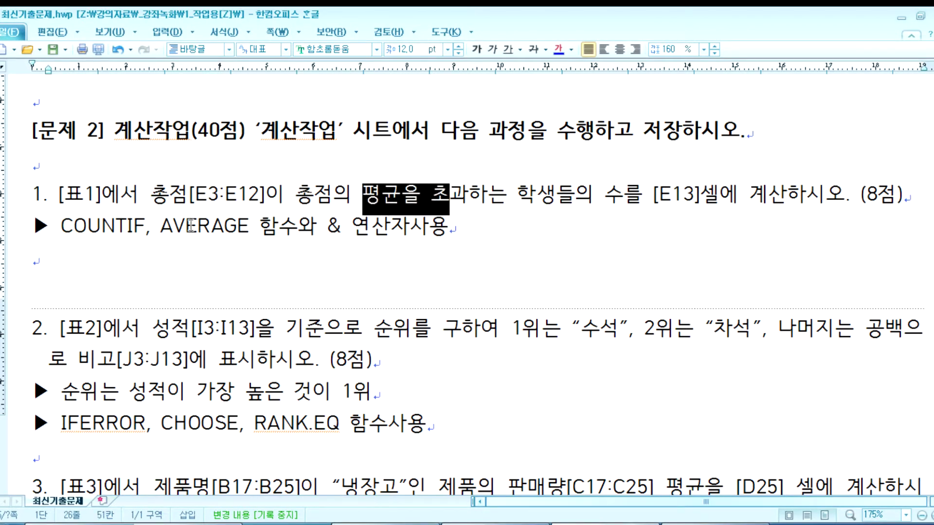
{"action": "left_click_drag", "start_coordinate": [161, 225], "coordinate": [250, 228]}
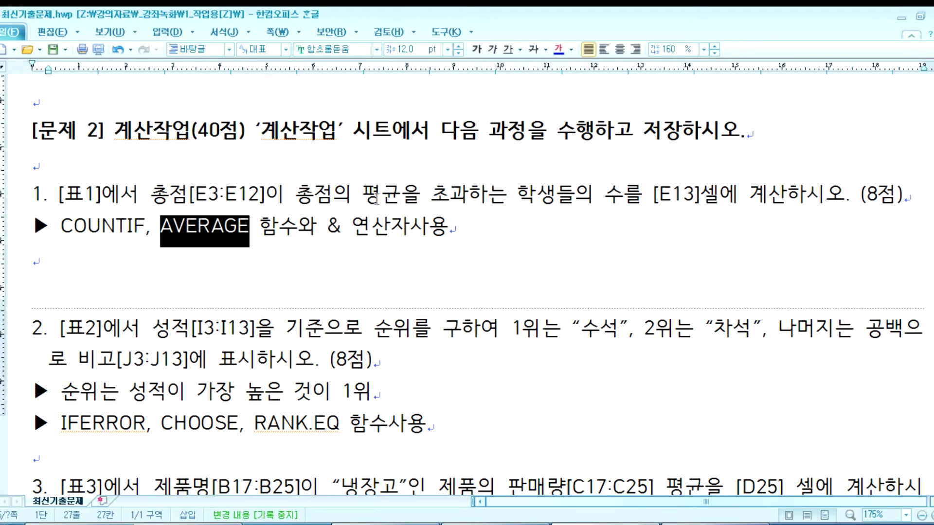
{"action": "left_click_drag", "start_coordinate": [325, 228], "coordinate": [342, 227]}
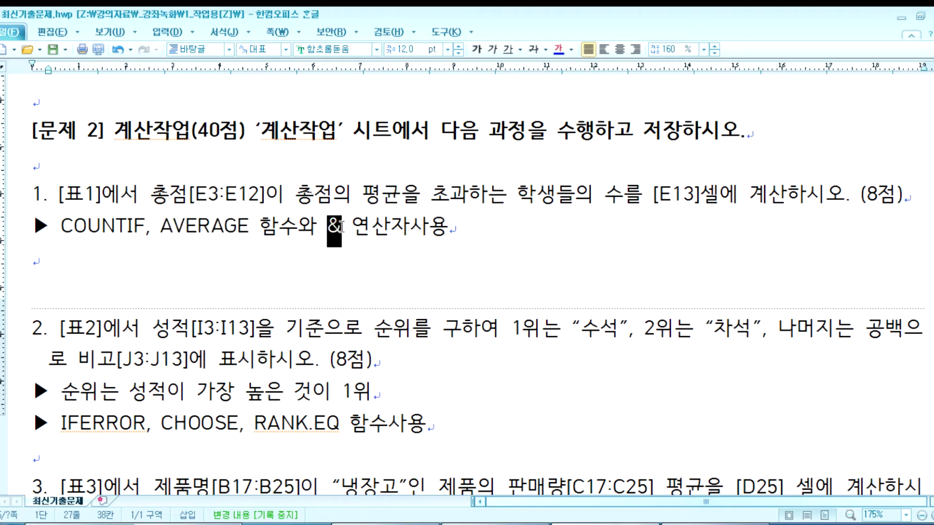
- Write the syntax line =COUNTIF(범위, 조건) below question 1's function list in the Hangul document and add a new line
{"action": "left_click", "coordinate": [228, 258]}
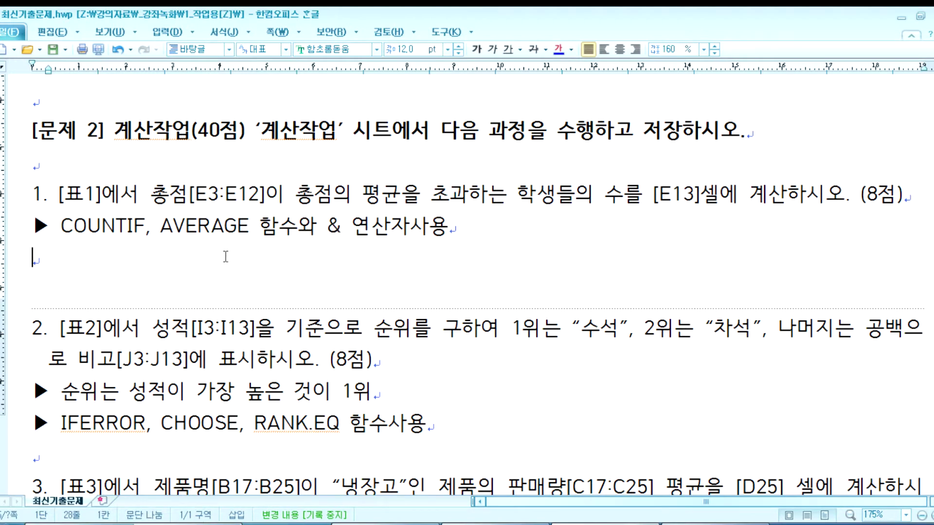
{"action": "type", "text": "="}
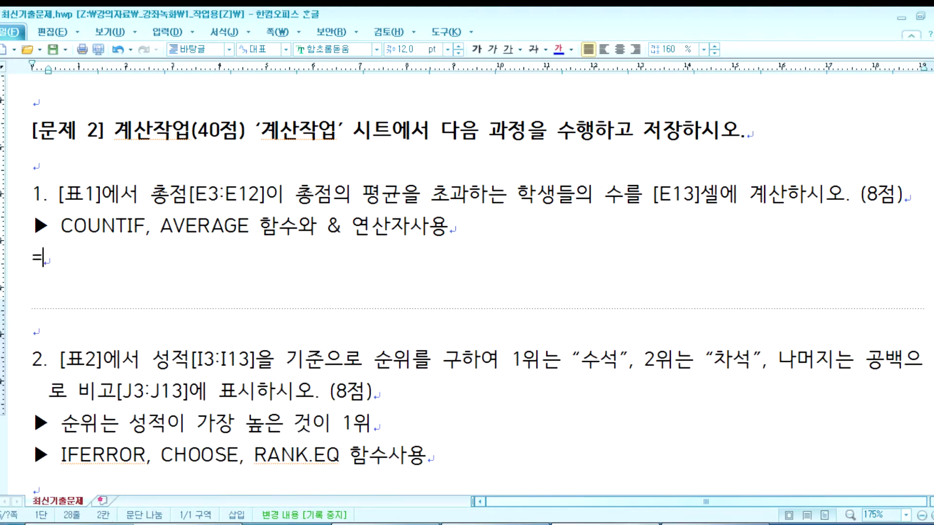
{"action": "type", "text": "COUNTIF"}
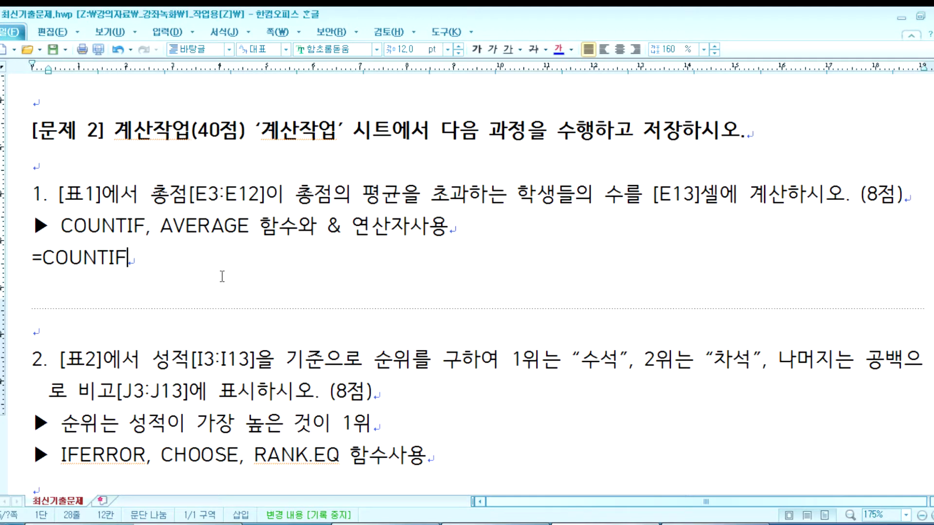
{"action": "type", "text": "(범위, 조"}
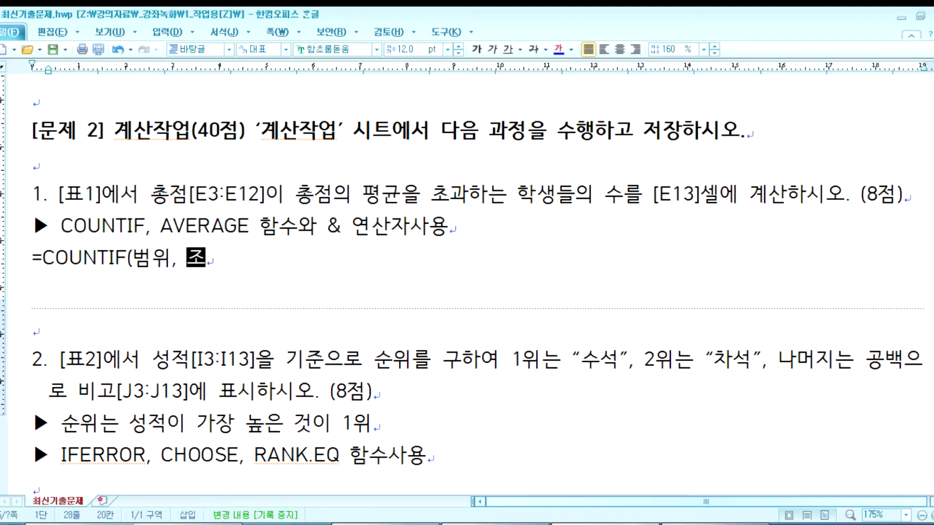
{"action": "type", "text": "건)"}
{"action": "key", "text": "Return"}
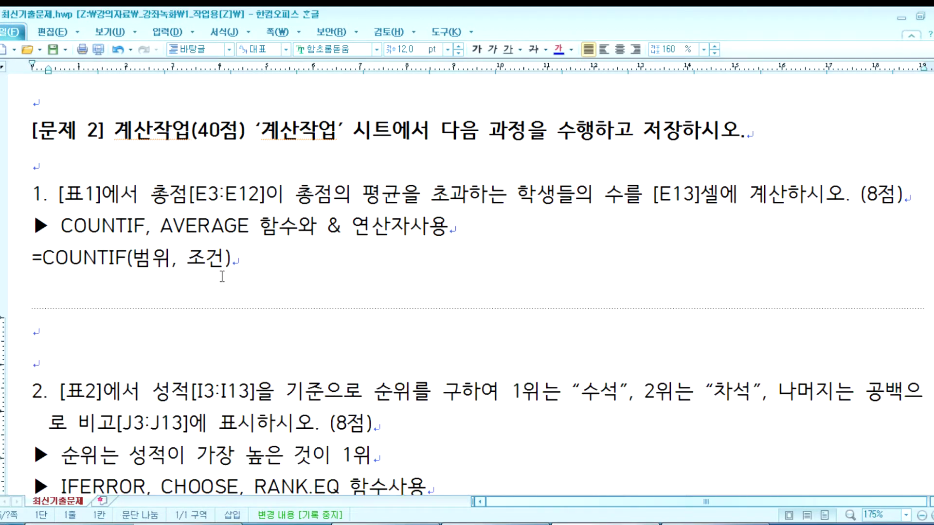
- Copy the =COUNTIF(범위, 조건) line to the line below the page break
{"action": "left_click_drag", "start_coordinate": [24, 262], "coordinate": [252, 266]}
{"action": "key", "text": "ctrl+c"}
{"action": "left_click", "coordinate": [111, 326]}
{"action": "key", "text": "ctrl+v"}
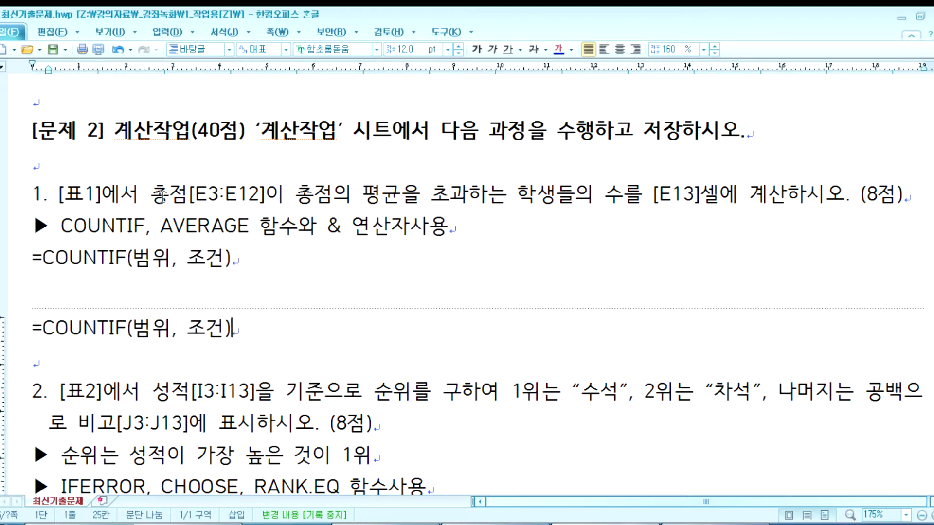
- Check the 총점 range in Excel's 표1, and replace 범위 with E3:E12 in the Hangul COUNTIF line below the page break
{"action": "key", "text": "alt+Tab"}
{"action": "left_click_drag", "start_coordinate": [375, 193], "coordinate": [370, 371]}
{"action": "key", "text": "alt+Tab"}
{"action": "left_click_drag", "start_coordinate": [134, 327], "coordinate": [167, 327]}
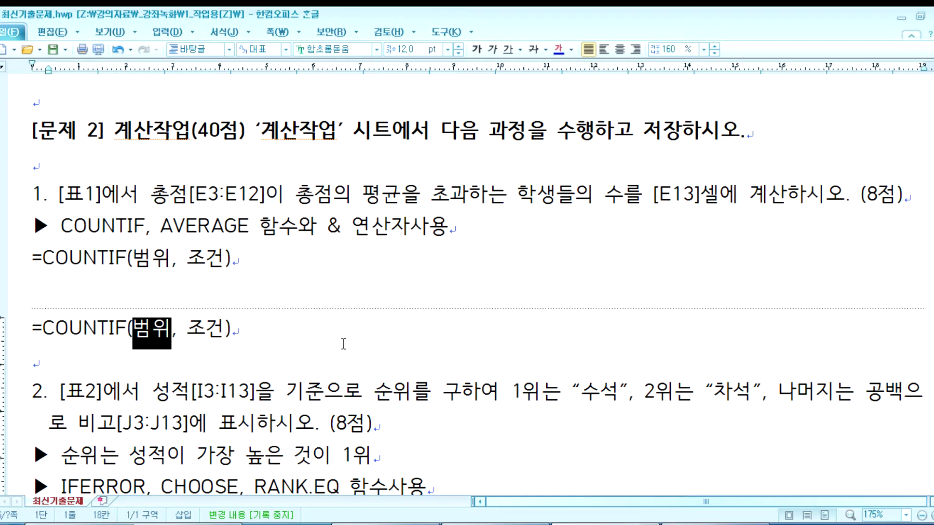
{"action": "type", "text": "E3:E"}
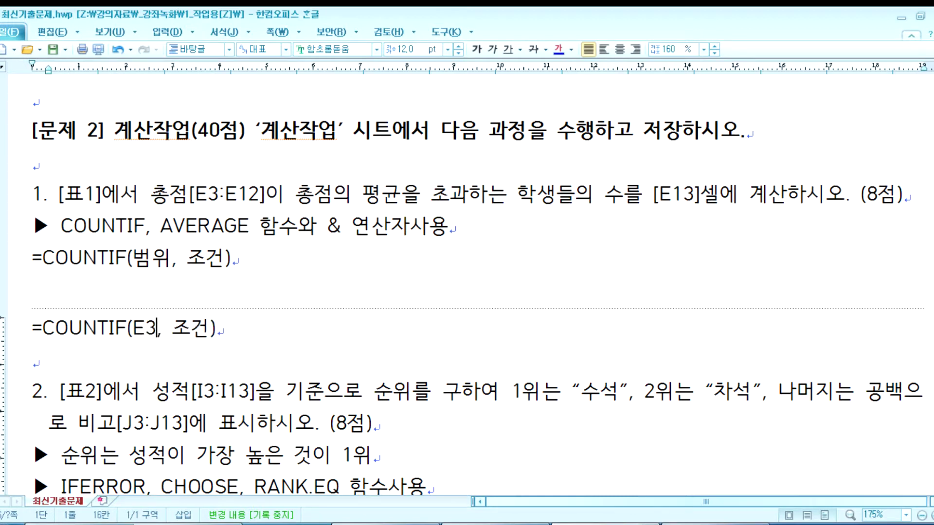
{"action": "type", "text": "12"}
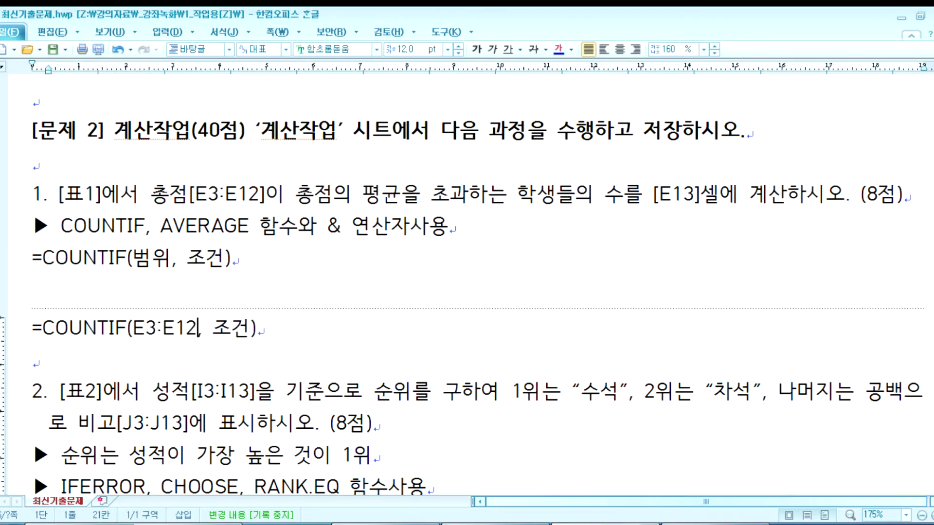
- Replace the 조건 argument in the lower COUNTIF line with >평균
{"action": "left_click_drag", "start_coordinate": [213, 328], "coordinate": [249, 329]}
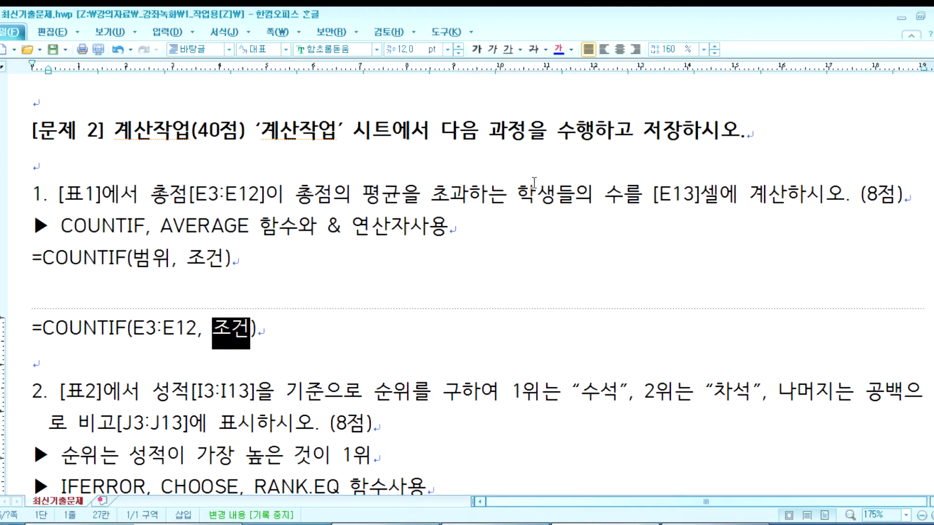
{"action": "key", "text": "BackSpace"}
{"action": "type", "text": ">평균"}
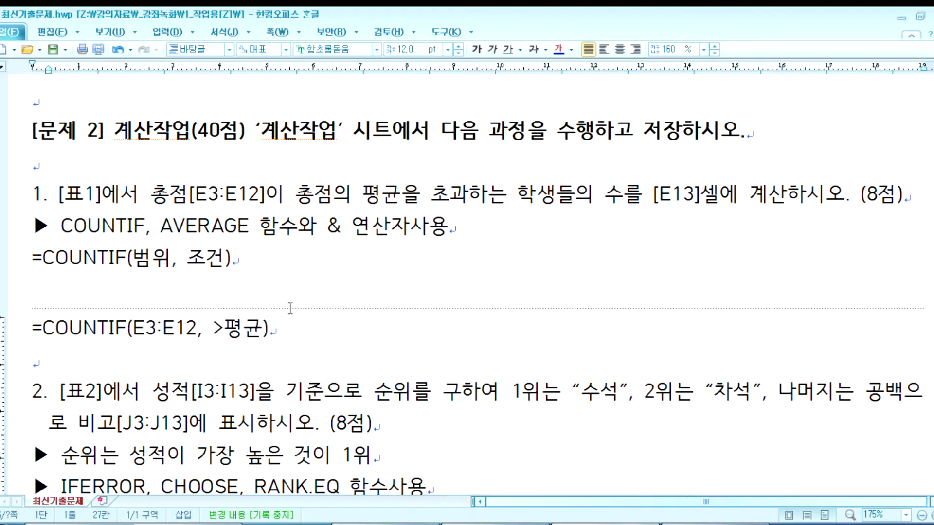
- Enclose the > operator before 평균 in double quotation marks
{"action": "left_click", "coordinate": [227, 327]}
{"action": "left_click_drag", "start_coordinate": [235, 330], "coordinate": [261, 327]}
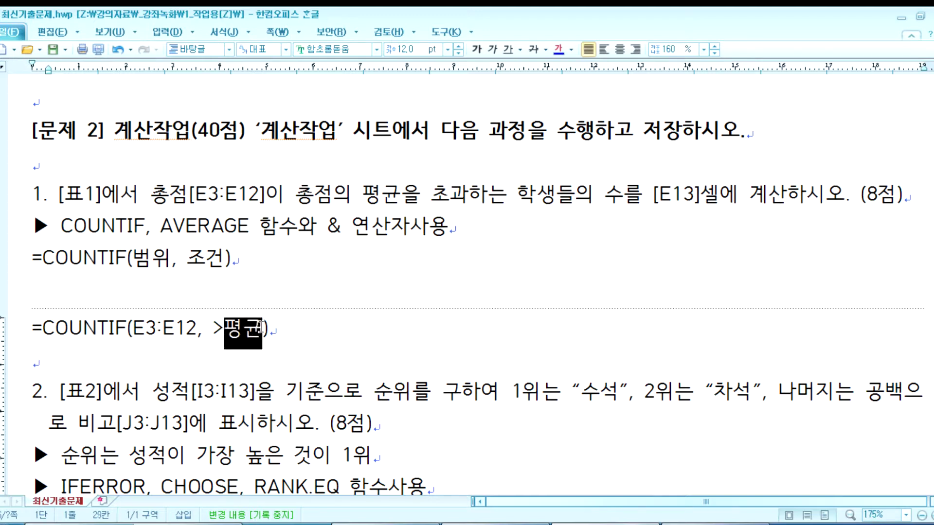
{"action": "left_click", "coordinate": [213, 329]}
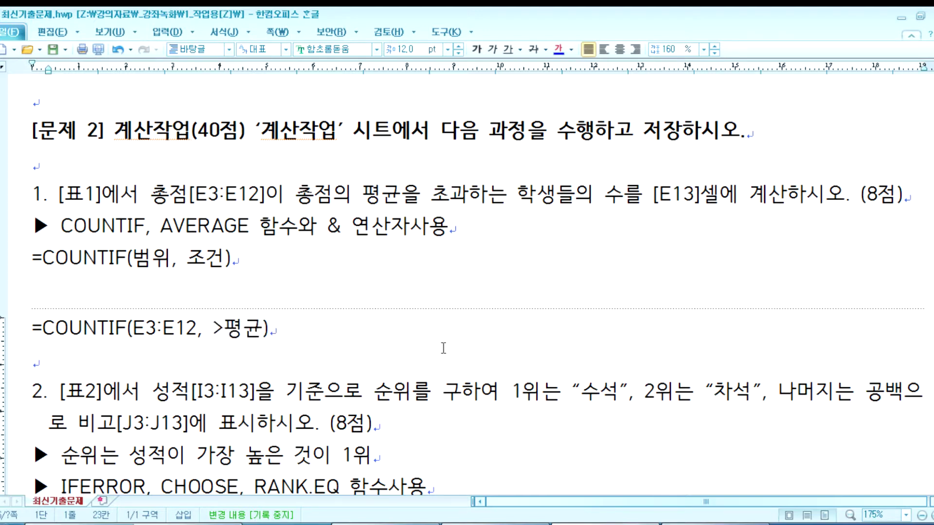
{"action": "type", "text": "\""}
{"action": "key", "text": "Right"}
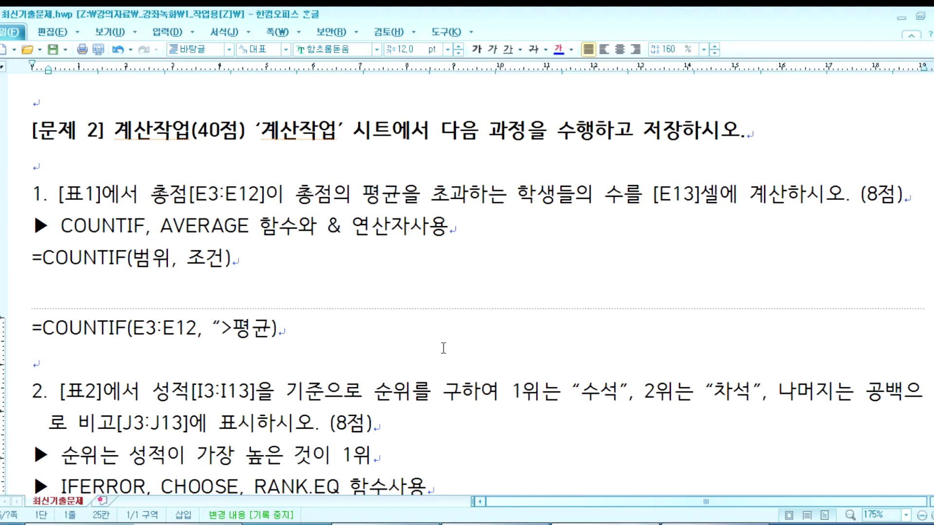
{"action": "type", "text": "\""}
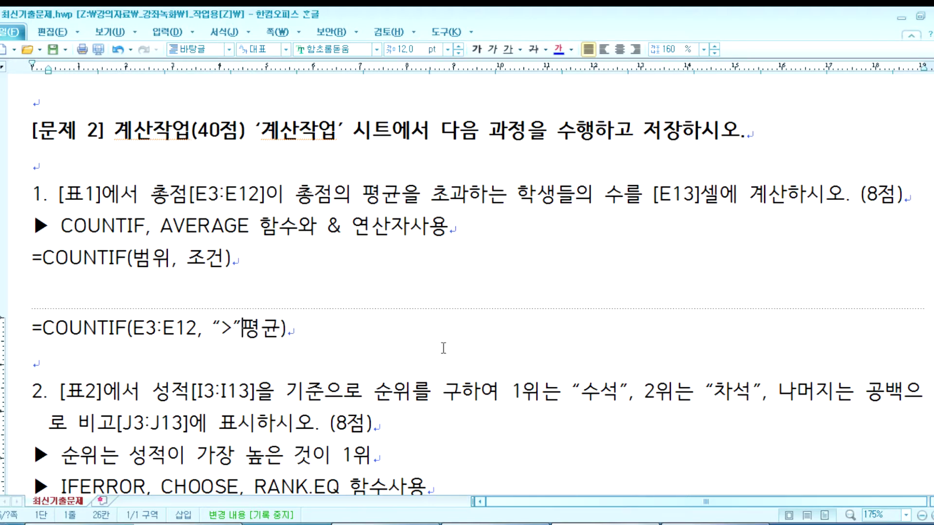
- Replace 평균 with &AVERAGE(E3:E12) after the quoted operator, and remove the space following the COUNTIF comma
{"action": "type", "text": "&"}
{"action": "type", "text": "AVERAGE"}
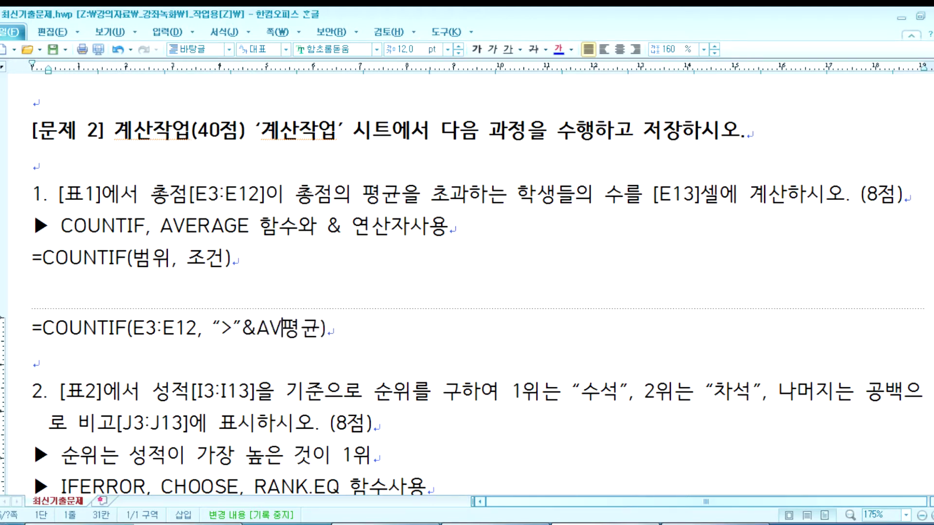
{"action": "key", "text": "Delete"}
{"action": "key", "text": "Delete"}
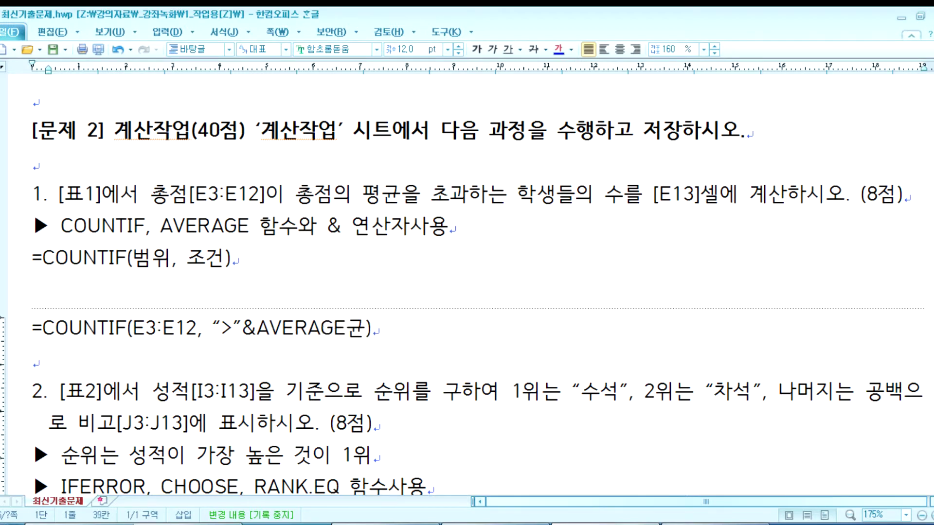
{"action": "type", "text": "()"}
{"action": "key", "text": "Left"}
{"action": "key", "text": "Left"}
{"action": "type", "text": "E3:E"}
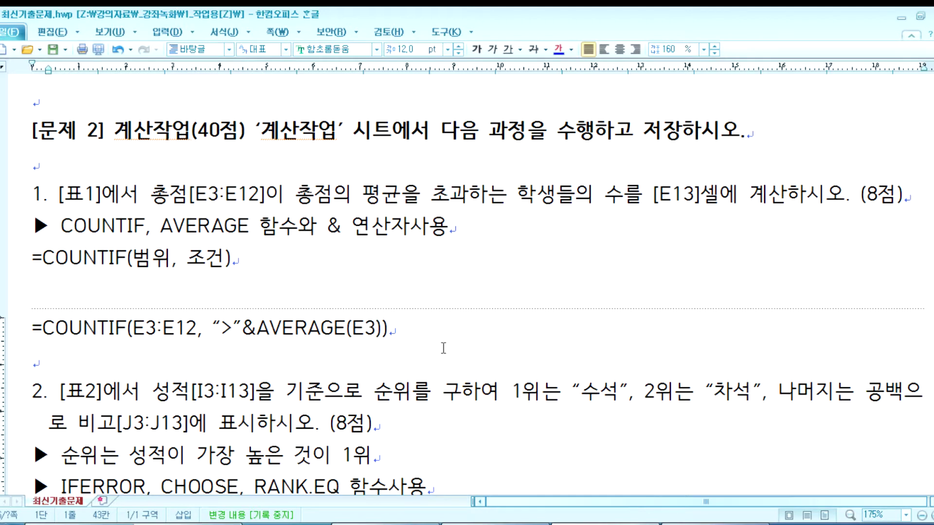
{"action": "type", "text": "12"}
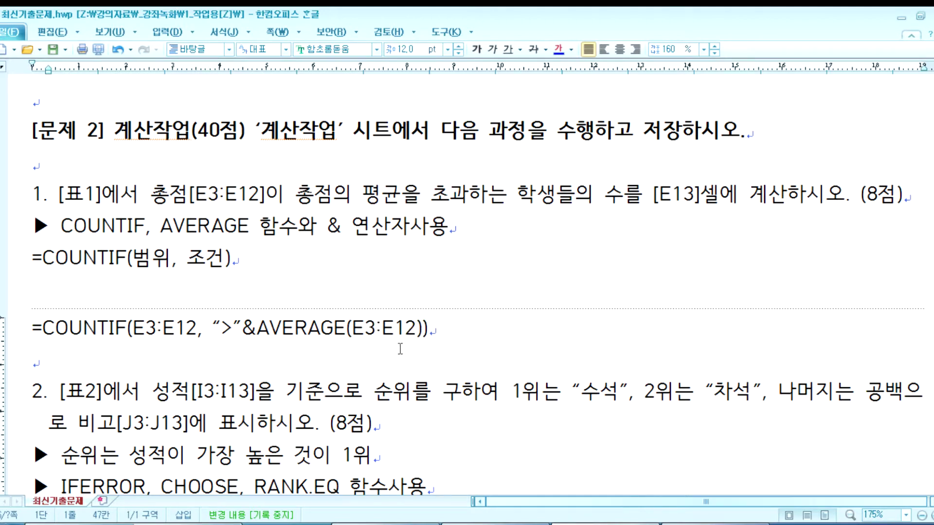
{"action": "left_click", "coordinate": [203, 333]}
{"action": "key", "text": "Delete"}
- Copy the completed COUNTIF line from Hangul into cell E13 of the 계산작업 sheet in Excel
{"action": "left_click_drag", "start_coordinate": [417, 331], "coordinate": [7, 318]}
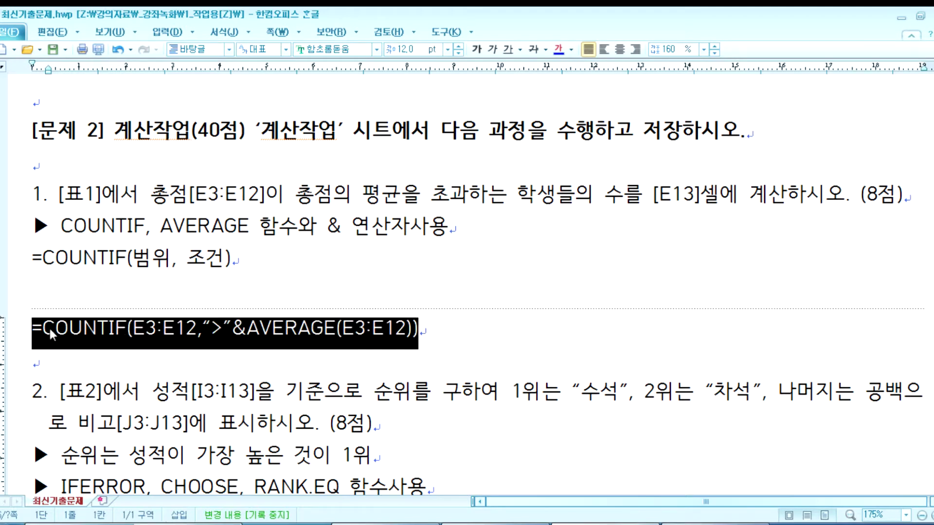
{"action": "key", "text": "alt+Tab"}
{"action": "double_click", "coordinate": [382, 393]}
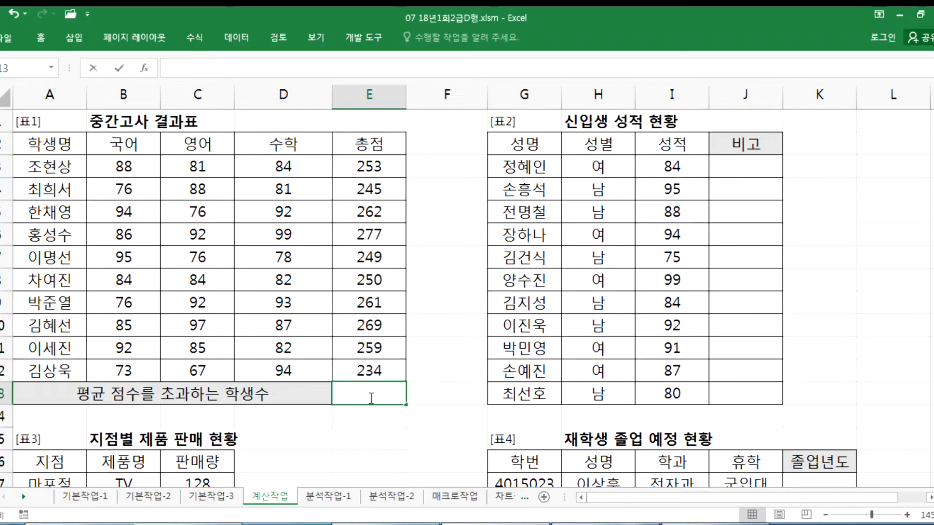
{"action": "key", "text": "ctrl+v"}
{"action": "key", "text": "ctrl+Return"}
{"action": "left_click", "coordinate": [395, 395]}
- Compare the pasted formula with the Hangul line, and check which 총점 values in E3:E12 exceed their average
{"action": "key", "text": "alt+Tab"}
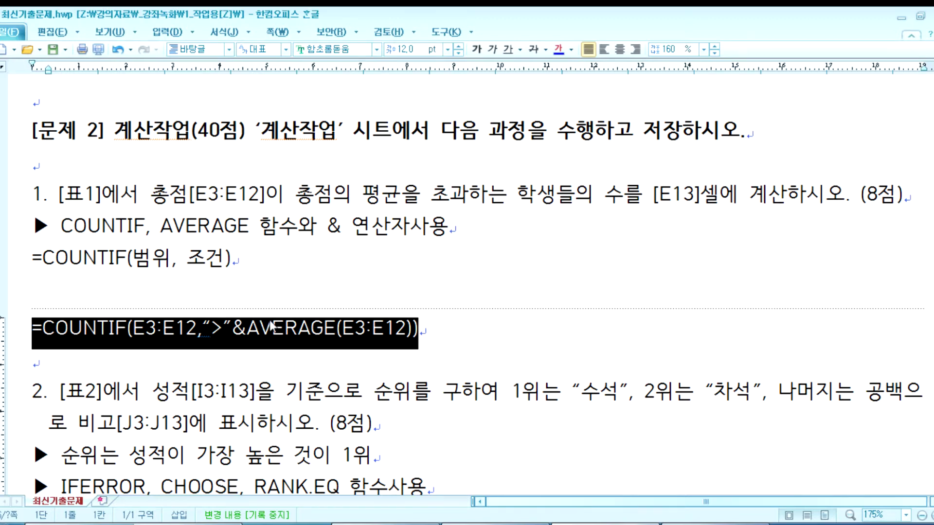
{"action": "key", "text": "alt+Tab"}
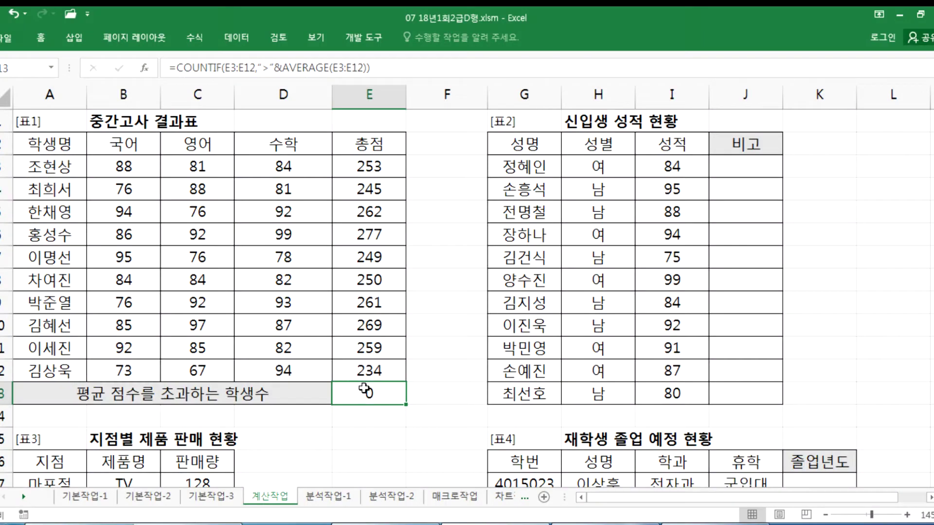
{"action": "left_click_drag", "start_coordinate": [379, 167], "coordinate": [383, 368]}
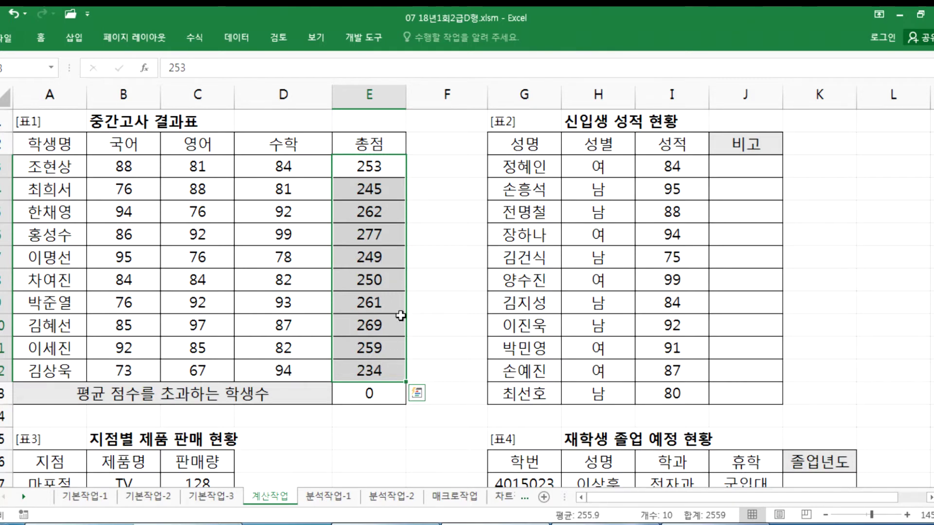
{"action": "left_click", "coordinate": [378, 211]}
{"action": "left_click", "coordinate": [379, 235]}
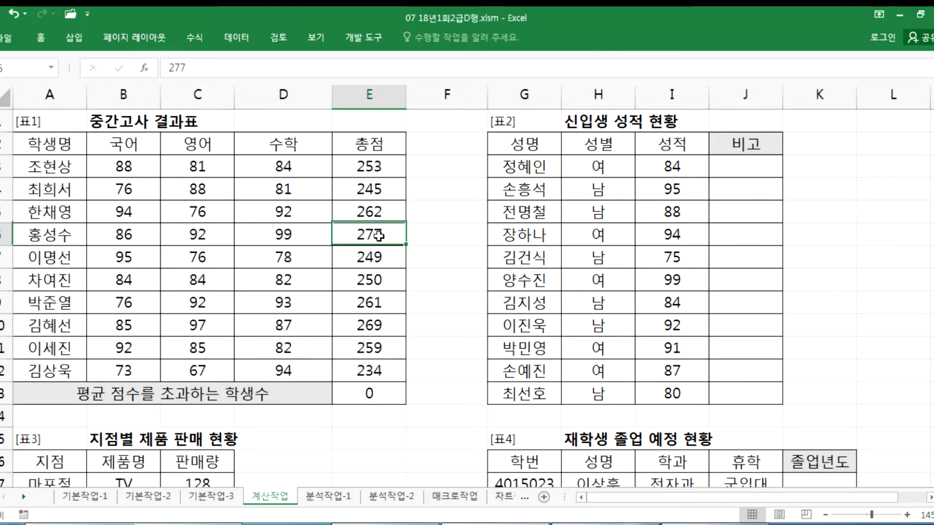
{"action": "left_click", "coordinate": [374, 304]}
{"action": "left_click", "coordinate": [374, 326]}
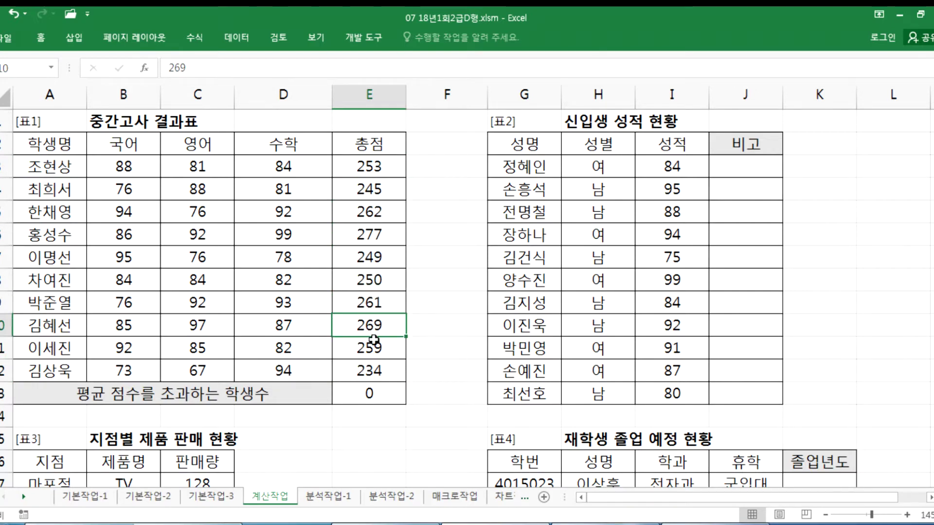
- Clear E13 and begin a new formula there with =COUNTIF(E3:E12,">"&
{"action": "left_click", "coordinate": [373, 393]}
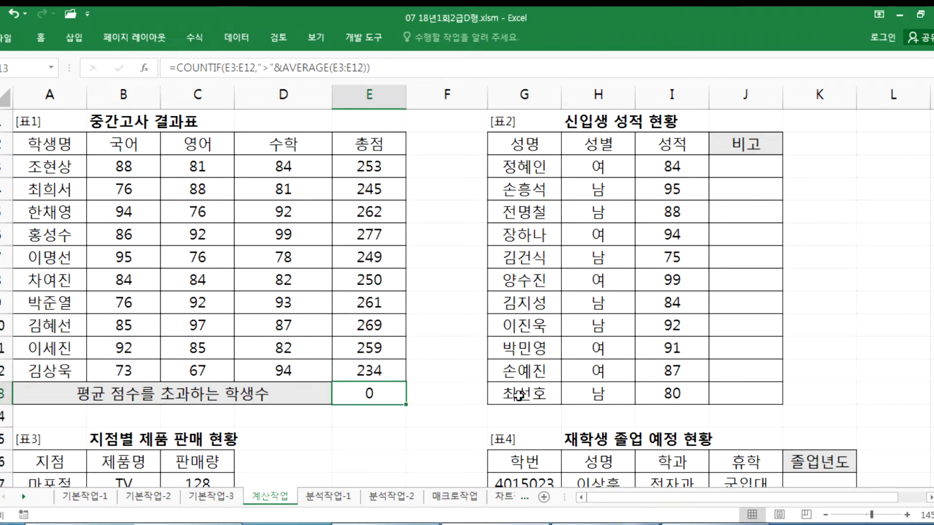
{"action": "key", "text": "Delete"}
{"action": "type", "text": "="}
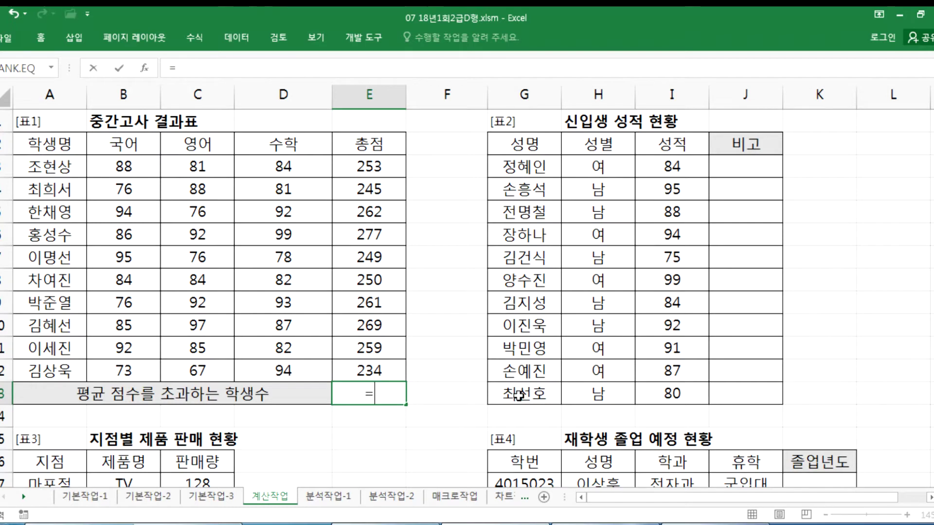
{"action": "type", "text": "채ㅓㅜtif("}
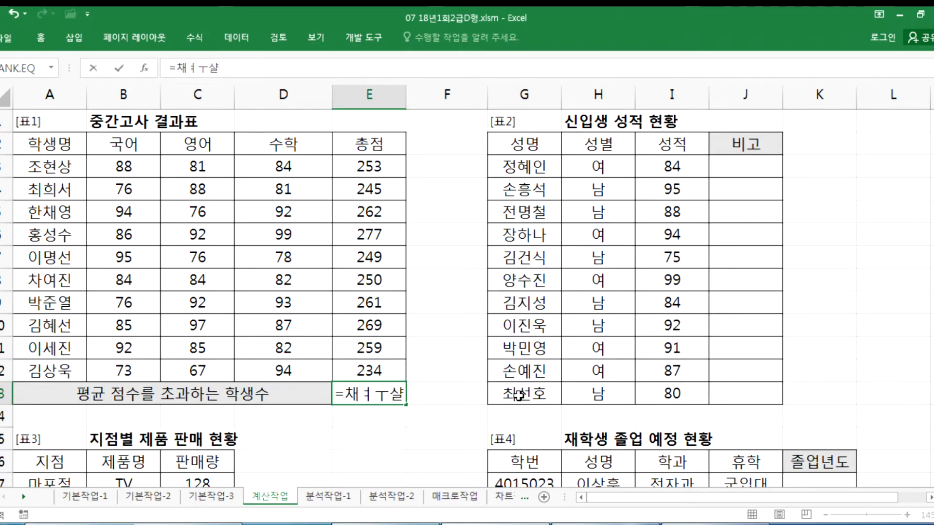
{"action": "left_click_drag", "start_coordinate": [374, 166], "coordinate": [372, 370]}
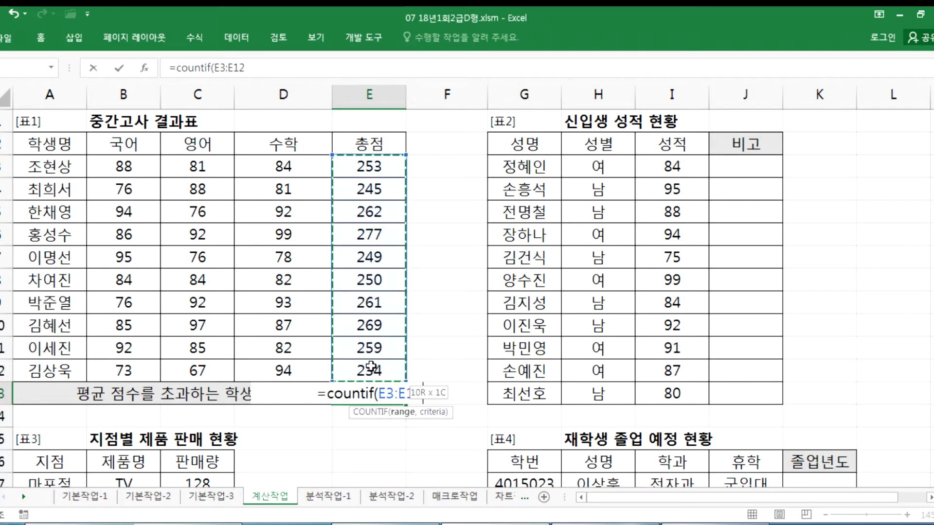
{"action": "type", "text": ",\">\"&"}
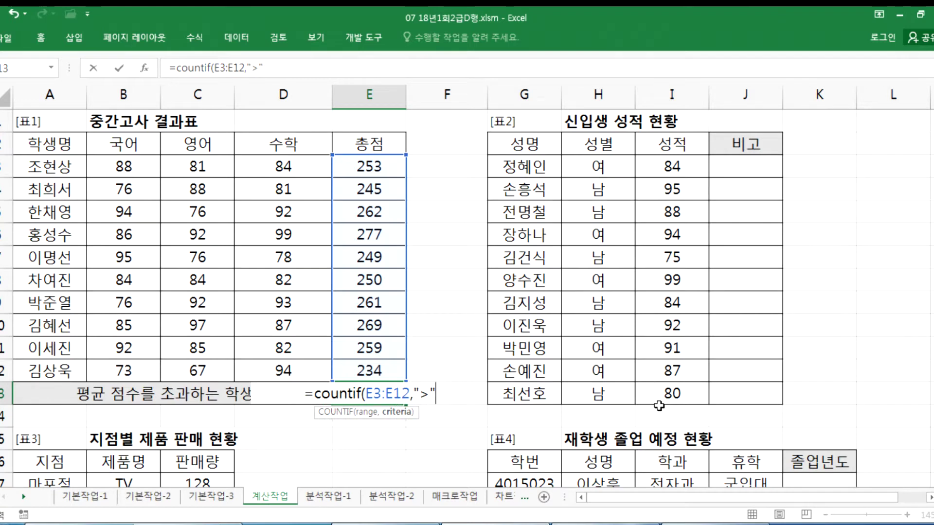
- Finish the E13 formula with AVERAGE(E3:E12) as the comparison value and enter it
{"action": "type", "text": "ㅁ"}
{"action": "key", "text": "BackSpace"}
{"action": "type", "text": "A"}
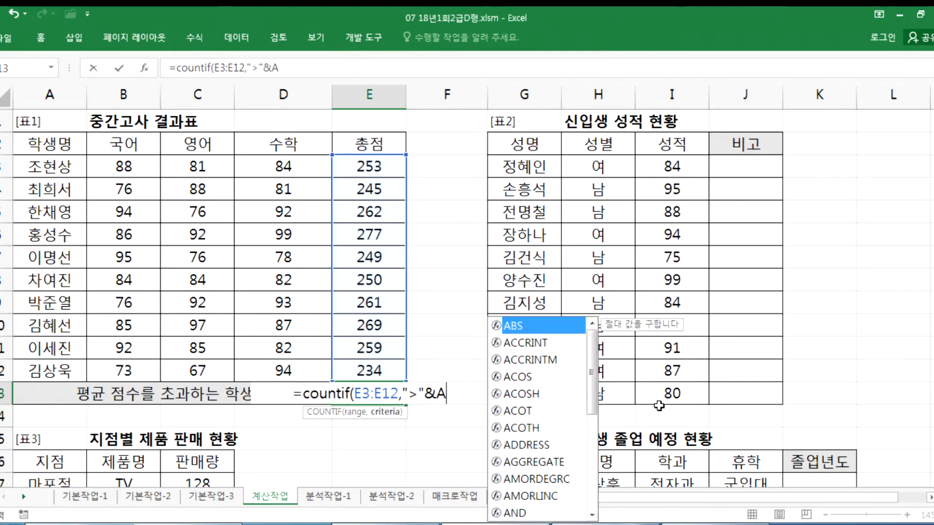
{"action": "type", "text": "VE"}
{"action": "double_click", "coordinate": [479, 448]}
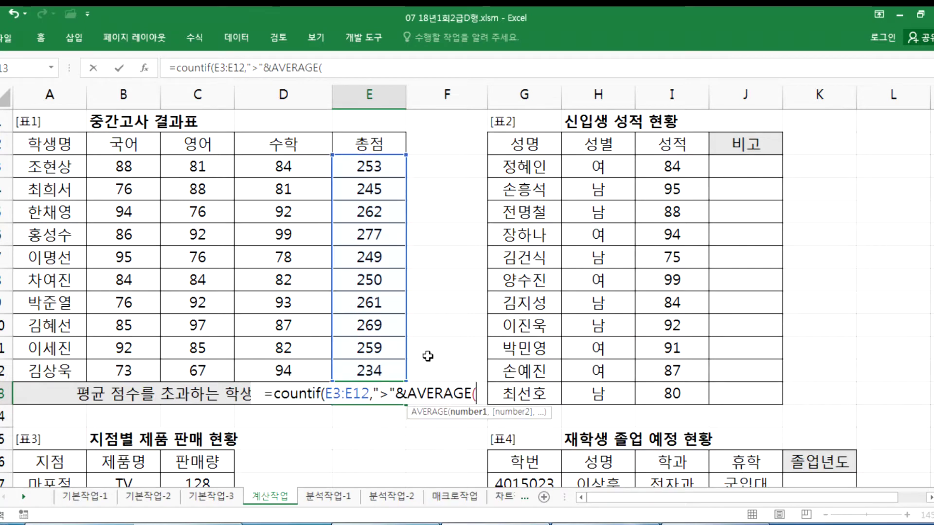
{"action": "left_click_drag", "start_coordinate": [362, 165], "coordinate": [361, 366]}
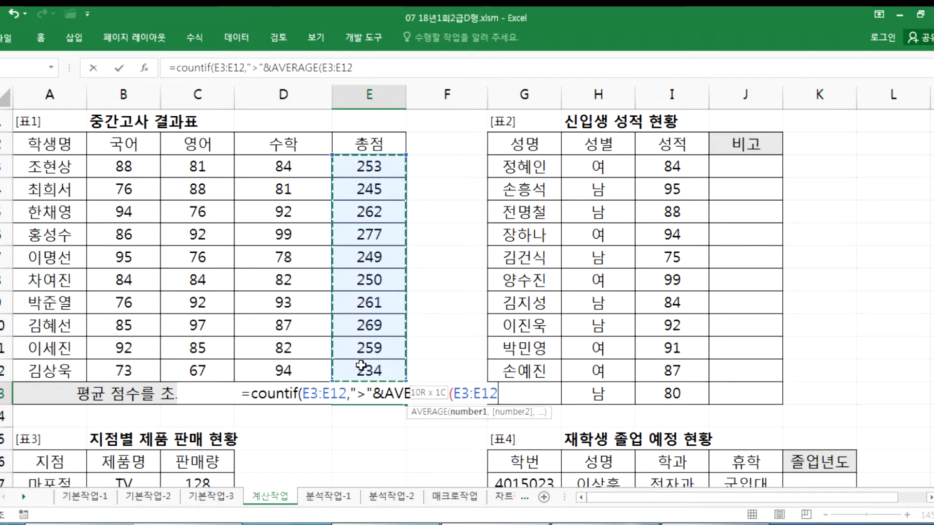
{"action": "type", "text": ")"}
{"action": "key", "text": "Return"}
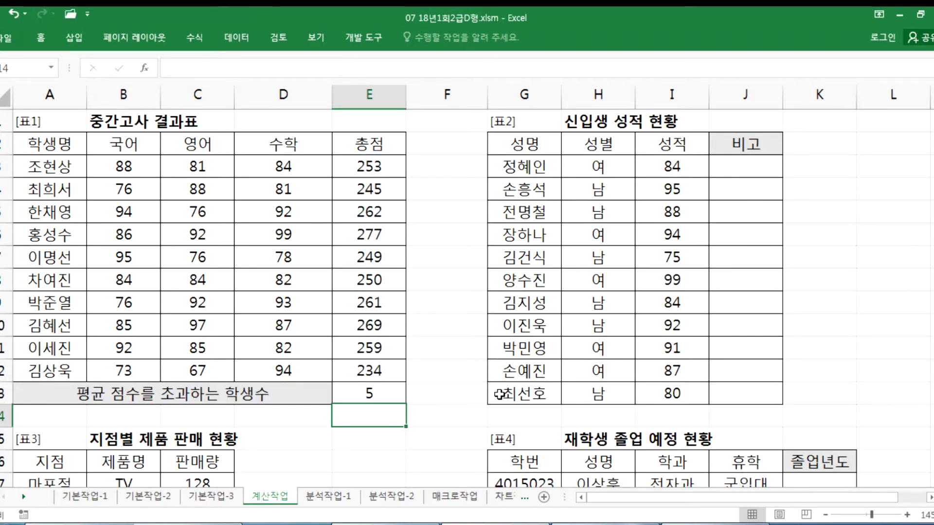
- Copy the formula text of E13 onto a new line below the existing COUNTIF formula in the Hangul document
{"action": "left_click", "coordinate": [383, 392]}
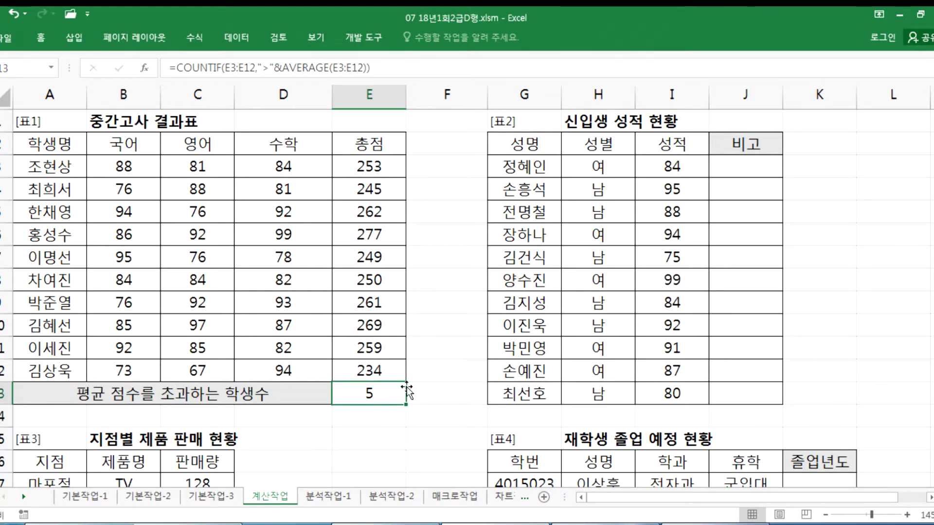
{"action": "left_click_drag", "start_coordinate": [392, 68], "coordinate": [147, 53]}
{"action": "key", "text": "ctrl+c"}
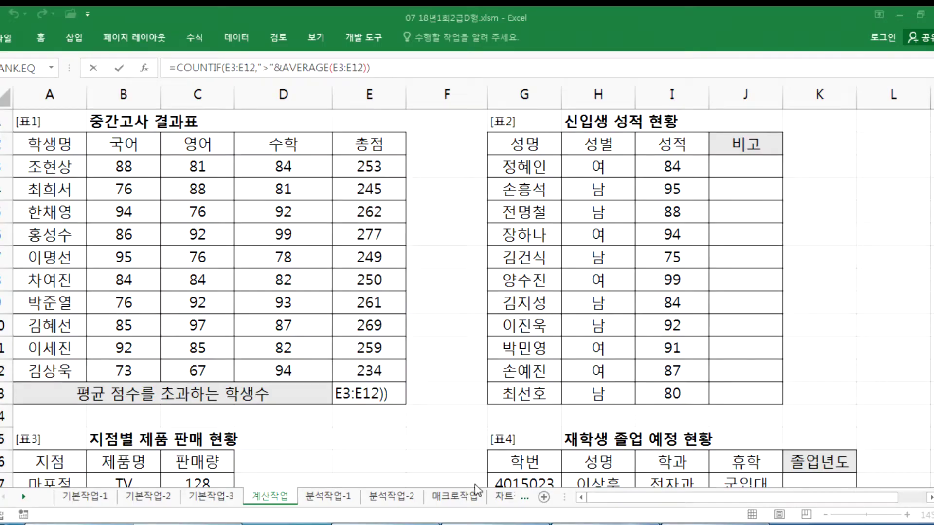
{"action": "key", "text": "alt+Tab"}
{"action": "left_click", "coordinate": [545, 358]}
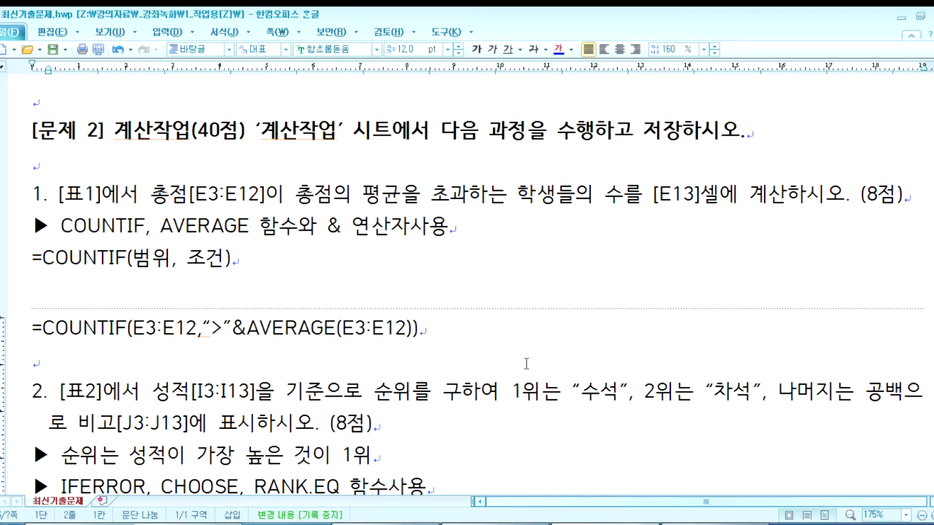
{"action": "key", "text": "Return"}
{"action": "key", "text": "Up"}
{"action": "key", "text": "ctrl+v"}
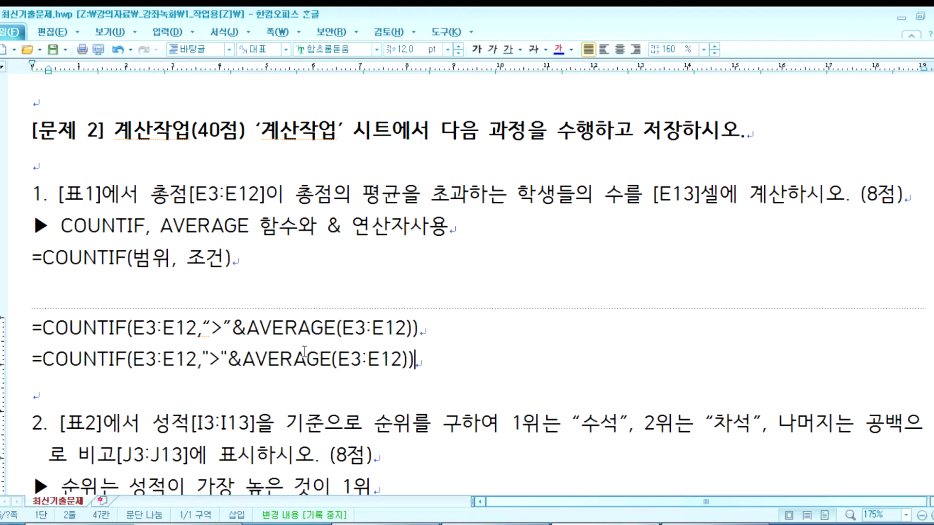
- Compare the quotation marks around the > operator in the two COUNTIF formula lines
{"action": "left_click", "coordinate": [197, 372]}
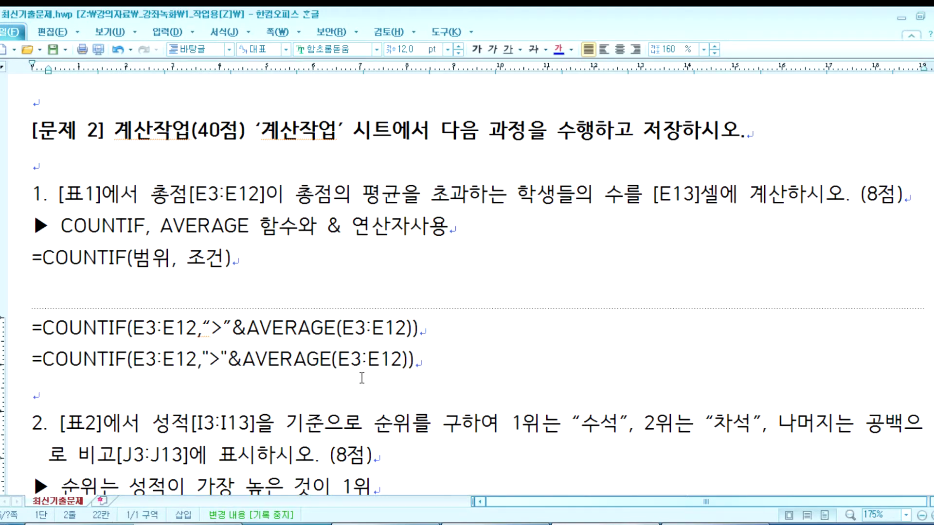
{"action": "left_click", "coordinate": [217, 328]}
{"action": "key", "text": "shift+Right"}
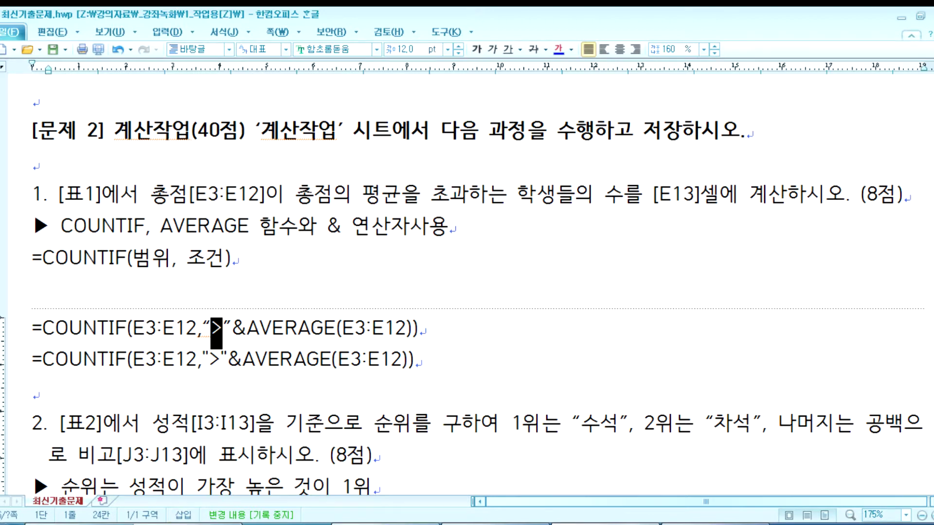
- Copy the first COUNTIF formula line, with curly quotes around >, from the Hangul document into Notepad
{"action": "left_click_drag", "start_coordinate": [419, 334], "coordinate": [29, 334]}
{"action": "key", "text": "ctrl+c"}
{"action": "key", "text": "alt+Tab"}
{"action": "key", "text": "ctrl+v"}
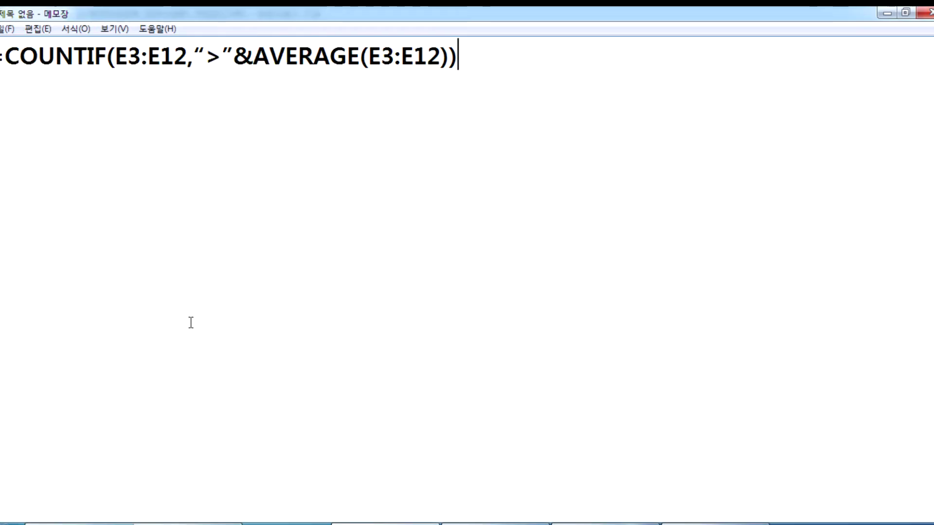
- Transfer the curly-quoted COUNTIF formula from Notepad to cell E13 in Excel and enter it
{"action": "left_click_drag", "start_coordinate": [460, 58], "coordinate": [2, 57]}
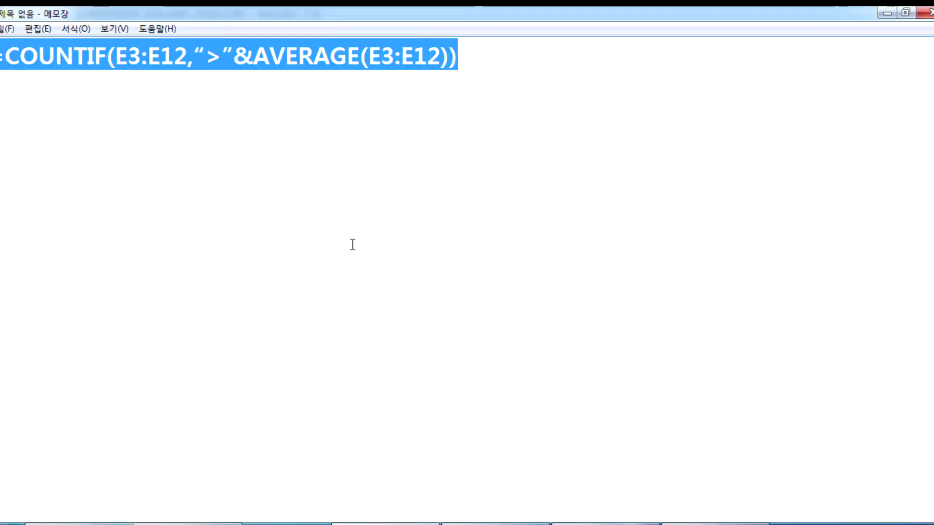
{"action": "key", "text": "alt+Tab"}
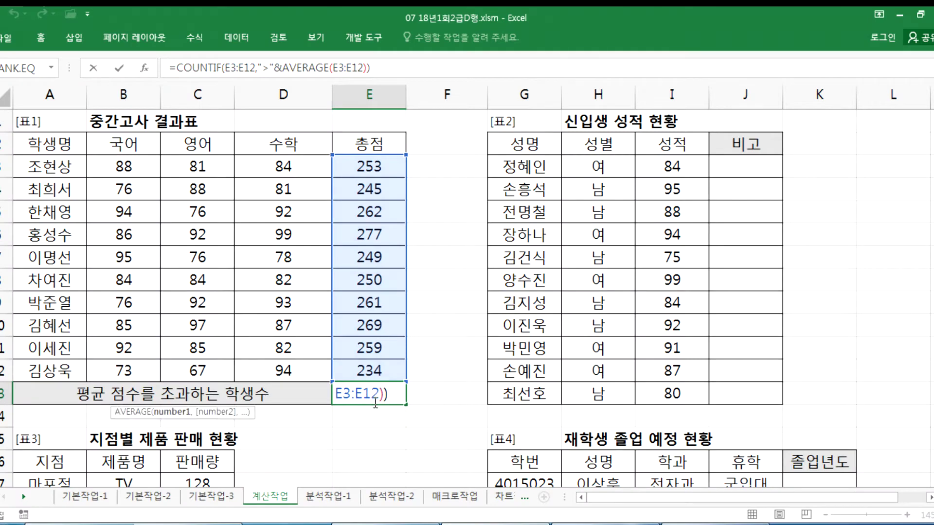
{"action": "key", "text": "ctrl+Return"}
{"action": "double_click", "coordinate": [372, 395]}
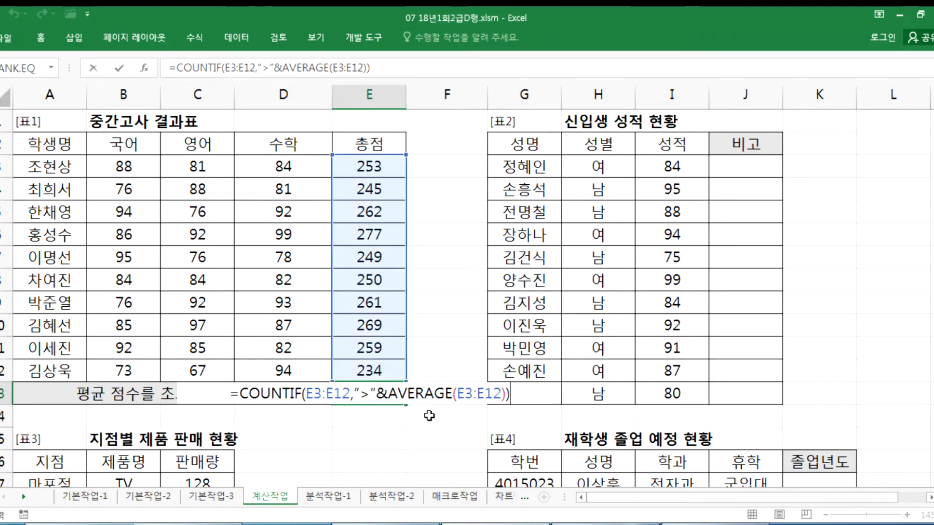
{"action": "key", "text": "ctrl+Return"}
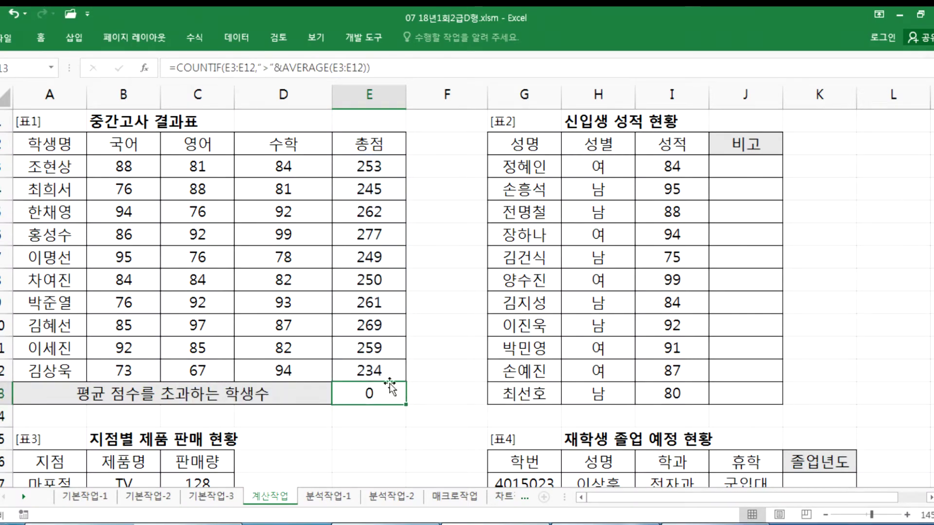
- Retype the > operator between the curly quotes of the COUNTIF formula in Notepad
{"action": "key", "text": "alt+Tab"}
{"action": "left_click", "coordinate": [213, 74]}
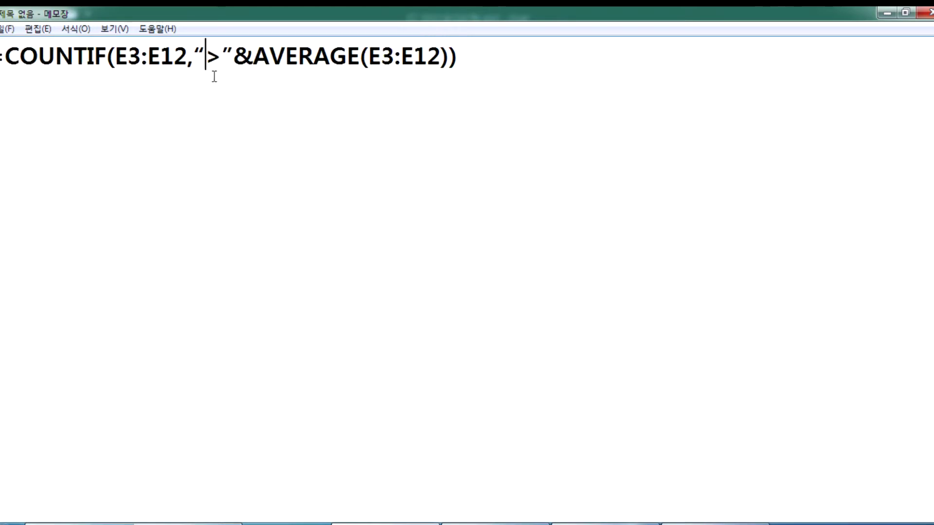
{"action": "type", "text": ">"}
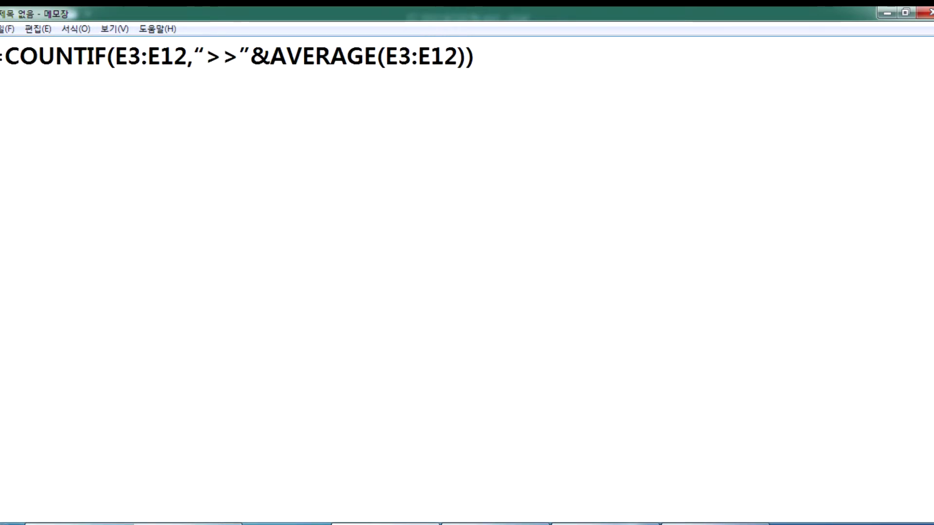
{"action": "key", "text": "Delete"}
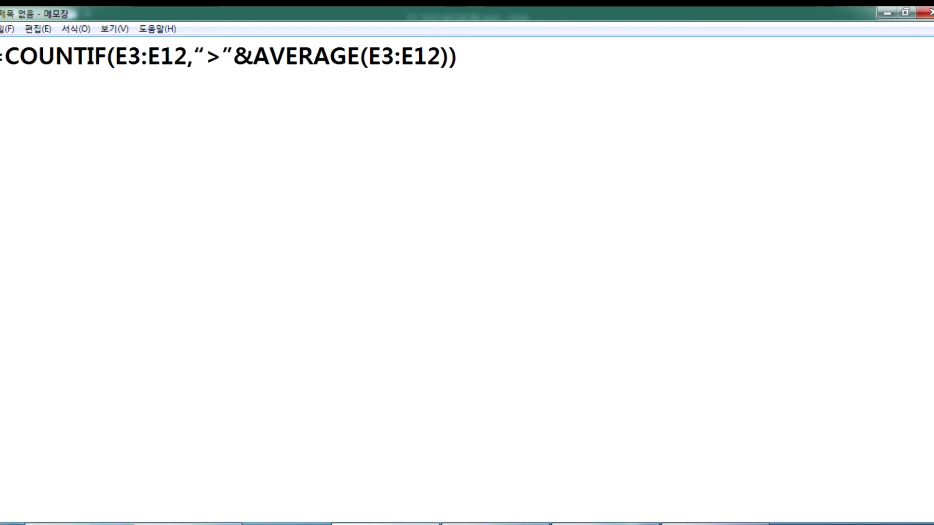
- Clear E13 in Excel and enter the complete formula text from Notepad there again
{"action": "key", "text": "ctrl+a"}
{"action": "key", "text": "alt+Tab"}
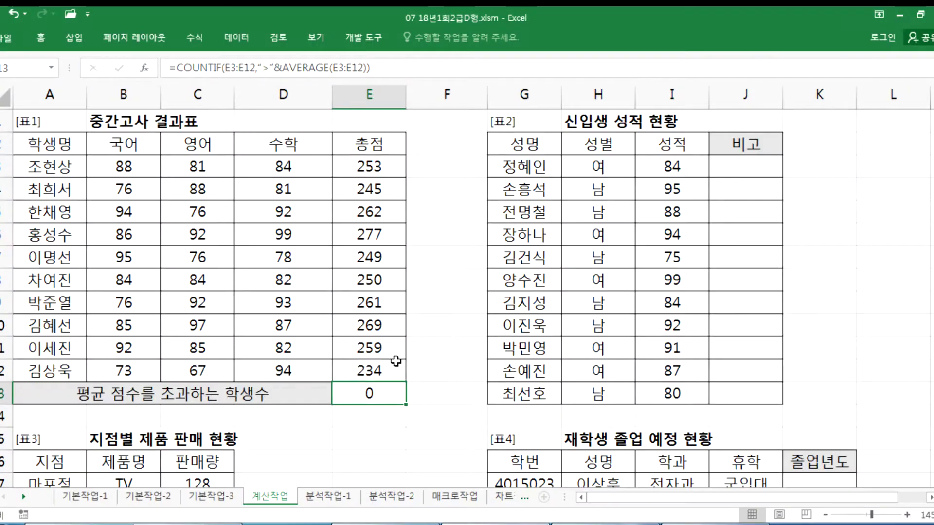
{"action": "key", "text": "Delete"}
{"action": "key", "text": "ctrl+v"}
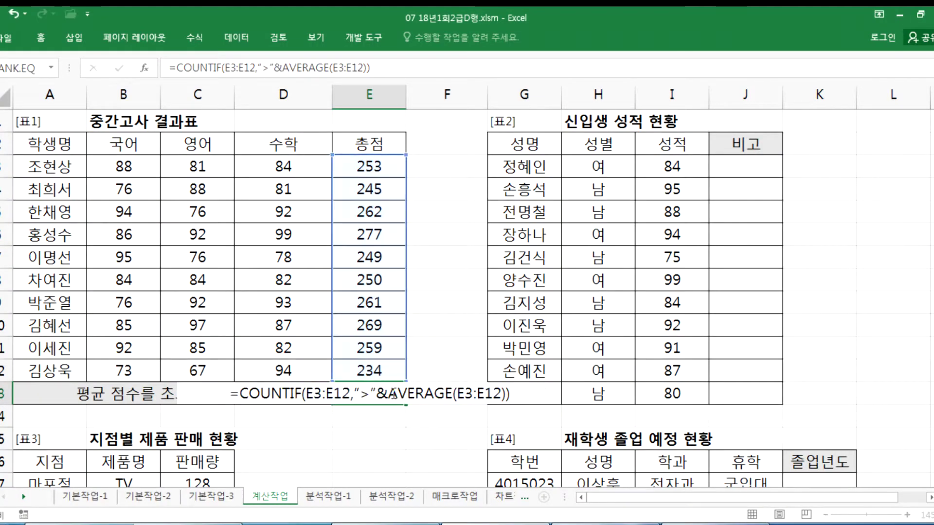
{"action": "key", "text": "Return"}
{"action": "left_click", "coordinate": [389, 394]}
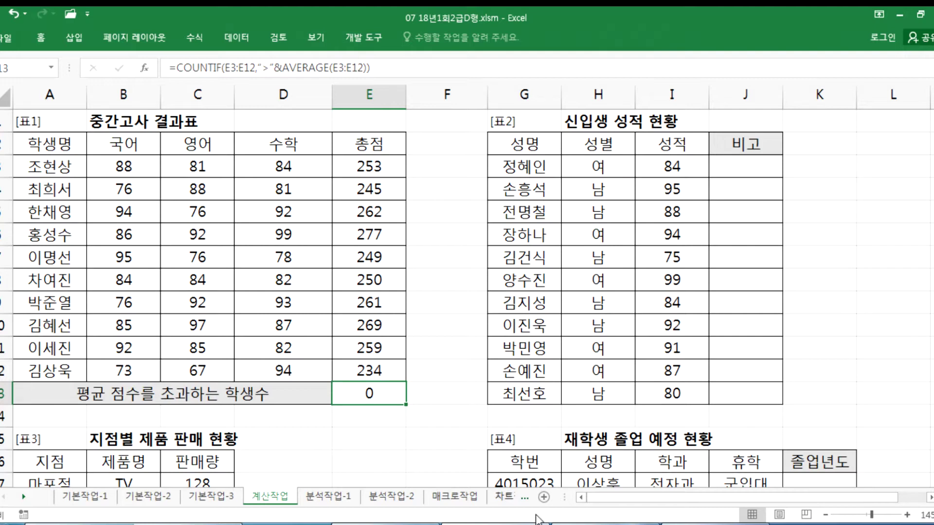
- Replace the curly quotes around > in the E13 formula with straight double quotes and enter it
{"action": "double_click", "coordinate": [386, 398]}
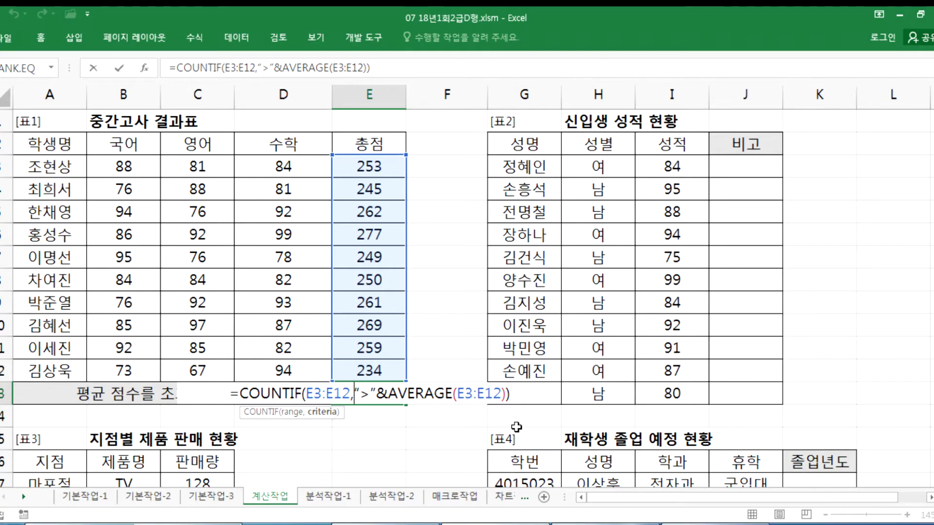
{"action": "type", "text": "\">"}
{"action": "key", "text": "BackSpace"}
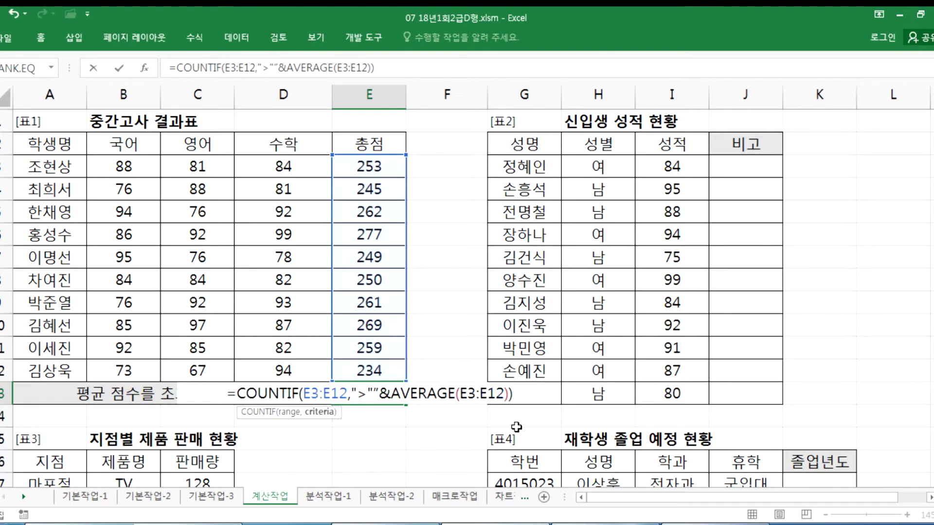
{"action": "key", "text": "Delete"}
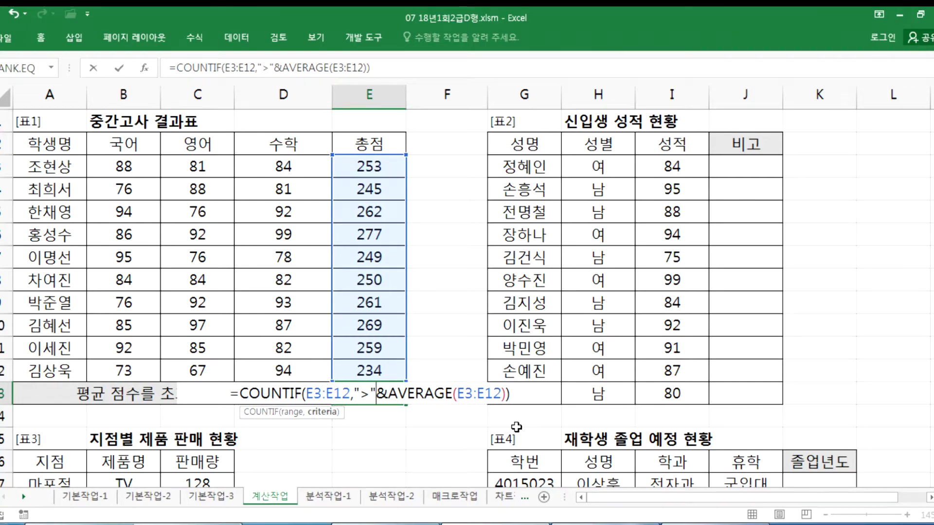
{"action": "key", "text": "alt+Tab"}
{"action": "key", "text": "alt+Tab"}
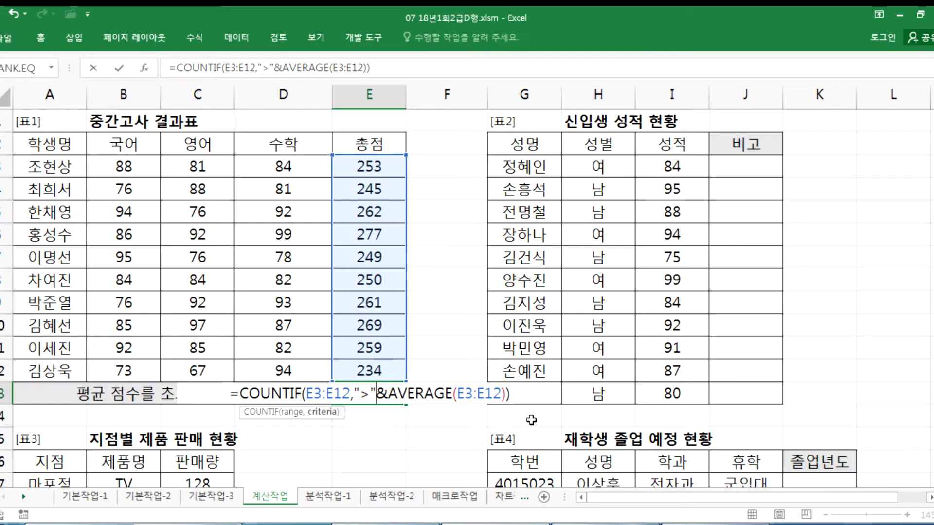
{"action": "key", "text": "Return"}
{"action": "left_click", "coordinate": [397, 395]}
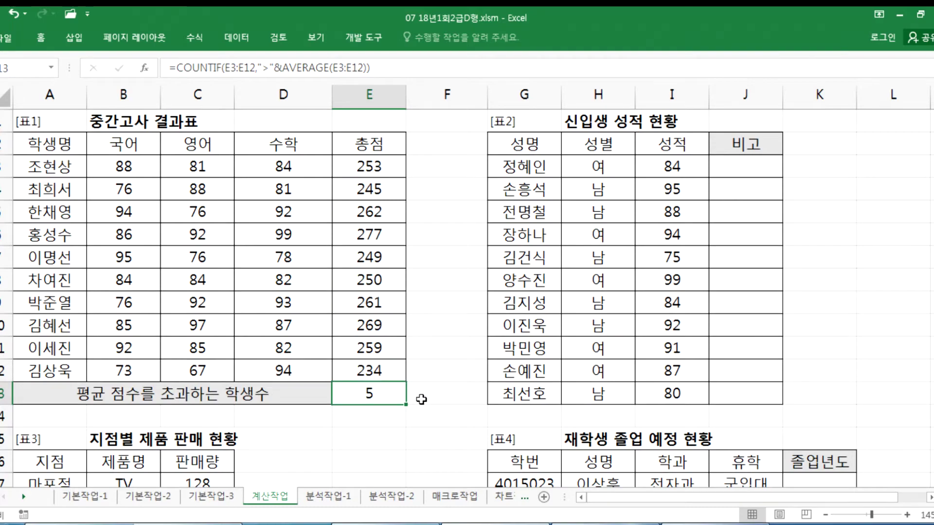
- Copy the E13 formula with straight quotes onto a new line below the existing formula in Notepad
{"action": "key", "text": "F2"}
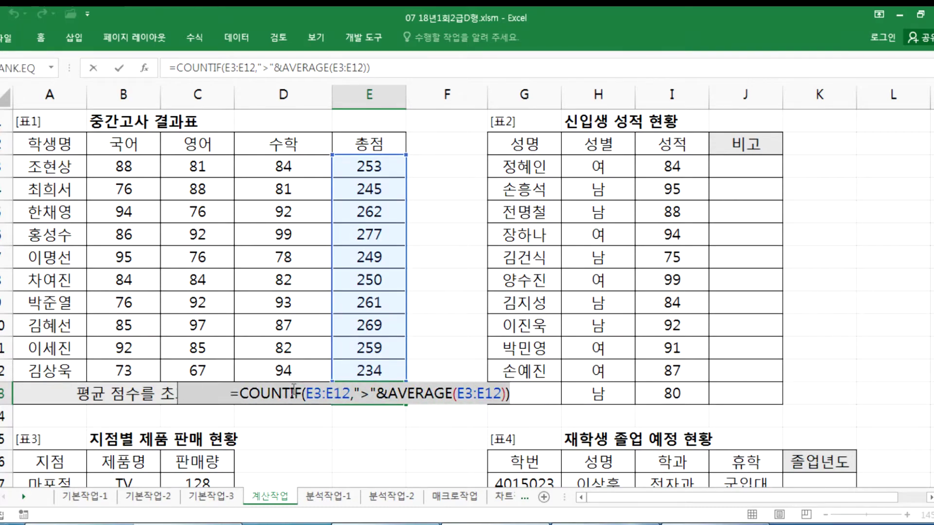
{"action": "key", "text": "alt+Tab"}
{"action": "left_click", "coordinate": [68, 89]}
{"action": "key", "text": "ctrl+v"}
{"action": "key", "text": "ctrl+z"}
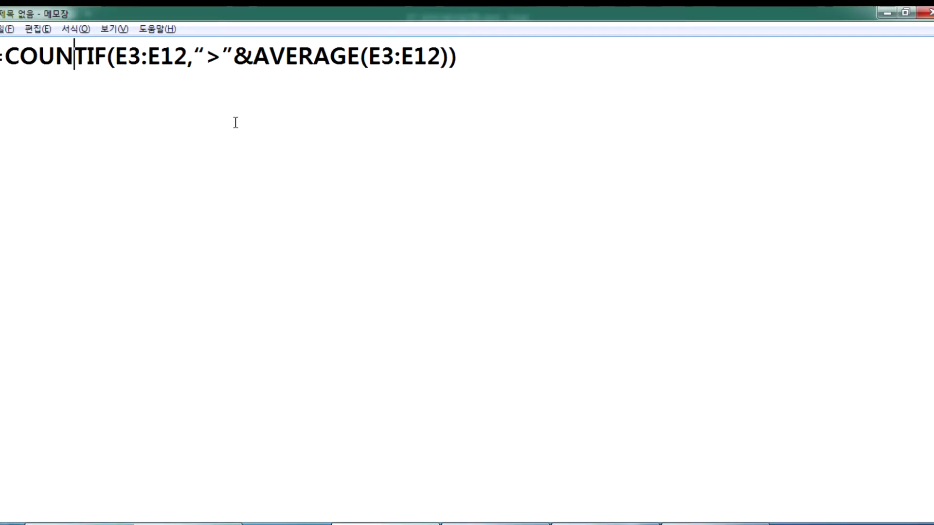
{"action": "left_click", "coordinate": [85, 103]}
{"action": "left_click", "coordinate": [510, 57]}
{"action": "key", "text": "Return"}
{"action": "key", "text": "ctrl+v"}
- Compare the quotation marks around > in the two Notepad lines, then return to Excel and close the E13 edit
{"action": "left_click_drag", "start_coordinate": [196, 48], "coordinate": [206, 49]}
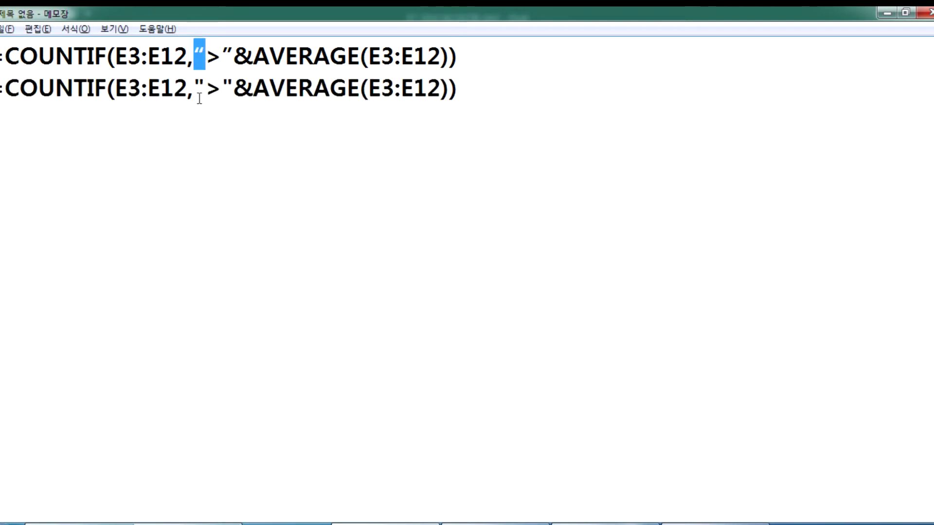
{"action": "left_click_drag", "start_coordinate": [195, 88], "coordinate": [206, 89]}
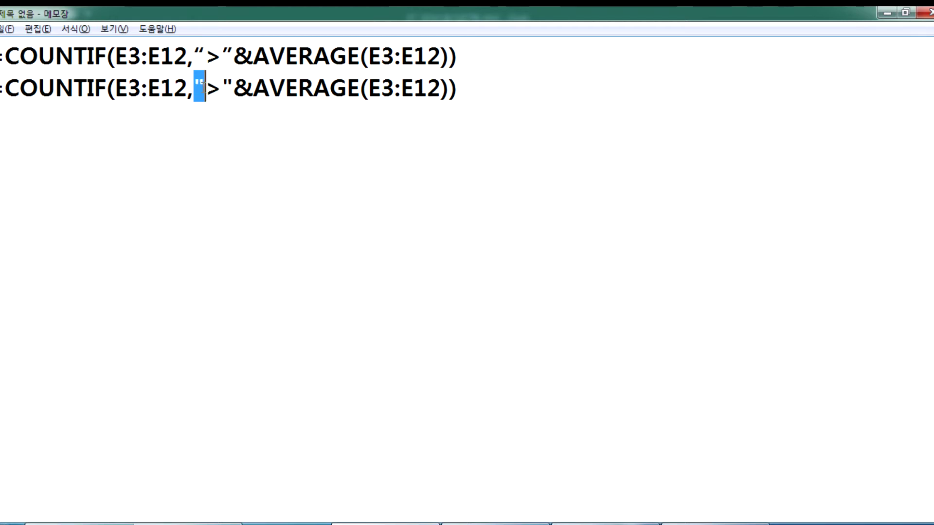
{"action": "left_click_drag", "start_coordinate": [194, 54], "coordinate": [200, 53]}
{"action": "left_click", "coordinate": [200, 90]}
{"action": "left_click_drag", "start_coordinate": [496, 100], "coordinate": [3, 90]}
{"action": "left_click", "coordinate": [99, 135]}
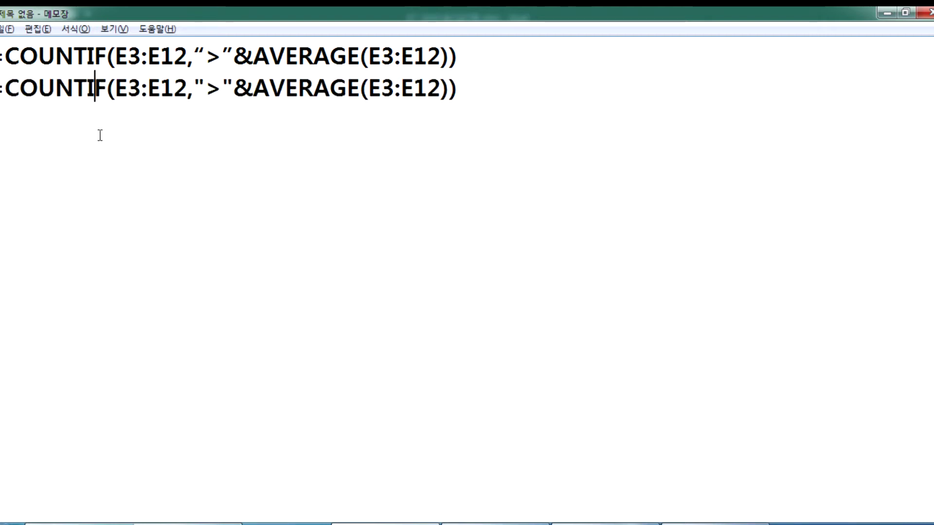
{"action": "key", "text": "alt+Tab"}
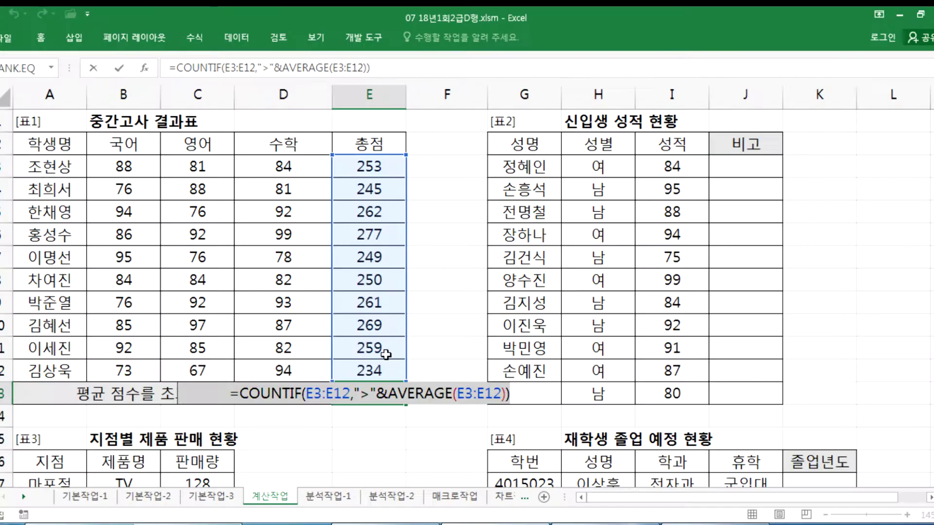
{"action": "key", "text": "ctrl+Return"}
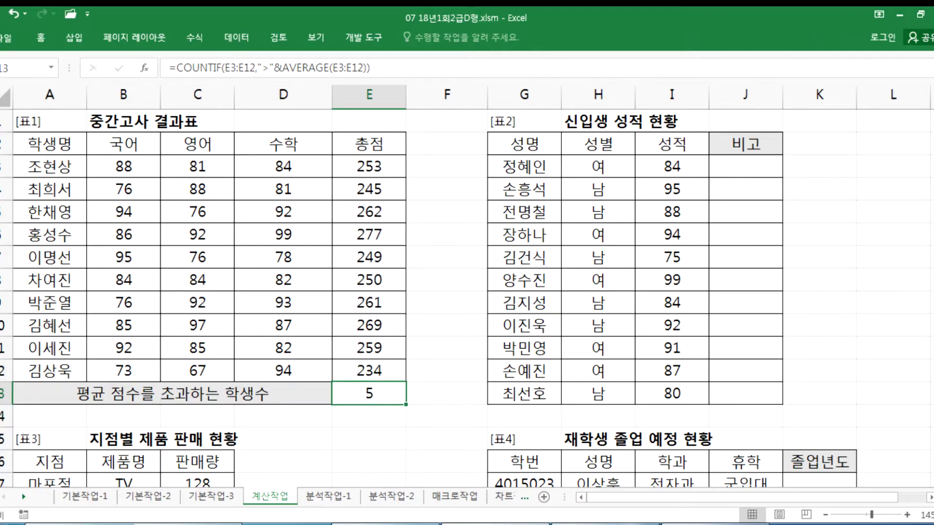
- Delete the curly-quoted COUNTIF line from the Hangul document, keeping the line with straight quotes
{"action": "key", "text": "alt+Tab"}
{"action": "left_click", "coordinate": [221, 374]}
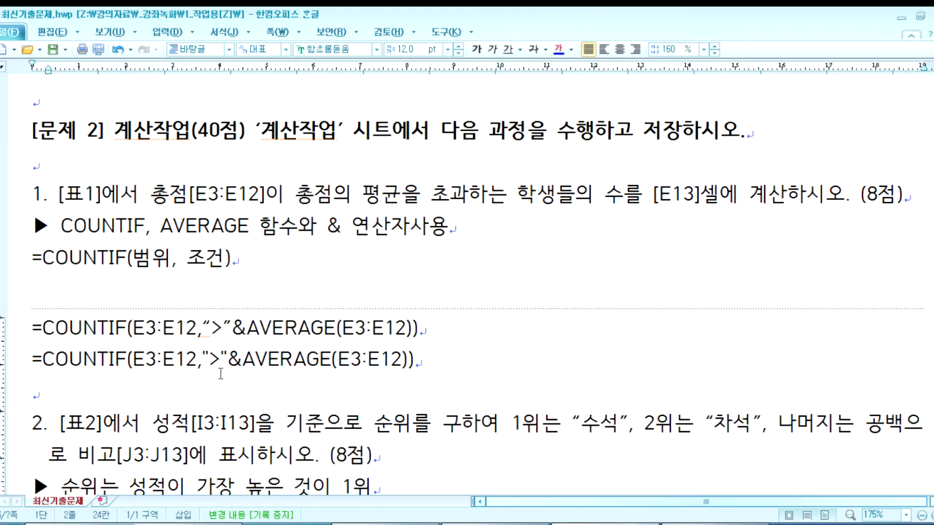
{"action": "triple_click", "coordinate": [199, 335]}
{"action": "key", "text": "Delete"}
{"action": "key", "text": "Delete"}
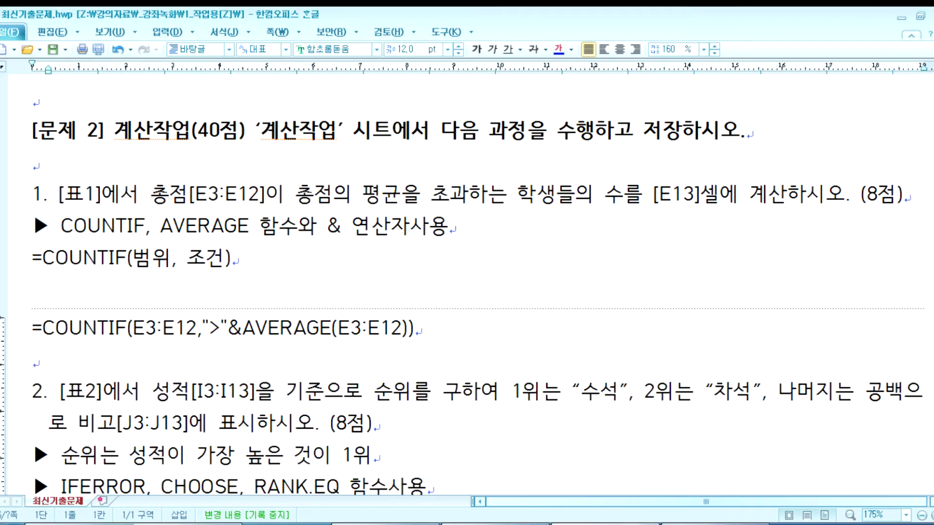
{"action": "left_click", "coordinate": [202, 352]}
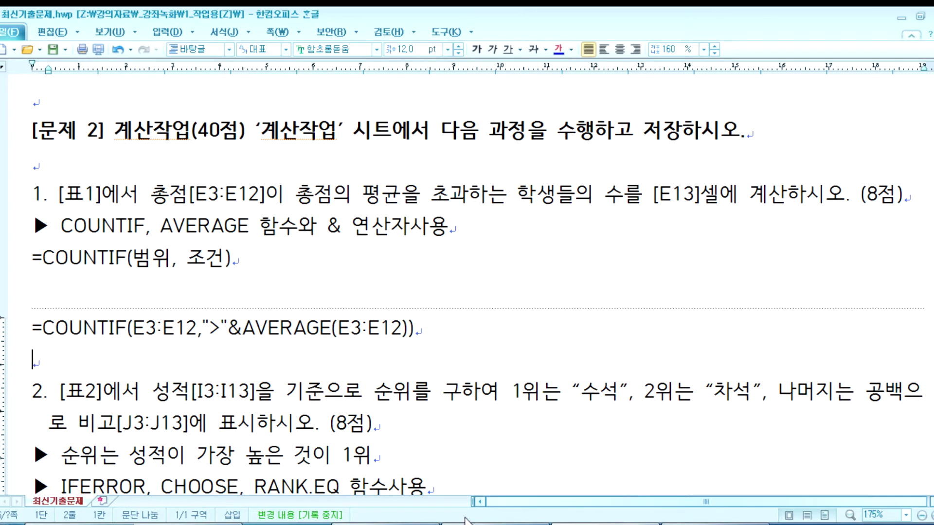
- In Excel, check the average of E3:E12 against the totals in E5, E6, E9, E10 and E11, and review the E13 formula
{"action": "left_click", "coordinate": [494, 524]}
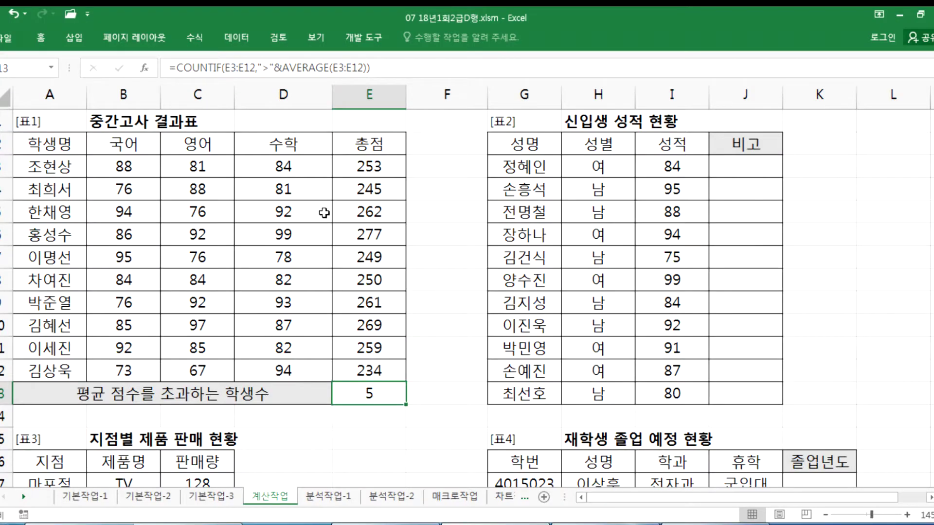
{"action": "left_click_drag", "start_coordinate": [369, 166], "coordinate": [370, 371]}
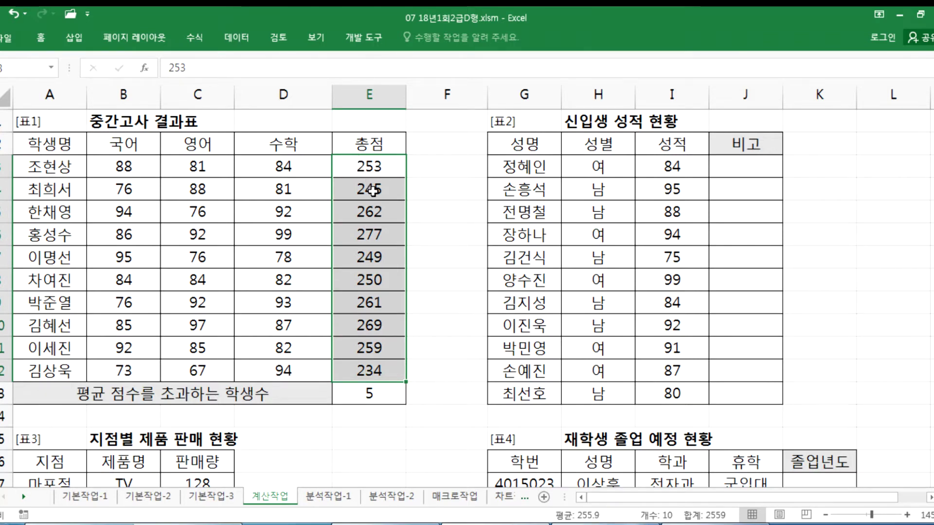
{"action": "left_click", "coordinate": [380, 213]}
{"action": "left_click", "coordinate": [380, 237], "text": "ctrl"}
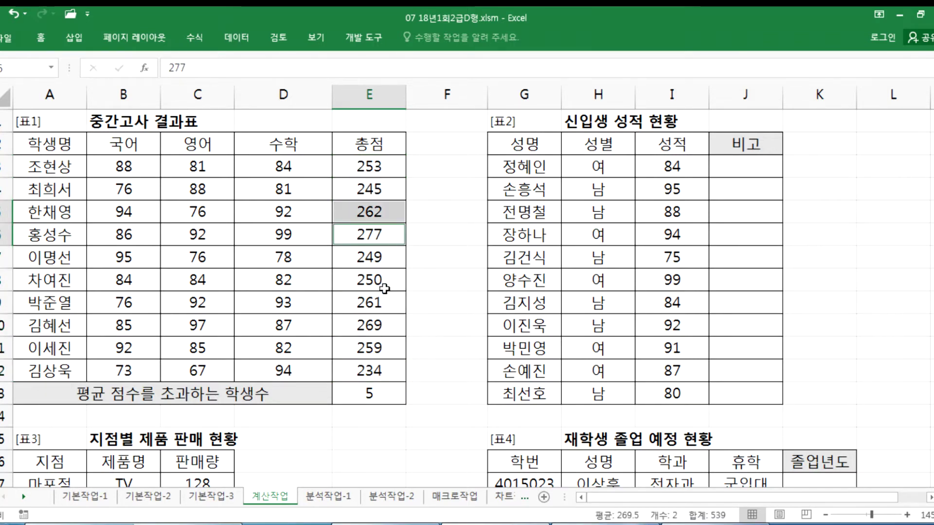
{"action": "left_click", "coordinate": [380, 303], "text": "ctrl"}
{"action": "left_click", "coordinate": [380, 325], "text": "ctrl"}
{"action": "left_click", "coordinate": [381, 349], "text": "ctrl"}
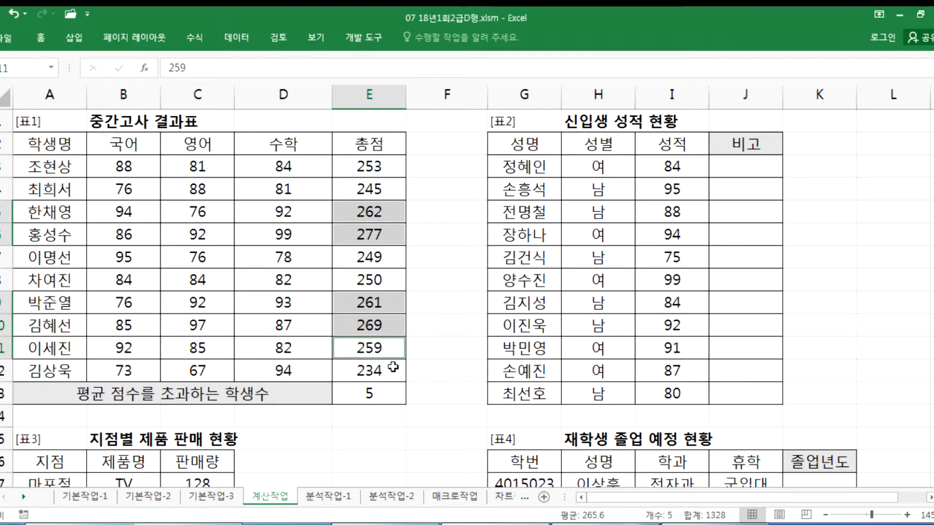
{"action": "double_click", "coordinate": [402, 394]}
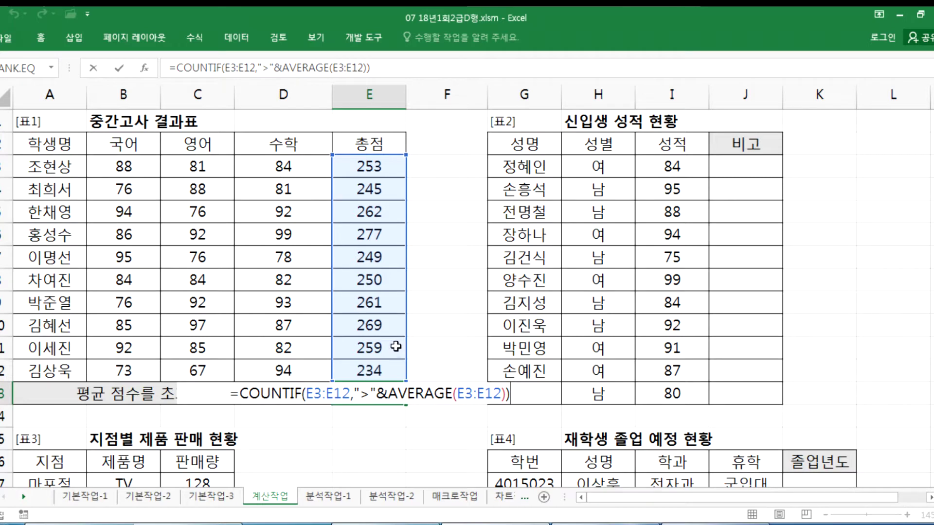
{"action": "key", "text": "ctrl+Return"}
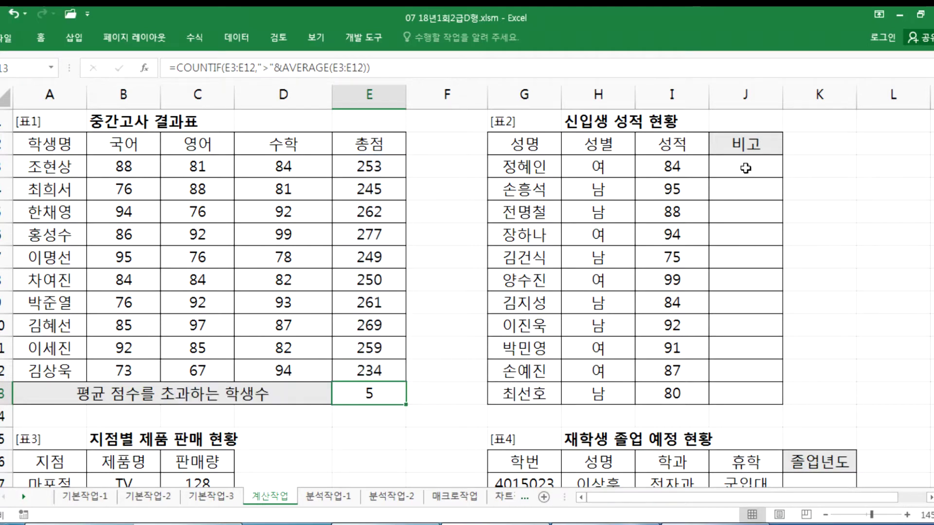
- Select J3, the first 비고 cell of 표2, and read question 2 in the Hangul document
{"action": "left_click", "coordinate": [745, 167]}
{"action": "scroll", "coordinate": [927, 501], "scroll_direction": "right", "scroll_amount": 3}
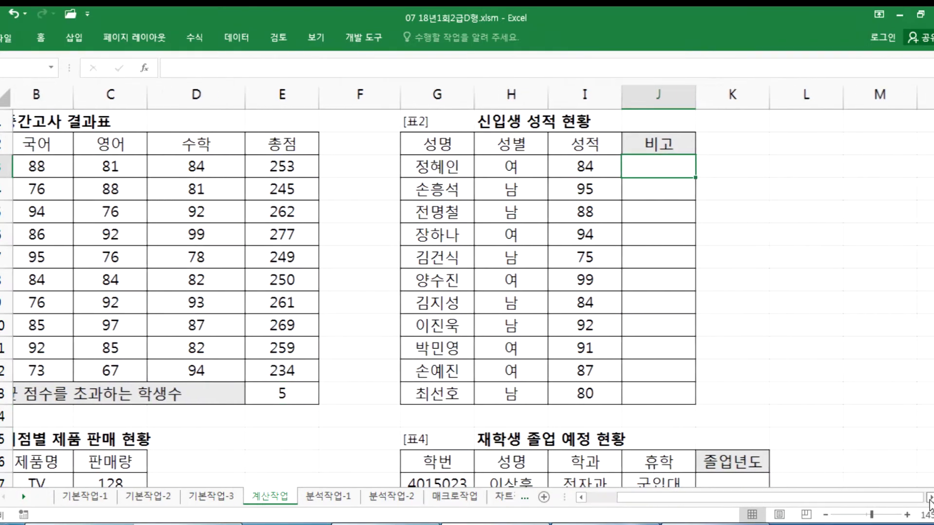
{"action": "key", "text": "alt+Tab"}
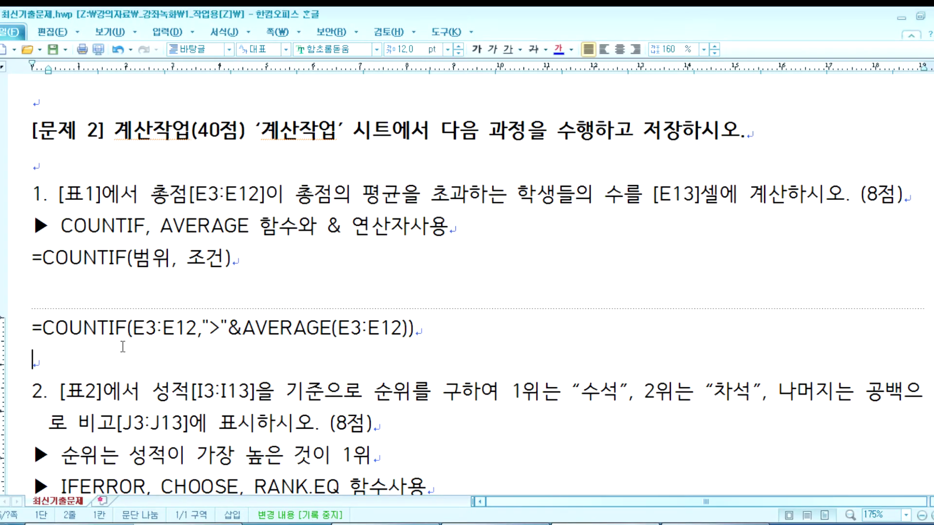
{"action": "scroll", "coordinate": [124, 343], "scroll_direction": "down", "scroll_amount": 3}
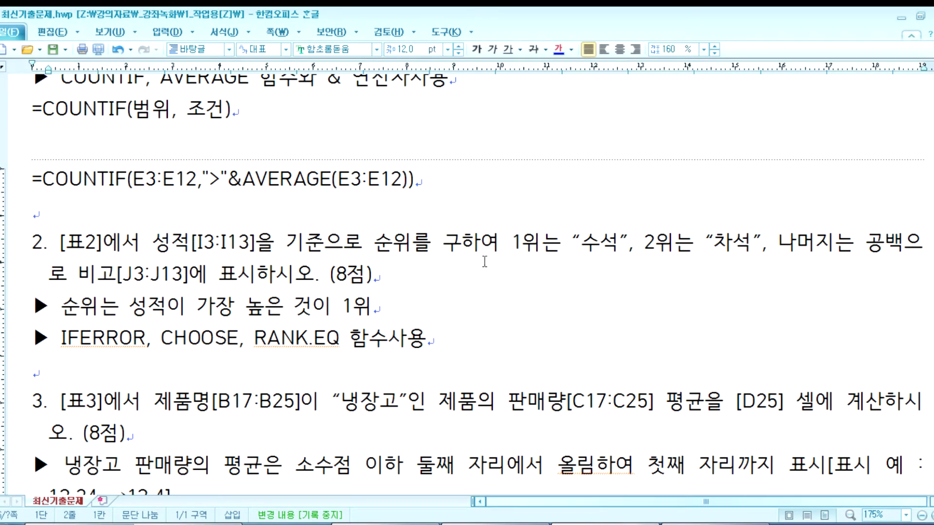
- In Excel, check the highest 성적 score in 표2, then return to question 2 in the Hangul document
{"action": "key", "text": "alt+Tab"}
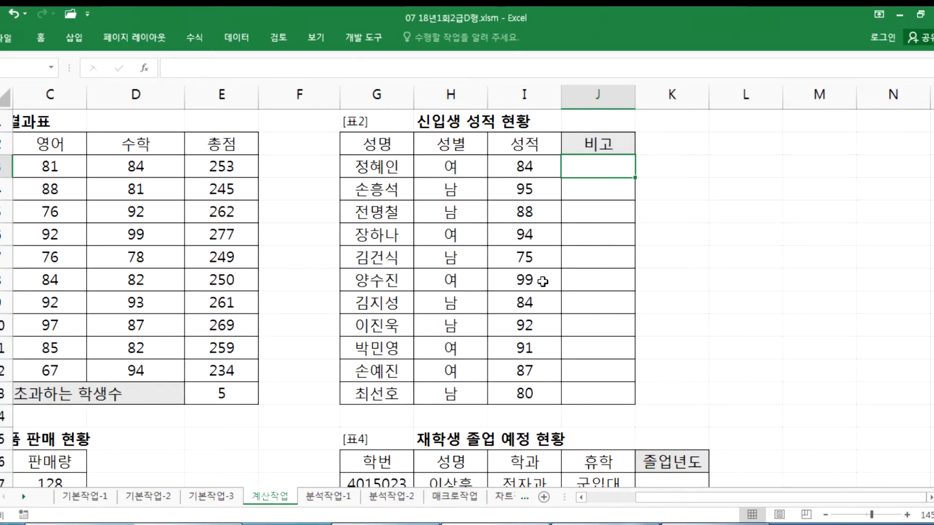
{"action": "left_click", "coordinate": [525, 257]}
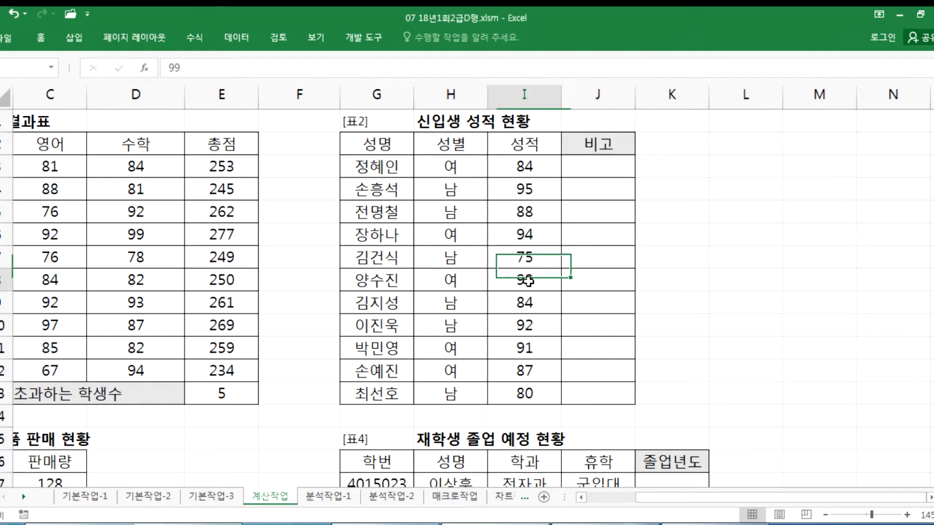
{"action": "key", "text": "alt+Tab"}
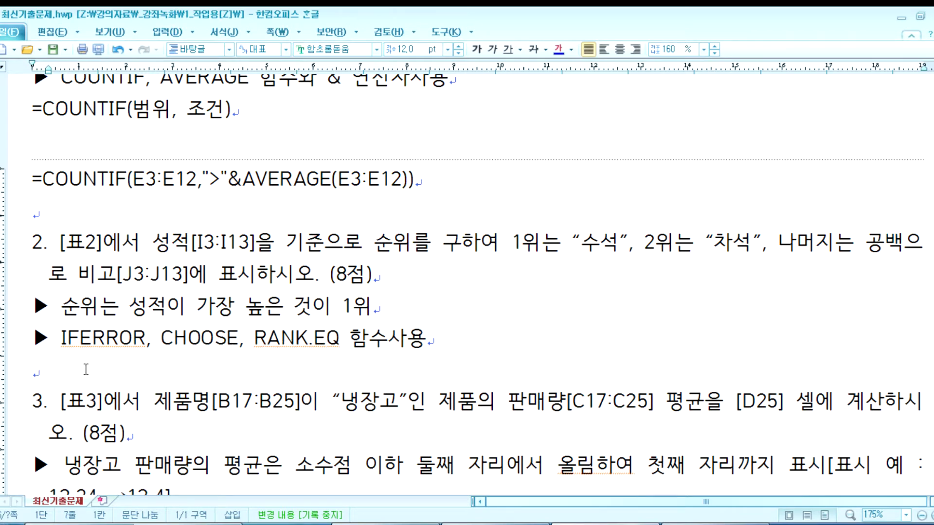
- Add a line below question 2's function hint in the Hangul document, starting the formula =CHOOSE(순위,
{"action": "key", "text": "Return"}
{"action": "key", "text": "Up"}
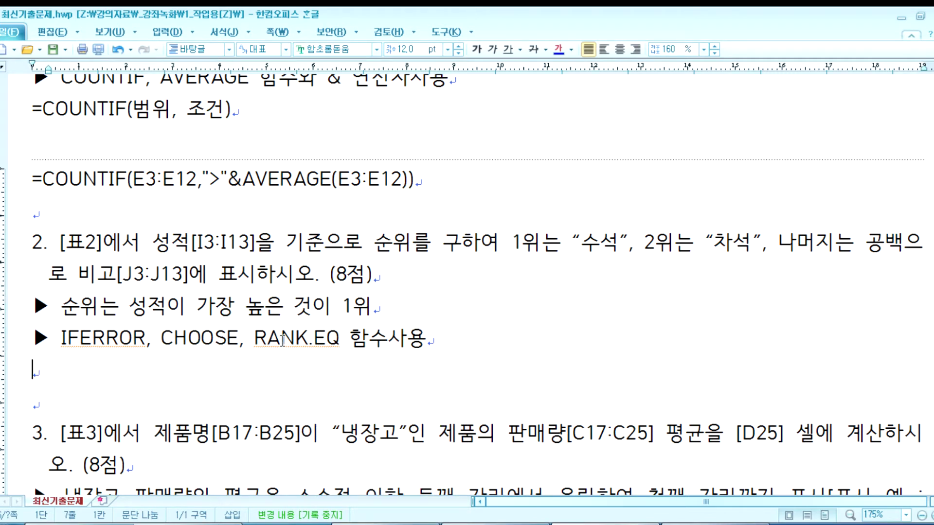
{"action": "type", "text": "=CHOOSE("}
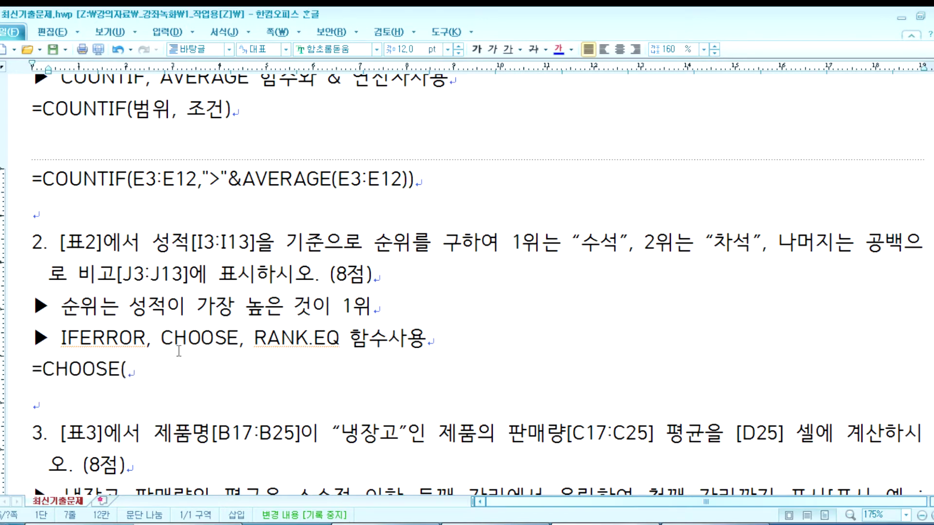
{"action": "type", "text": "성ㅈ"}
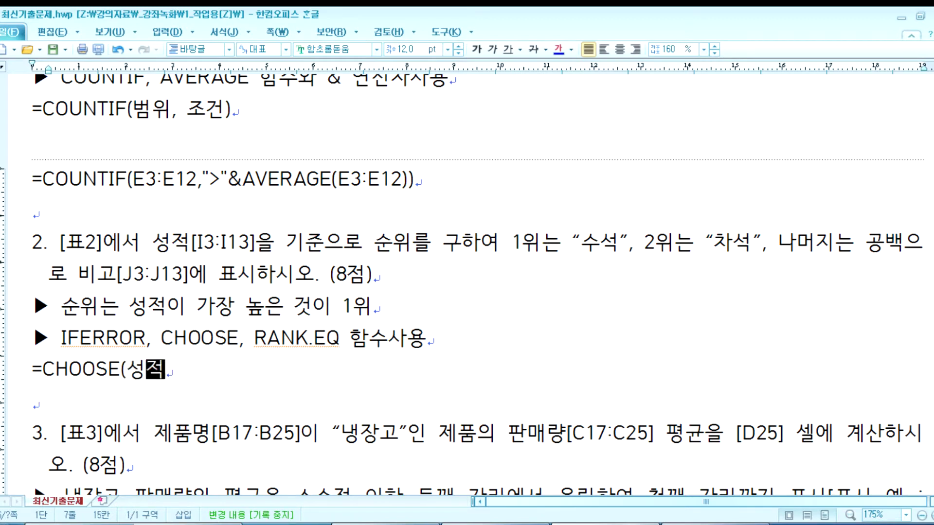
{"action": "key", "text": "BackSpace"}
{"action": "key", "text": "BackSpace"}
{"action": "type", "text": "순위,"}
{"action": "key", "text": "shift+Return"}
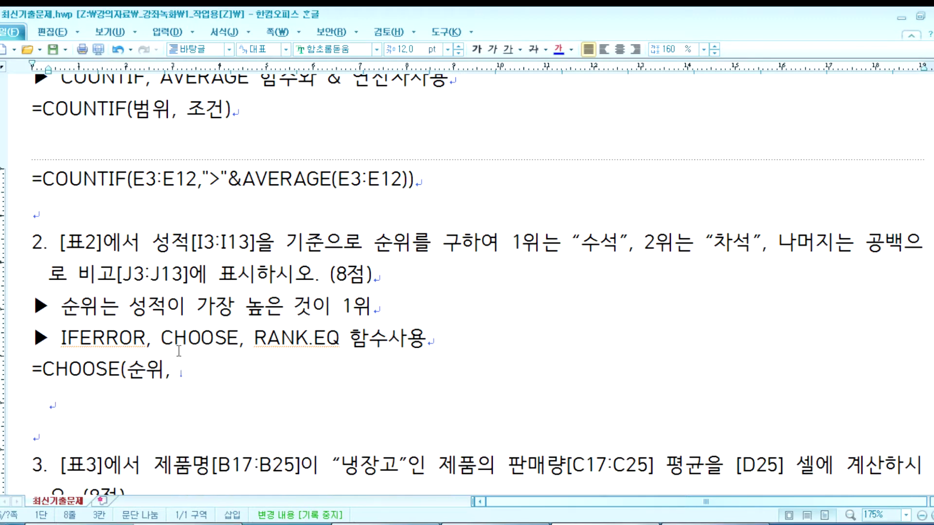
{"action": "key", "text": "BackSpace"}
{"action": "key", "text": "BackSpace"}
{"action": "key", "text": "BackSpace"}
- Add “수석” and “차석” as the first two result values of the CHOOSE formula
{"action": "type", "text": "“수"}
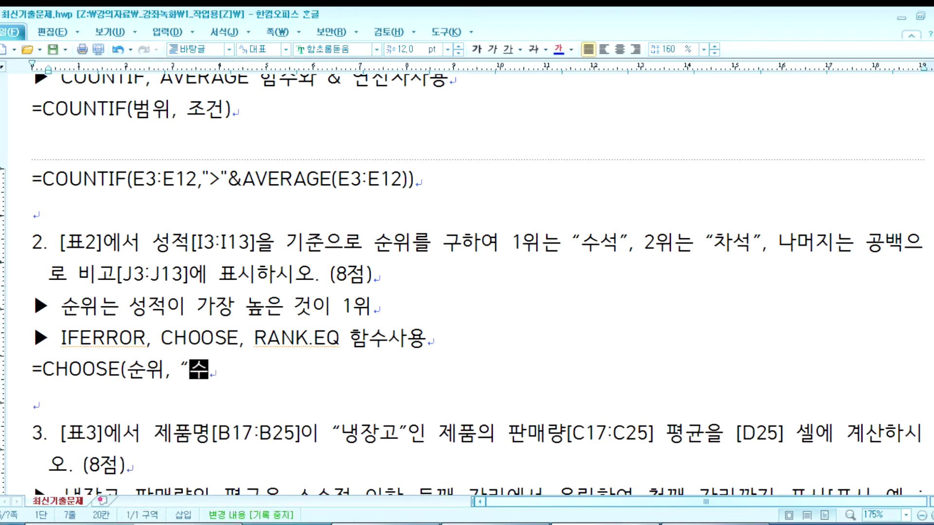
{"action": "key", "text": "BackSpace"}
{"action": "key", "text": "BackSpace"}
{"action": "key", "text": "BackSpace"}
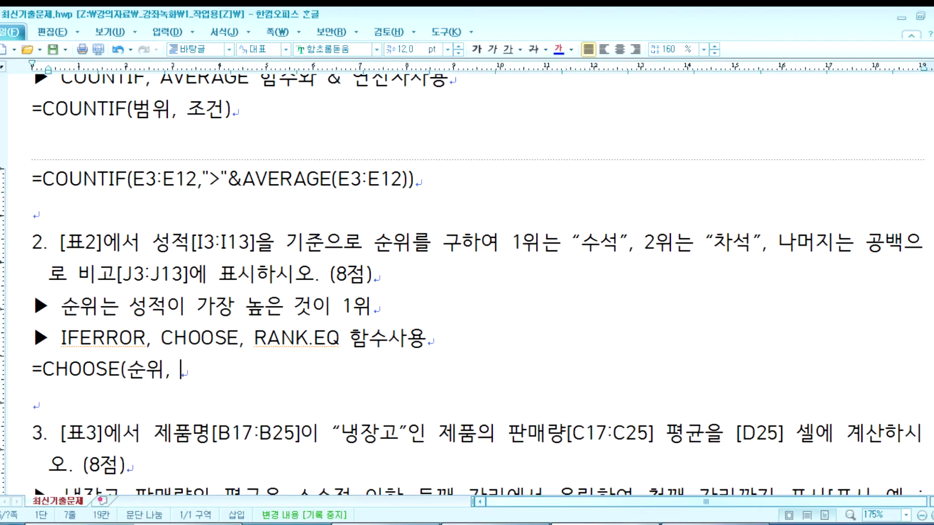
{"action": "type", "text": "“TNTJRT"}
{"action": "key", "text": "BackSpace"}
{"action": "key", "text": "BackSpace"}
{"action": "key", "text": "BackSpace"}
{"action": "key", "text": "BackSpace"}
{"action": "key", "text": "BackSpace"}
{"action": "key", "text": "BackSpace"}
{"action": "type", "text": "TNTJR"}
{"action": "key", "text": "BackSpace"}
{"action": "key", "text": "BackSpace"}
{"action": "key", "text": "BackSpace"}
{"action": "key", "text": "BackSpace"}
{"action": "key", "text": "BackSpace"}
{"action": "type", "text": "tntjr\", "}
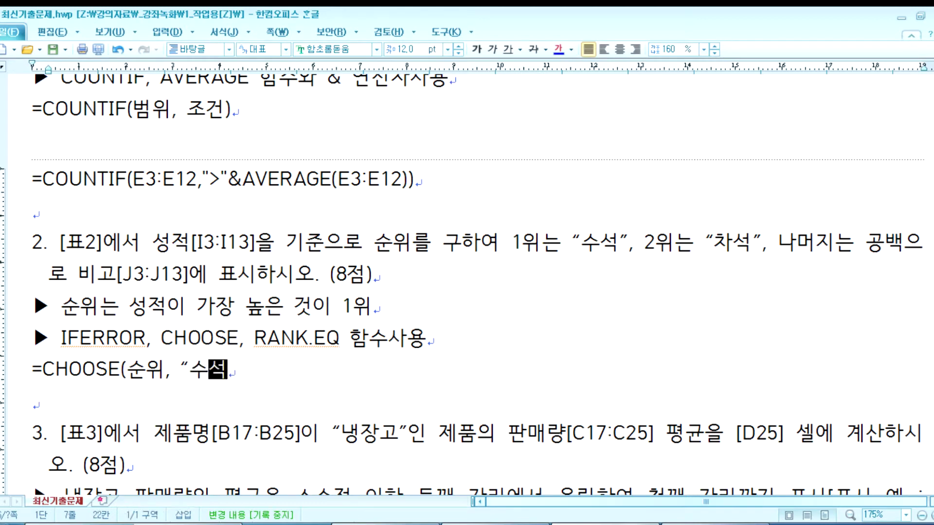
{"action": "type", "text": "\"cktjr\", "}
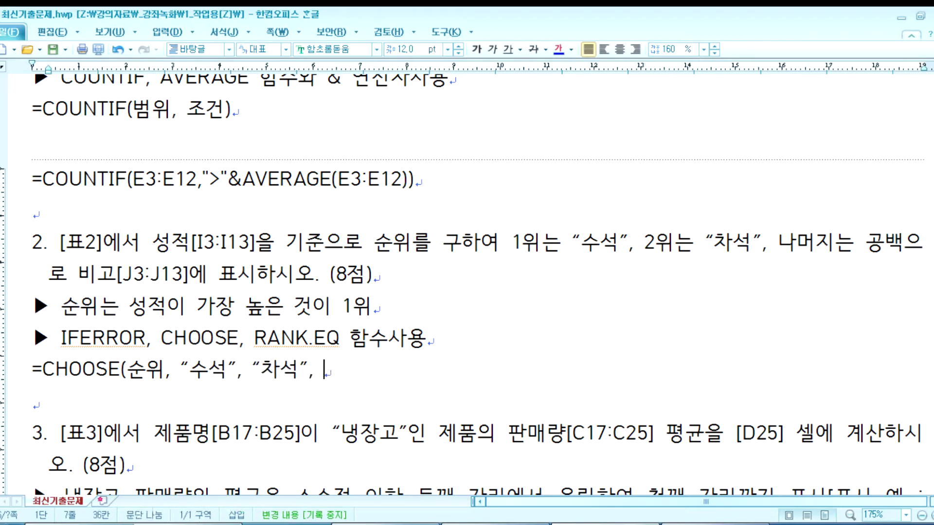
- Add one empty-string argument after “차석”, and check the range J3:J13 in Excel for the number of ranks
{"action": "type", "text": "\"\","}
{"action": "key", "text": "alt+Tab"}
{"action": "left_click_drag", "start_coordinate": [598, 187], "coordinate": [613, 391]}
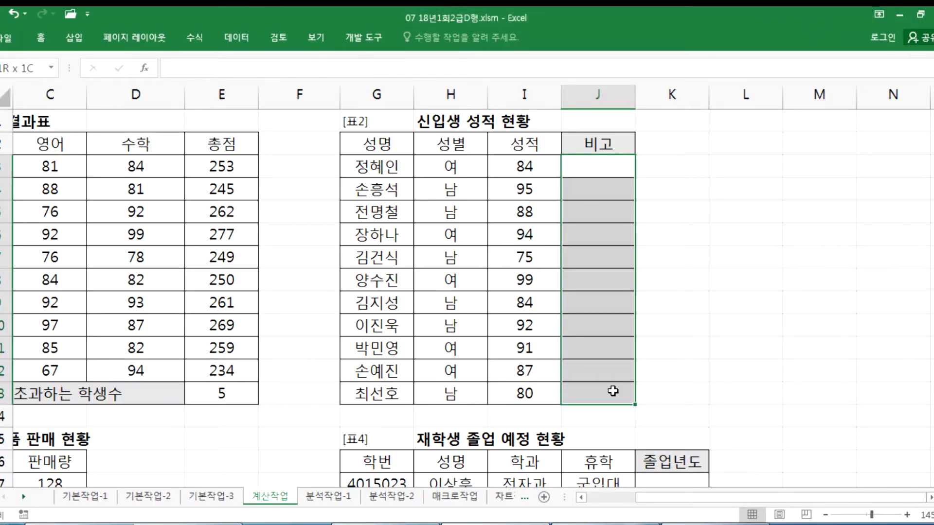
{"action": "key", "text": "alt+Tab"}
{"action": "left_click_drag", "start_coordinate": [311, 371], "coordinate": [382, 377]}
{"action": "left_click", "coordinate": [373, 372]}
- Add eight more empty-string “” arguments to the CHOOSE formula in the Hangul document and close its parenthesis
{"action": "type", "text": ", \"\""}
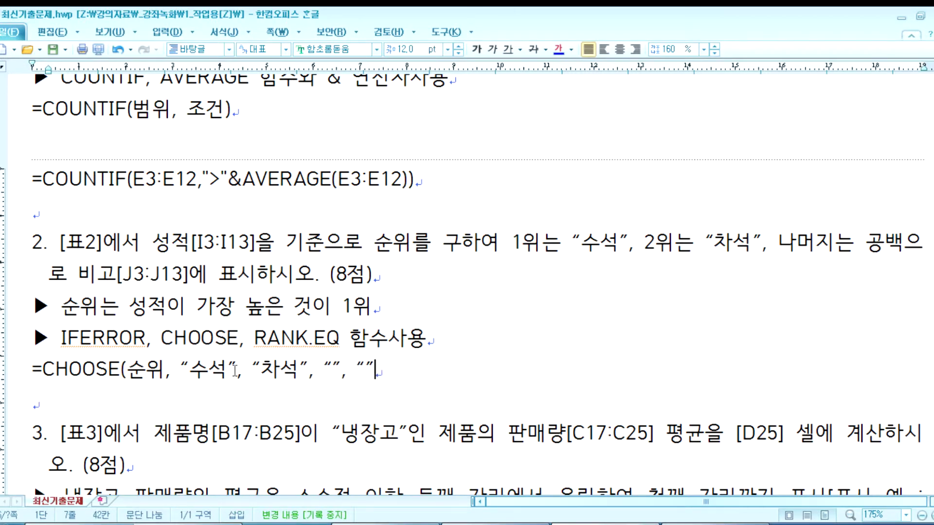
{"action": "type", "text": ", \"\""}
{"action": "key", "text": "ctrl+v"}
{"action": "key", "text": "ctrl+v"}
{"action": "key", "text": "ctrl+v"}
{"action": "key", "text": "ctrl+v"}
{"action": "key", "text": "ctrl+v"}
{"action": "key", "text": "ctrl+v"}
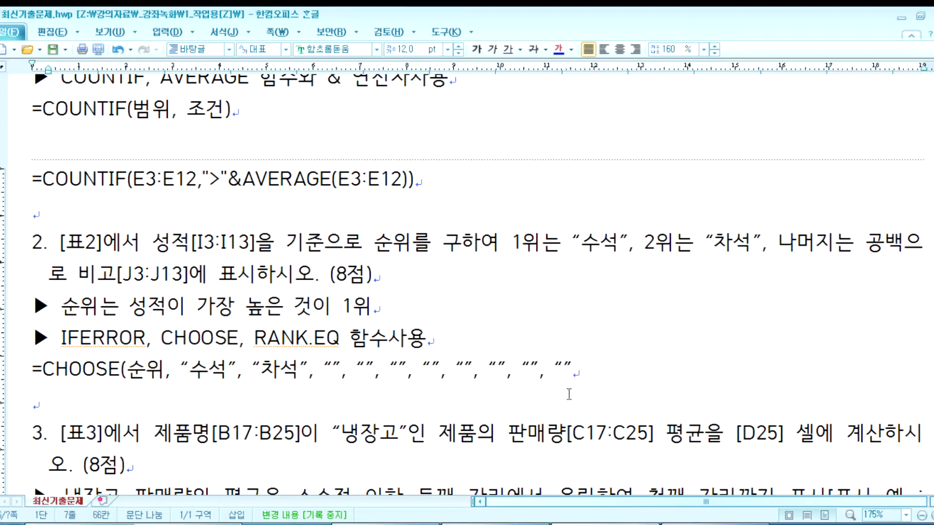
{"action": "type", "text": ")"}
- Duplicate the whole CHOOSE formula line onto a new line directly below it
{"action": "key", "text": "Return"}
{"action": "key", "text": "shift+Up"}
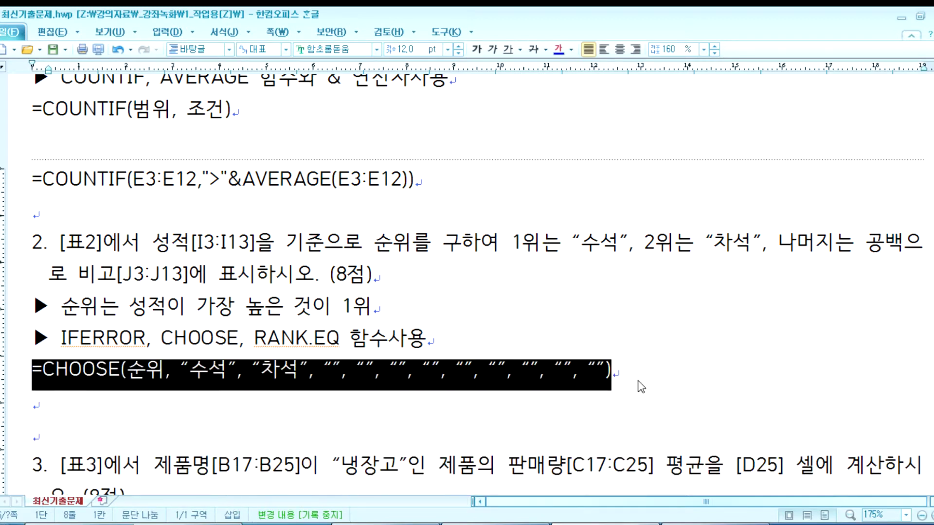
{"action": "key", "text": "ctrl+c"}
{"action": "key", "text": "Down"}
{"action": "key", "text": "ctrl+v"}
- Rewrite the duplicated line as =IFERROR(CHOOSE(순위, “수석”, “차석”), “”), removing the surplus empty-string arguments
{"action": "key", "text": "Up"}
{"action": "key", "text": "Right"}
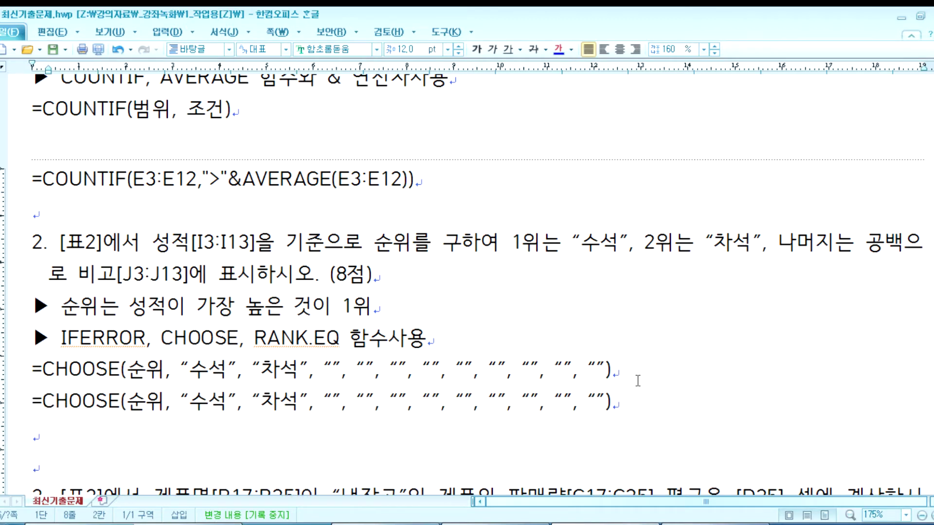
{"action": "type", "text": "IFERROR("}
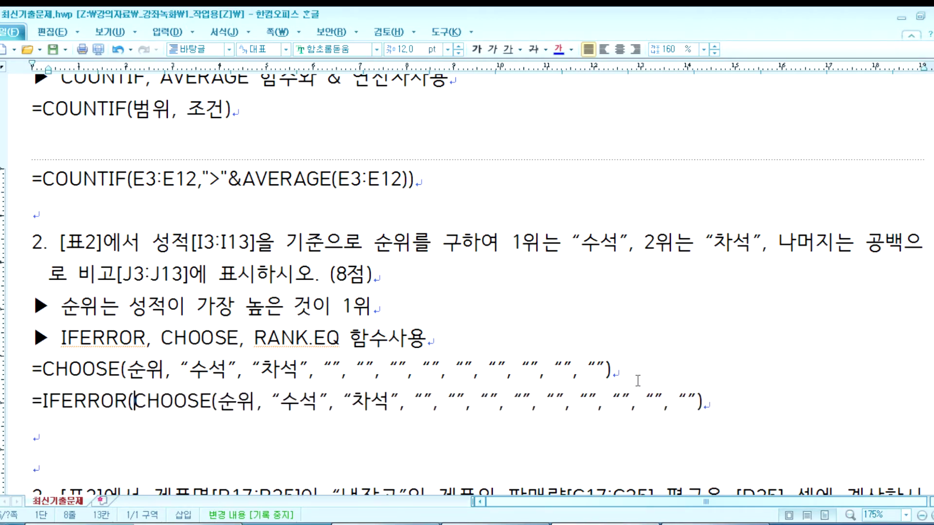
{"action": "left_click_drag", "start_coordinate": [399, 404], "coordinate": [281, 403]}
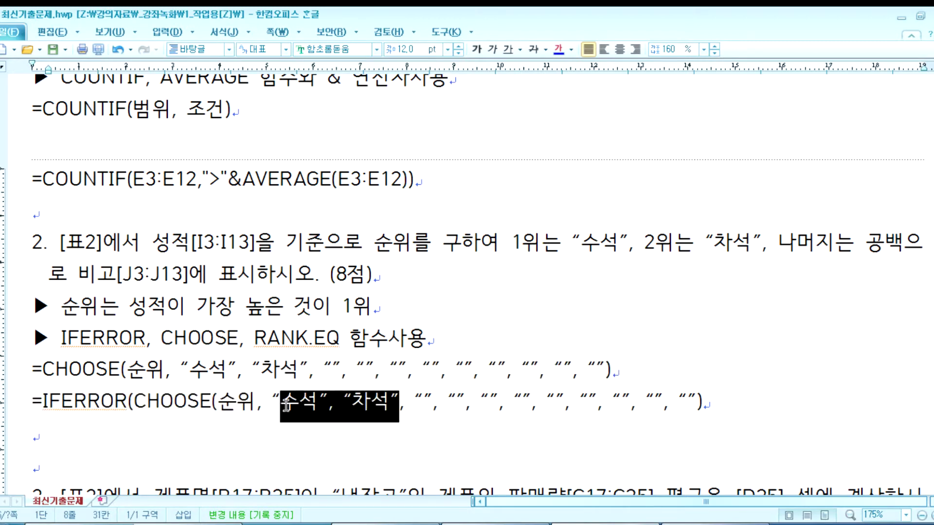
{"action": "left_click", "coordinate": [399, 403]}
{"action": "type", "text": ")"}
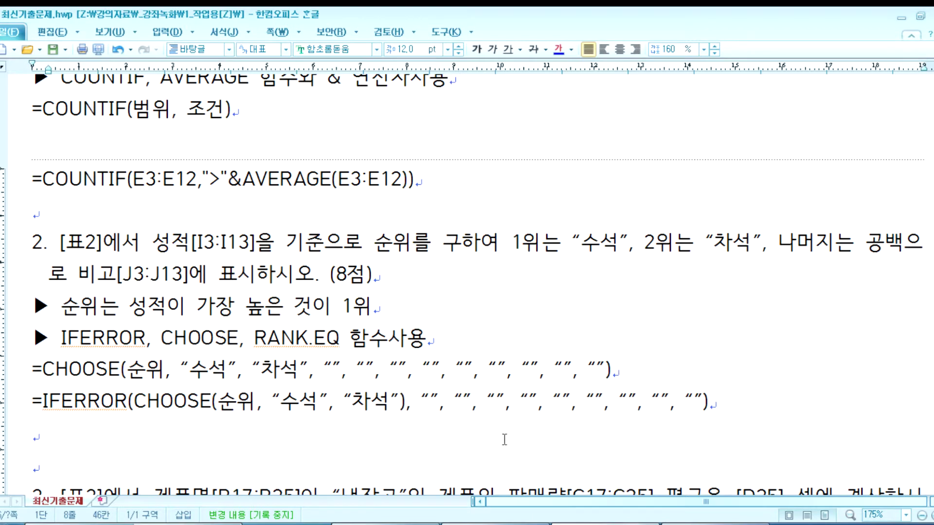
{"action": "left_click_drag", "start_coordinate": [442, 404], "coordinate": [706, 404]}
{"action": "key", "text": "Delete"}
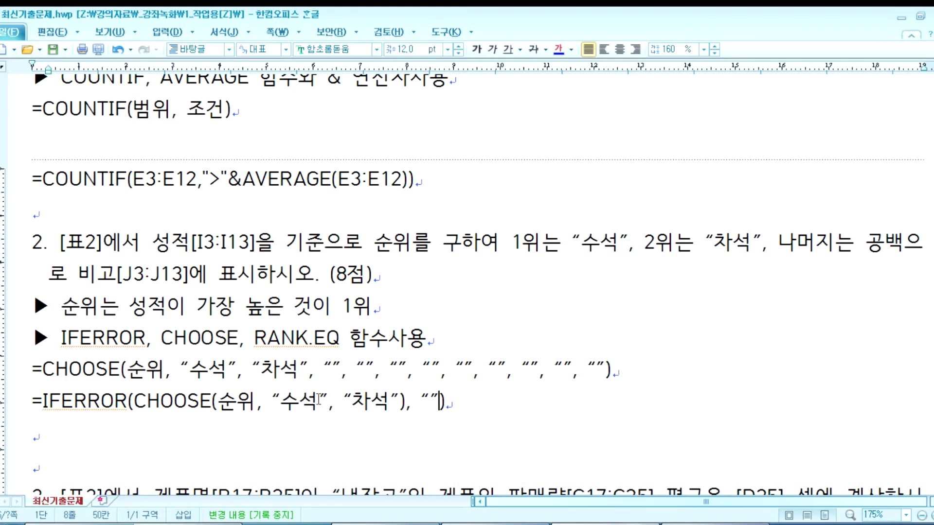
- Review the parts of the IFERROR formula: the rank index, “수석”, “차석”, and the empty string returned for errors
{"action": "left_click", "coordinate": [434, 402]}
{"action": "left_click_drag", "start_coordinate": [225, 402], "coordinate": [260, 402]}
{"action": "double_click", "coordinate": [302, 402]}
{"action": "left_click_drag", "start_coordinate": [162, 400], "coordinate": [205, 400]}
{"action": "left_click_drag", "start_coordinate": [353, 399], "coordinate": [391, 399]}
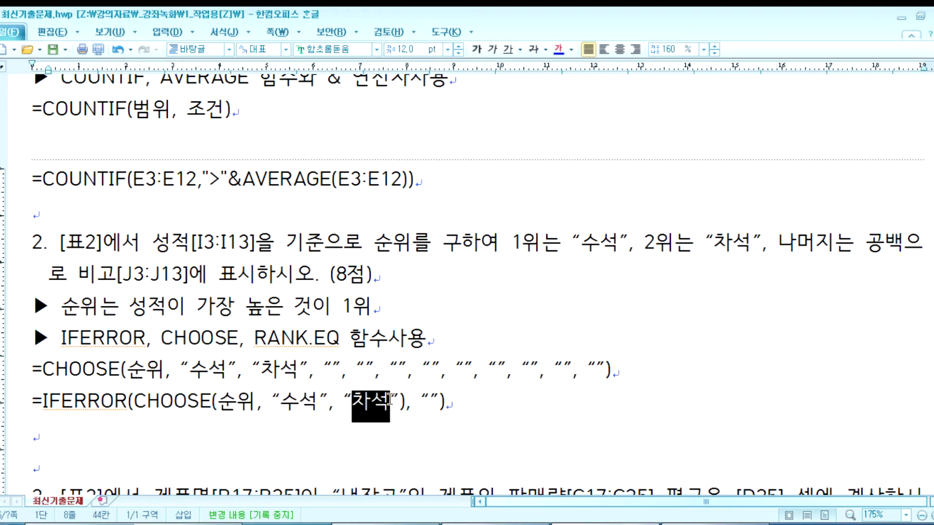
{"action": "left_click", "coordinate": [264, 399]}
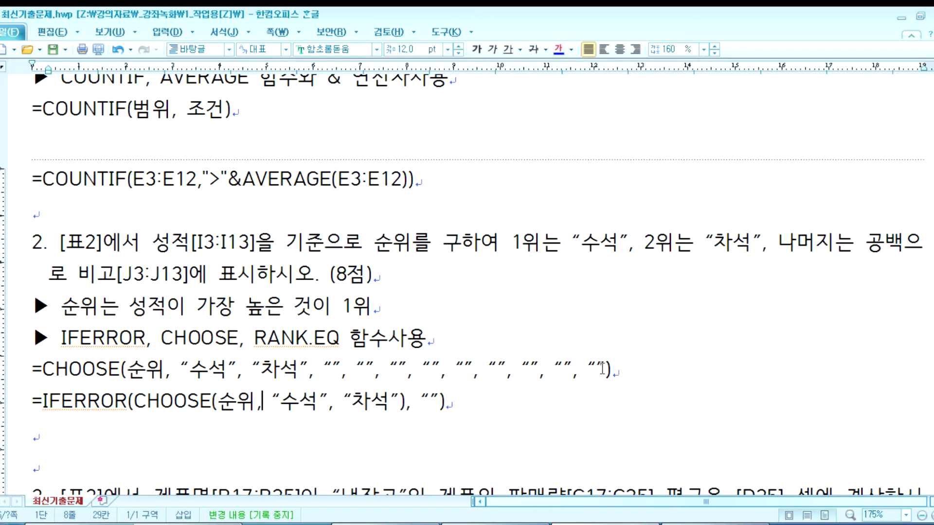
{"action": "left_click_drag", "start_coordinate": [43, 398], "coordinate": [124, 400]}
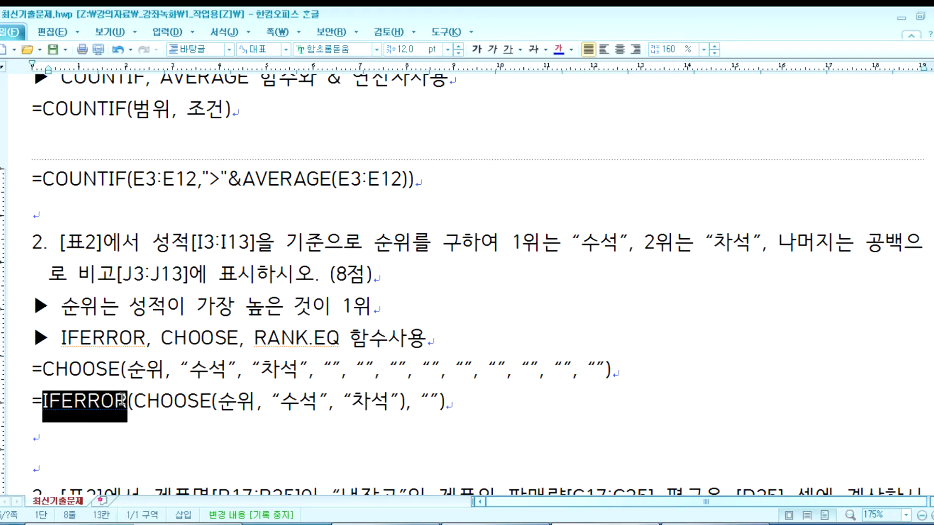
{"action": "double_click", "coordinate": [421, 396]}
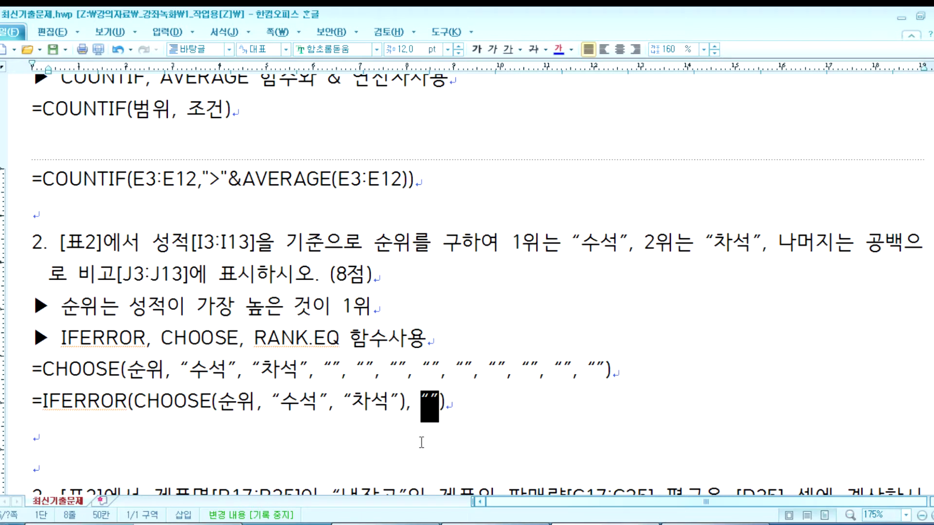
{"action": "left_click", "coordinate": [82, 424]}
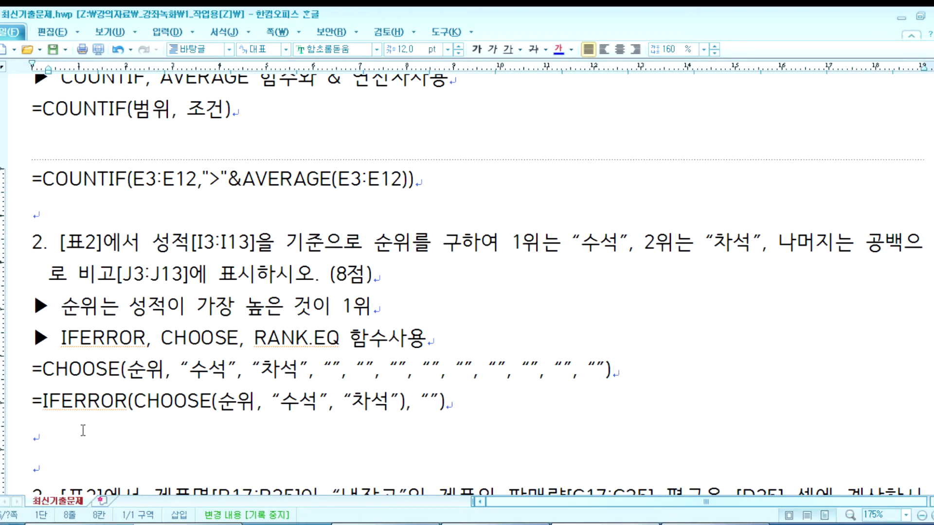
{"action": "left_click", "coordinate": [83, 430]}
- Switch to Excel and begin the formula =IFERROR(CHOOSE(RANK.EQ( in cell J3 of the 비고 column
{"action": "key", "text": "alt+Tab"}
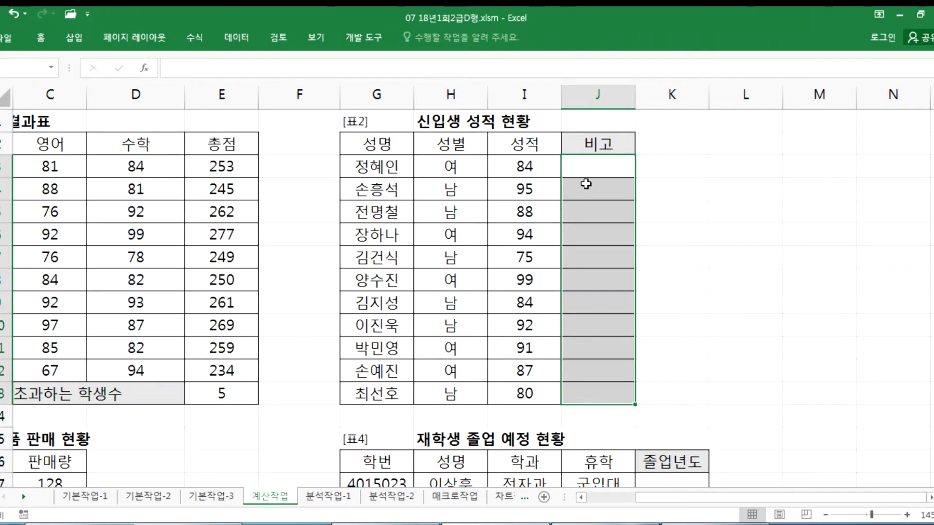
{"action": "left_click", "coordinate": [586, 167]}
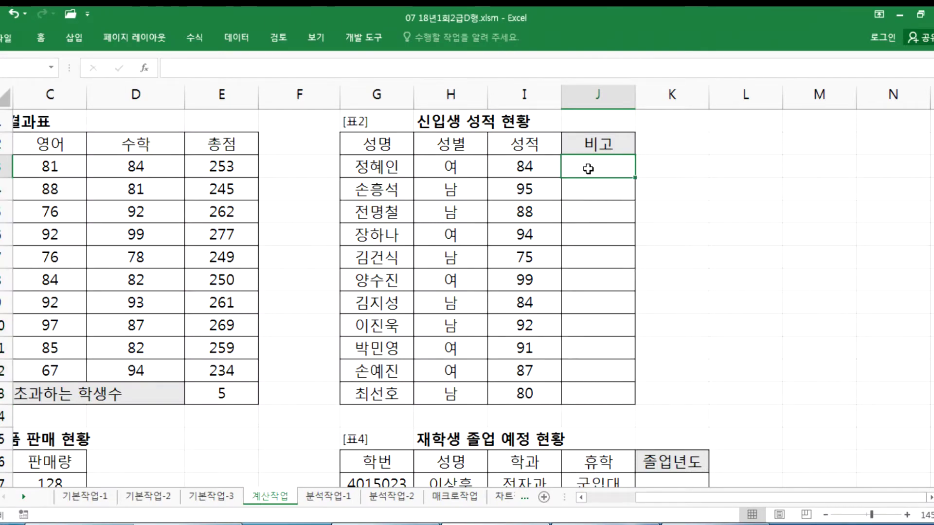
{"action": "type", "text": "=I"}
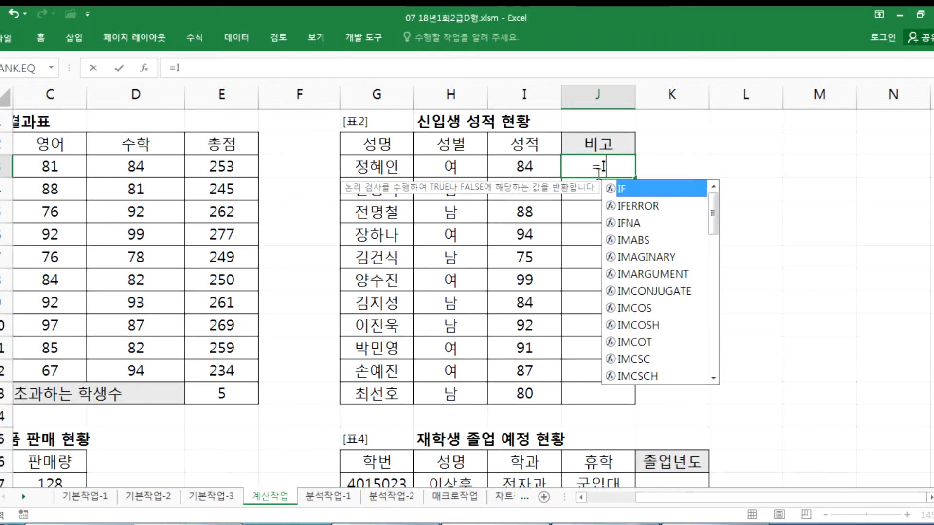
{"action": "type", "text": "FERROR("}
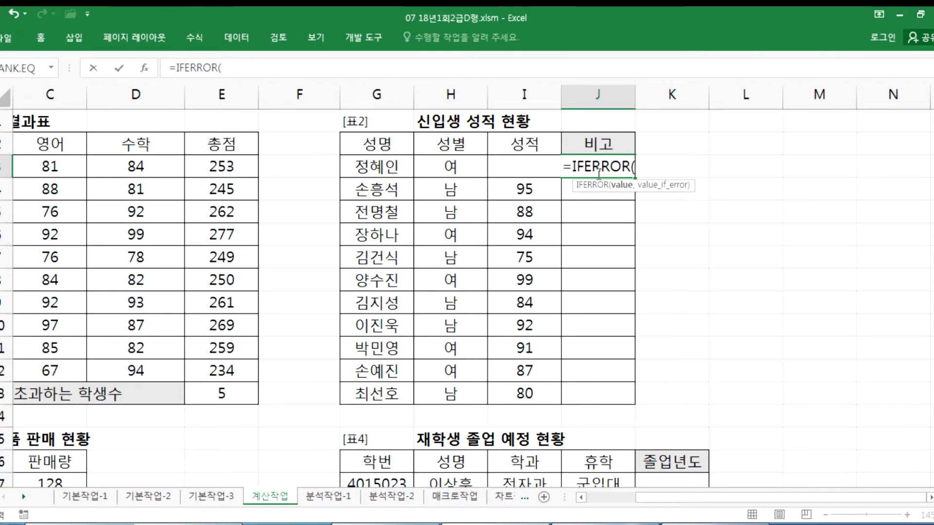
{"action": "type", "text": "CHOO"}
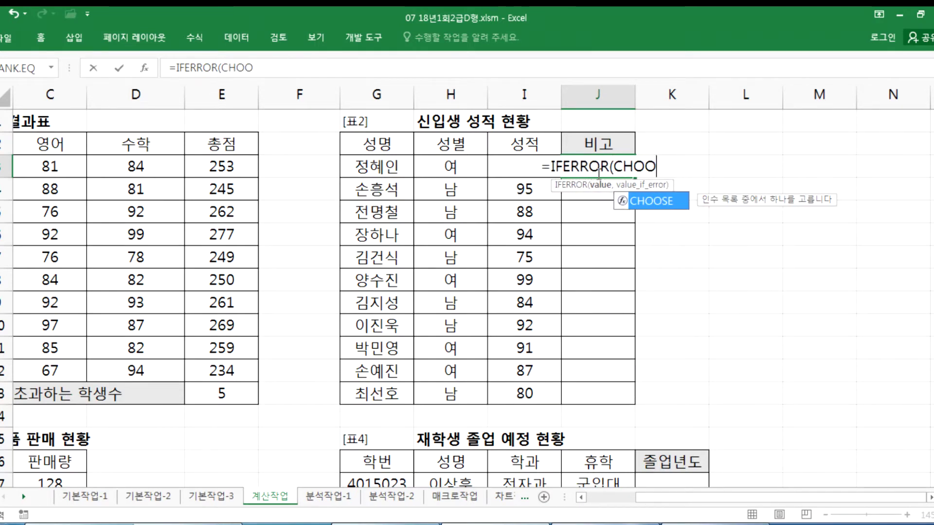
{"action": "type", "text": "SE(RAN"}
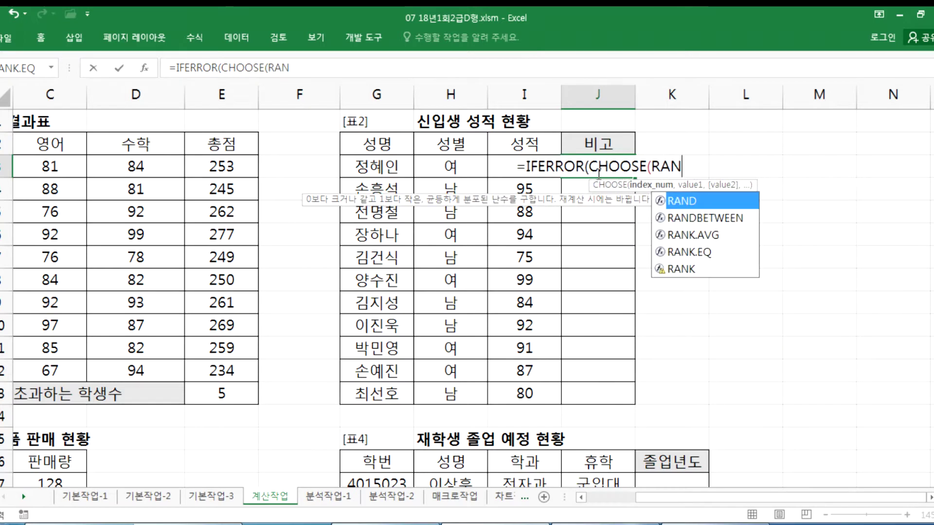
{"action": "type", "text": "K.EQ("}
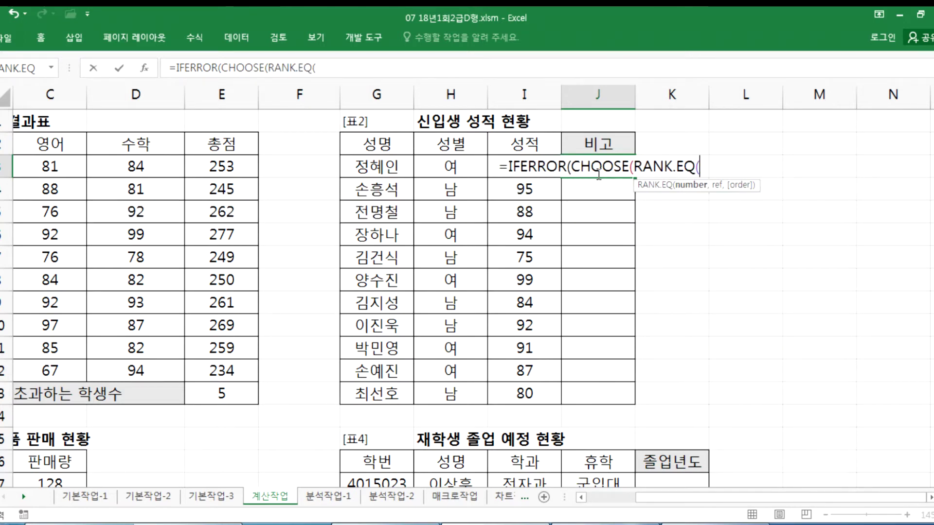
- Give RANK.EQ the score cell I3 and the absolute range $I$3:$I$13, and close its parenthesis
{"action": "left_click", "coordinate": [501, 173]}
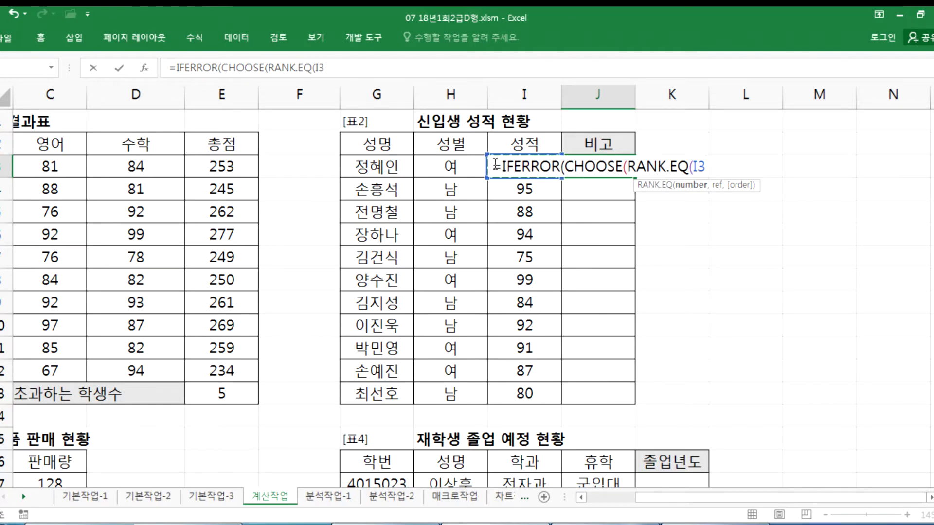
{"action": "type", "text": ","}
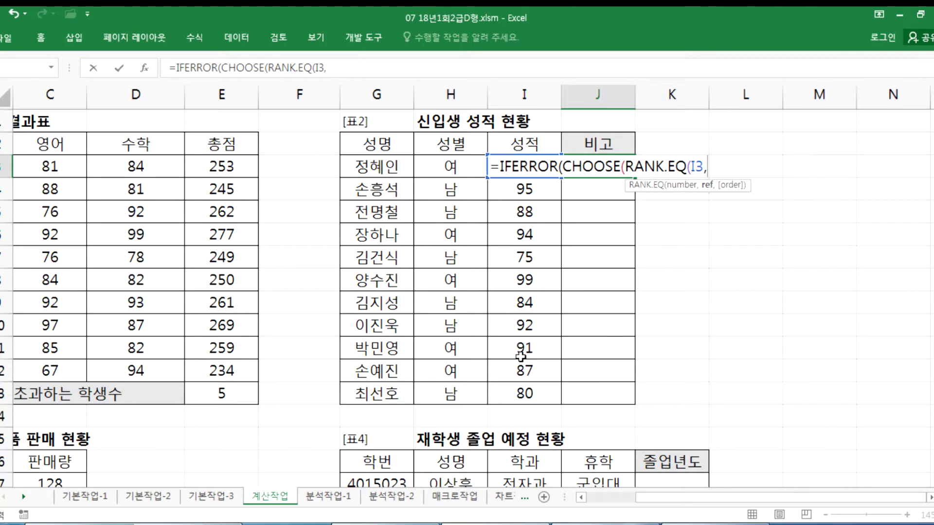
{"action": "left_click_drag", "start_coordinate": [516, 394], "coordinate": [530, 178]}
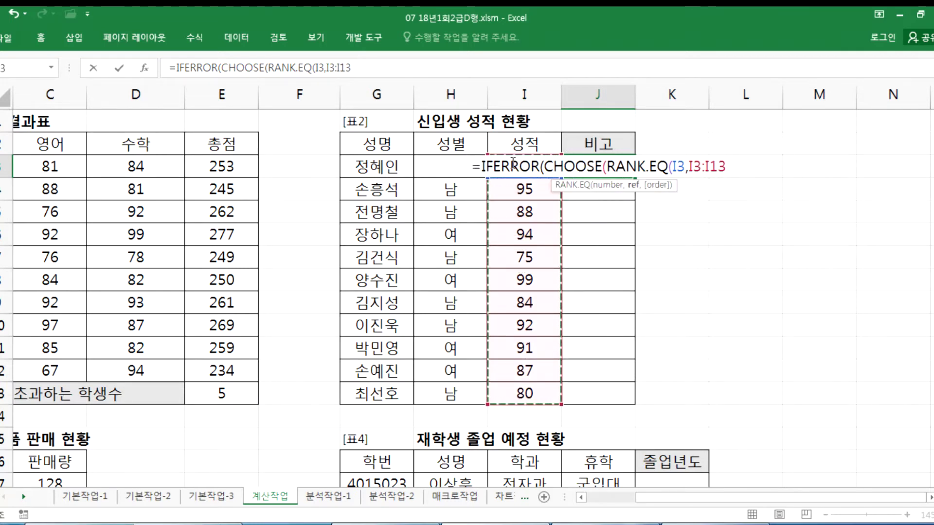
{"action": "key", "text": "F4"}
{"action": "type", "text": ")"}
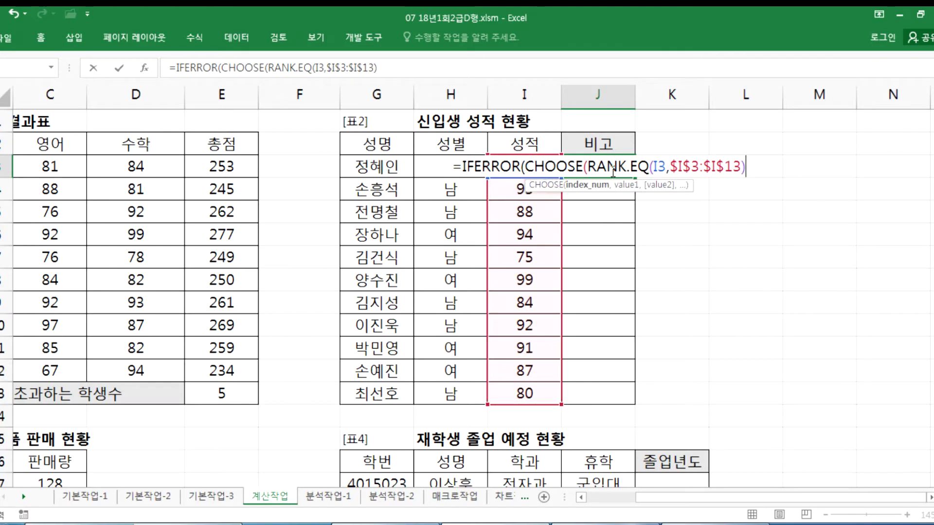
- Complete the formula with "수석" and "차석" as the CHOOSE values and "" as the IFERROR fallback
{"action": "type", "text": ",\"수"}
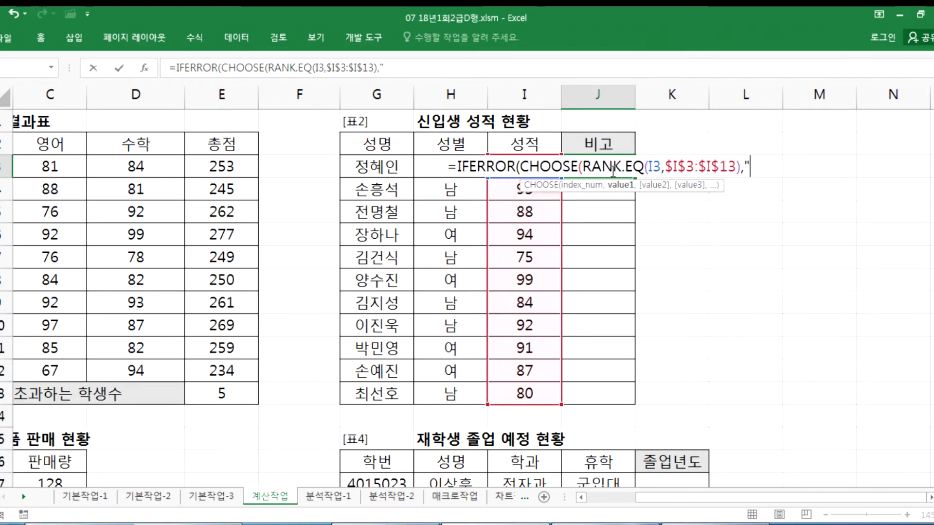
{"action": "type", "text": "석\","}
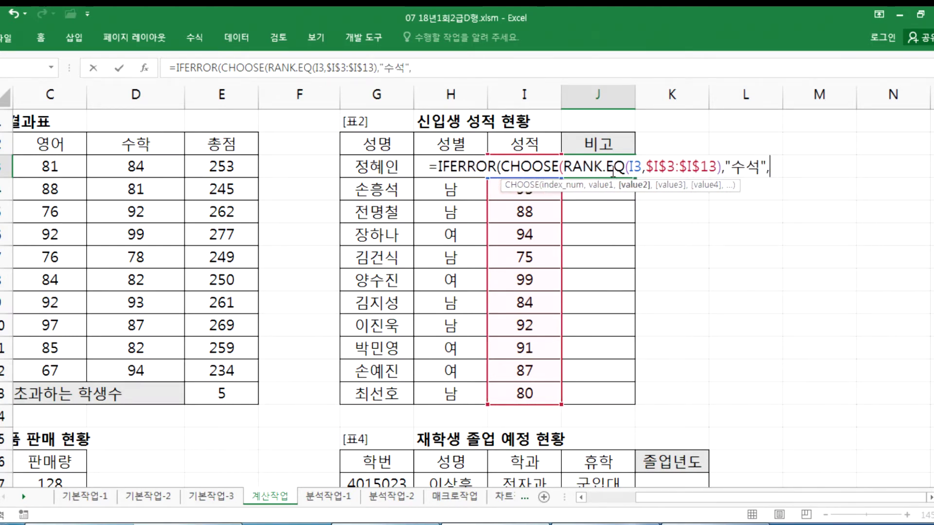
{"action": "type", "text": "\"차석\","}
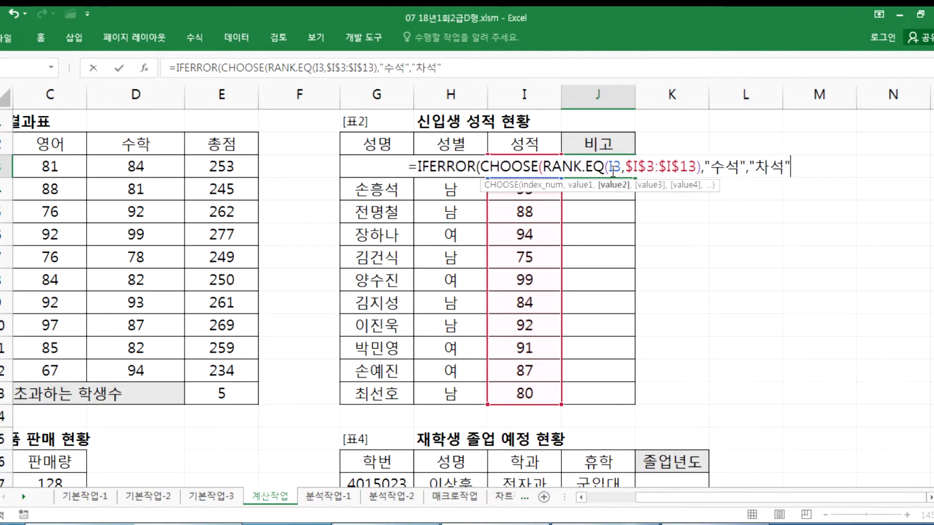
{"action": "key", "text": "BackSpace"}
{"action": "type", "text": "),\"\""}
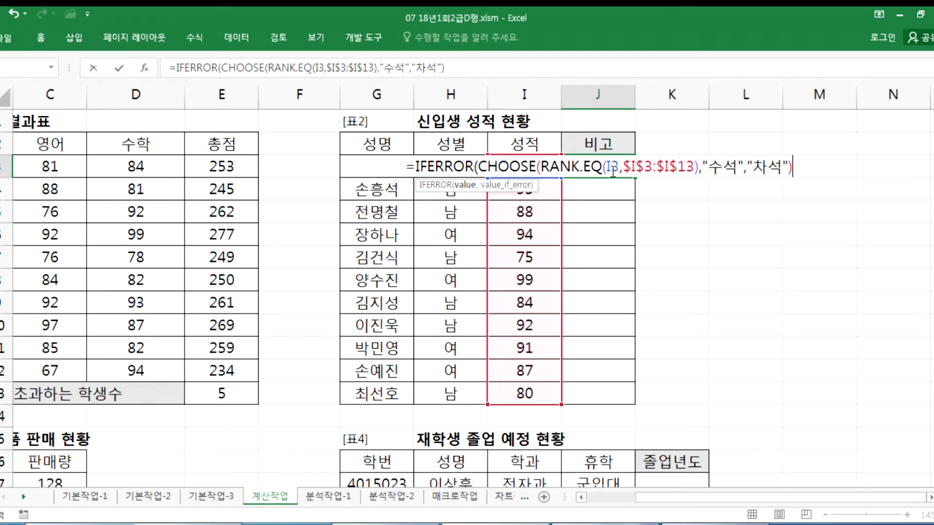
{"action": "type", "text": ")"}
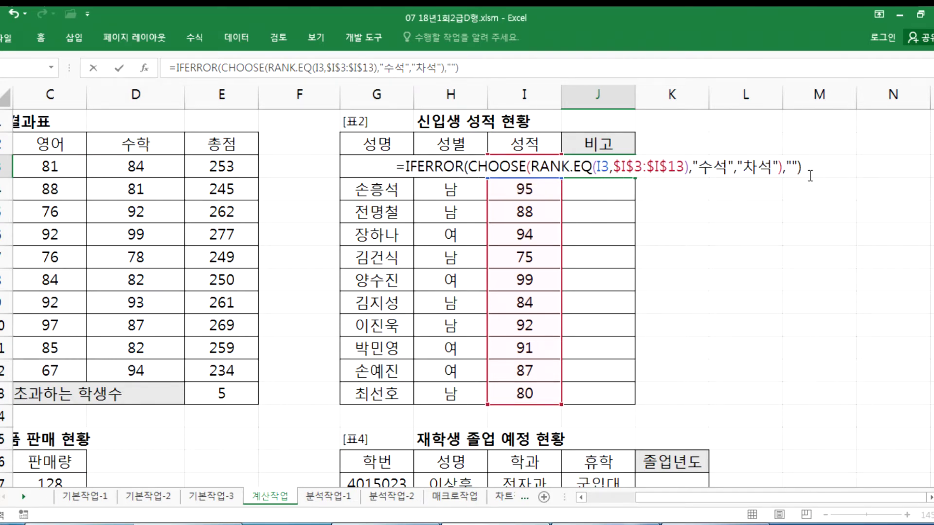
- Commit the formula in J3 and fill it down through J13
{"action": "key", "text": "Return"}
{"action": "left_click", "coordinate": [586, 168]}
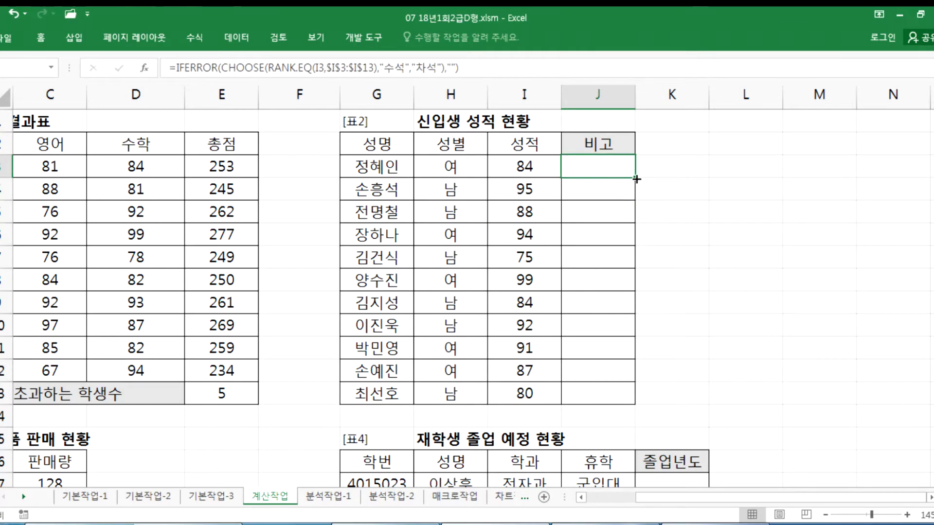
{"action": "double_click", "coordinate": [636, 179]}
- Copy the formula text from J3 and paste it into the Hangul document below the IFERROR line
{"action": "left_click", "coordinate": [604, 166]}
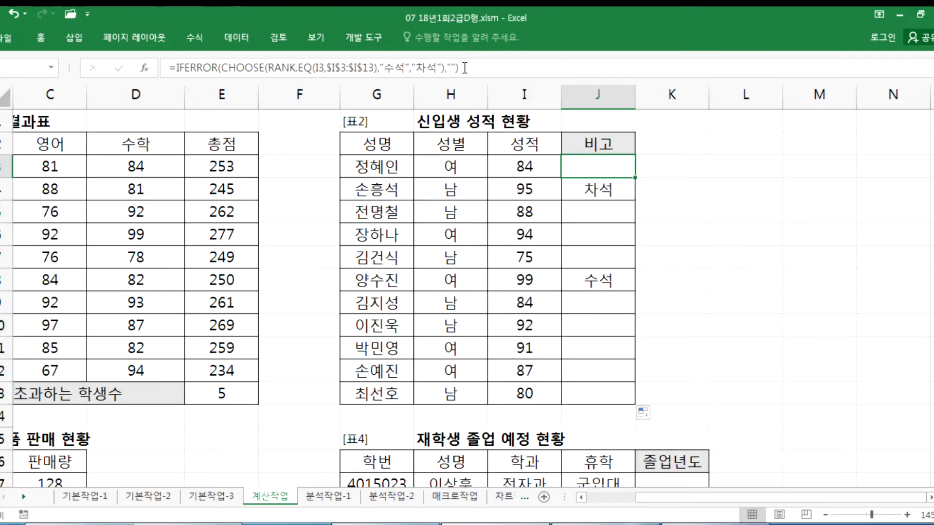
{"action": "left_click_drag", "start_coordinate": [465, 68], "coordinate": [146, 68]}
{"action": "key", "text": "ctrl+c"}
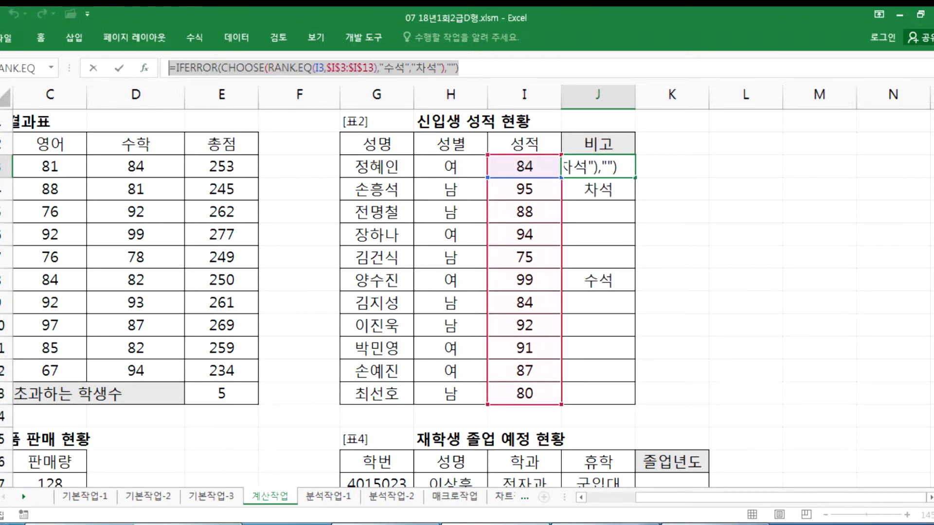
{"action": "key", "text": "Escape"}
{"action": "key", "text": "alt+Tab"}
{"action": "key", "text": "ctrl+v"}
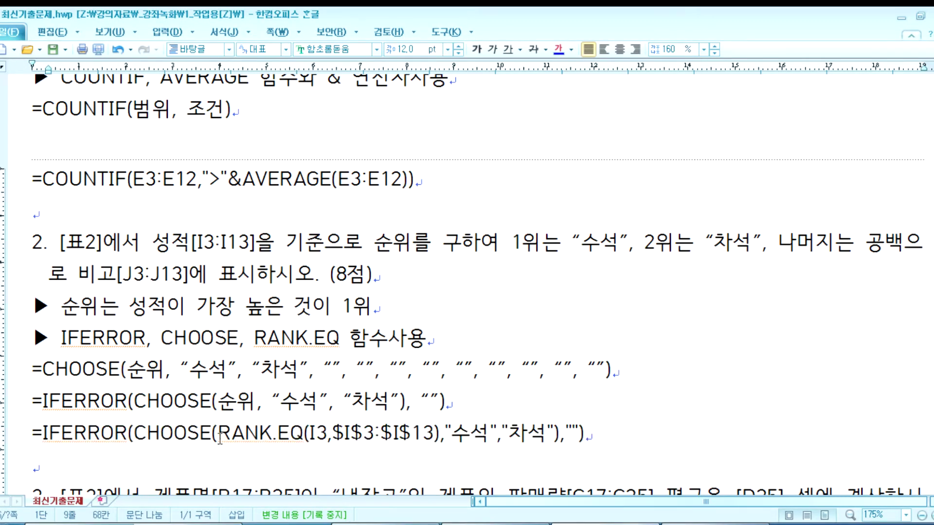
- Insert a space after each argument comma in the pasted RANK.EQ formula line that lacks one
{"action": "left_click", "coordinate": [444, 433]}
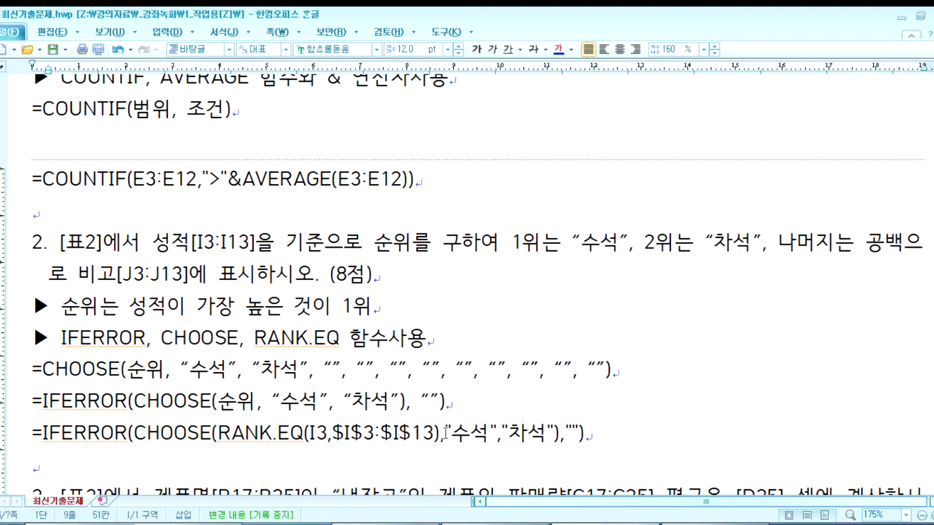
{"action": "left_click", "coordinate": [510, 433]}
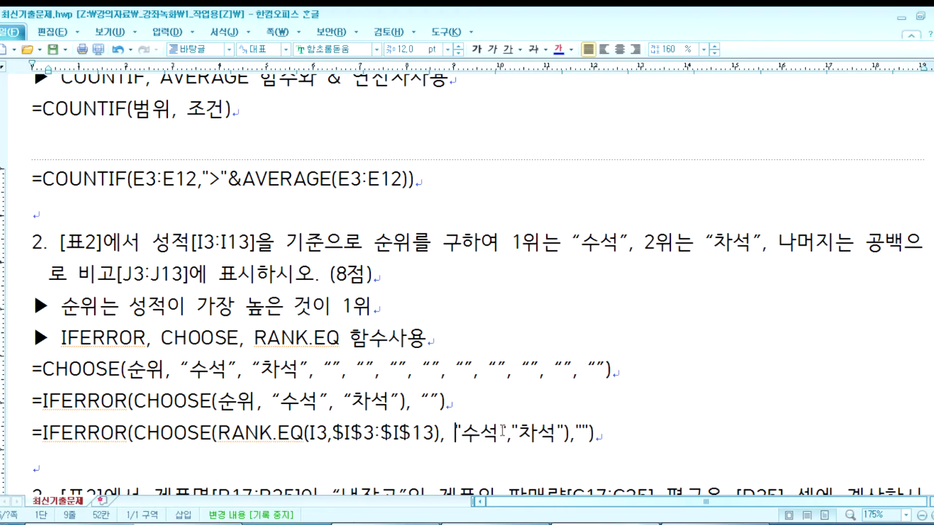
{"action": "left_click", "coordinate": [586, 433]}
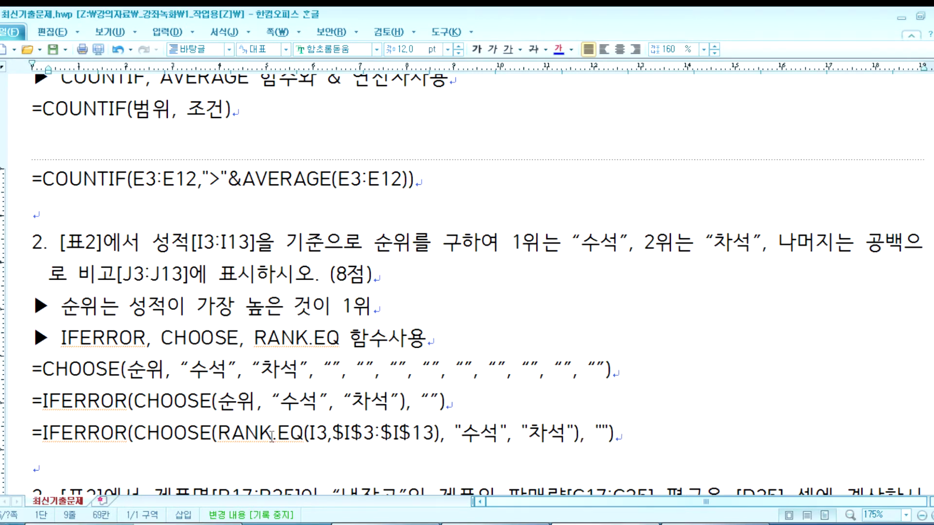
{"action": "left_click", "coordinate": [333, 432]}
{"action": "scroll", "coordinate": [390, 450], "scroll_direction": "down", "scroll_amount": 2}
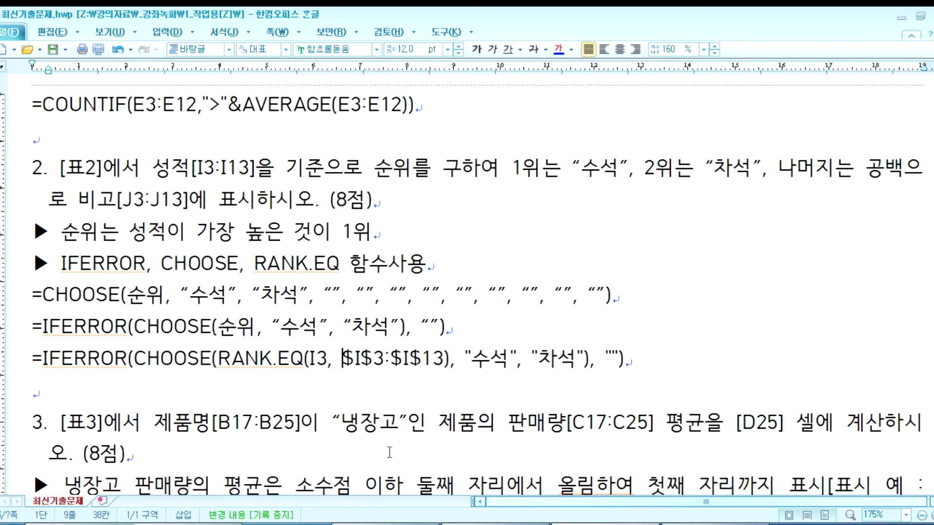
{"action": "left_click", "coordinate": [215, 388]}
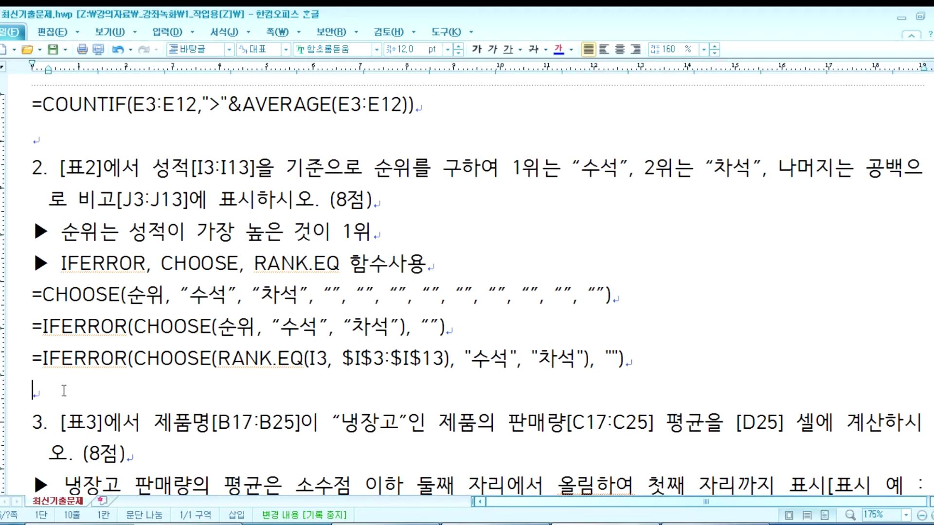
- Switch to Excel and discard the stray =F14 edit in cell J3
{"action": "scroll", "coordinate": [58, 390], "scroll_direction": "down", "scroll_amount": 3}
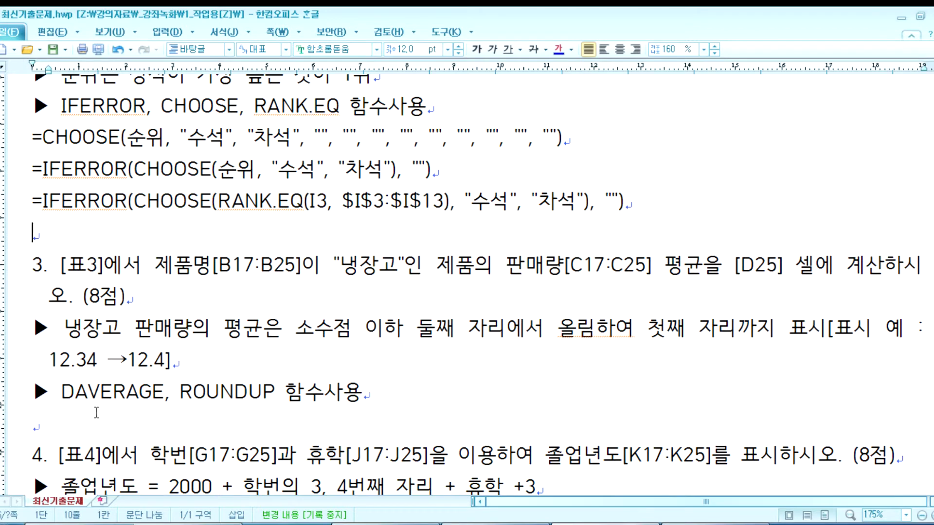
{"action": "key", "text": "alt+Tab"}
{"action": "left_click", "coordinate": [284, 413]}
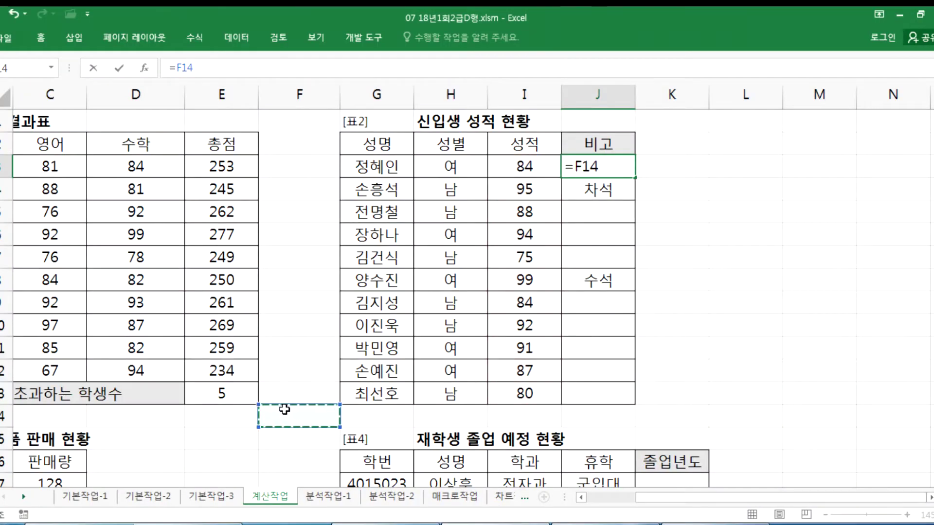
{"action": "key", "text": "Home"}
{"action": "key", "text": "Escape"}
{"action": "left_click", "coordinate": [272, 409]}
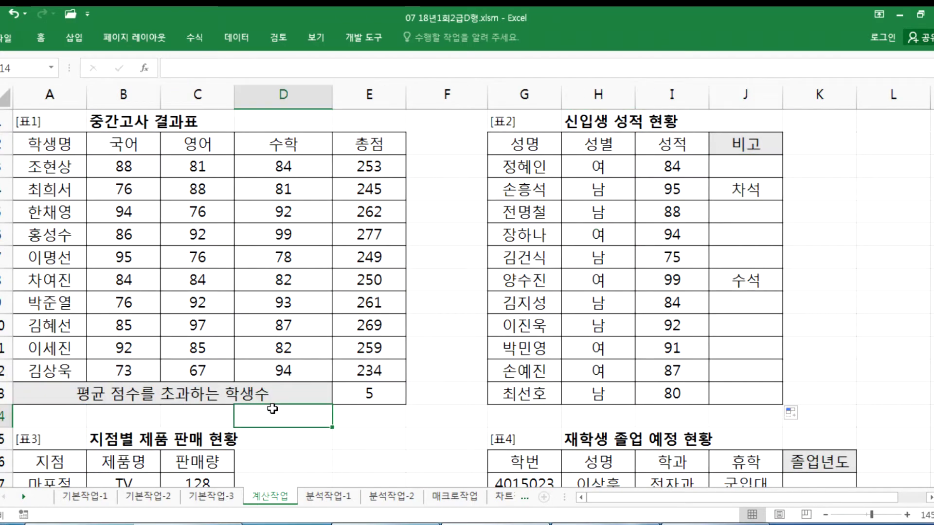
- Go to 표3 and select cell D25 under the 냉장고 판매량 평균 heading
{"action": "key", "text": "Home"}
{"action": "scroll", "coordinate": [275, 411], "scroll_direction": "down", "scroll_amount": 3}
{"action": "scroll", "coordinate": [277, 411], "scroll_direction": "down", "scroll_amount": 2}
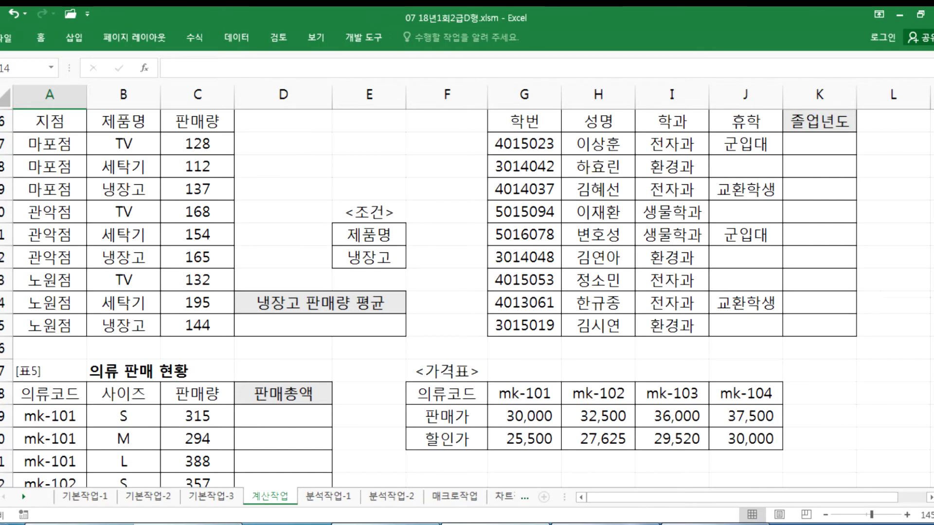
{"action": "scroll", "coordinate": [703, 280], "scroll_direction": "up", "scroll_amount": 1}
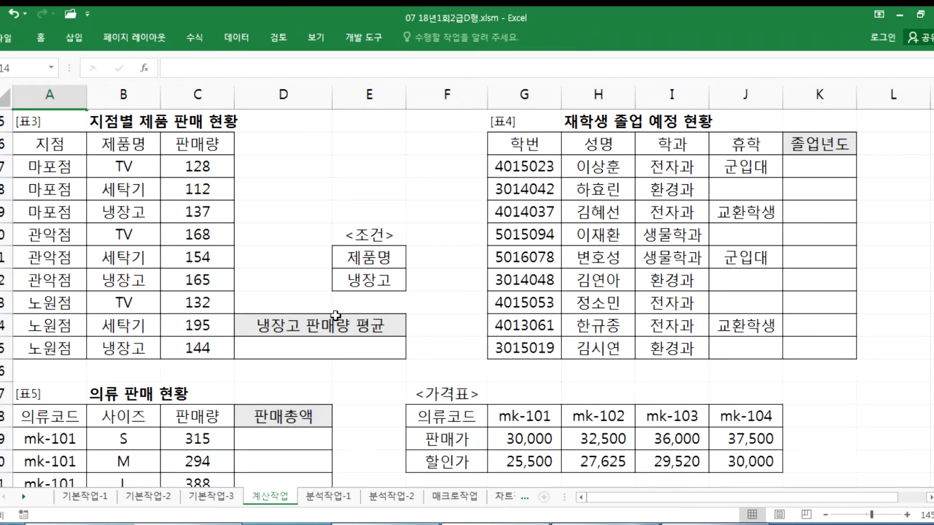
{"action": "left_click", "coordinate": [285, 350]}
- Compare question 3's required DAVERAGE and ROUNDUP functions in the Hangul document with the 제품명/냉장고 condition range E21:E22 in Excel
{"action": "key", "text": "alt+Tab"}
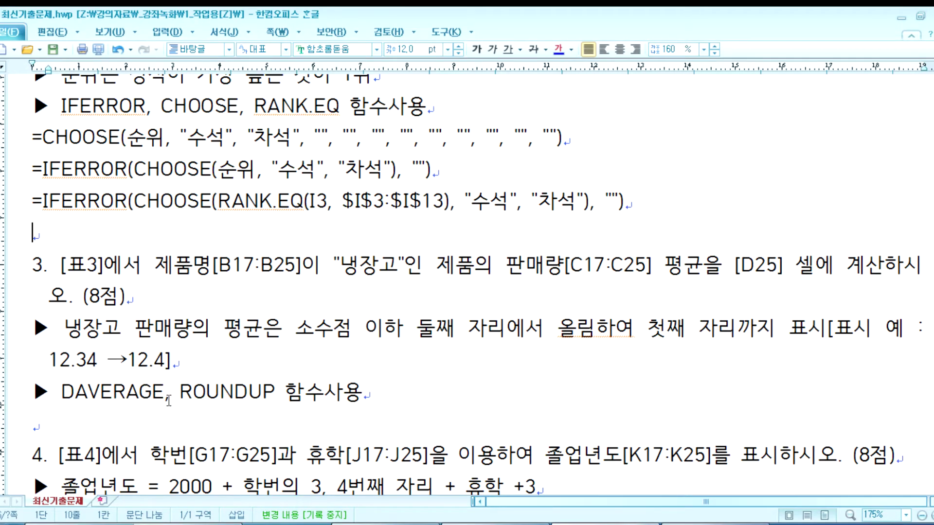
{"action": "key", "text": "alt+Tab"}
{"action": "left_click_drag", "start_coordinate": [368, 257], "coordinate": [366, 280]}
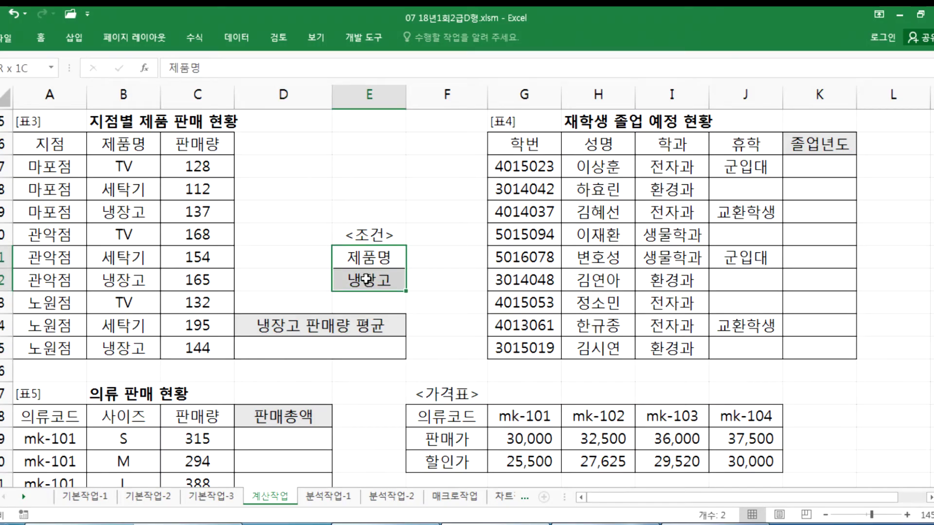
{"action": "key", "text": "alt+Tab"}
{"action": "left_click_drag", "start_coordinate": [184, 391], "coordinate": [275, 392]}
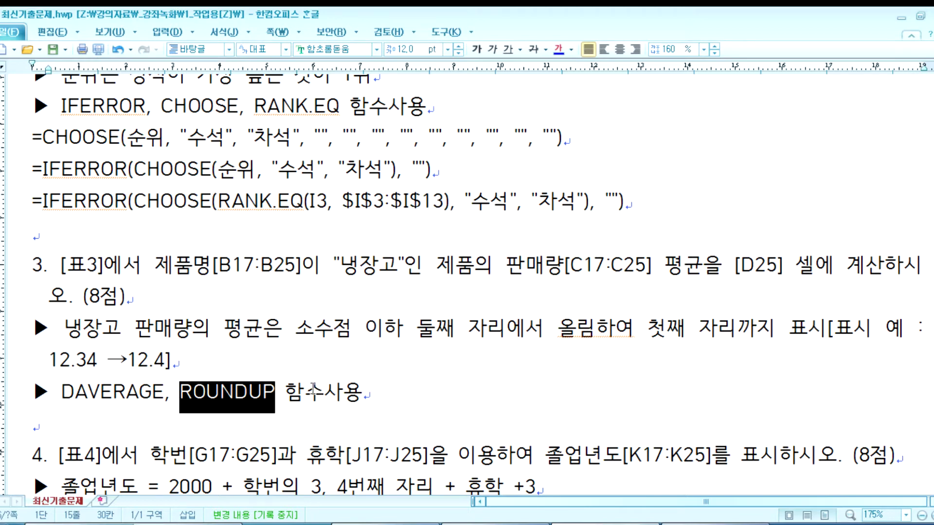
- Insert an empty line below the “DAVERAGE, ROUNDUP 함수사용” line of question 3
{"action": "left_click", "coordinate": [147, 413]}
{"action": "left_click", "coordinate": [374, 391]}
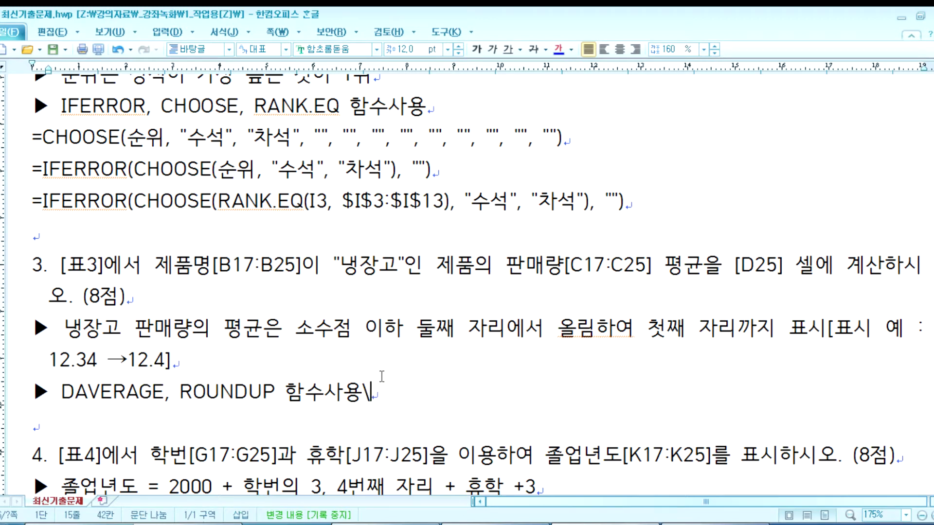
{"action": "key", "text": "Return"}
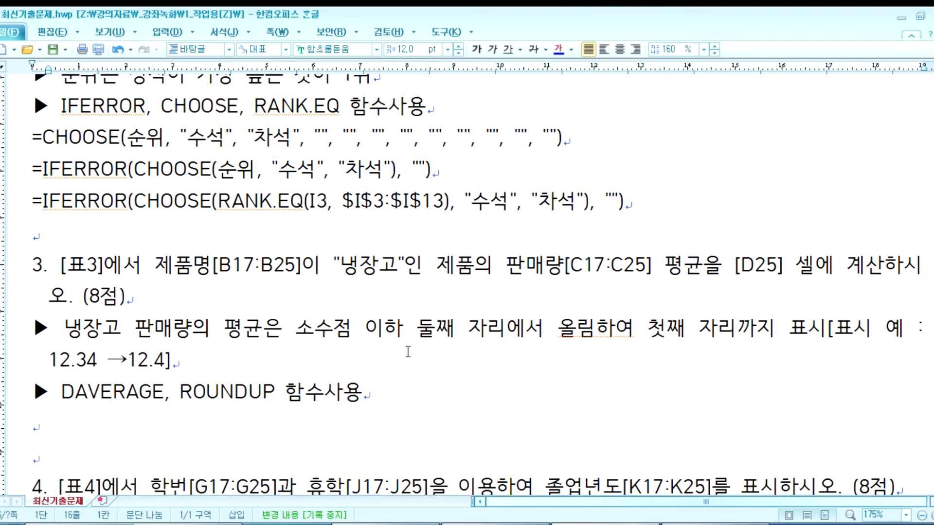
- Switch to Excel and start a formula in D25 with ROUNDUP enclosing DAVERAGE
{"action": "key", "text": "alt+Tab"}
{"action": "left_click", "coordinate": [340, 348]}
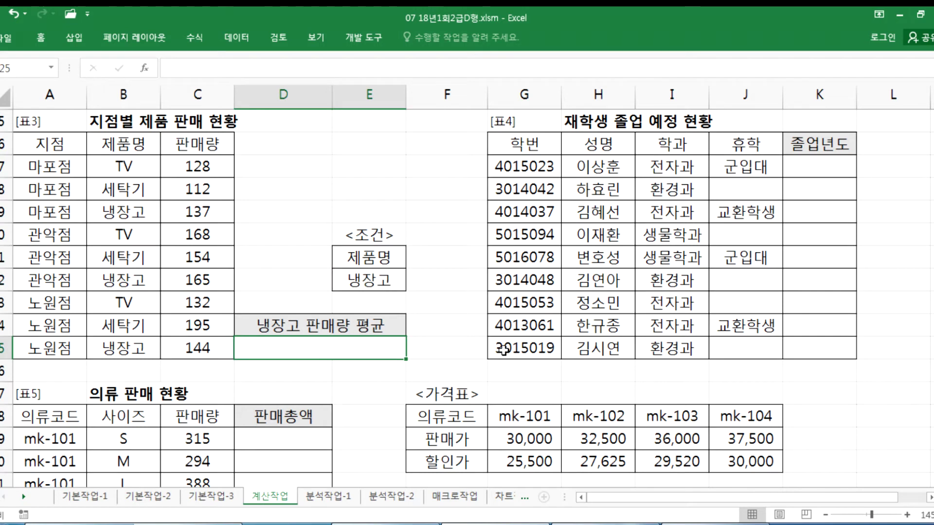
{"action": "type", "text": "=개ㅓ"}
{"action": "key", "text": "BackSpace"}
{"action": "key", "text": "BackSpace"}
{"action": "type", "text": "ROUN"}
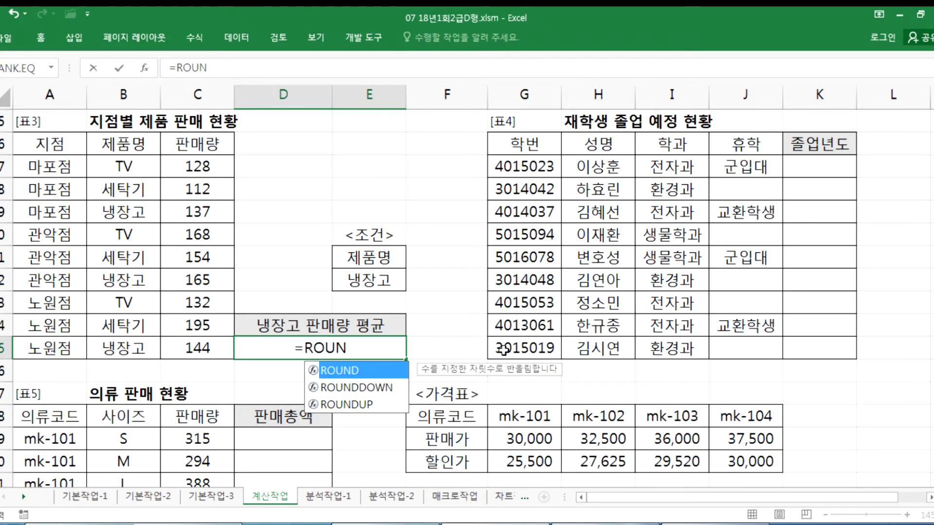
{"action": "key", "text": "Down"}
{"action": "key", "text": "Down"}
{"action": "key", "text": "Tab"}
{"action": "type", "text": "DAVE"}
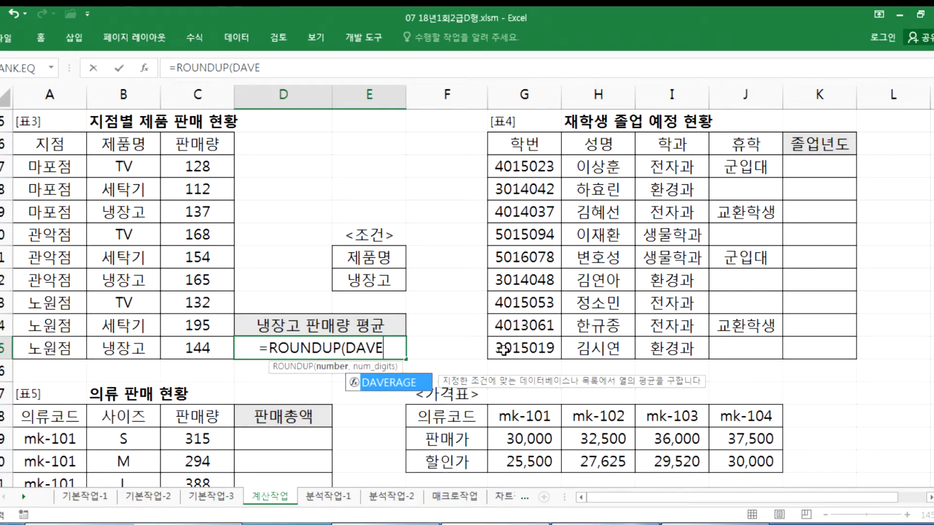
{"action": "key", "text": "Tab"}
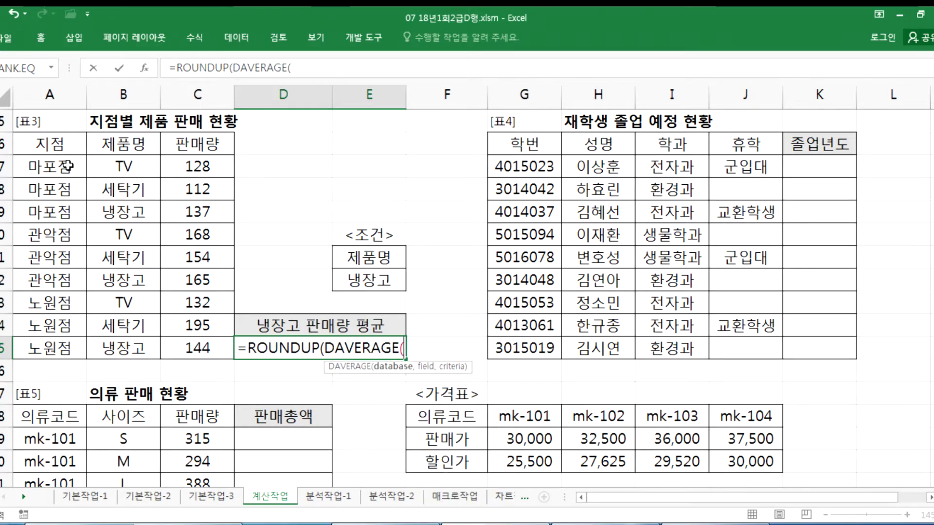
- Complete D25's formula with database A16:C25, field C16, criteria E21:E22 and one decimal digit, accepting the closing-parenthesis correction
{"action": "left_click_drag", "start_coordinate": [40, 142], "coordinate": [197, 348]}
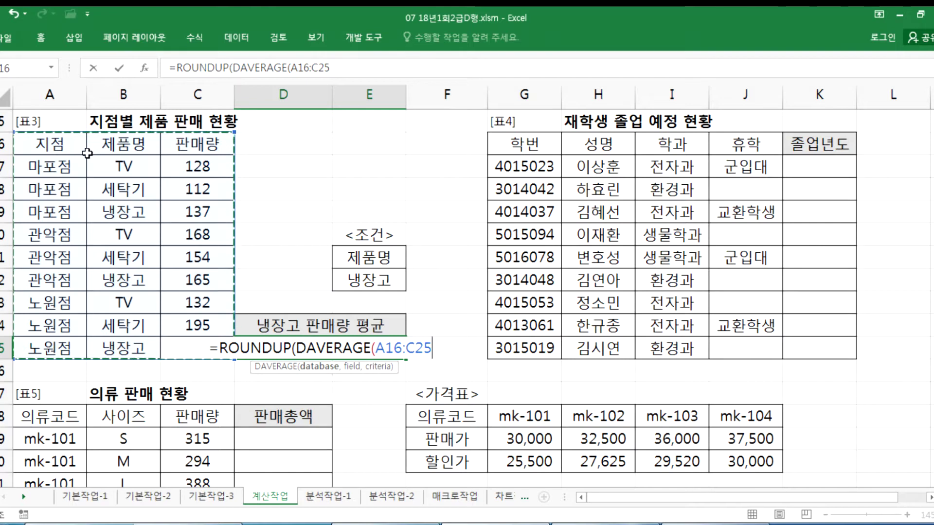
{"action": "type", "text": ","}
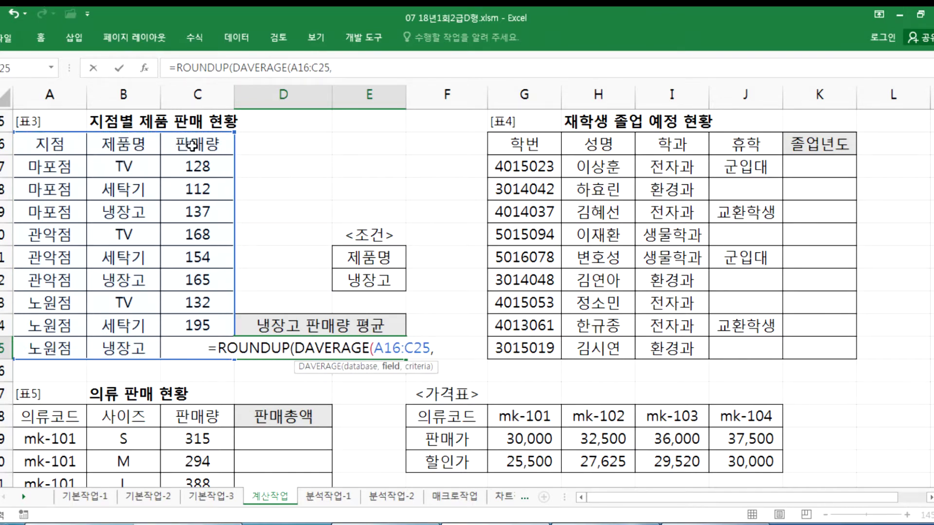
{"action": "left_click", "coordinate": [193, 145]}
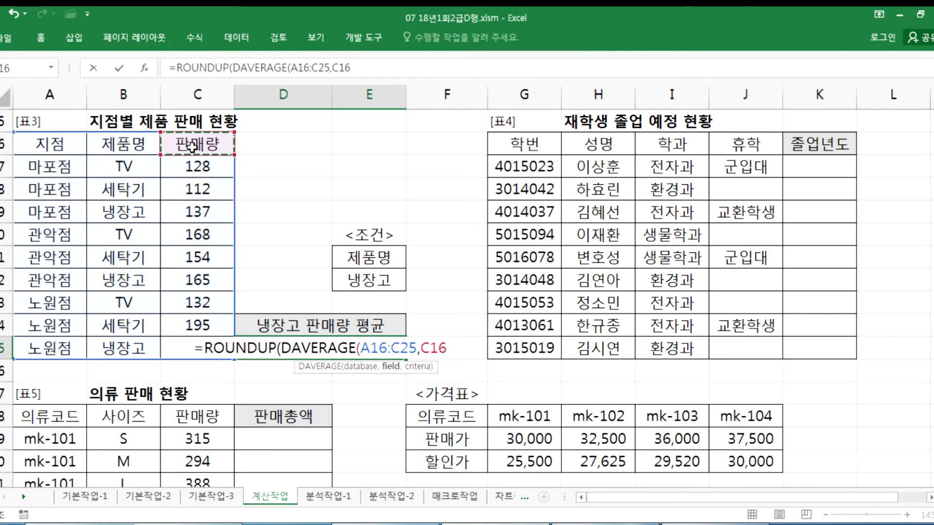
{"action": "type", "text": ","}
{"action": "left_click_drag", "start_coordinate": [352, 255], "coordinate": [353, 276]}
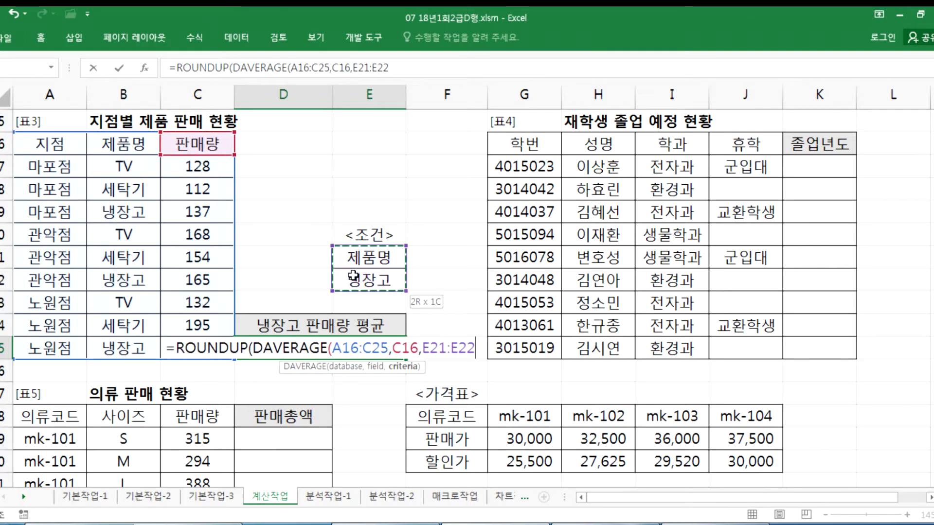
{"action": "type", "text": "),1"}
{"action": "key", "text": "Return"}
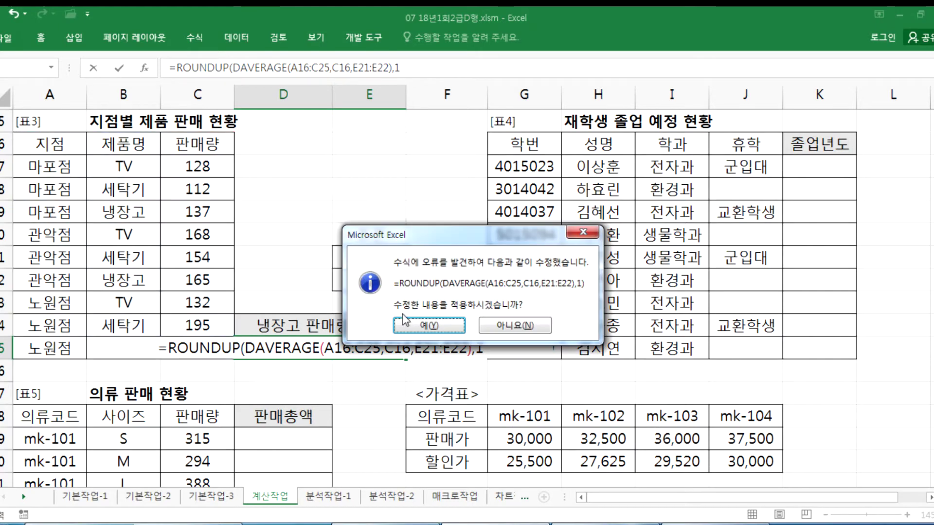
{"action": "left_click", "coordinate": [405, 323]}
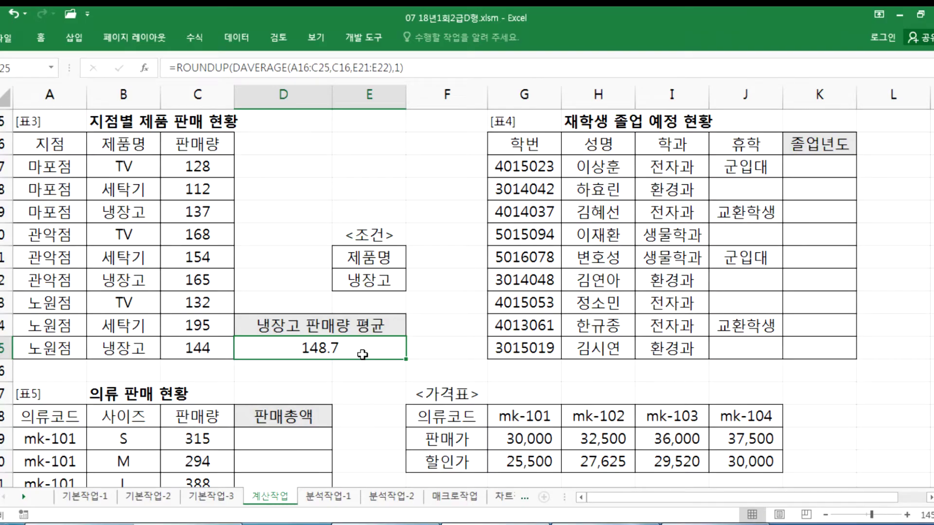
- Check question 3's rounding rule in the Hangul document, and try 2 as the ROUNDUP digit count in Excel cell D25
{"action": "key", "text": "alt+Tab"}
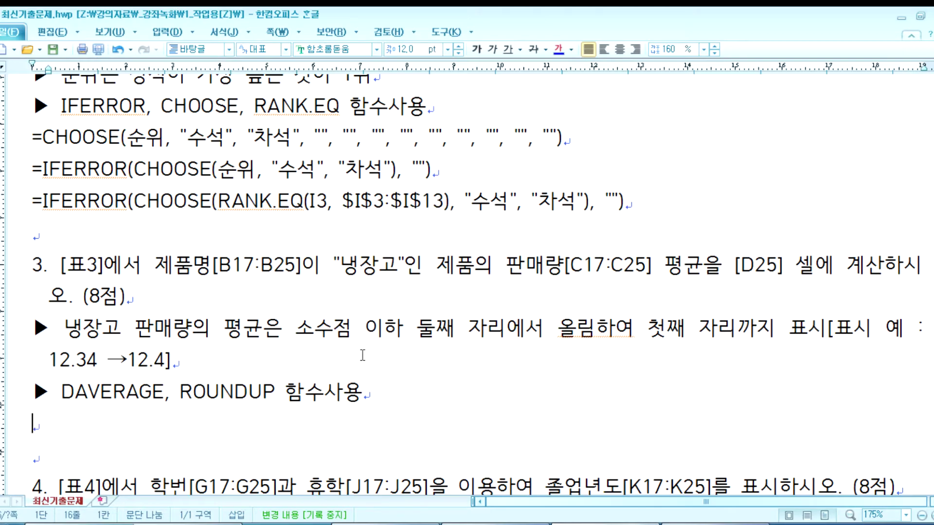
{"action": "key", "text": "alt+Tab"}
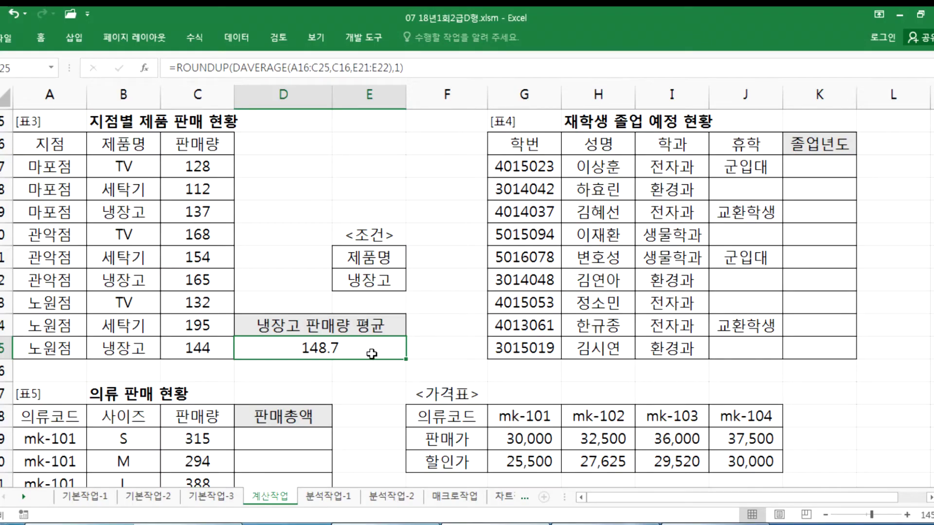
{"action": "double_click", "coordinate": [372, 354]}
{"action": "type", "text": "2"}
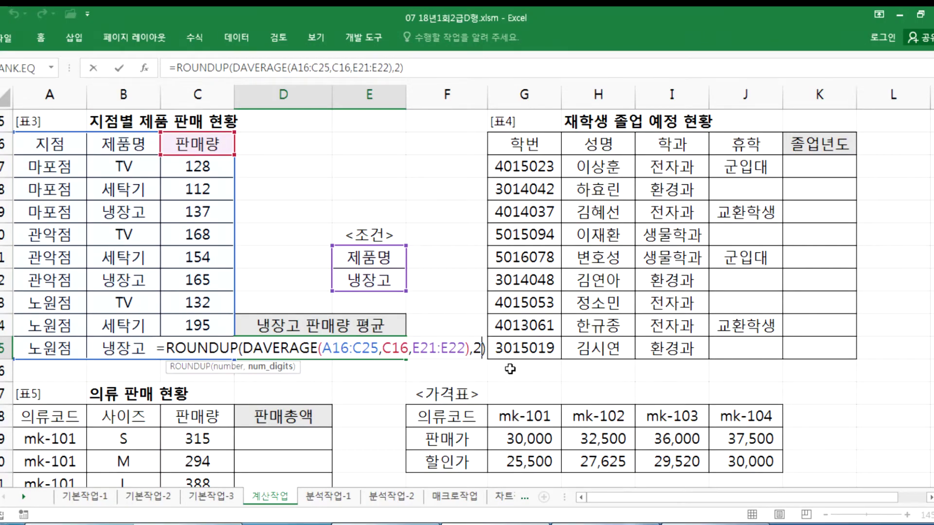
{"action": "key", "text": "Return"}
{"action": "left_click", "coordinate": [343, 351]}
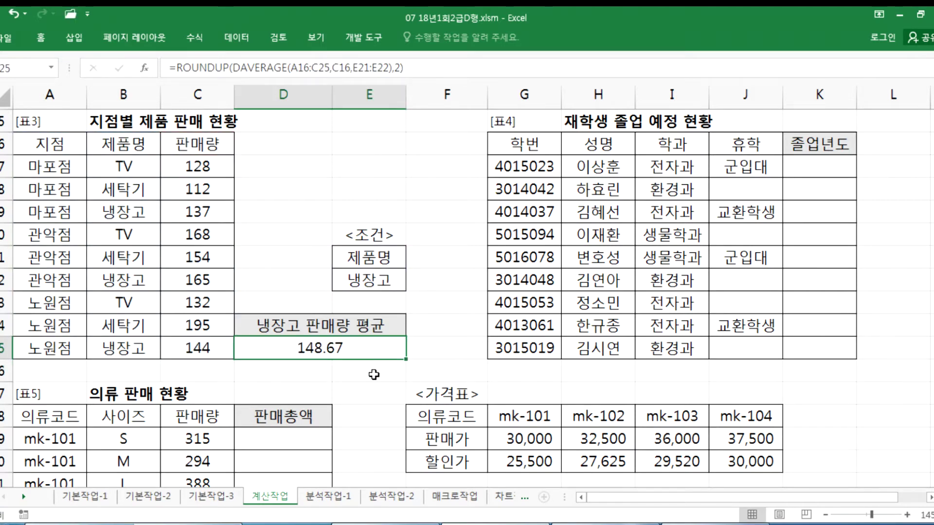
- Set the ROUNDUP digit count in D25's formula back to 1
{"action": "key", "text": "F2"}
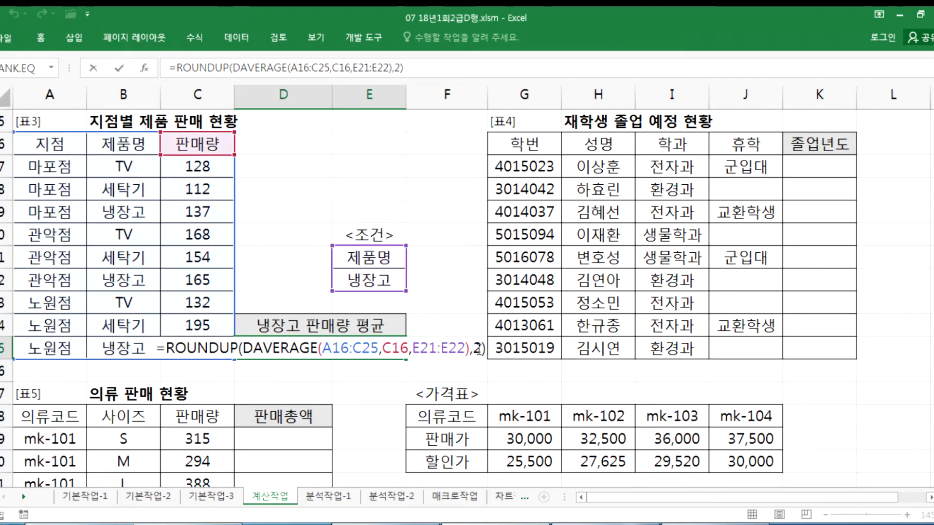
{"action": "double_click", "coordinate": [478, 349]}
{"action": "type", "text": "1"}
{"action": "key", "text": "Return"}
- Copy D25's formula text into the empty line under question 3's DAVERAGE, ROUNDUP line in the Hangul document
{"action": "left_click", "coordinate": [382, 350]}
{"action": "left_click", "coordinate": [417, 67]}
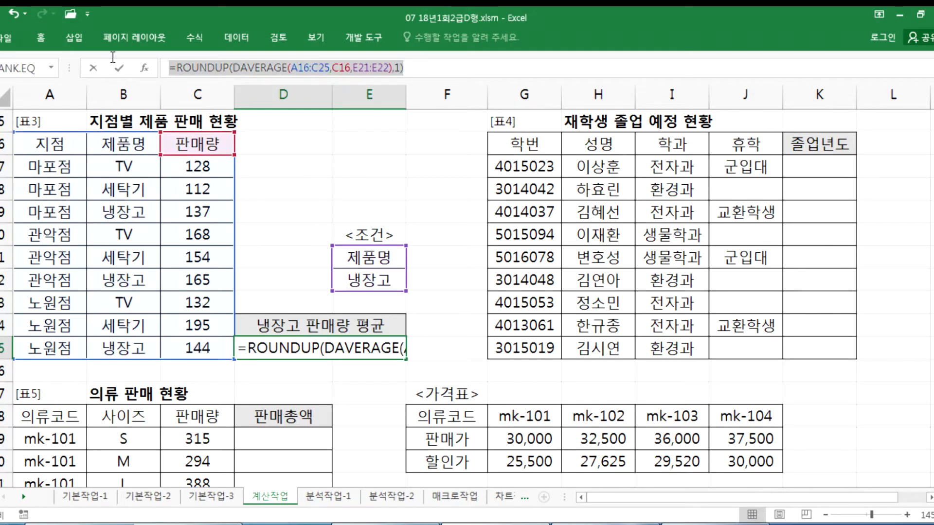
{"action": "key", "text": "alt+Tab"}
{"action": "type", "text": "=ROUNDUP(DAVERAGE(A16:C25,C16,E21:E22),1)"}
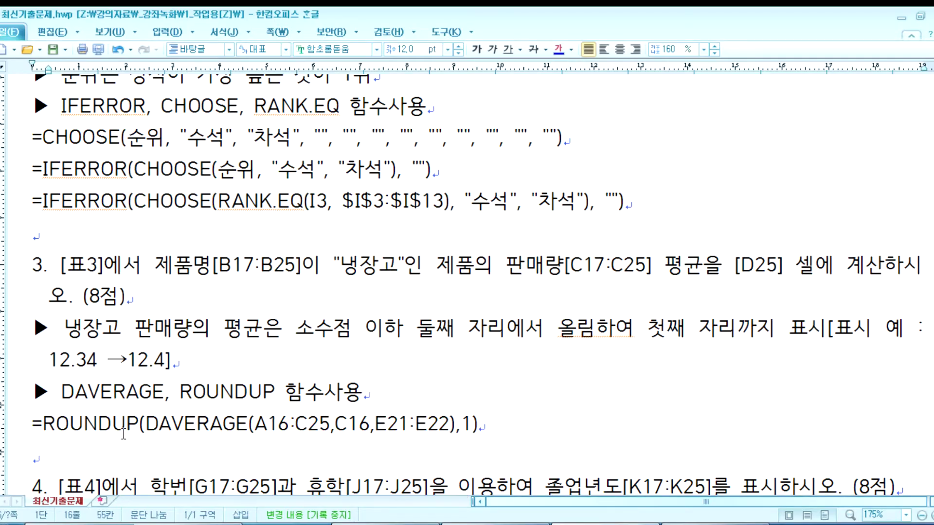
- Add a space after each comma in the pasted ROUNDUP formula line
{"action": "left_click", "coordinate": [340, 424]}
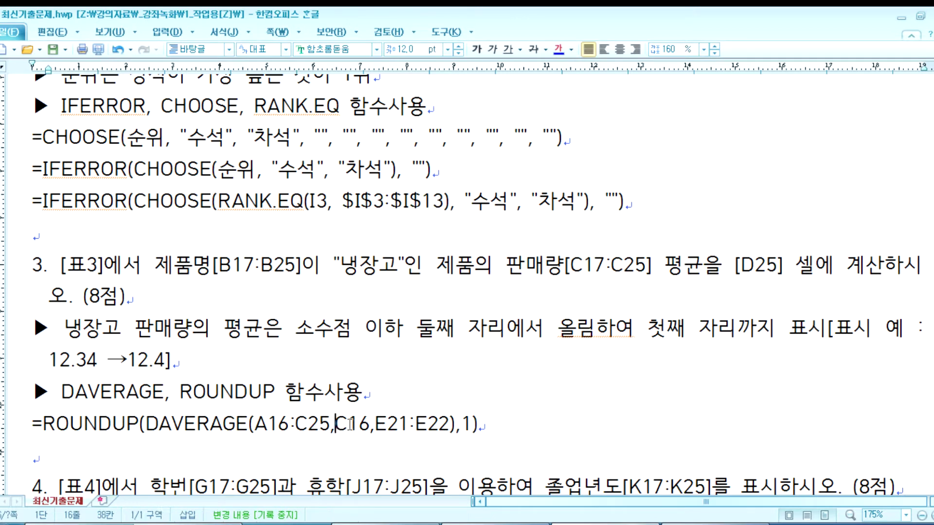
{"action": "left_click", "coordinate": [384, 424]}
{"action": "left_click", "coordinate": [480, 426]}
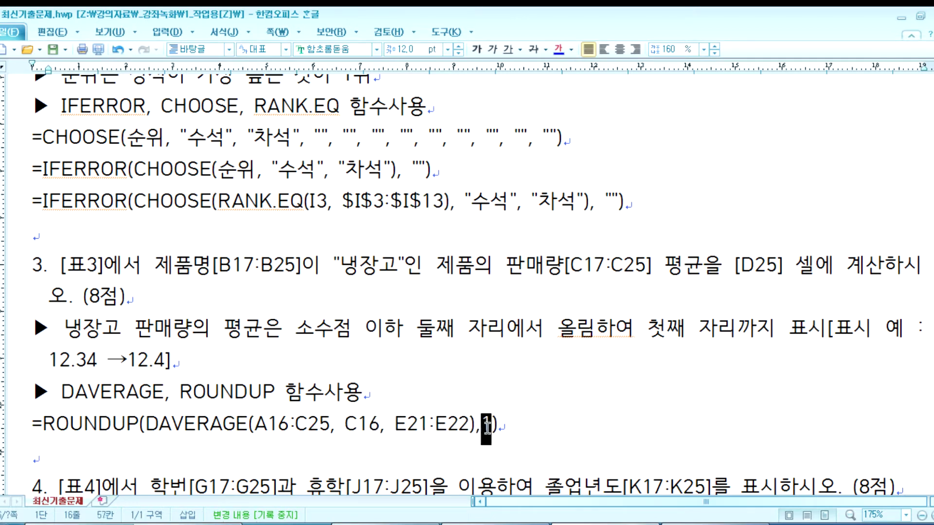
{"action": "key", "text": "Right"}
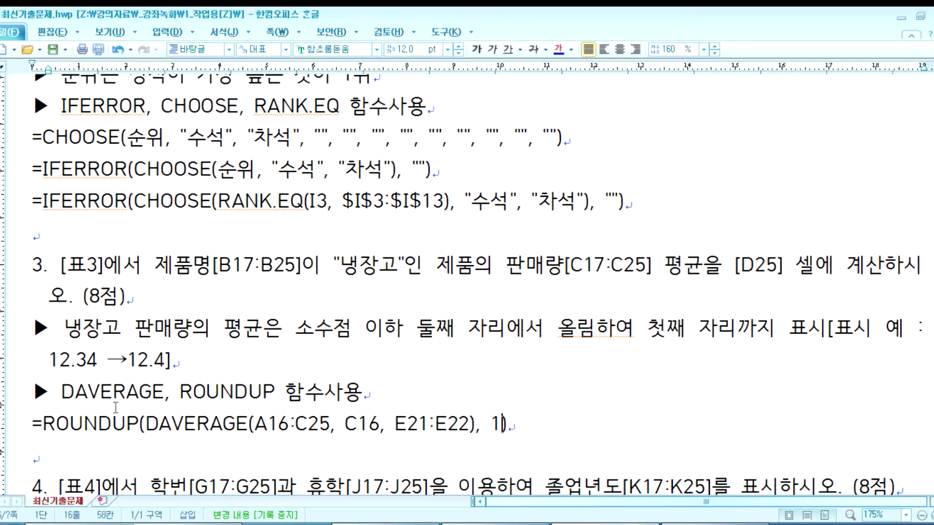
- Duplicate the ROUNDUP formula line to make three copies, and replace C16 with 3 in the second one
{"action": "left_click", "coordinate": [17, 432]}
{"action": "key", "text": "ctrl+c"}
{"action": "left_click", "coordinate": [35, 458]}
{"action": "key", "text": "ctrl+v"}
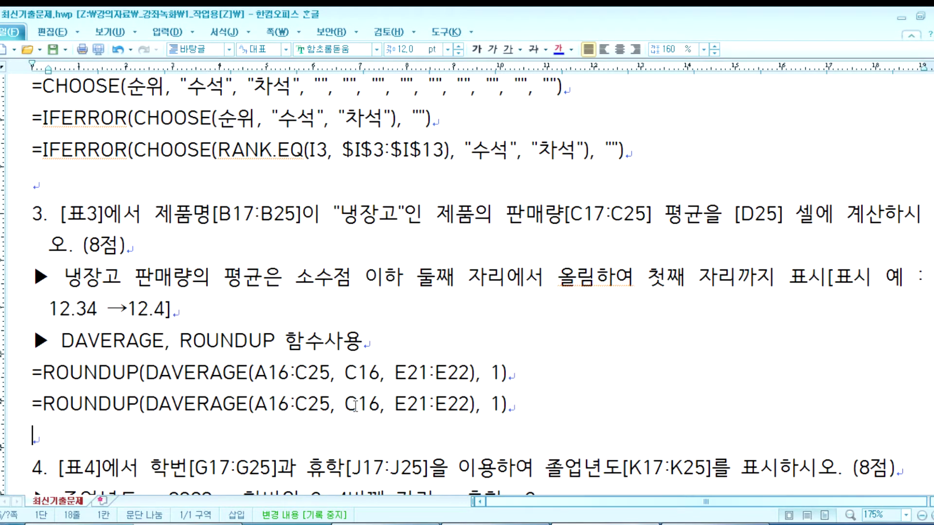
{"action": "key", "text": "ctrl+v"}
{"action": "left_click_drag", "start_coordinate": [346, 373], "coordinate": [384, 374]}
{"action": "type", "text": "3"}
- Replace the C16 field argument in the third formula line with the quoted heading 판매량
{"action": "left_click_drag", "start_coordinate": [345, 404], "coordinate": [374, 409]}
{"action": "key", "text": "alt+Tab"}
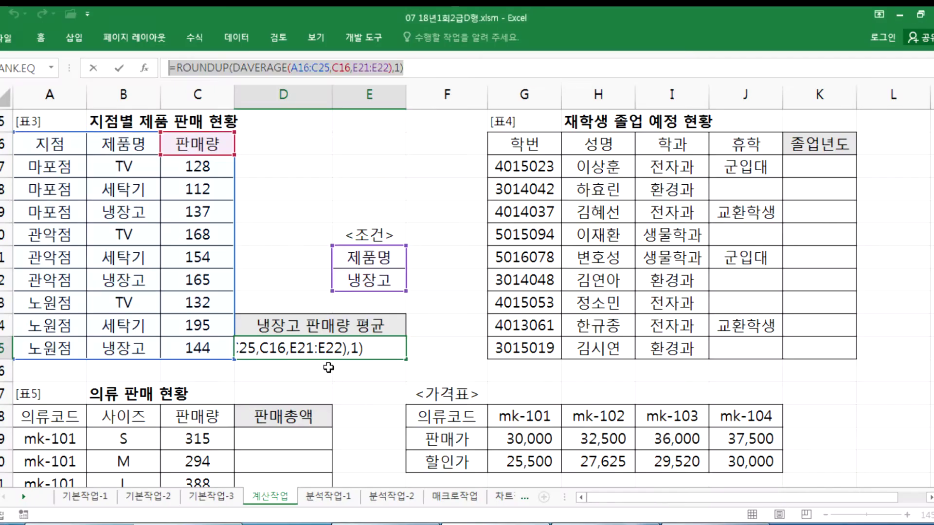
{"action": "key", "text": "alt+Tab"}
{"action": "type", "text": "\"\""}
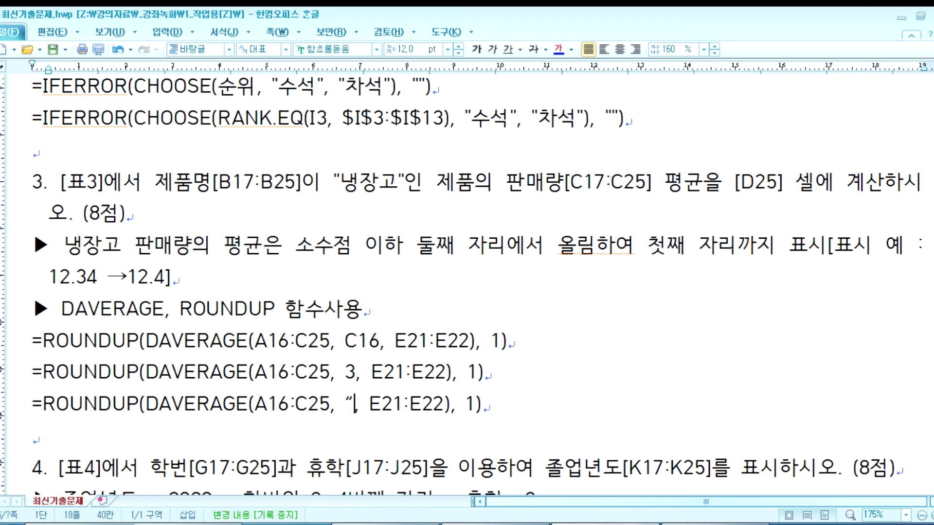
{"action": "type", "text": "판매량"}
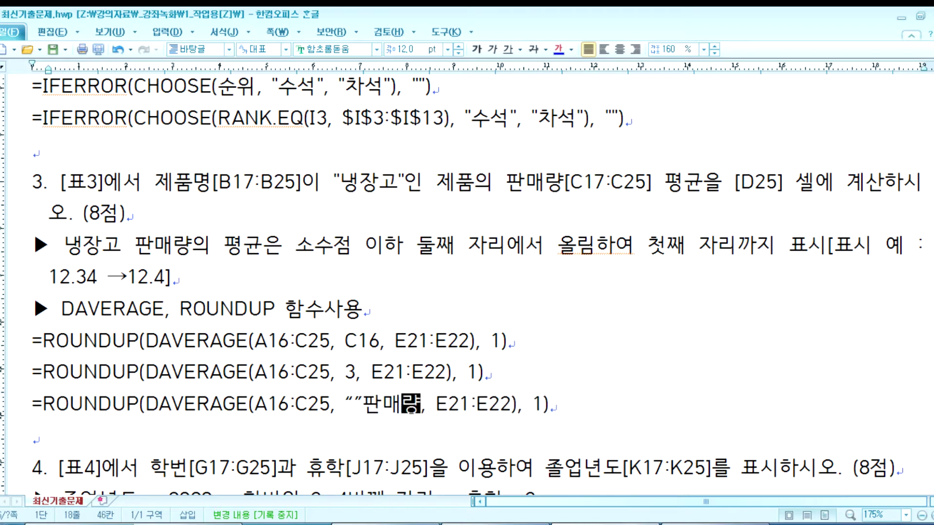
{"action": "type", "text": "\""}
{"action": "key", "text": "Left"}
{"action": "key", "text": "Left"}
{"action": "key", "text": "Left"}
{"action": "key", "text": "Left"}
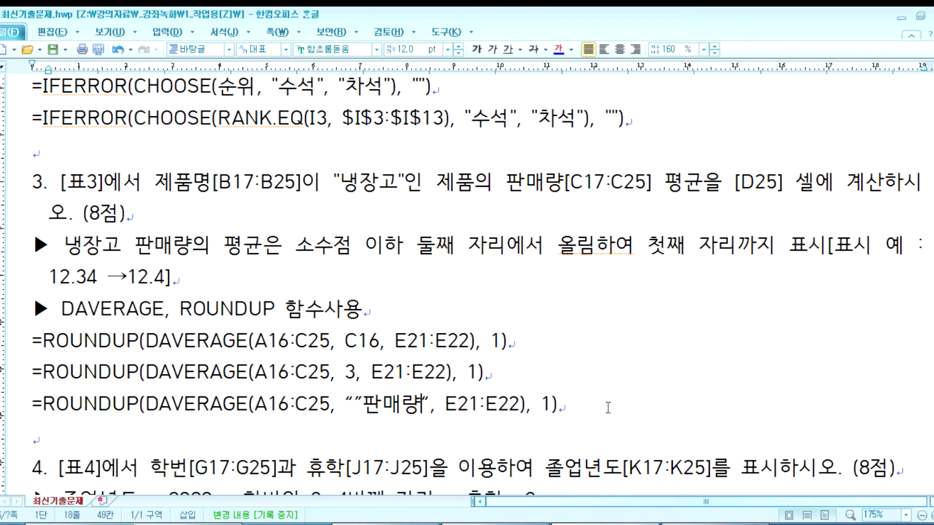
{"action": "key", "text": "BackSpace"}
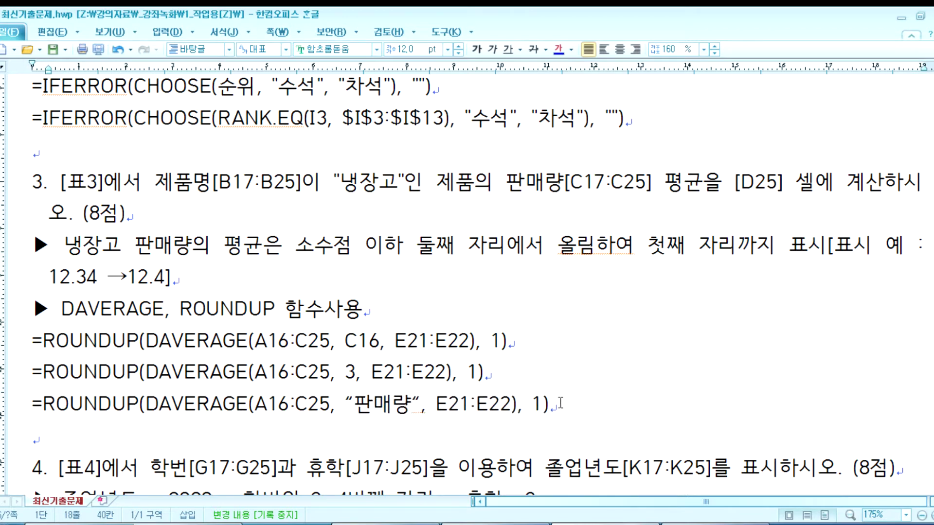
- Replace the curly quotation marks around 판매량 in the third formula line with straight ones
{"action": "left_click", "coordinate": [405, 181]}
{"action": "left_click", "coordinate": [348, 403]}
{"action": "key", "text": "Delete"}
{"action": "type", "text": "\""}
{"action": "key", "text": "Right"}
{"action": "key", "text": "Right"}
{"action": "key", "text": "Right"}
{"action": "key", "text": "Delete"}
{"action": "type", "text": "\""}
- Go to question 4 and place the cursor on the empty line below “IF, MID 함수사용”
{"action": "scroll", "coordinate": [265, 421], "scroll_direction": "down", "scroll_amount": 1}
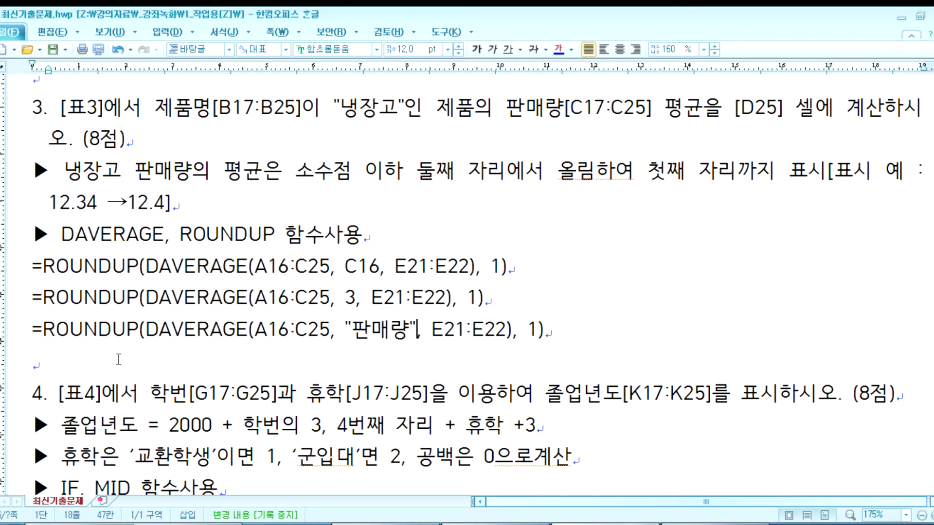
{"action": "left_click", "coordinate": [127, 374]}
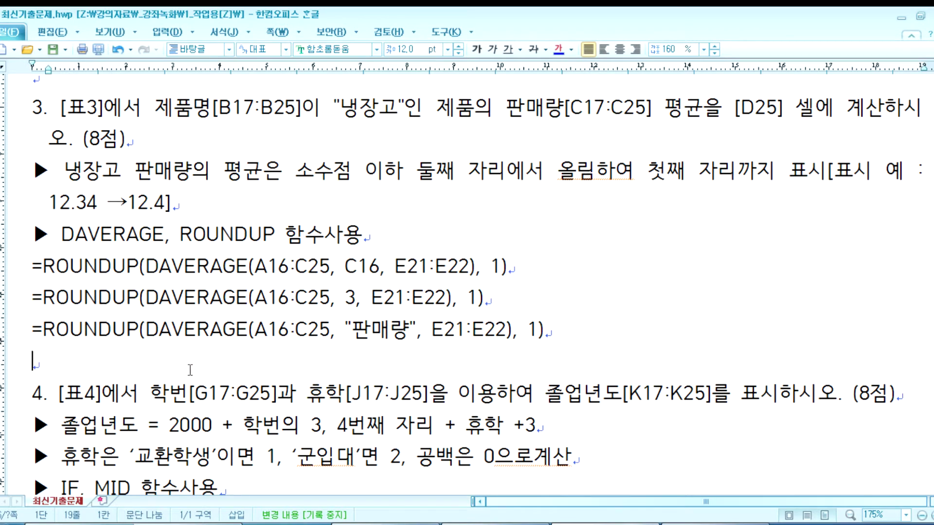
{"action": "scroll", "coordinate": [190, 371], "scroll_direction": "down", "scroll_amount": 2}
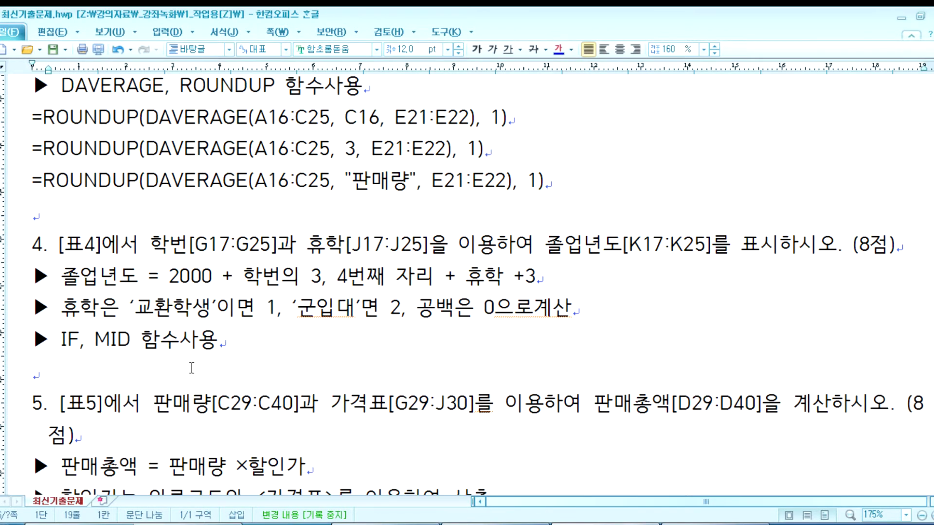
{"action": "left_click", "coordinate": [118, 371]}
- Switch to Excel, commit the formula in D25, and select cell K17 under 표4's 졸업년도 heading
{"action": "key", "text": "alt+Tab"}
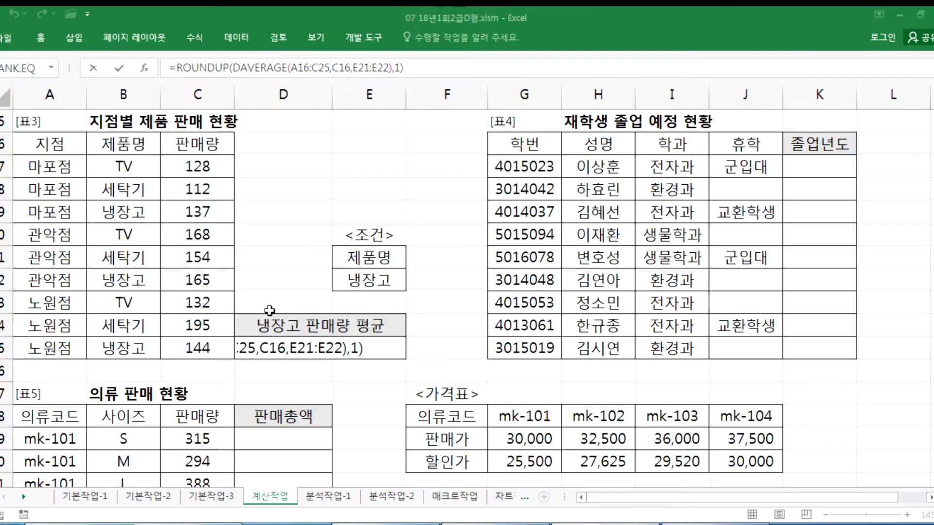
{"action": "key", "text": "ctrl+Return"}
{"action": "left_click", "coordinate": [524, 166]}
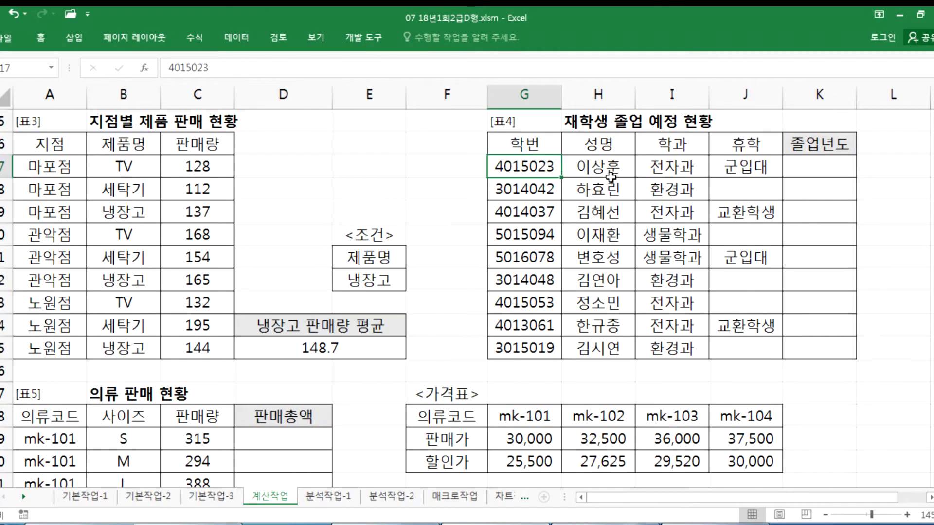
{"action": "key", "text": "Right"}
{"action": "key", "text": "Right"}
{"action": "key", "text": "Right"}
{"action": "key", "text": "Right"}
{"action": "key", "text": "Right"}
{"action": "key", "text": "Right"}
{"action": "key", "text": "Right"}
{"action": "key", "text": "Right"}
{"action": "key", "text": "Right"}
{"action": "key", "text": "Right"}
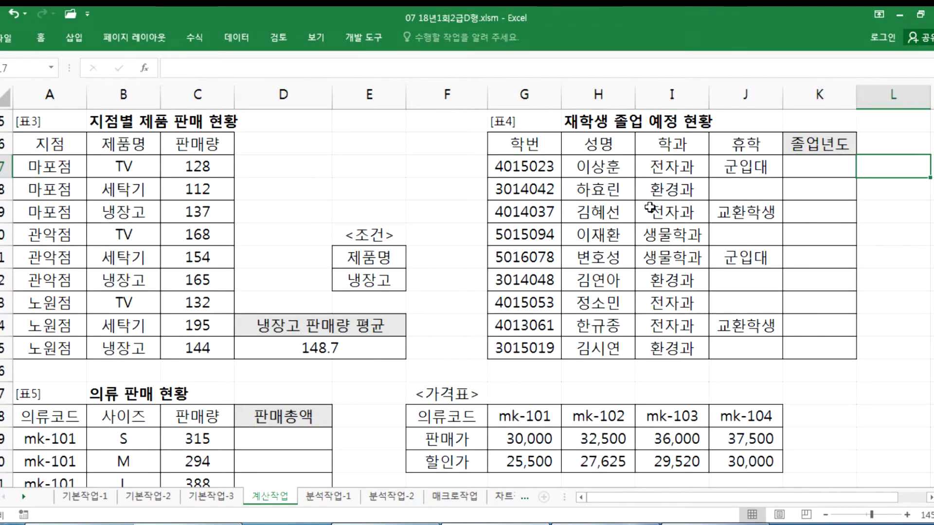
{"action": "key", "text": "Right"}
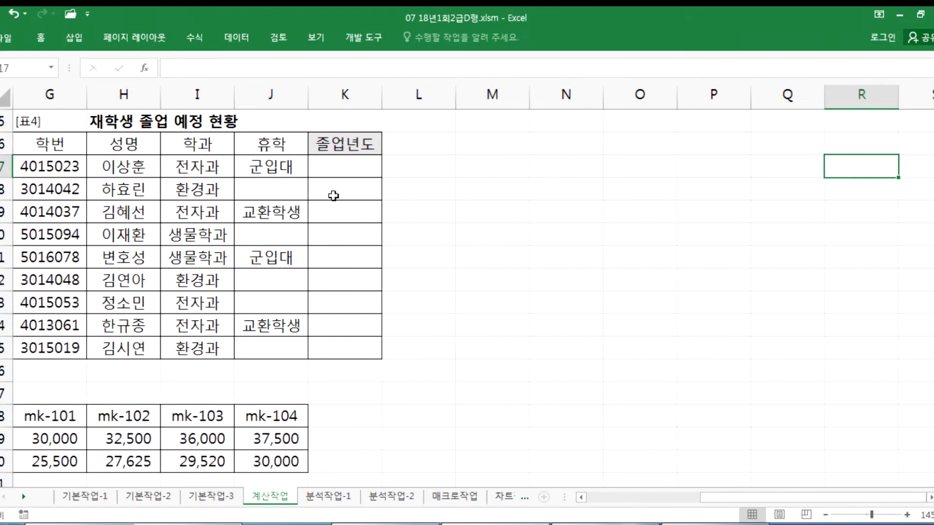
{"action": "left_click", "coordinate": [351, 171]}
{"action": "left_click", "coordinate": [41, 171]}
{"action": "left_click", "coordinate": [340, 171]}
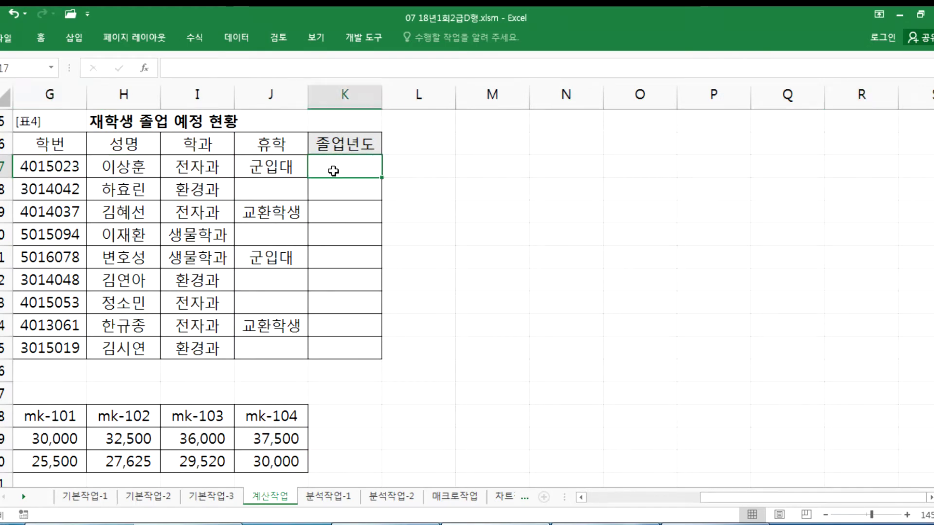
- Compare question 4's 졸업년도 rule with 표4, marking the third and fourth digits of the 학번 in G17 and checking the 휴학 column
{"action": "key", "text": "alt+Tab"}
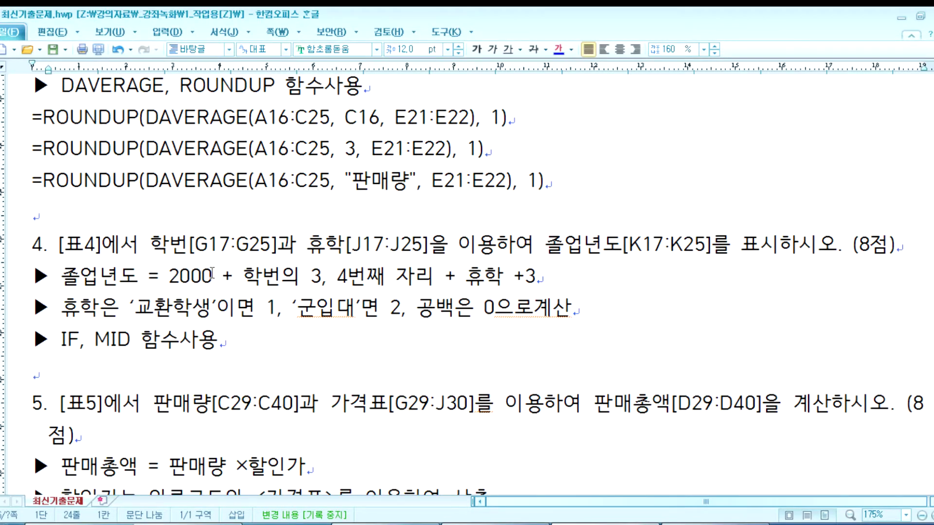
{"action": "key", "text": "alt+Tab"}
{"action": "double_click", "coordinate": [39, 165]}
{"action": "left_click_drag", "start_coordinate": [39, 165], "coordinate": [54, 165]}
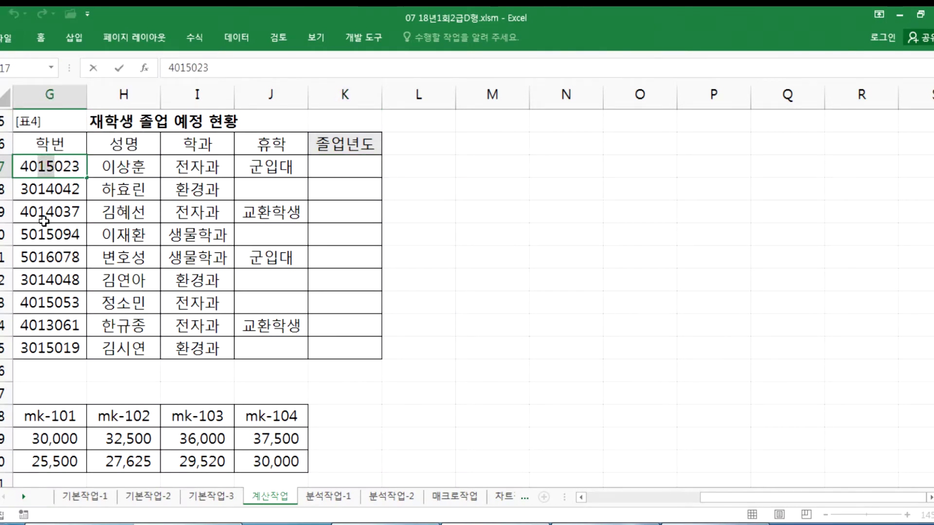
{"action": "key", "text": "alt+Tab"}
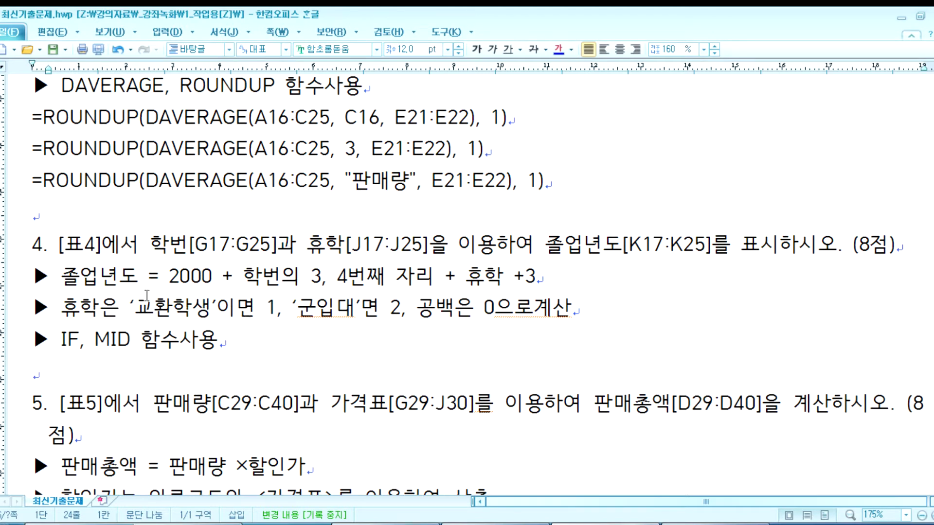
{"action": "key", "text": "alt+Tab"}
{"action": "key", "text": "alt+Tab"}
{"action": "key", "text": "alt+Tab"}
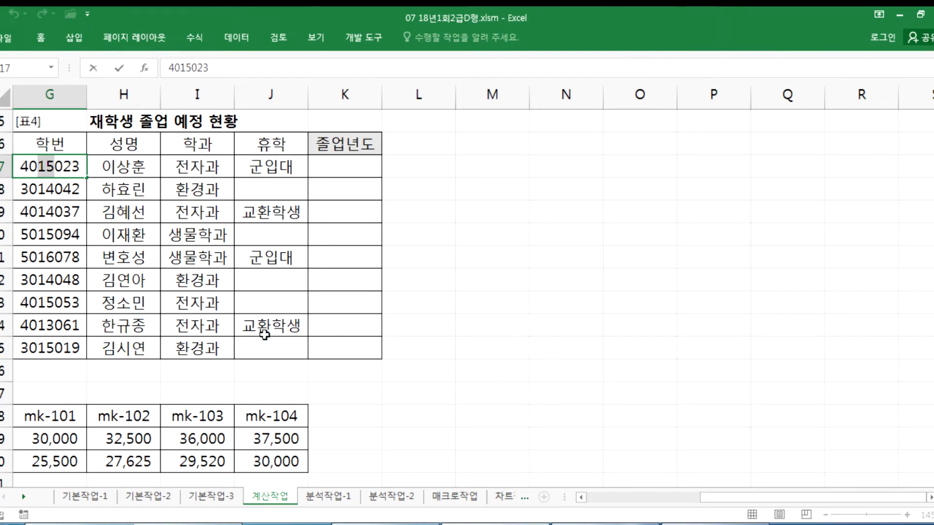
- Switch to the 한글 question document and add an empty line directly below “IF, MID 함수사용” in question 4
{"action": "key", "text": "alt+Tab"}
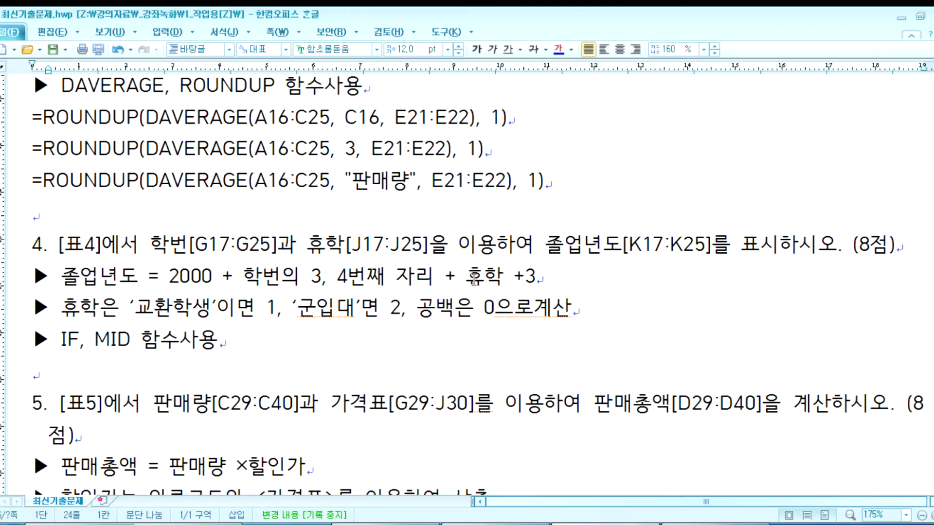
{"action": "left_click", "coordinate": [241, 340]}
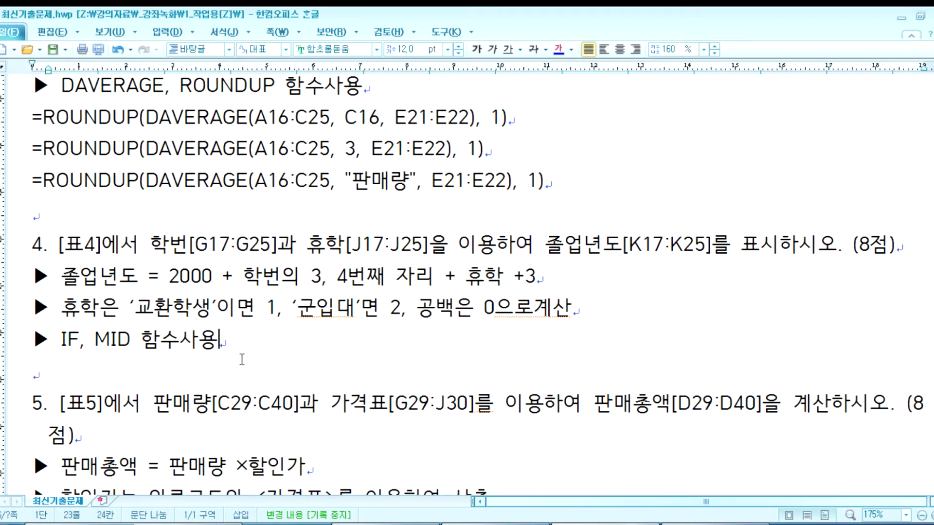
{"action": "key", "text": "Return"}
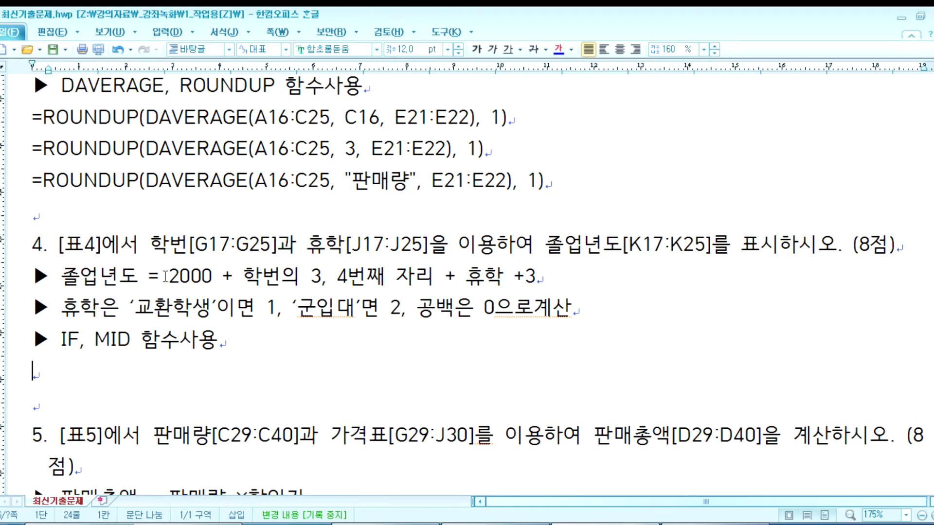
- Switch to Excel and enter =2000+MID(G17,3,2) in K17 under 졸업년도
{"action": "key", "text": "alt+Tab"}
{"action": "left_click", "coordinate": [337, 168]}
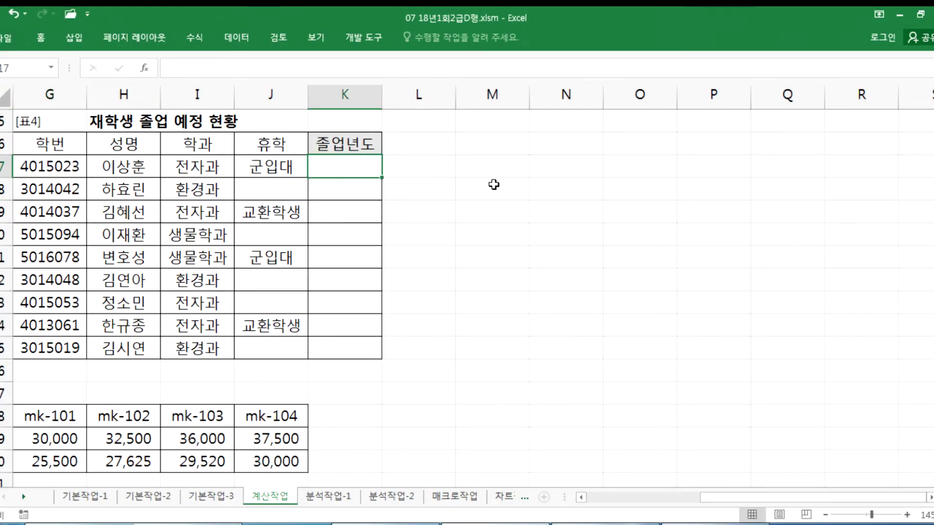
{"action": "type", "text": "=2000"}
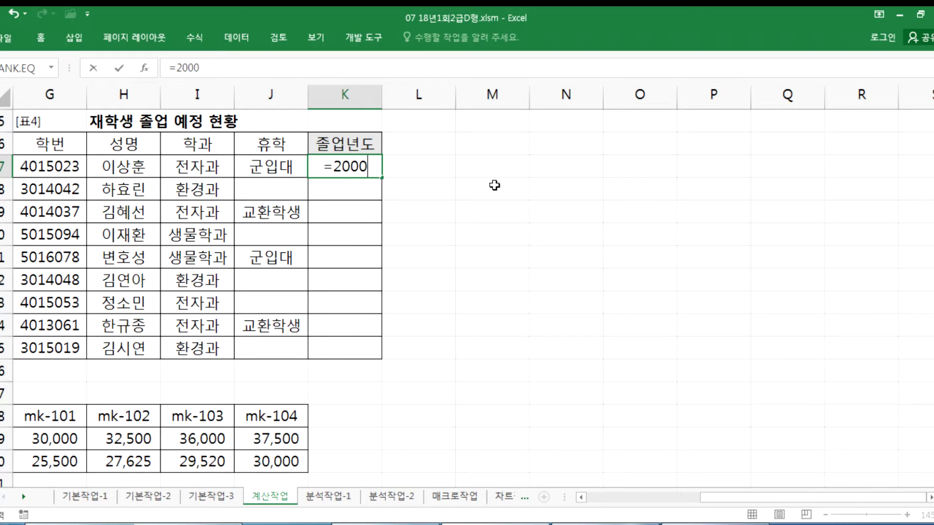
{"action": "type", "text": "+"}
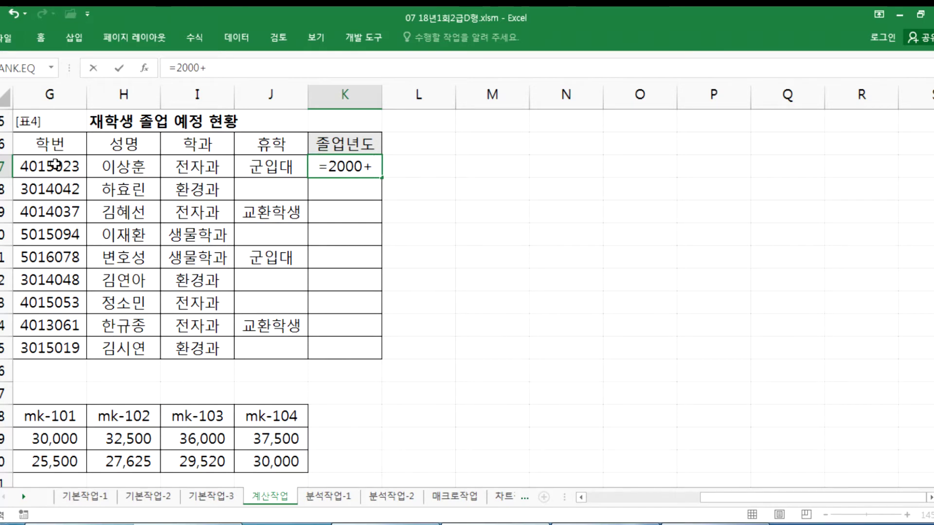
{"action": "type", "text": "MID("}
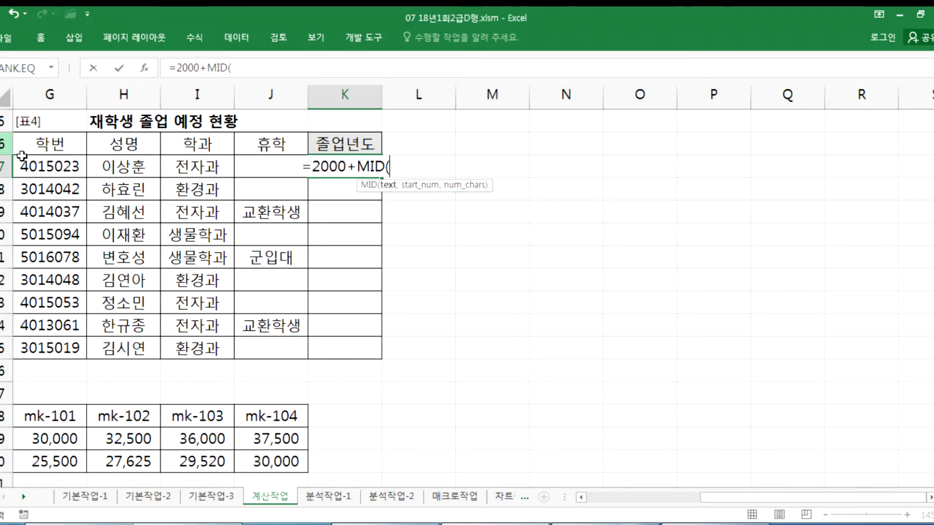
{"action": "left_click", "coordinate": [48, 167]}
{"action": "type", "text": ",3,2)"}
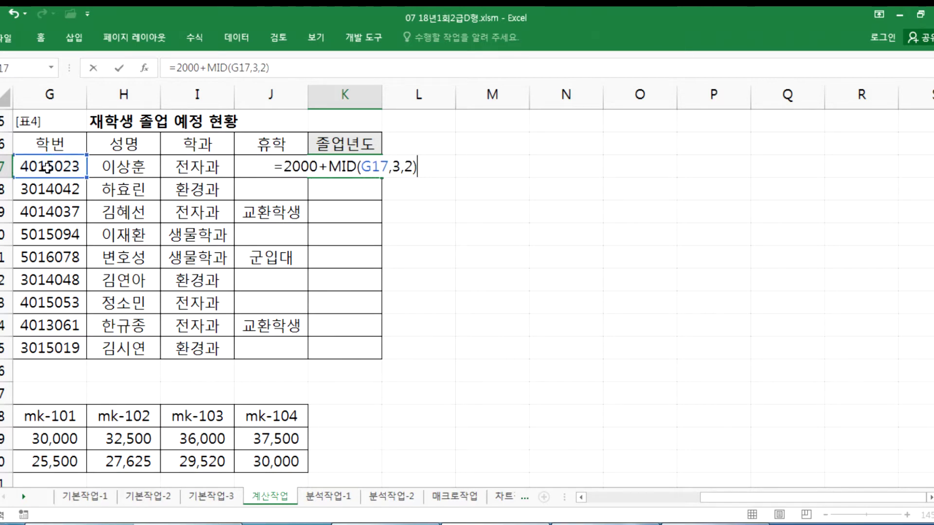
{"action": "key", "text": "Return"}
{"action": "key", "text": "Up"}
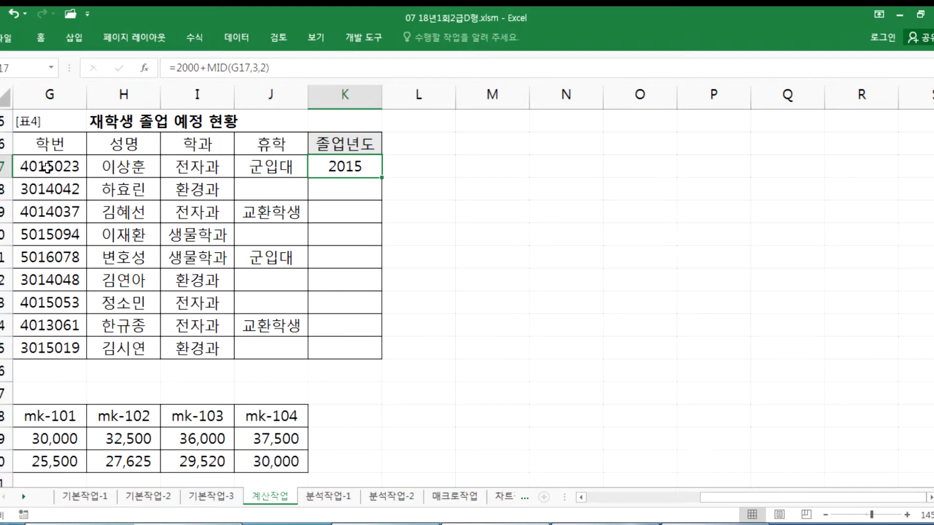
- Extend the K17 formula with +IF(J17="교환학생",1 to add one year for exchange students
{"action": "double_click", "coordinate": [374, 175]}
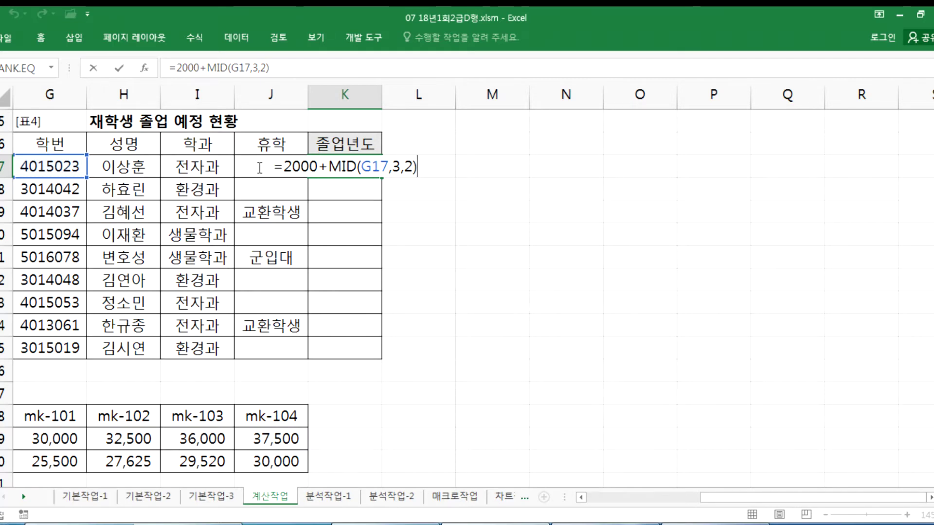
{"action": "type", "text": "+IF("}
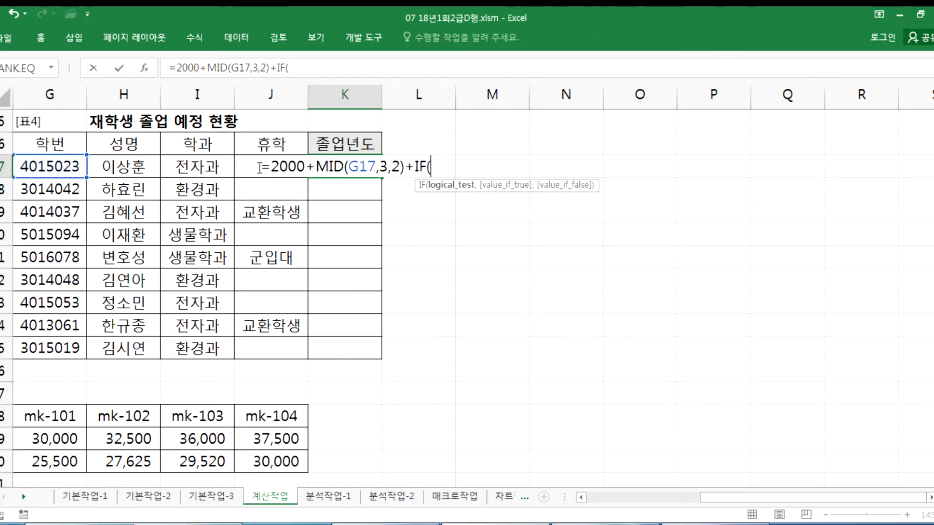
{"action": "key", "text": "Left"}
{"action": "left_click", "coordinate": [265, 172]}
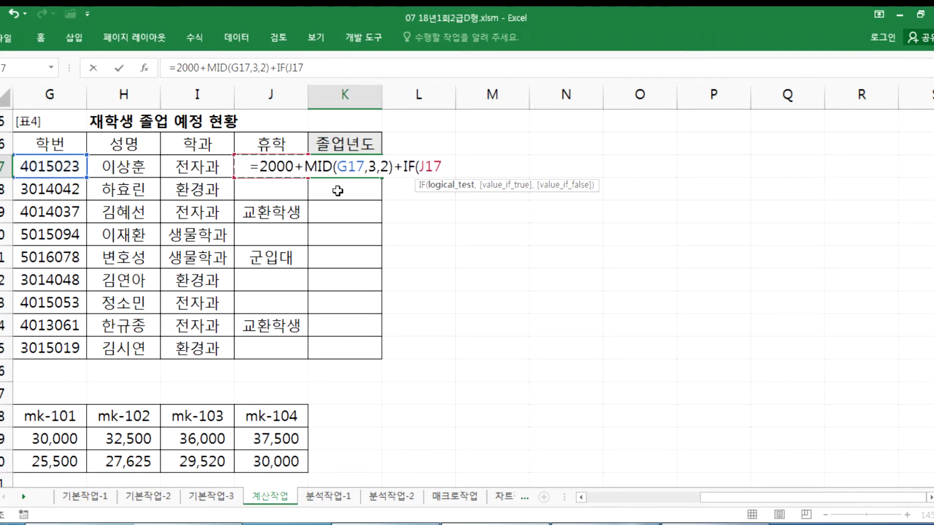
{"action": "type", "text": "=\""}
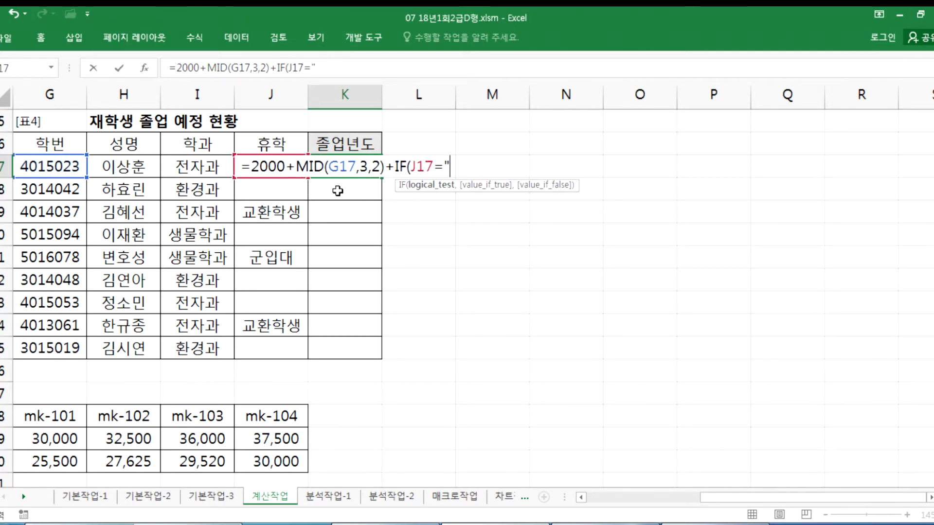
{"action": "type", "text": "교"}
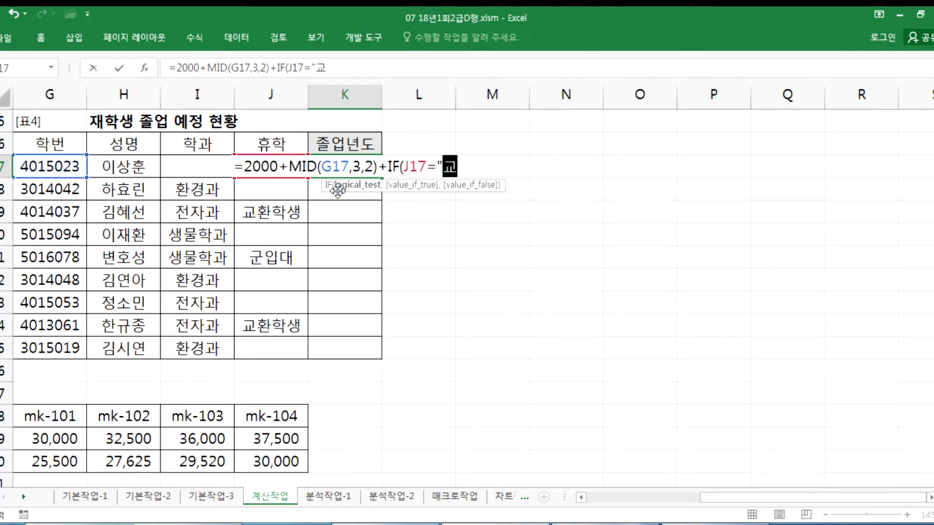
{"action": "type", "text": "환학생\","}
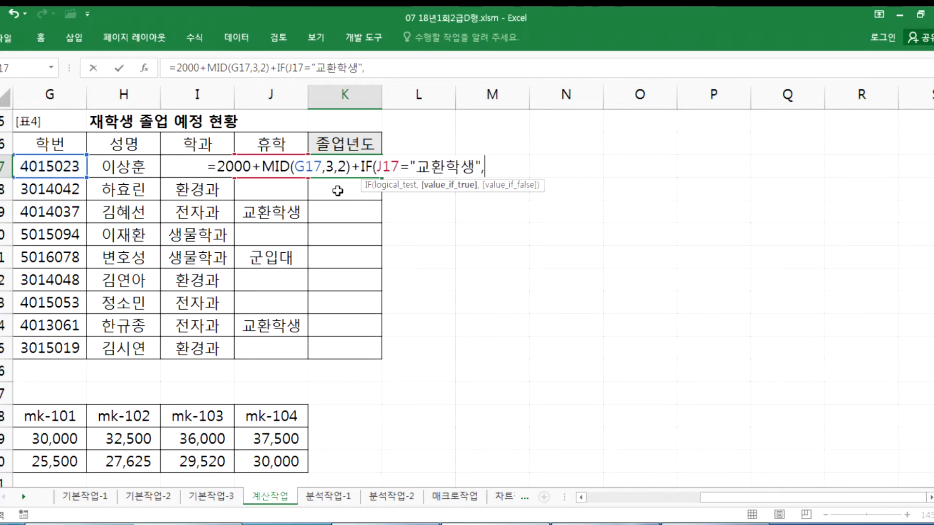
{"action": "type", "text": "1"}
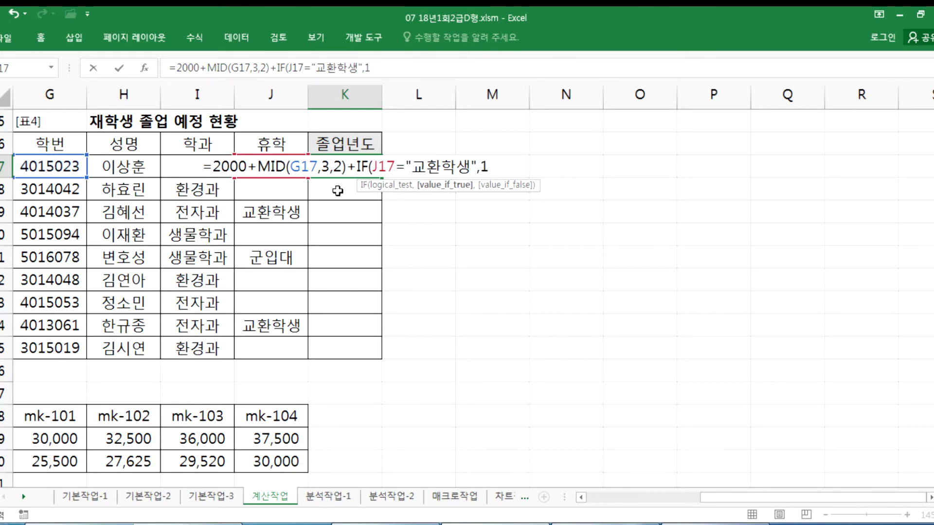
- Nest IF(J17="군입대",2,0) as the false value of the K17 formula's IF and close both functions
{"action": "type", "text": ",IF("}
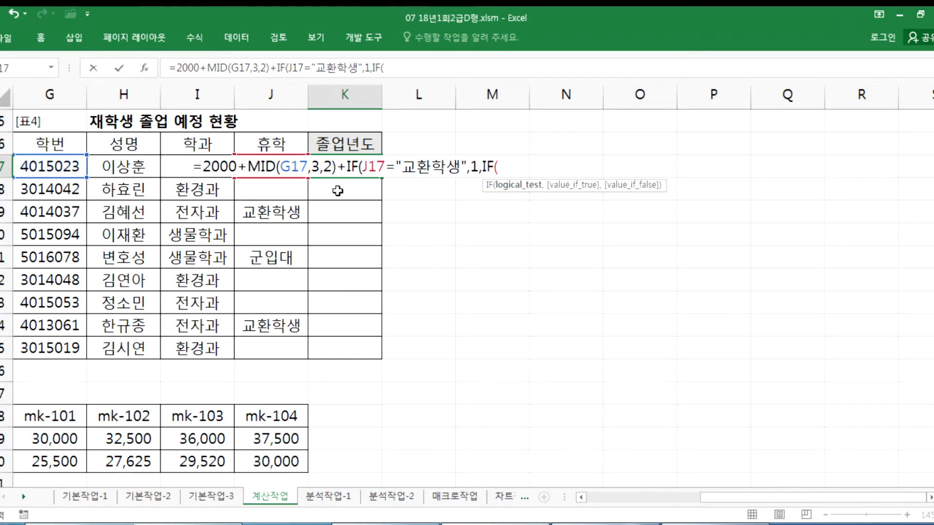
{"action": "left_click", "coordinate": [274, 184]}
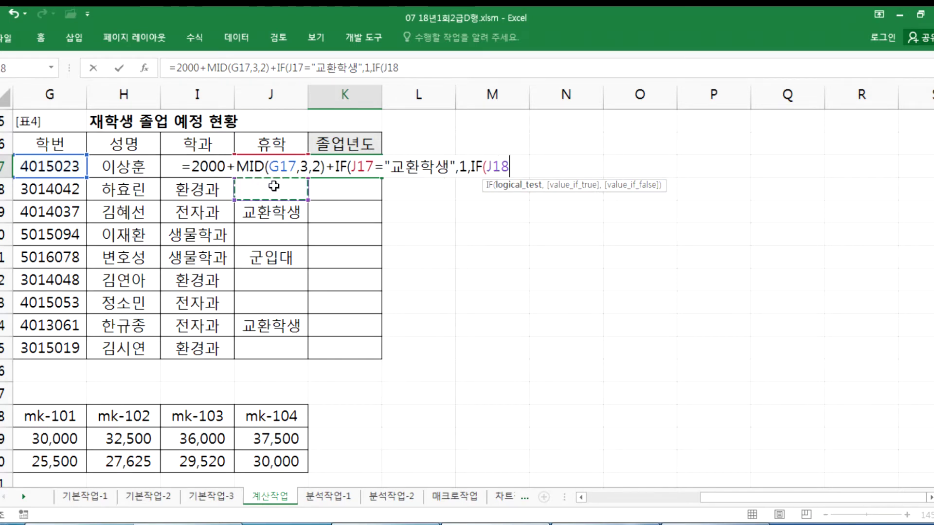
{"action": "key", "text": "Up"}
{"action": "type", "text": "=\"군입대"}
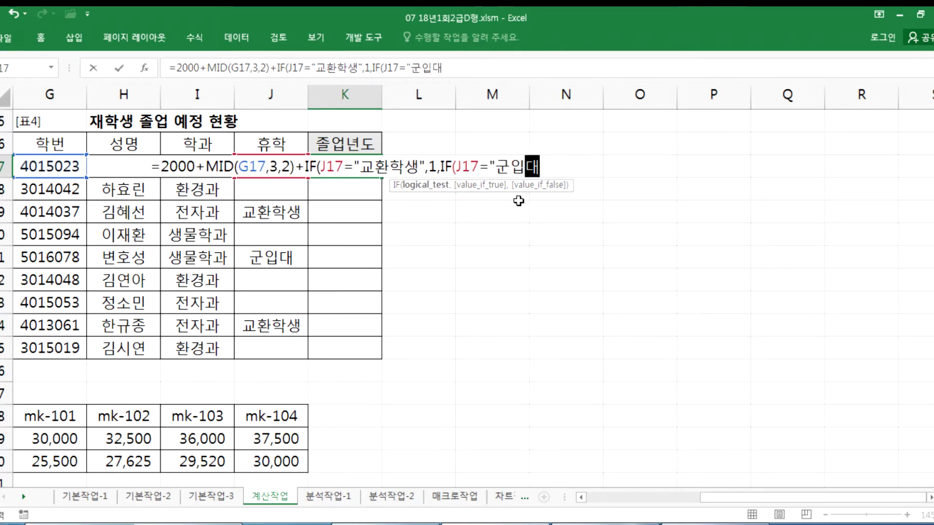
{"action": "type", "text": "\",2"}
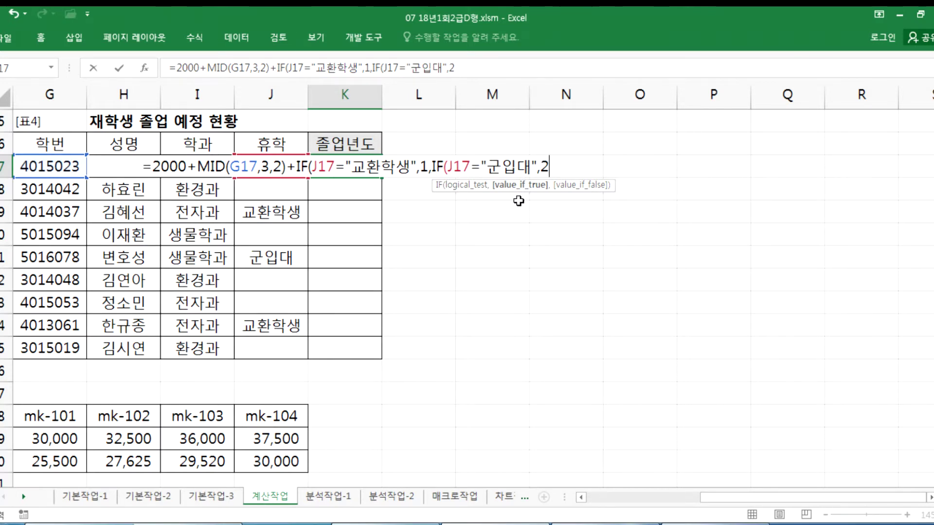
{"action": "type", "text": ",0"}
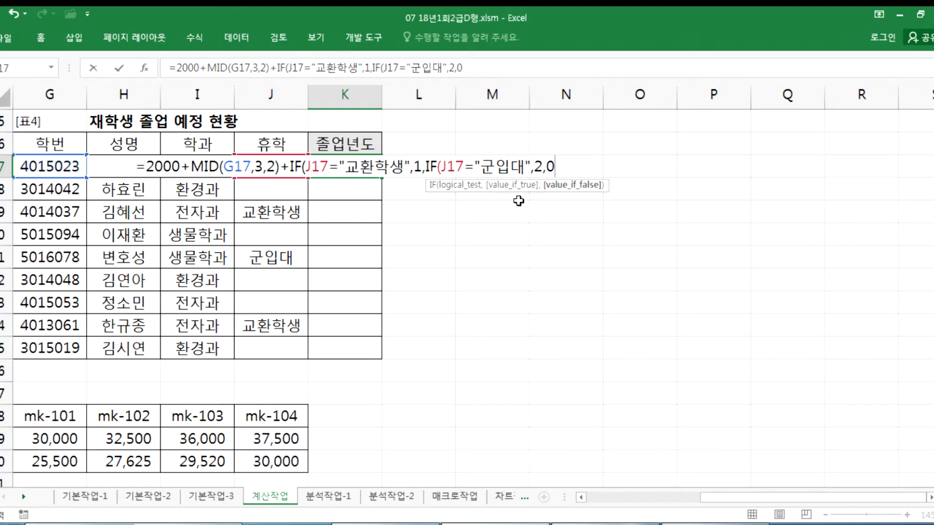
{"action": "type", "text": "))"}
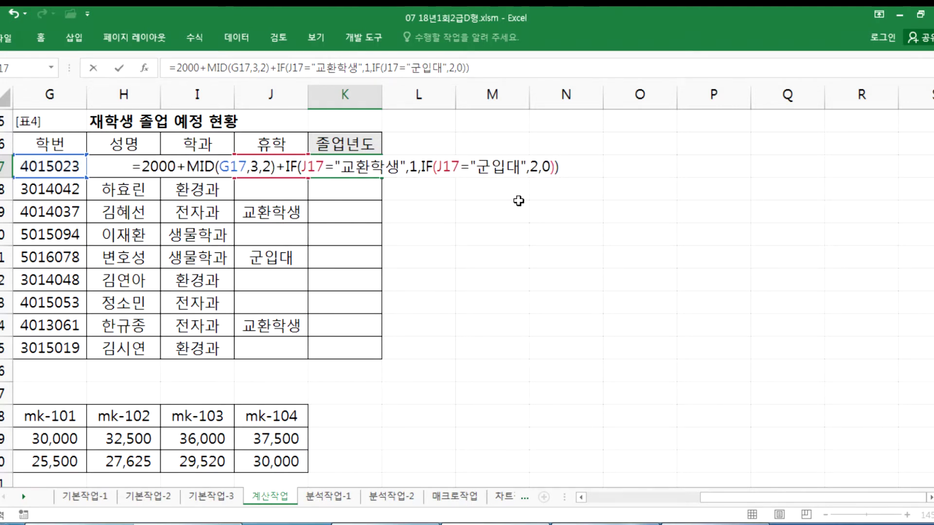
- Add +3 to the end of the K17 formula, commit it, and fill it down through K25
{"action": "type", "text": "+"}
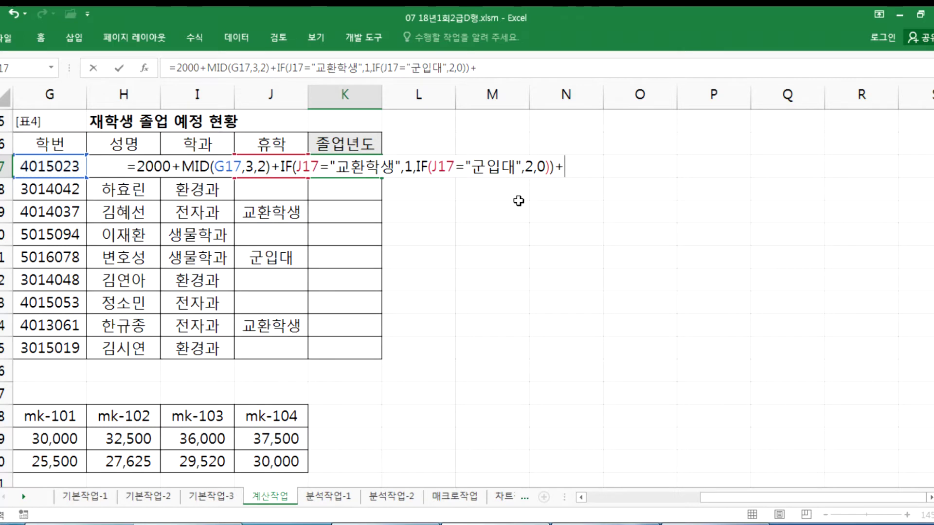
{"action": "type", "text": "3"}
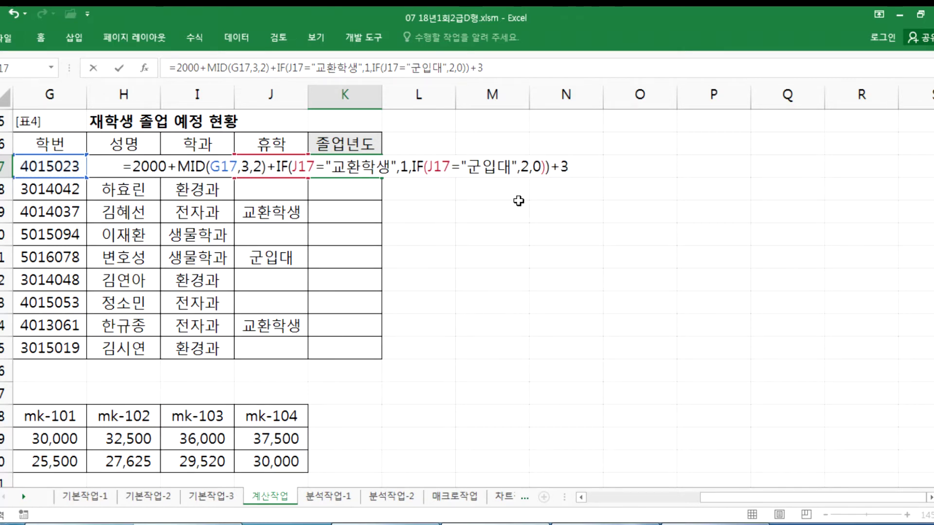
{"action": "key", "text": "Return"}
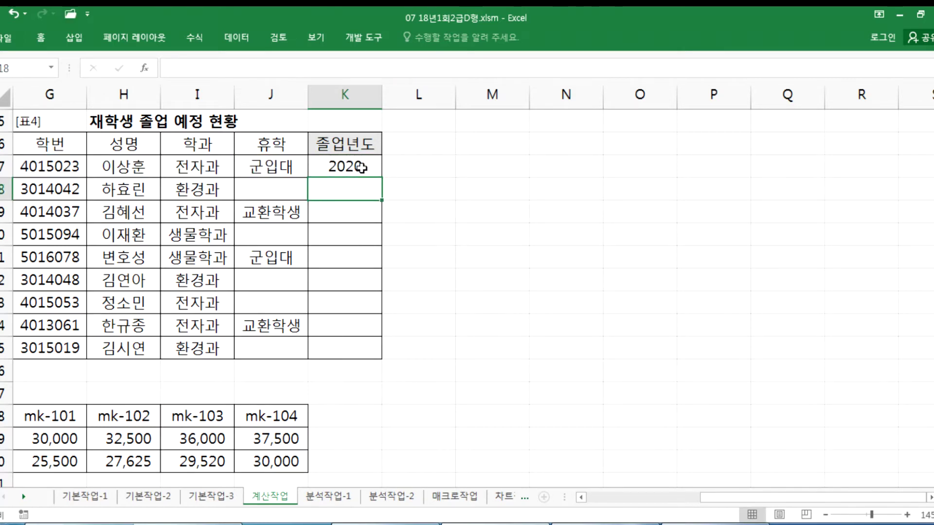
{"action": "left_click", "coordinate": [358, 169]}
{"action": "double_click", "coordinate": [382, 178]}
- Copy K17's formula text and paste it on the empty line below “IF, MID 함수사용” in the 한글 document
{"action": "double_click", "coordinate": [358, 166]}
{"action": "left_click_drag", "start_coordinate": [581, 166], "coordinate": [96, 164]}
{"action": "key", "text": "ctrl+c"}
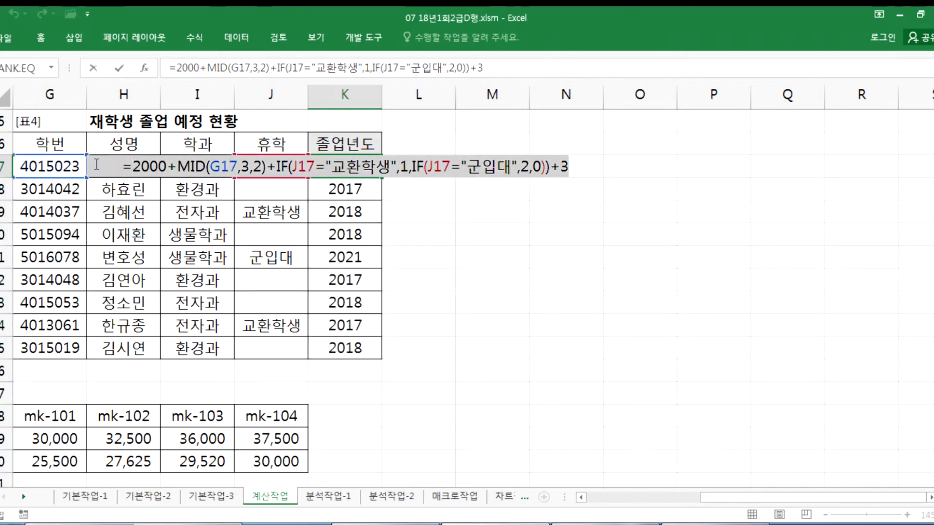
{"action": "key", "text": "Escape"}
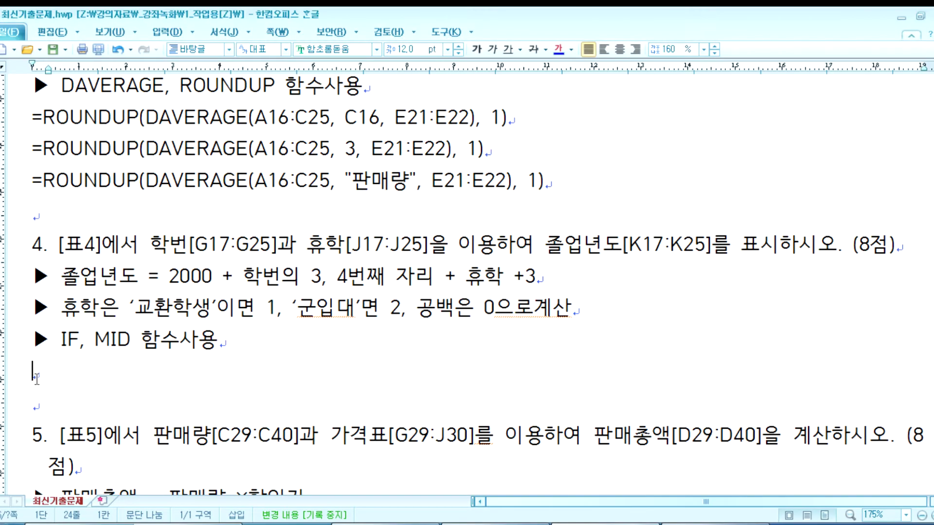
{"action": "key", "text": "ctrl+v"}
- Space out the start of the pasted formula so it reads =2000 + MID(G17, 3, 2) + before the first IF
{"action": "left_click", "coordinate": [90, 373]}
{"action": "key", "text": "Right"}
{"action": "left_click", "coordinate": [216, 374]}
{"action": "key", "text": "Left"}
{"action": "key", "text": "Left"}
{"action": "key", "text": "Right"}
{"action": "key", "text": "Right"}
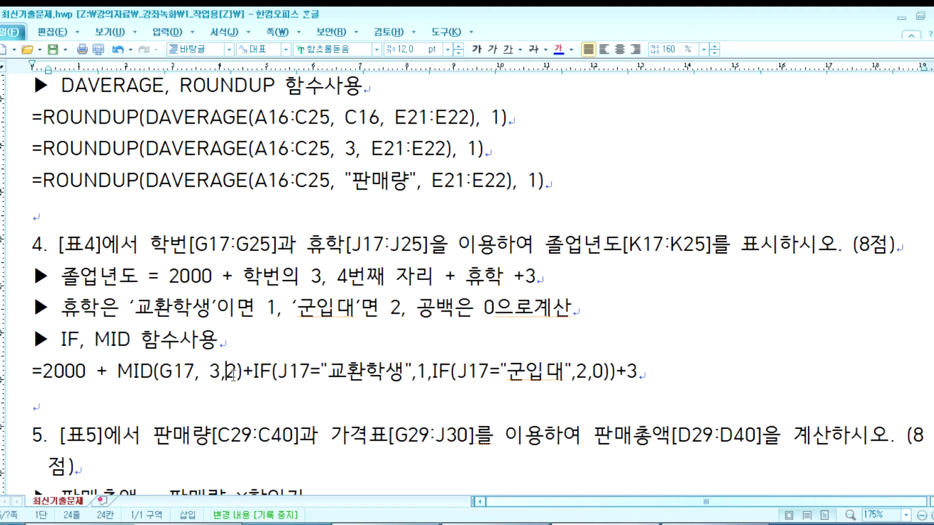
{"action": "key", "text": "Right"}
{"action": "key", "text": "Right"}
{"action": "key", "text": "Right"}
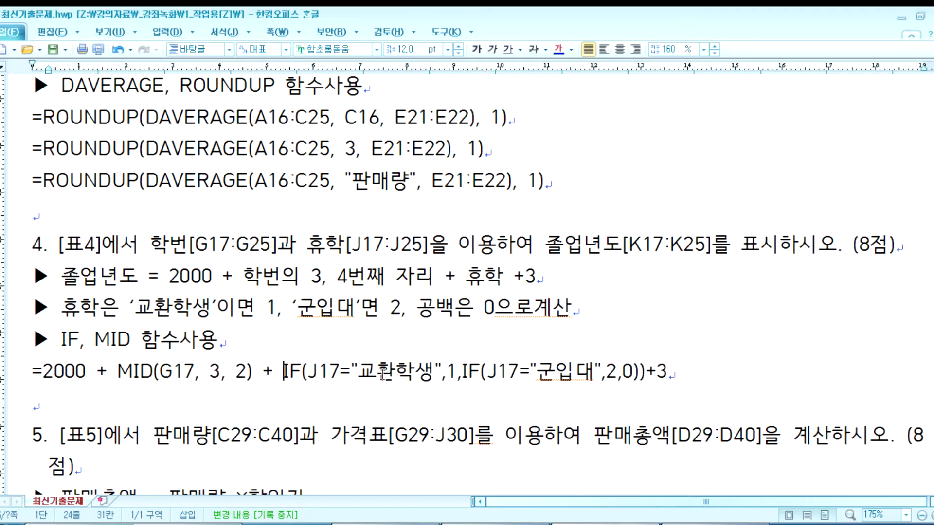
- Insert spaces around the arguments of both IF functions so they read "교환학생", 1, IF and "군입대", 2, 0
{"action": "left_click", "coordinate": [448, 373]}
{"action": "key", "text": "Right"}
{"action": "key", "text": "Right"}
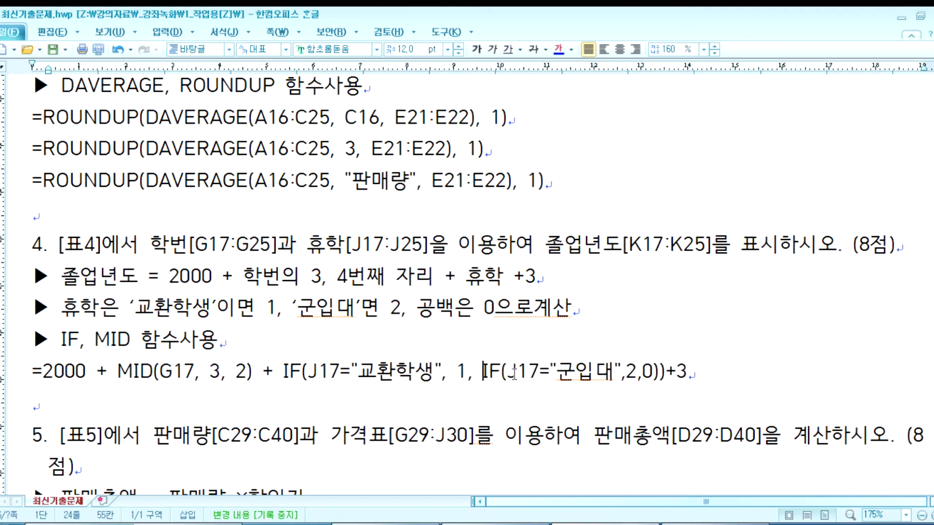
{"action": "left_click", "coordinate": [621, 374]}
{"action": "key", "text": "Right"}
{"action": "key", "text": "Right"}
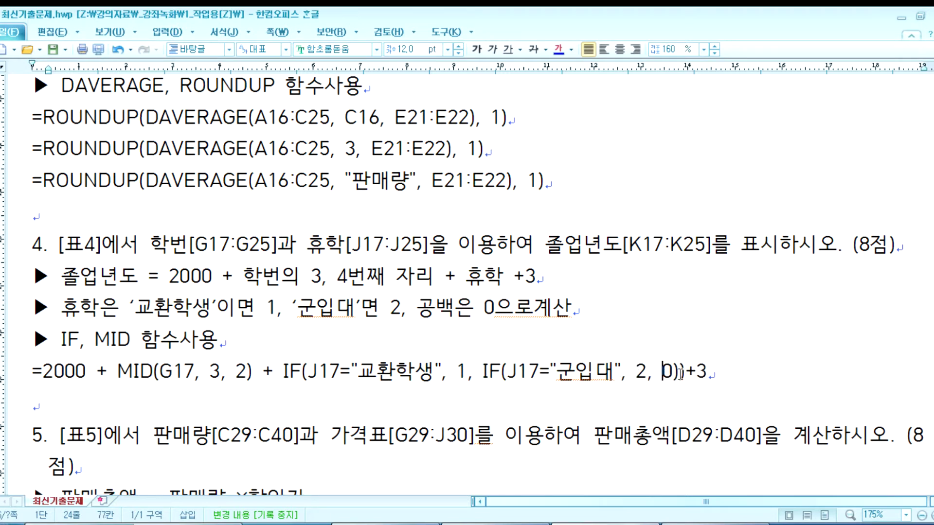
- Add spaces around the final plus sign of question 4's formula so it ends with + 3
{"action": "key", "text": "Right"}
{"action": "key", "text": "Right"}
{"action": "key", "text": "Right"}
{"action": "key", "text": "Right"}
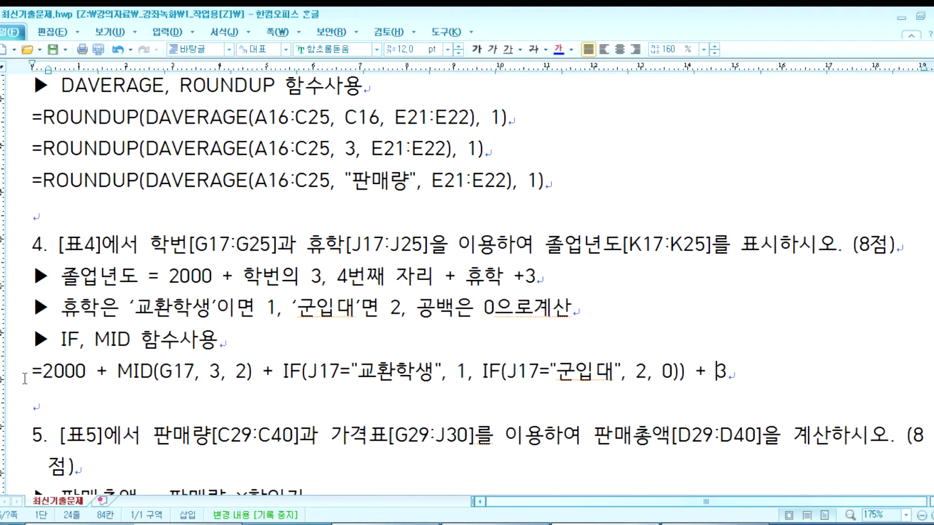
- Compare the formula's MID and IF arguments with question 4's conditions for 학번, 휴학, 교환학생 and 군입대
{"action": "scroll", "coordinate": [175, 393], "scroll_direction": "down", "scroll_amount": 2}
{"action": "left_click_drag", "start_coordinate": [169, 201], "coordinate": [215, 206]}
{"action": "left_click_drag", "start_coordinate": [162, 298], "coordinate": [194, 298]}
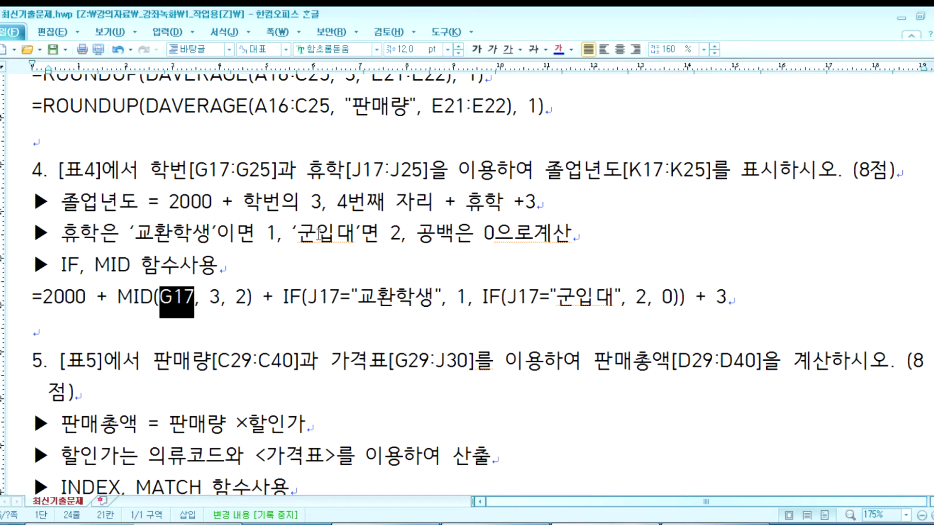
{"action": "left_click_drag", "start_coordinate": [209, 295], "coordinate": [220, 295]}
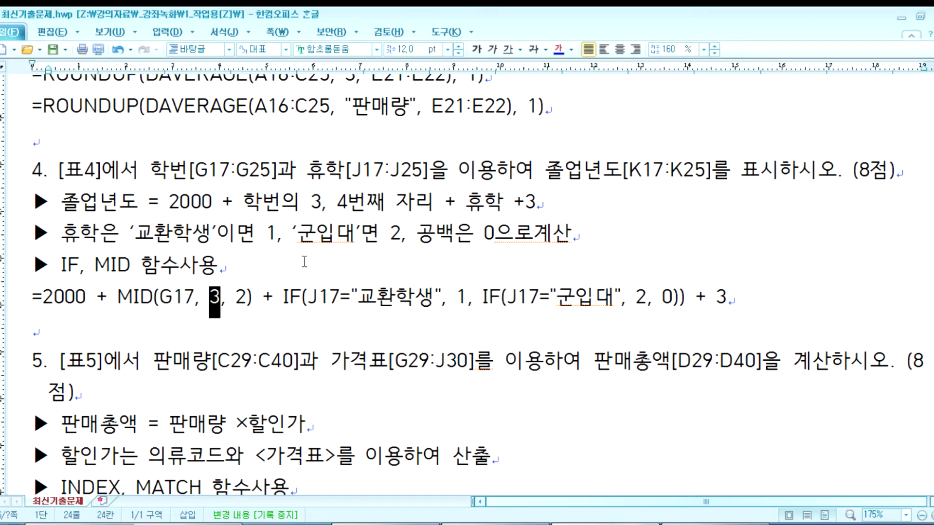
{"action": "left_click_drag", "start_coordinate": [311, 202], "coordinate": [442, 201]}
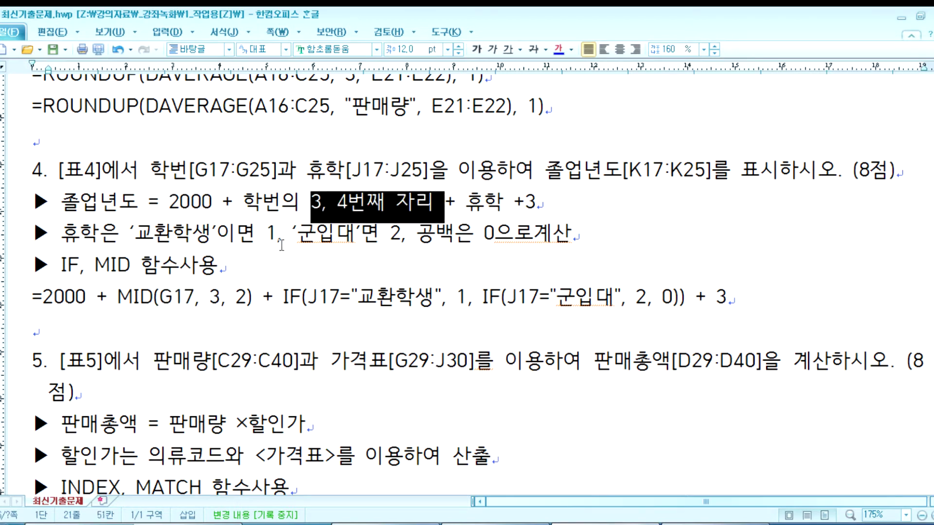
{"action": "left_click", "coordinate": [209, 296]}
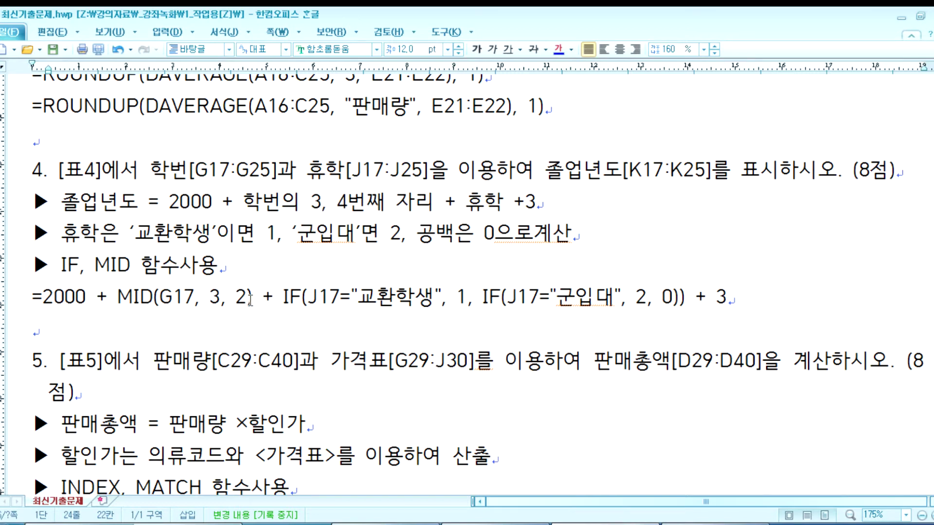
{"action": "left_click_drag", "start_coordinate": [467, 202], "coordinate": [496, 208]}
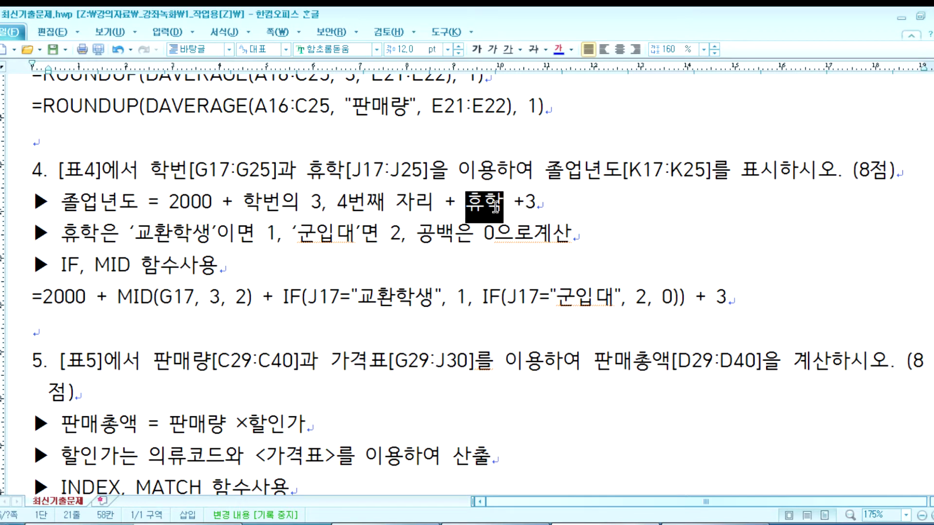
{"action": "left_click_drag", "start_coordinate": [339, 302], "coordinate": [416, 299]}
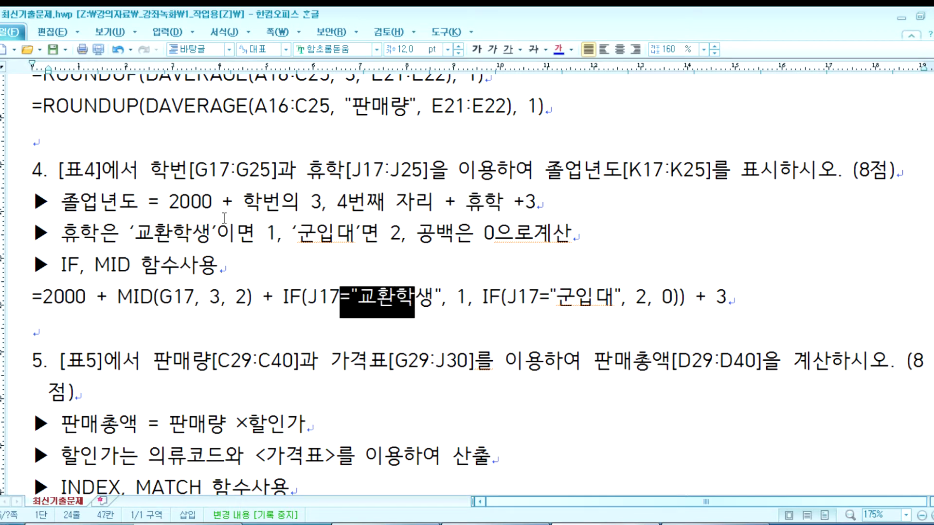
{"action": "left_click", "coordinate": [416, 299]}
{"action": "double_click", "coordinate": [460, 298]}
{"action": "left_click", "coordinate": [460, 297]}
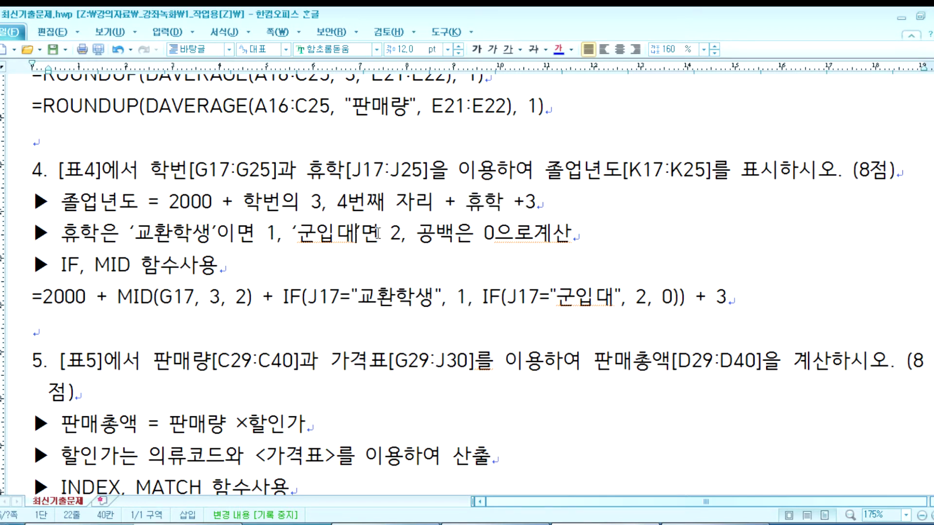
{"action": "double_click", "coordinate": [642, 298]}
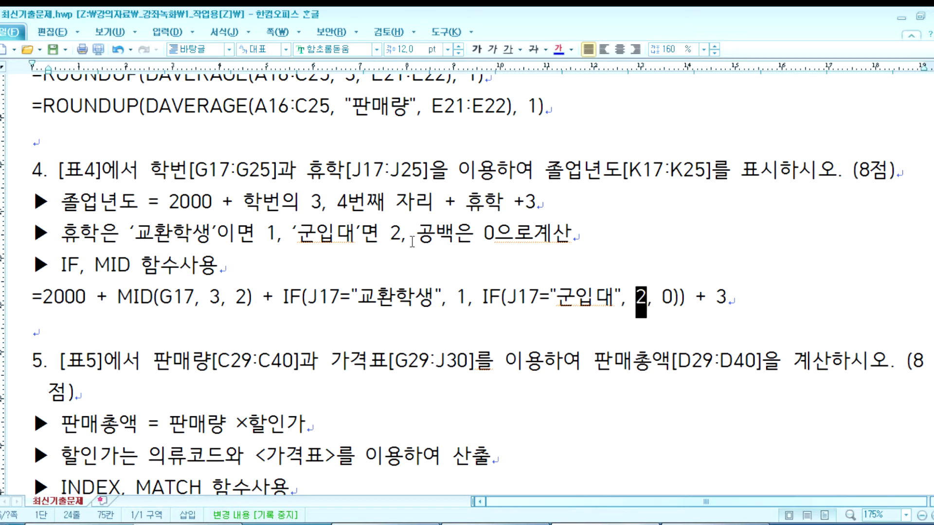
- Insert a space between 0으로 and 계산 in question 4's 휴학 condition
{"action": "left_click", "coordinate": [526, 242]}
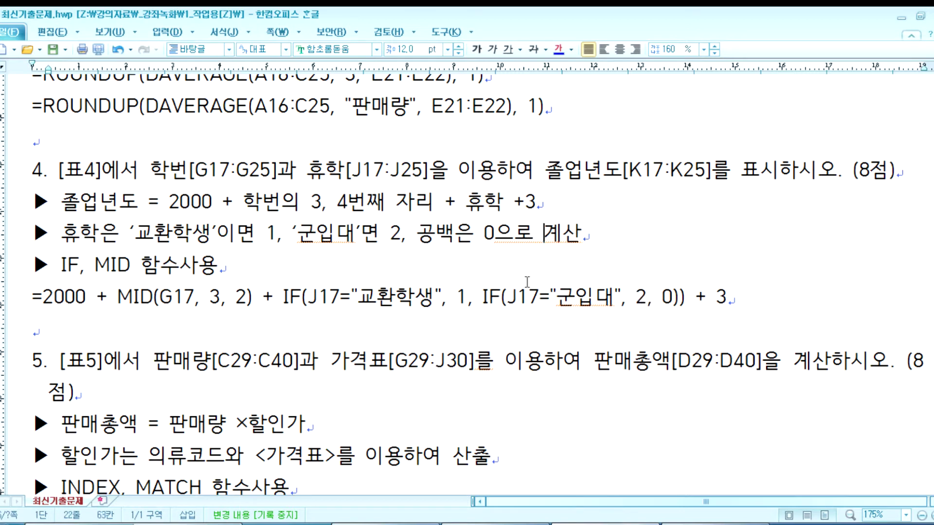
- Try adding a third nested condition, IF(J17=“”, before the final 0 in question 4's formula
{"action": "left_click", "coordinate": [663, 296]}
{"action": "type", "text": "IF(J17=\"군입대"}
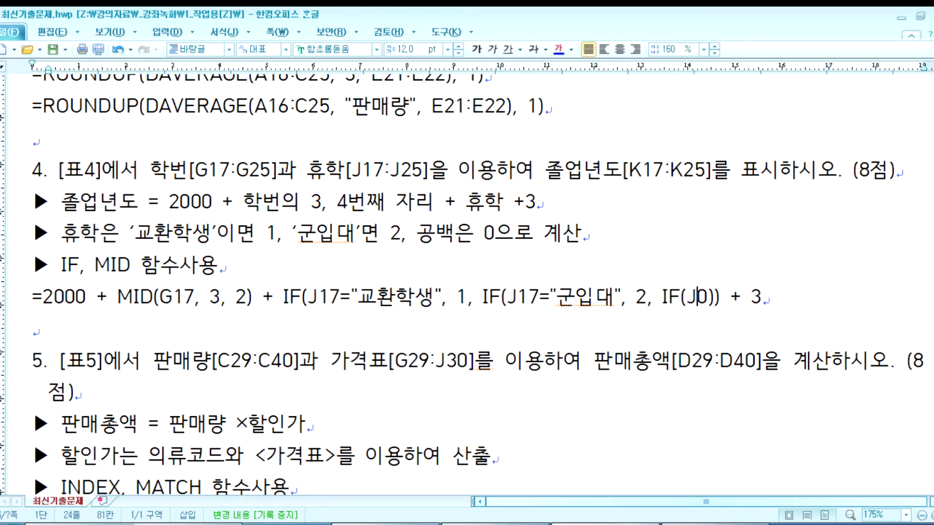
{"action": "type", "text": "\","}
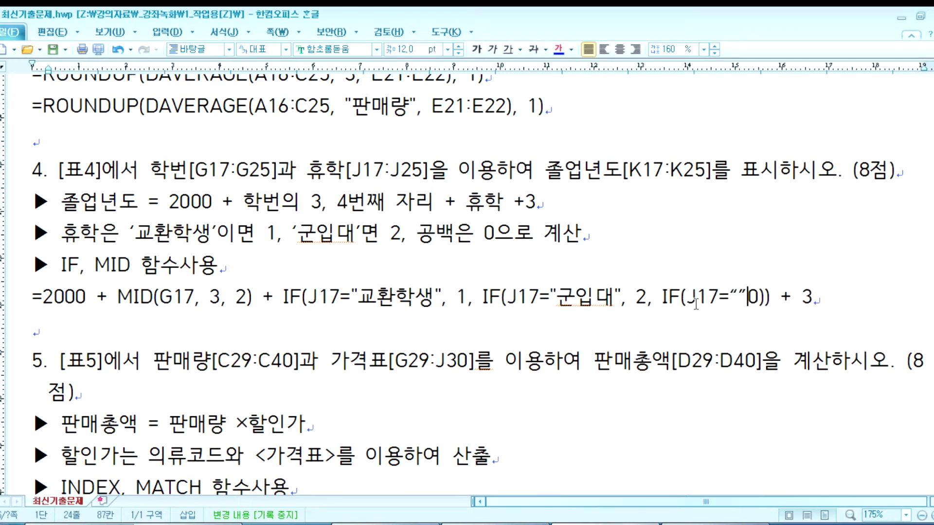
{"action": "key", "text": "Right"}
{"action": "type", "text": "ㅐ"}
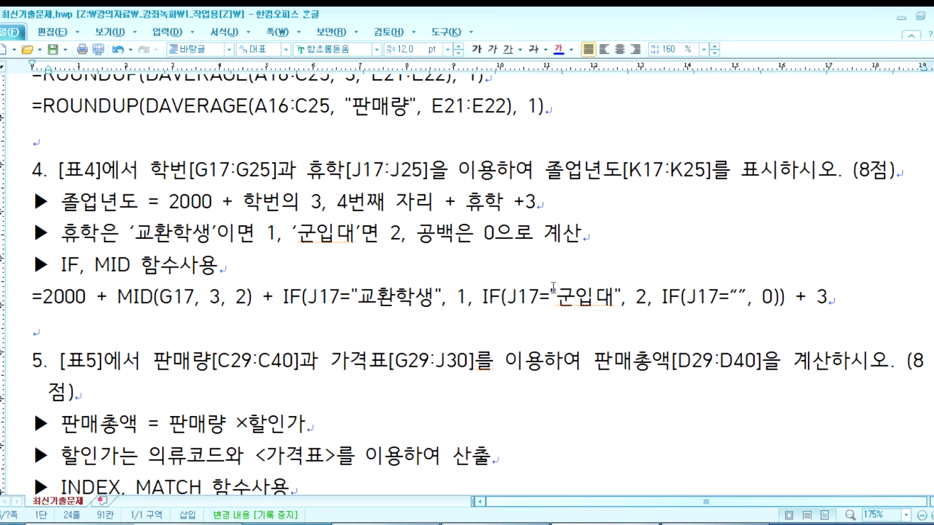
- Switch to Excel, enter 비고 in the blank 휴학 cell J18 as a trial, and clear it again
{"action": "left_click", "coordinate": [495, 524]}
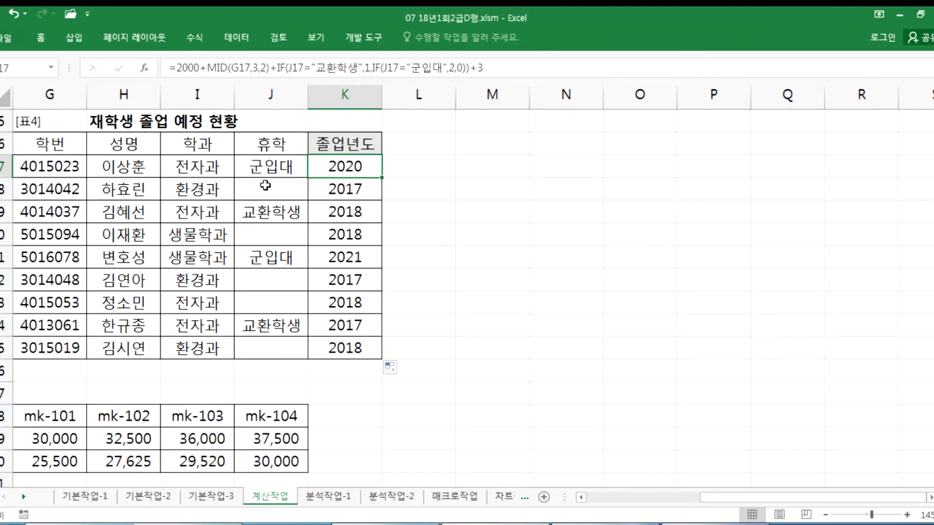
{"action": "left_click", "coordinate": [260, 193]}
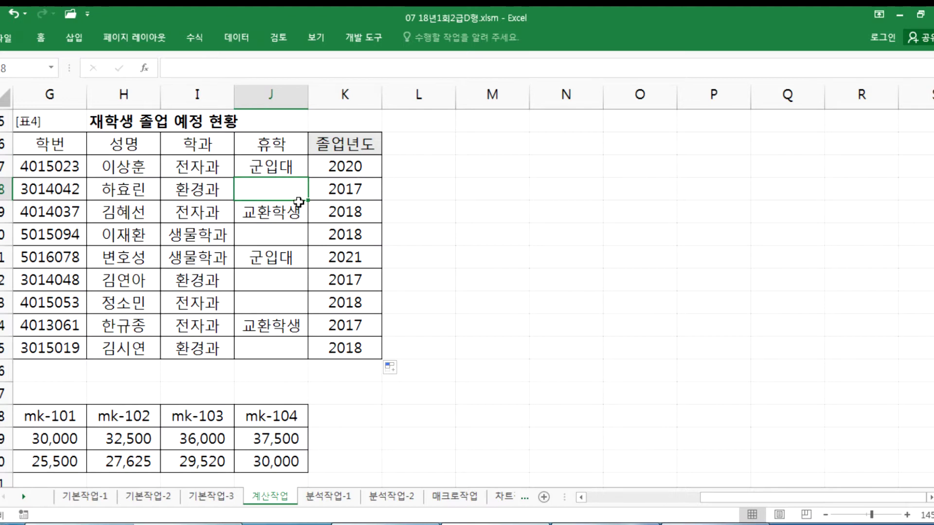
{"action": "type", "text": "비고"}
{"action": "key", "text": "Return"}
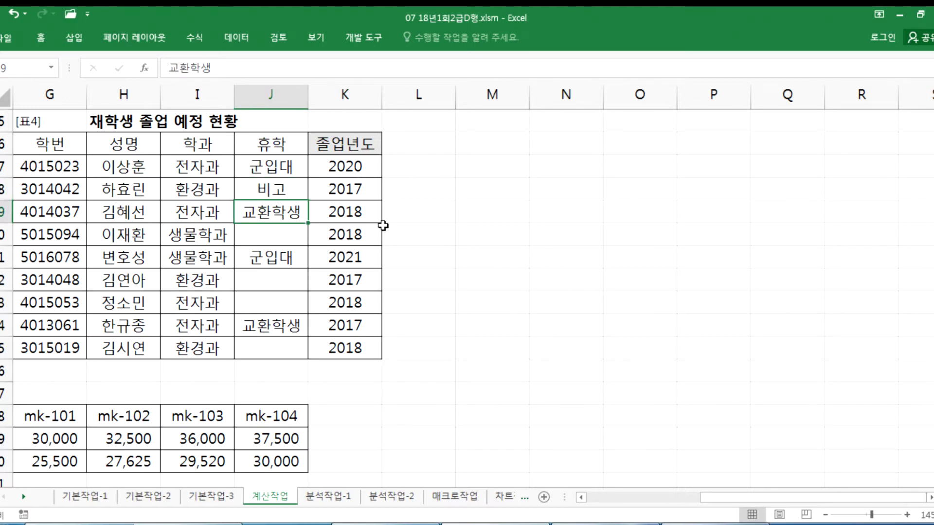
{"action": "key", "text": "Up"}
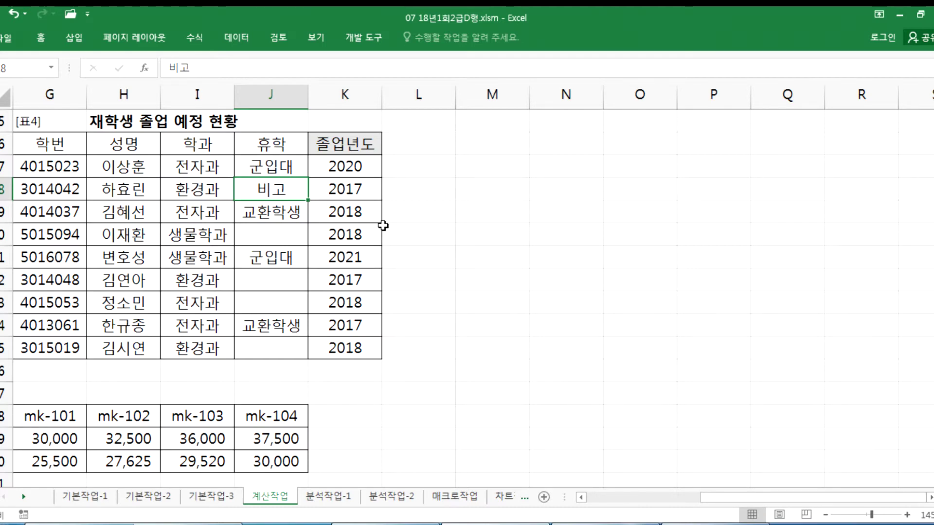
{"action": "key", "text": "Delete"}
{"action": "key", "text": "Up"}
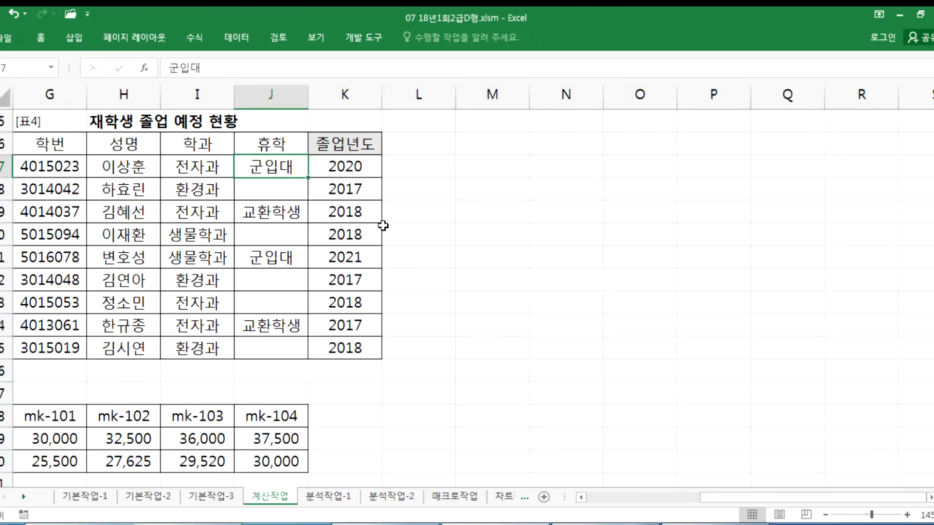
- Return to the 한글 document and remove the third condition IF(J17=“”, from question 4's formula
{"action": "key", "text": "alt+Tab"}
{"action": "left_click_drag", "start_coordinate": [661, 297], "coordinate": [753, 299]}
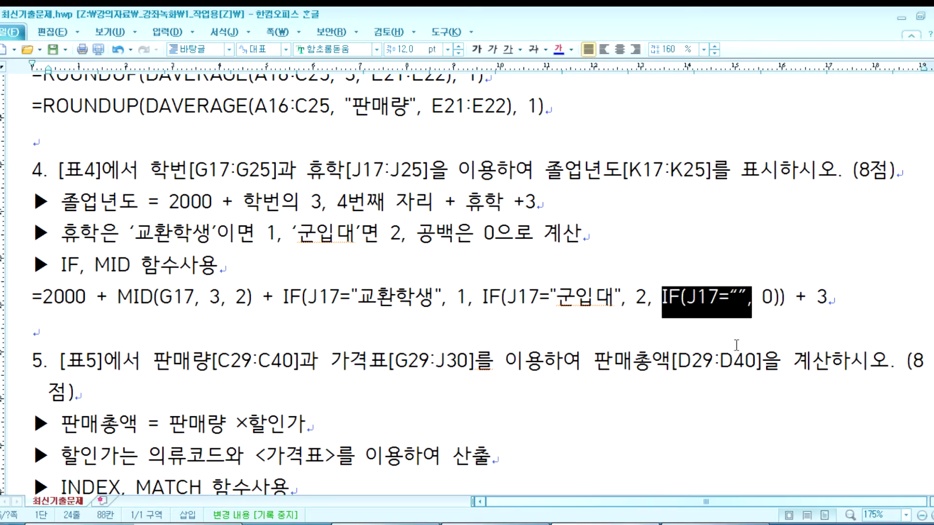
{"action": "key", "text": "BackSpace"}
{"action": "key", "text": "BackSpace"}
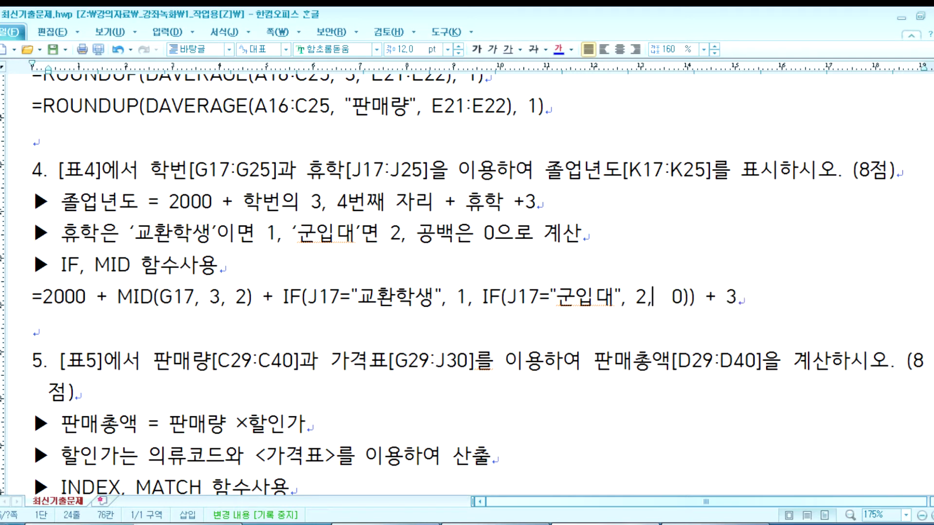
- Check the two IF conditions and their values 1, 2 and 0 against question 4's 휴학 rule
{"action": "left_click_drag", "start_coordinate": [377, 297], "coordinate": [445, 298]}
{"action": "double_click", "coordinate": [581, 298]}
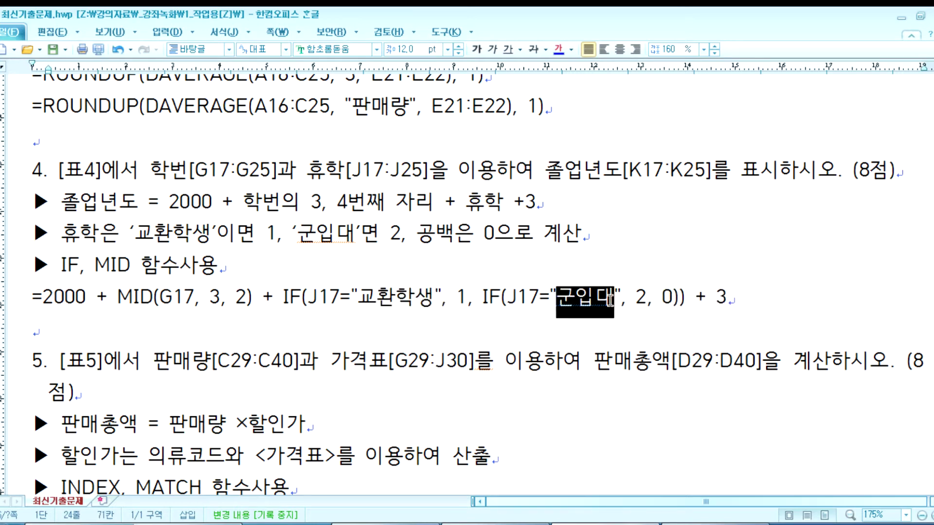
{"action": "left_click", "coordinate": [651, 300]}
{"action": "double_click", "coordinate": [667, 298]}
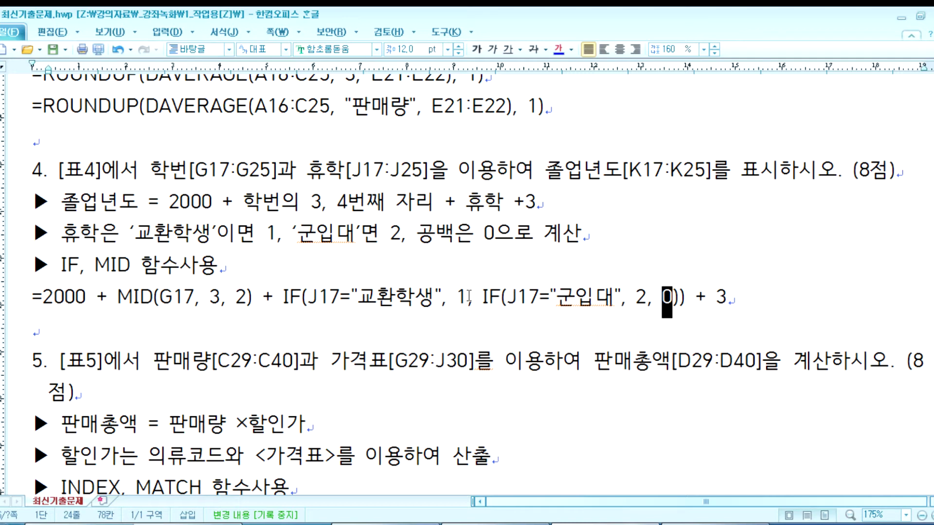
{"action": "double_click", "coordinate": [270, 234]}
{"action": "double_click", "coordinate": [396, 234]}
{"action": "double_click", "coordinate": [488, 236]}
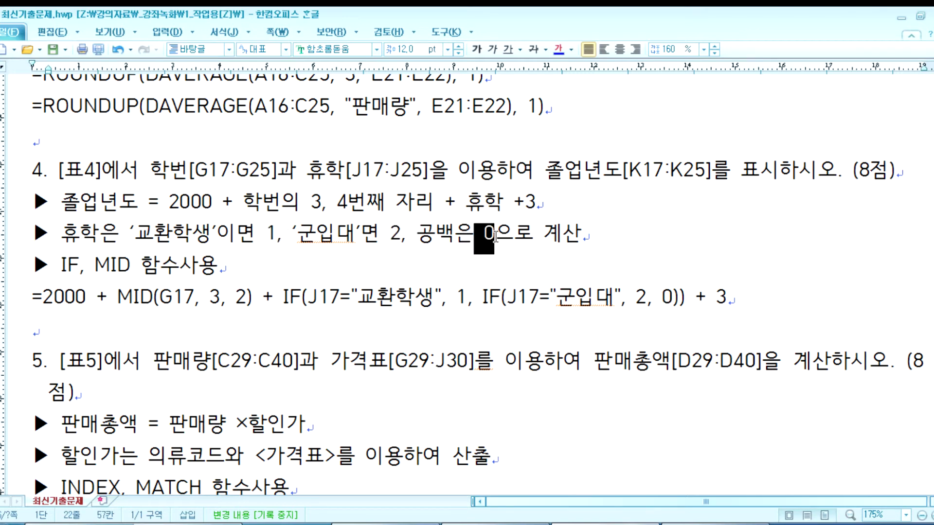
{"action": "left_click_drag", "start_coordinate": [340, 296], "coordinate": [396, 297]}
{"action": "left_click_drag", "start_coordinate": [540, 297], "coordinate": [596, 297]}
{"action": "left_click", "coordinate": [662, 297]}
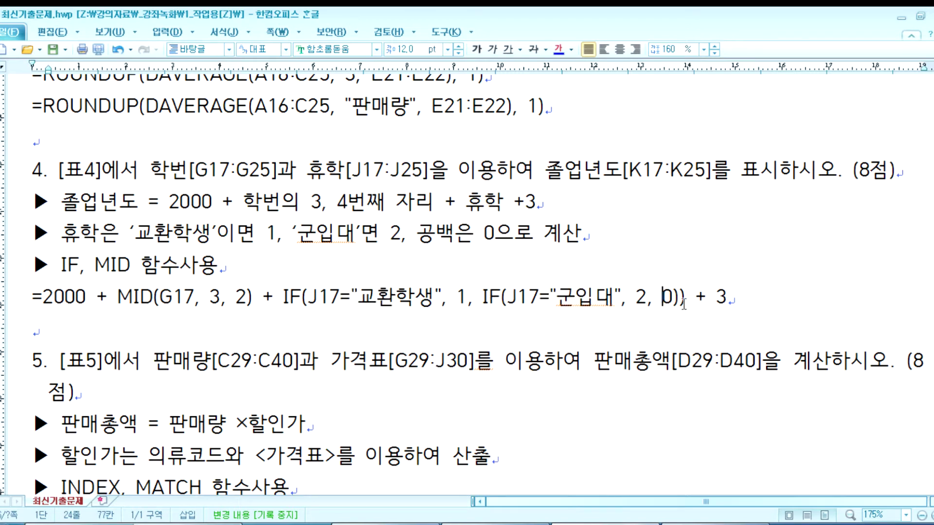
- Examine how the two closing parentheses pair with both IF functions and where + 3 follows them
{"action": "left_click_drag", "start_coordinate": [684, 298], "coordinate": [672, 298]}
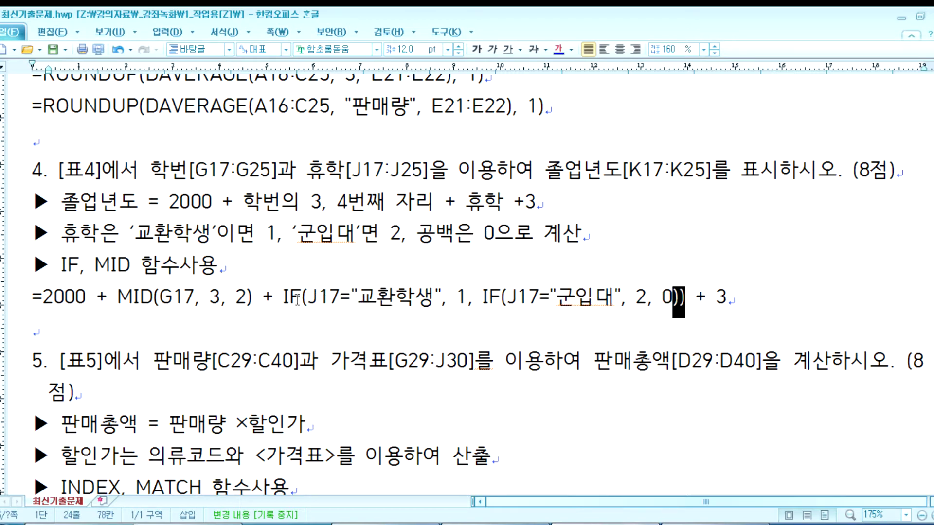
{"action": "left_click_drag", "start_coordinate": [302, 298], "coordinate": [309, 298]}
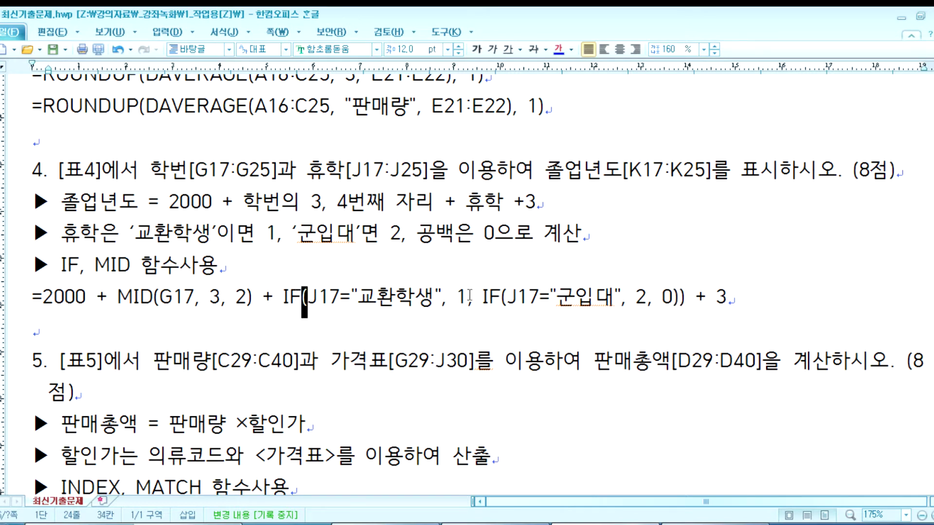
{"action": "left_click_drag", "start_coordinate": [501, 297], "coordinate": [507, 298]}
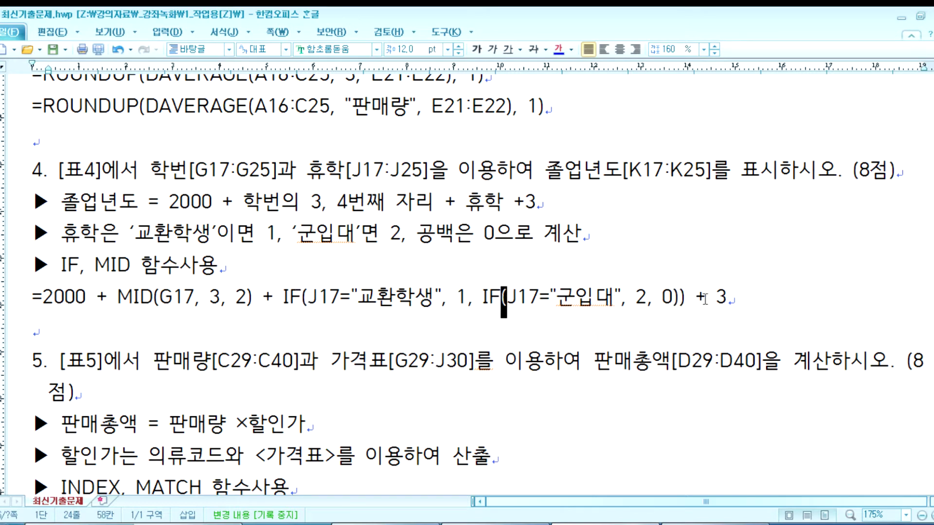
{"action": "left_click_drag", "start_coordinate": [674, 298], "coordinate": [688, 298]}
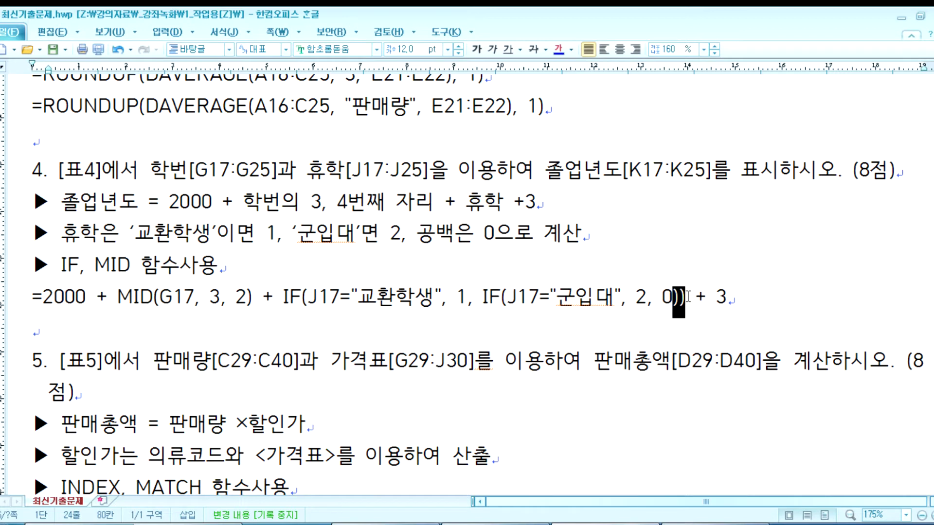
{"action": "left_click", "coordinate": [687, 298]}
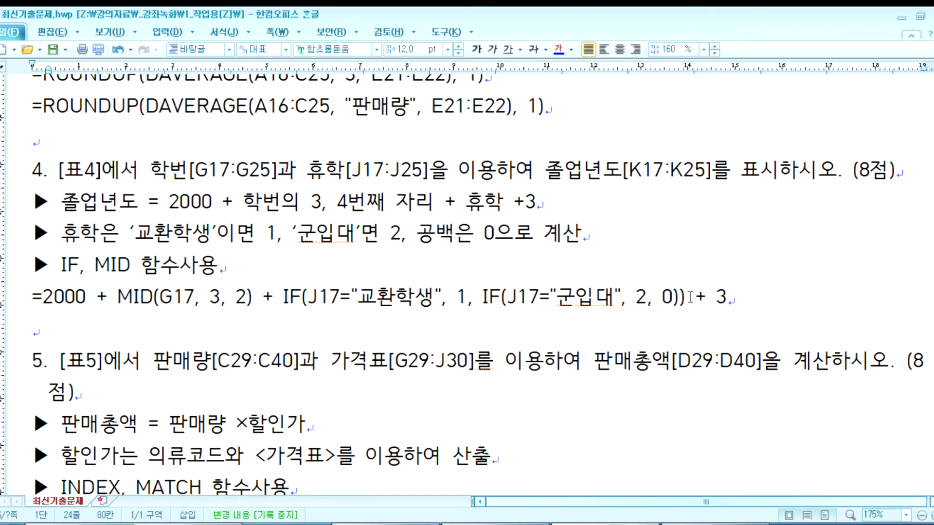
{"action": "left_click_drag", "start_coordinate": [690, 298], "coordinate": [760, 297]}
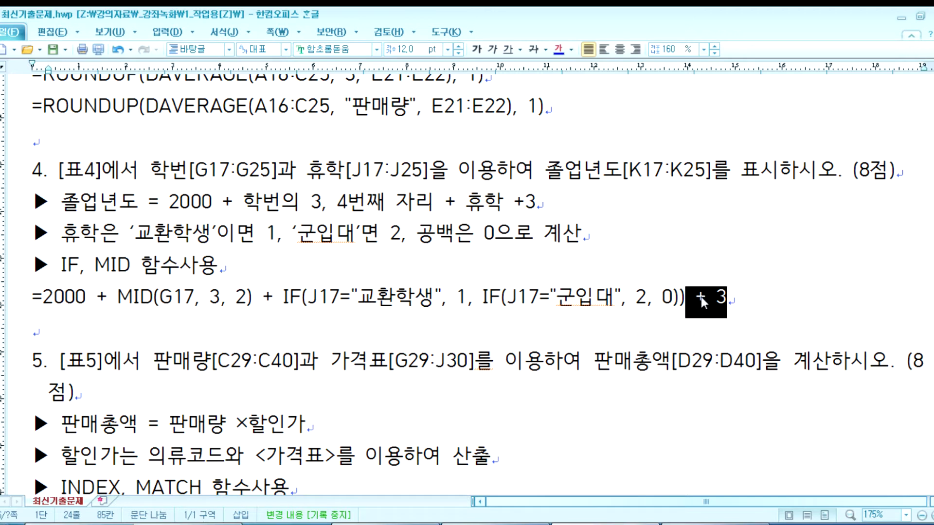
{"action": "left_click_drag", "start_coordinate": [673, 298], "coordinate": [697, 298]}
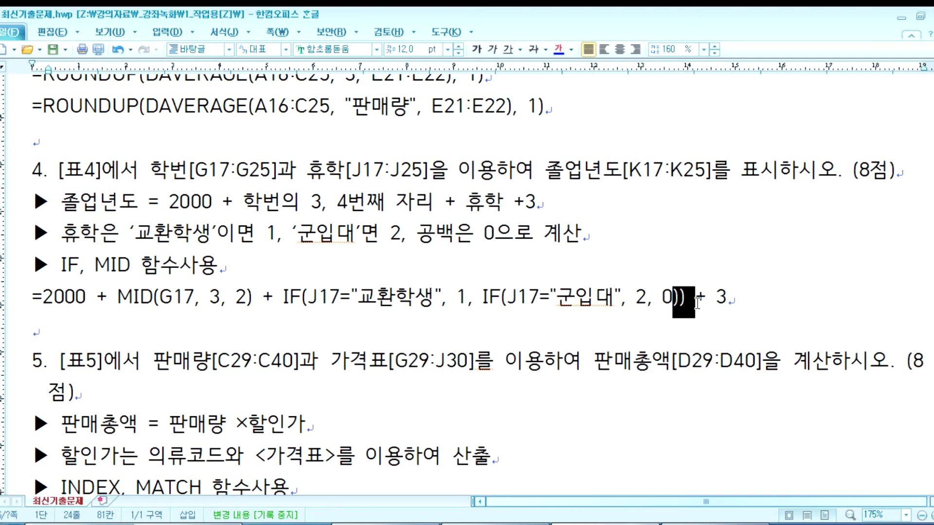
{"action": "left_click", "coordinate": [688, 299]}
{"action": "left_click_drag", "start_coordinate": [686, 298], "coordinate": [743, 297]}
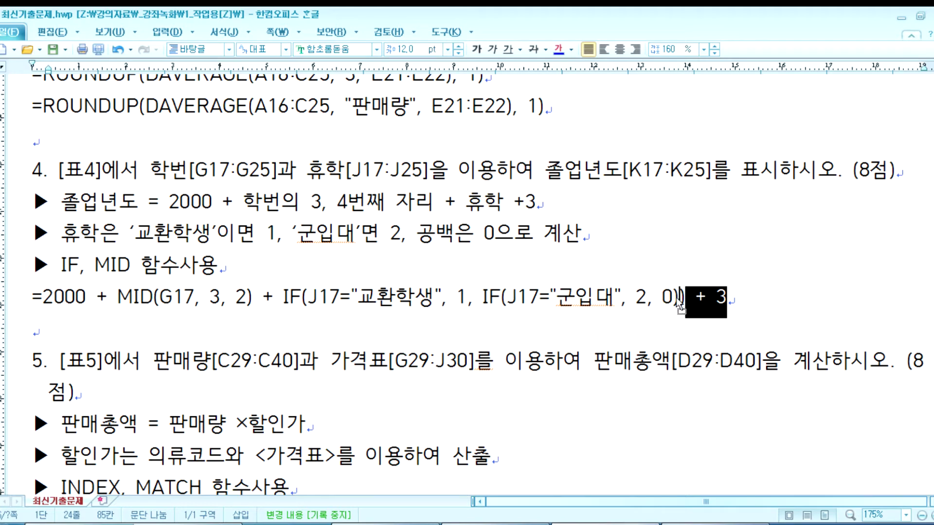
{"action": "left_click", "coordinate": [695, 300]}
{"action": "left_click_drag", "start_coordinate": [672, 297], "coordinate": [685, 298]}
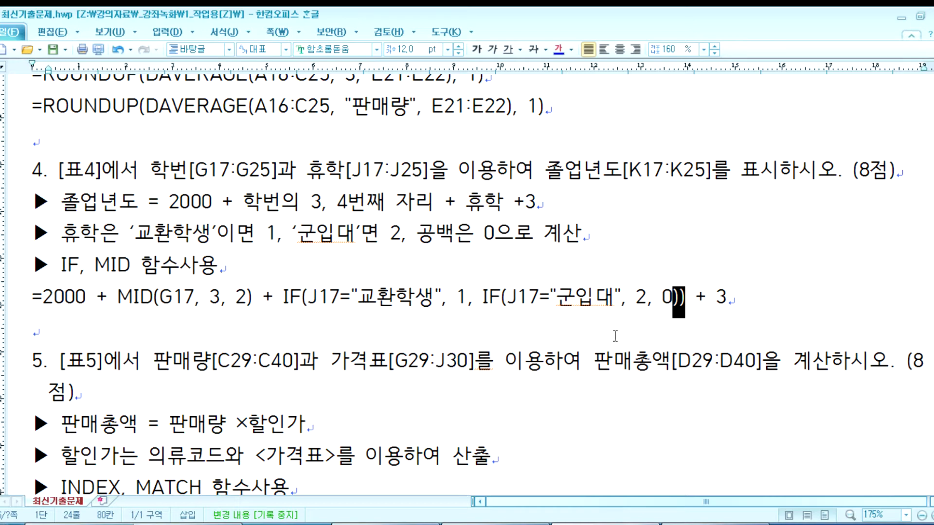
- Switch to Excel and go to cell A26, bringing the [표5] 의류 판매 현황 table into view
{"action": "key", "text": "alt+Tab"}
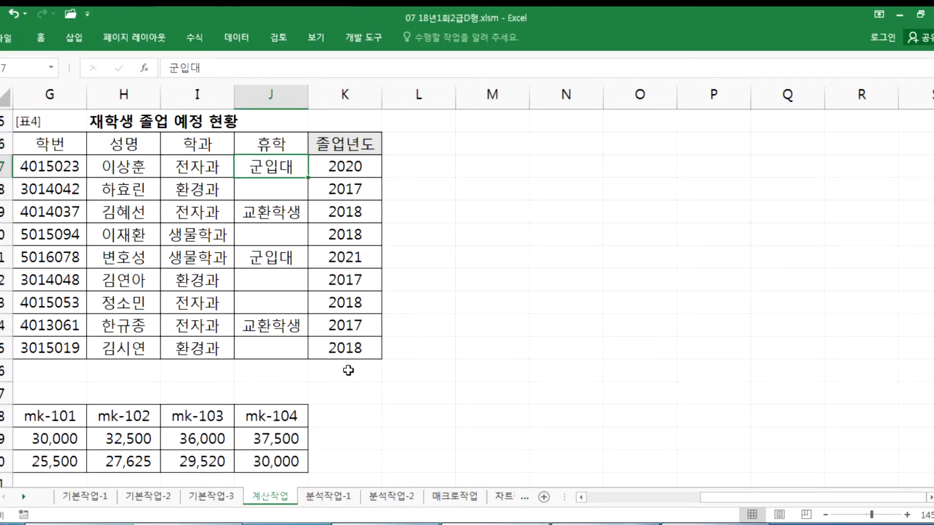
{"action": "left_click", "coordinate": [349, 370]}
{"action": "key", "text": "Home"}
{"action": "scroll", "coordinate": [411, 345], "scroll_direction": "down", "scroll_amount": 3}
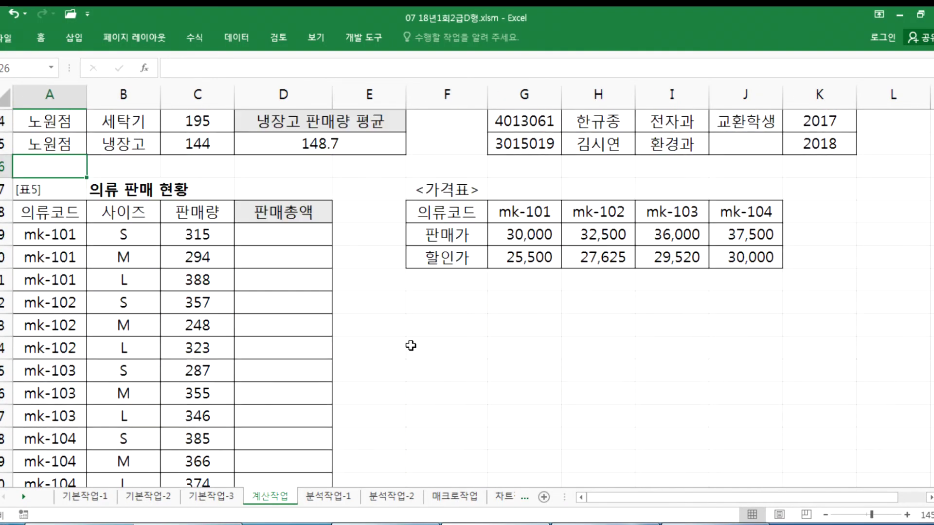
- Examine the 의류코드 headings G28:J28 of the <가격표> against [표5], returning to the first 판매총액 cell D29
{"action": "scroll", "coordinate": [411, 345], "scroll_direction": "down", "scroll_amount": 1}
{"action": "left_click", "coordinate": [284, 184]}
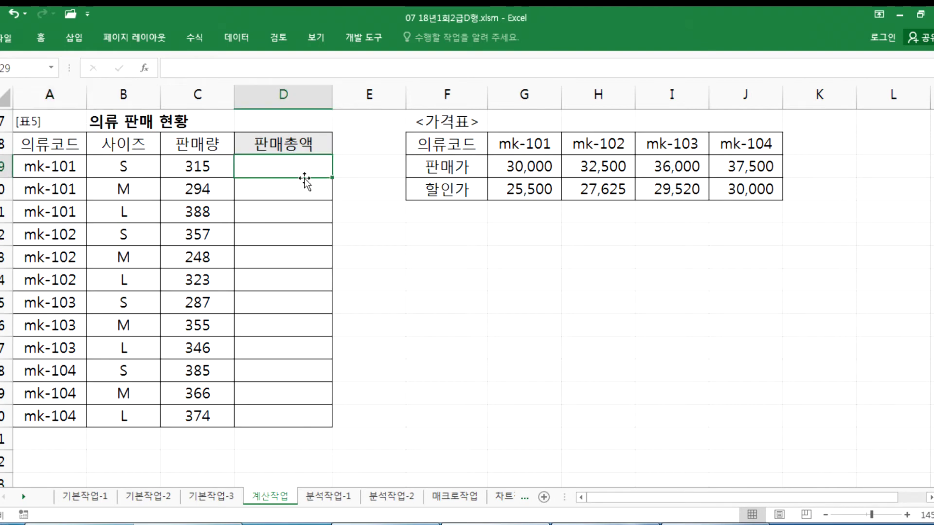
{"action": "left_click_drag", "start_coordinate": [525, 144], "coordinate": [755, 140]}
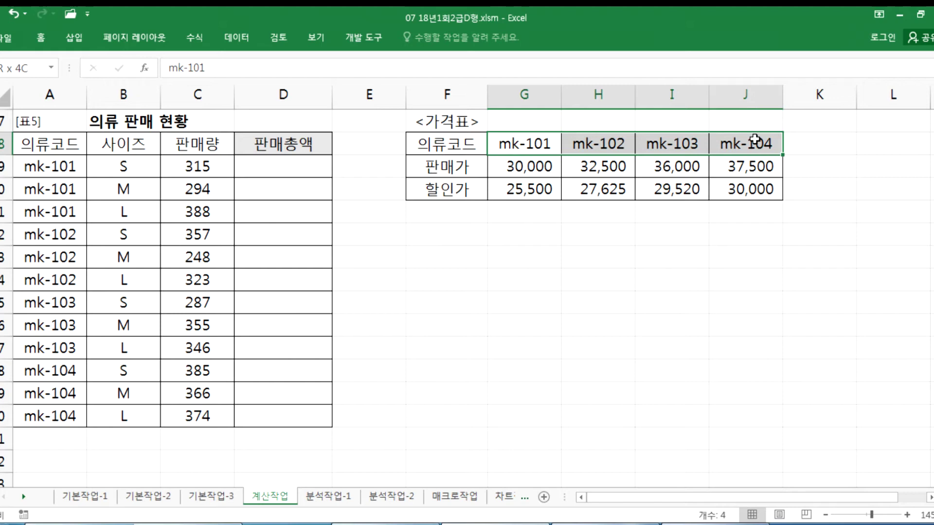
{"action": "left_click", "coordinate": [282, 172]}
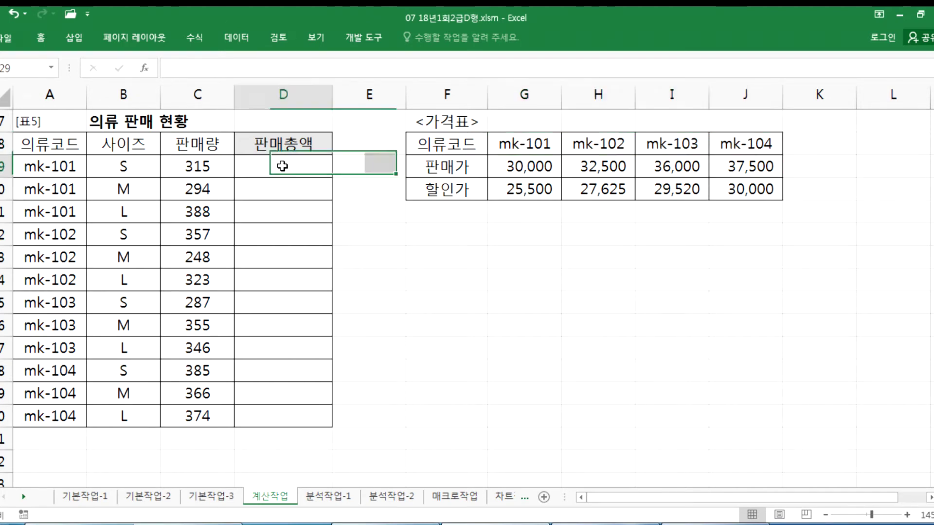
- Switch to the 한글 document, copy question 5 with its conditions, and paste it into Notepad in place of the existing text
{"action": "key", "text": "alt+Tab"}
{"action": "scroll", "coordinate": [132, 263], "scroll_direction": "down", "scroll_amount": 4}
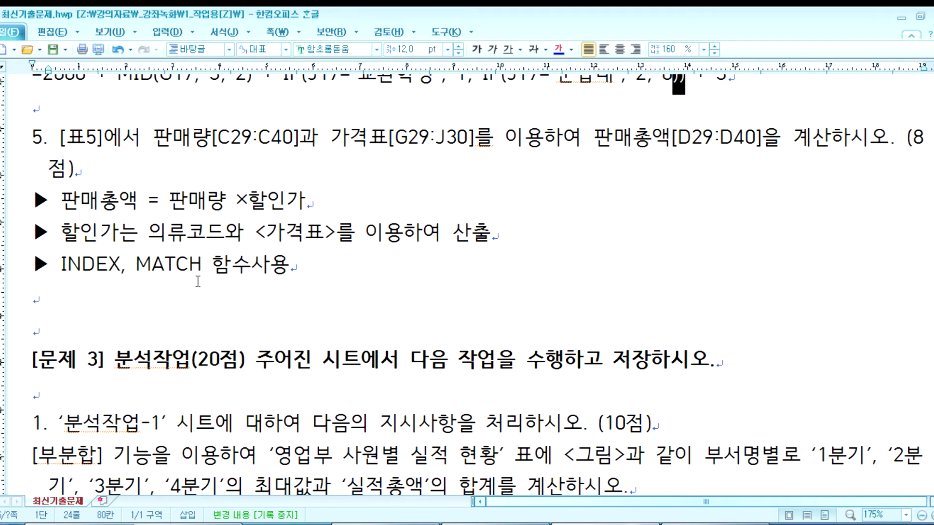
{"action": "scroll", "coordinate": [206, 288], "scroll_direction": "up", "scroll_amount": 1}
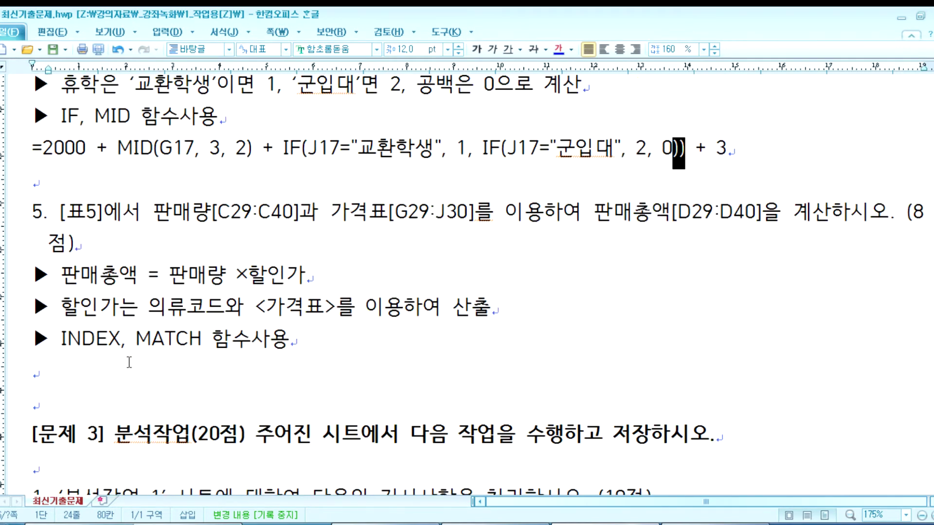
{"action": "left_click", "coordinate": [41, 373]}
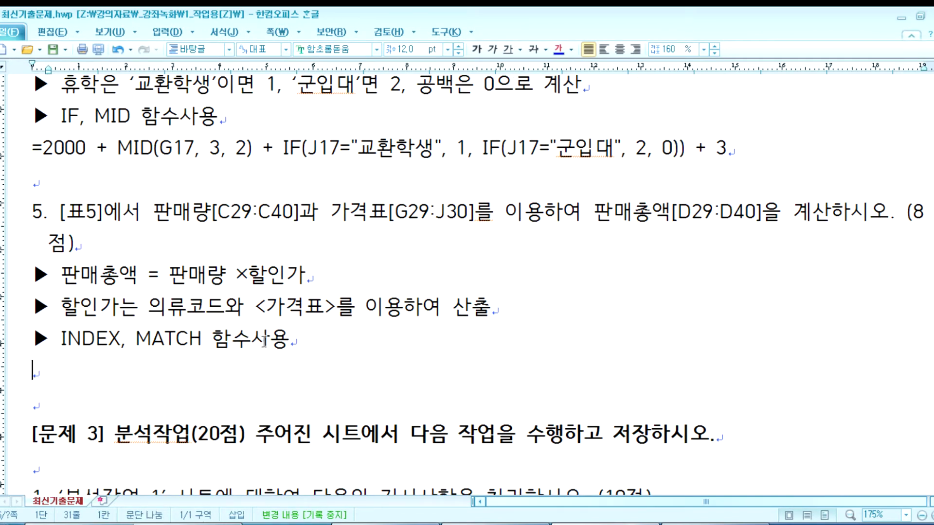
{"action": "scroll", "coordinate": [264, 341], "scroll_direction": "down", "scroll_amount": 1}
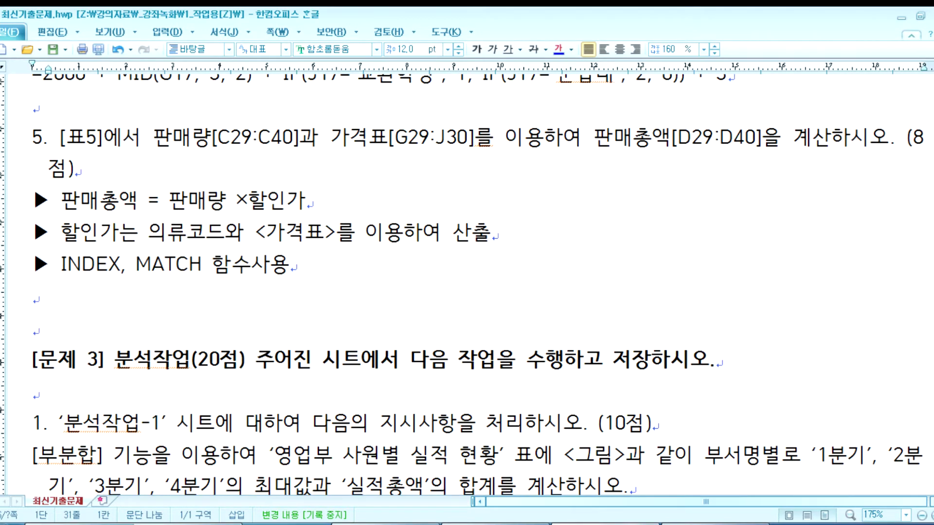
{"action": "left_click_drag", "start_coordinate": [32, 292], "coordinate": [32, 146]}
{"action": "key", "text": "ctrl+c"}
{"action": "key", "text": "alt+Tab"}
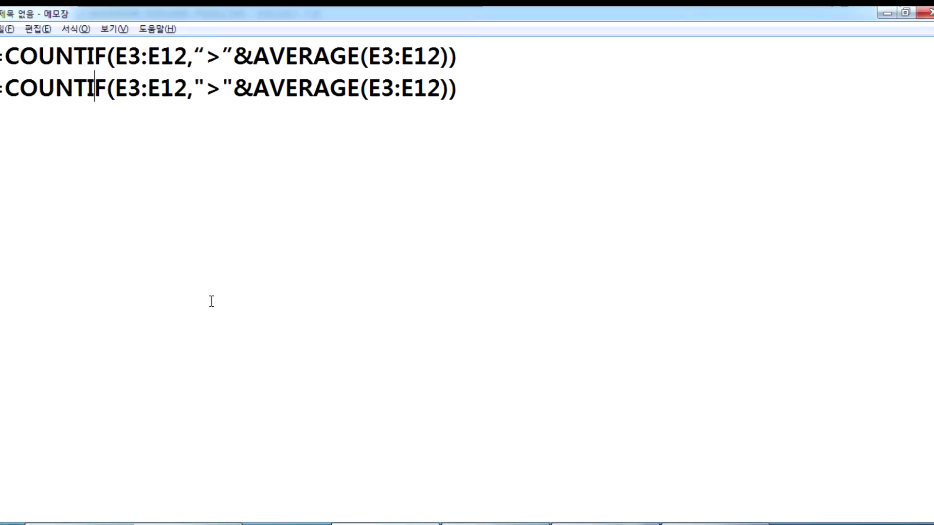
{"action": "key", "text": "ctrl+a"}
{"action": "key", "text": "ctrl+v"}
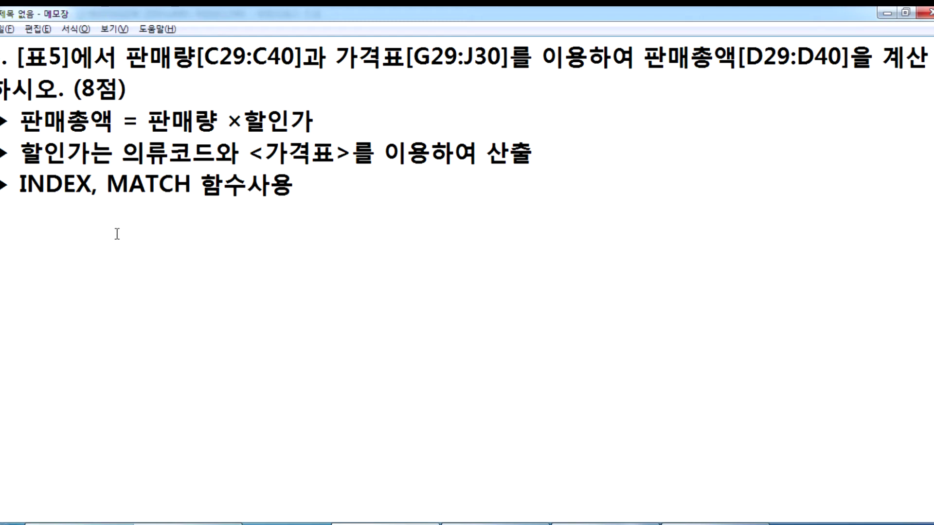
- Write the INDEX function's syntax below the pasted question as =INDEX(범위, 줄, 칸)
{"action": "type", "text": "=INDEX"}
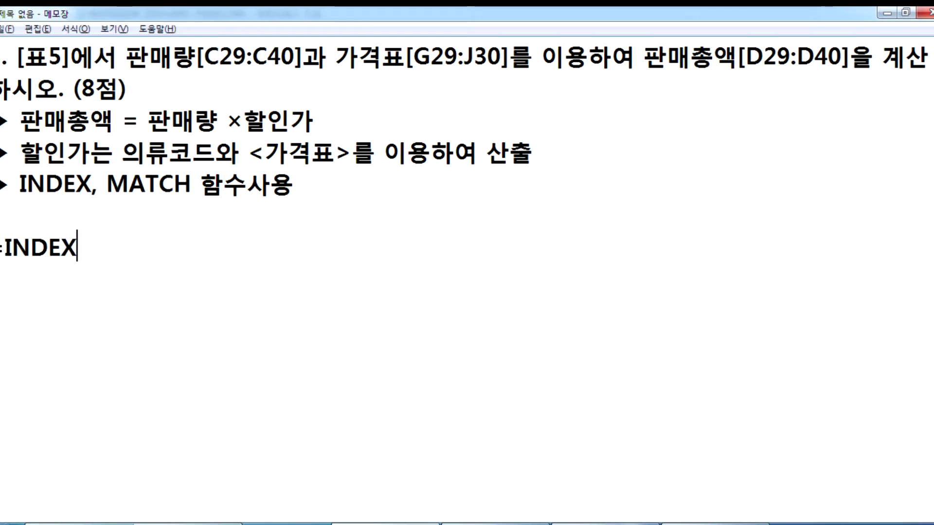
{"action": "type", "text": "(범위"}
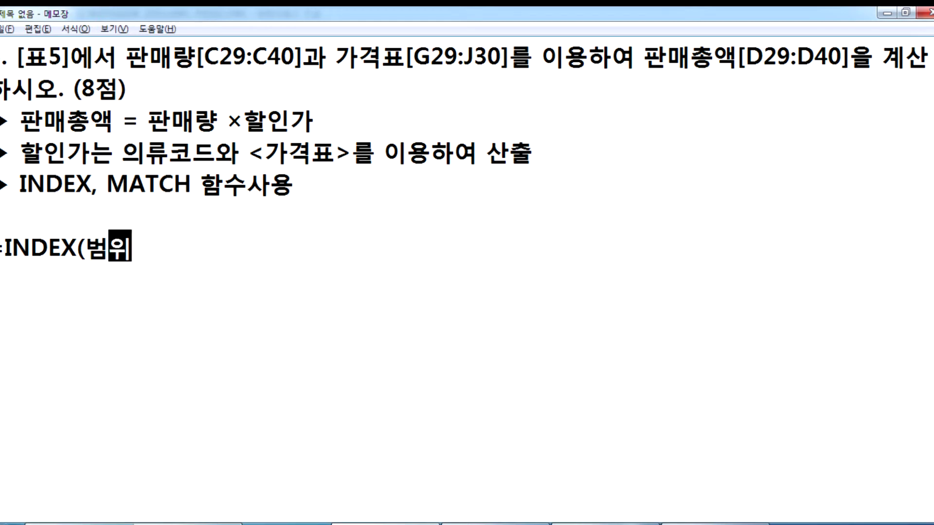
{"action": "type", "text": ", 줄, 칸)"}
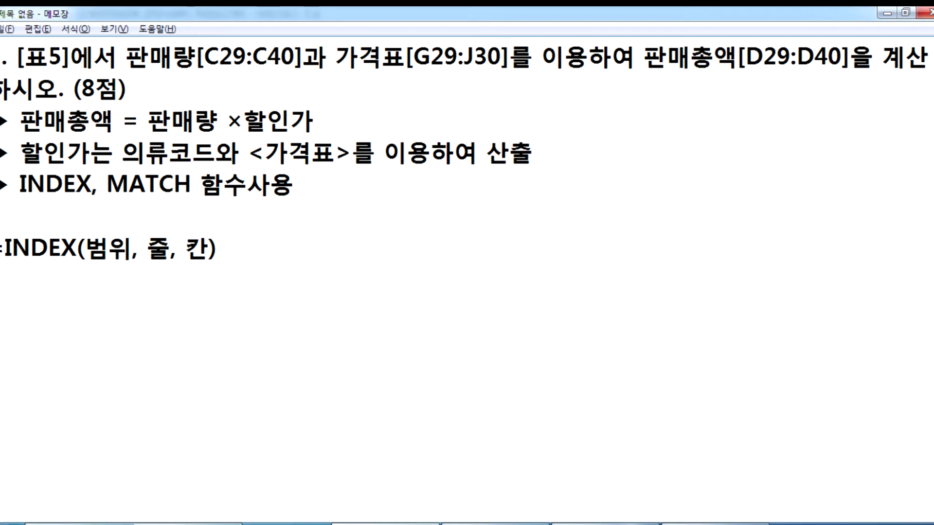
- Add the MATCH function's syntax on a new line as =MATCH(찾는 값, 범위, 옵션)
{"action": "key", "text": "Return"}
{"action": "type", "text": "=MA"}
{"action": "type", "text": "TCH(찾느"}
{"action": "type", "text": "는 값,"}
{"action": "type", "text": "범위, 옵션"}
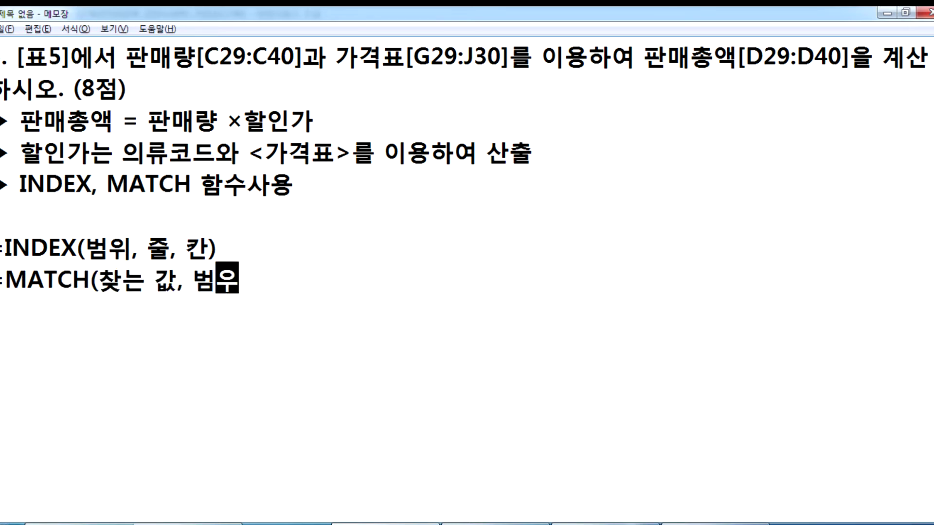
{"action": "type", "text": ")"}
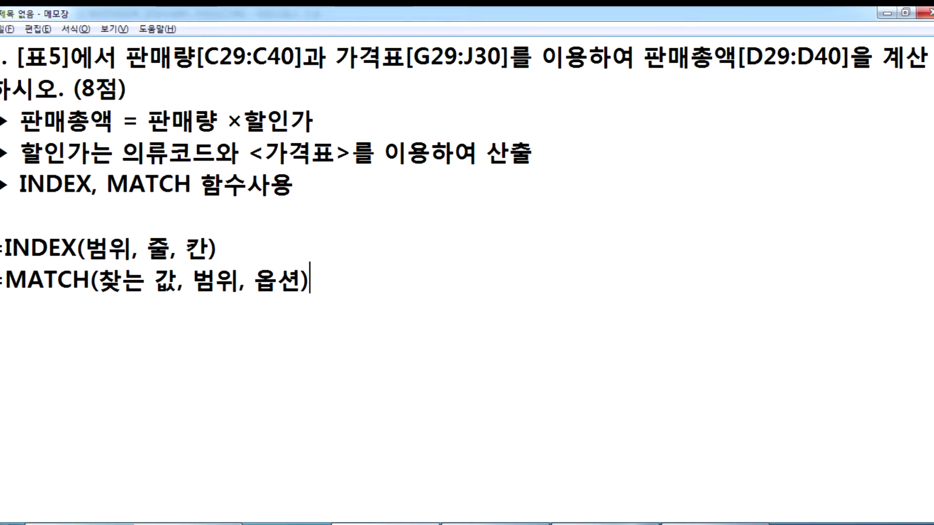
- Append the note 옵션 = 0 > 반드시 같은 값 to the MATCH syntax line and start a new line
{"action": "type", "text": " 옵션 "}
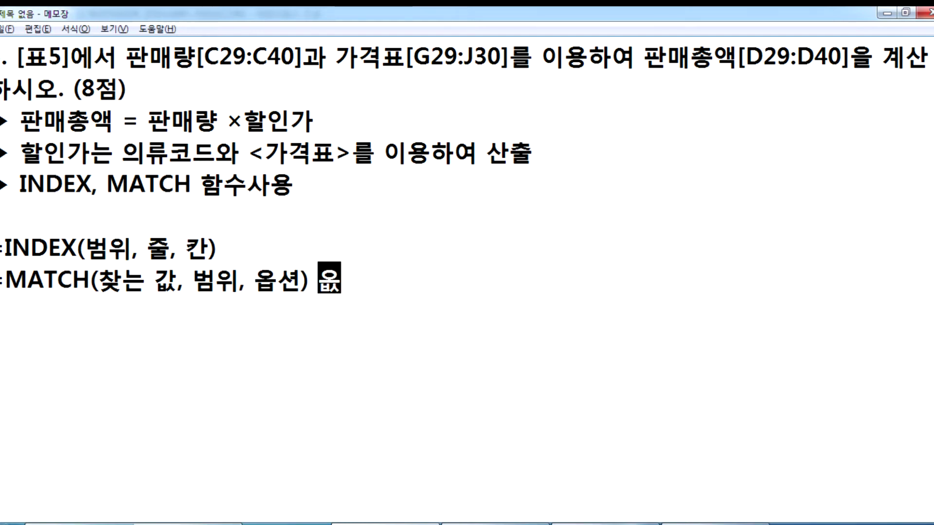
{"action": "type", "text": "= 0"}
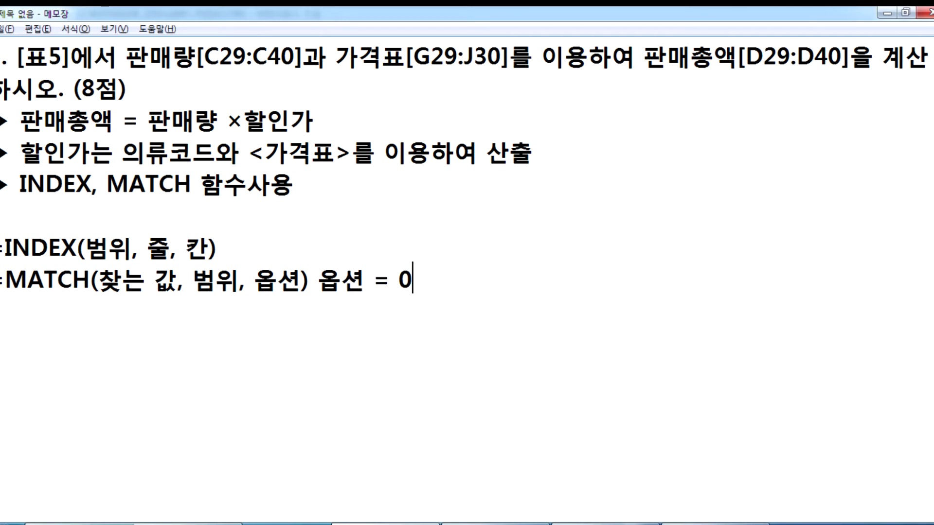
{"action": "type", "text": " > QK"}
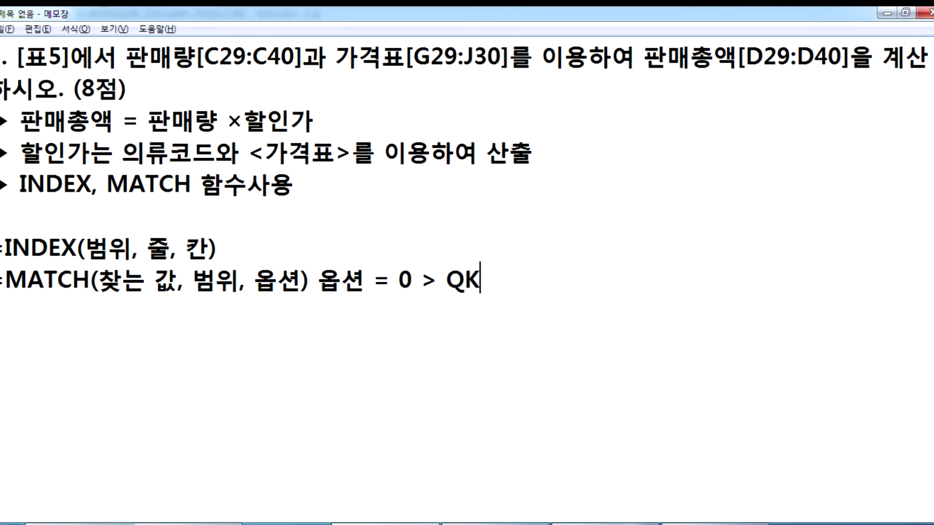
{"action": "key", "text": "BackSpace"}
{"action": "key", "text": "BackSpace"}
{"action": "type", "text": "밥"}
{"action": "key", "text": "BackSpace"}
{"action": "type", "text": "ㄴ드시 ㄱㅏㅌ은 값"}
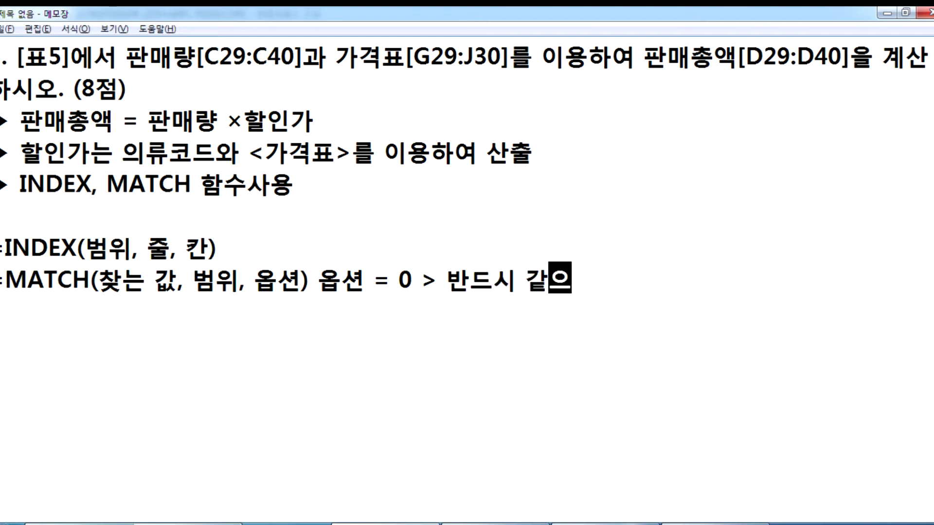
{"action": "key", "text": "Return"}
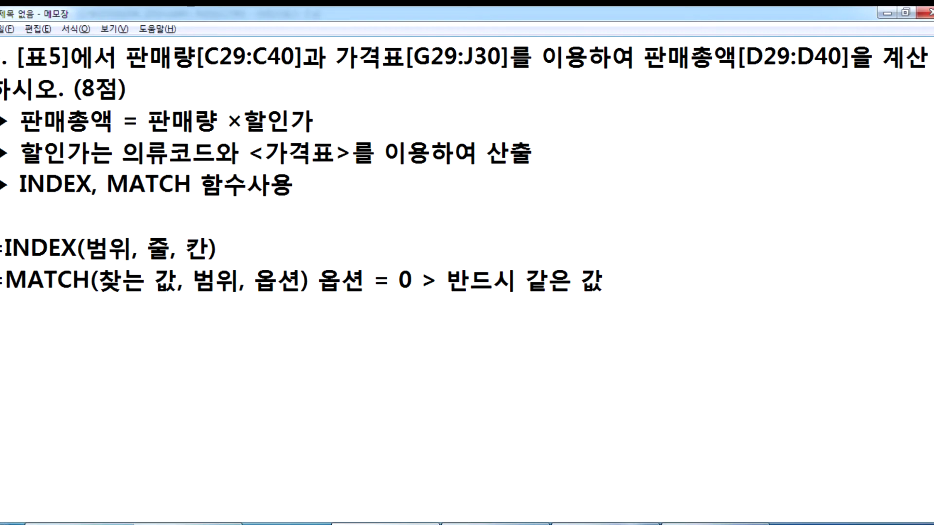
- Check the 판매량 and 할인가 terms in the pasted question's 판매총액 rule
{"action": "left_click_drag", "start_coordinate": [154, 122], "coordinate": [214, 124]}
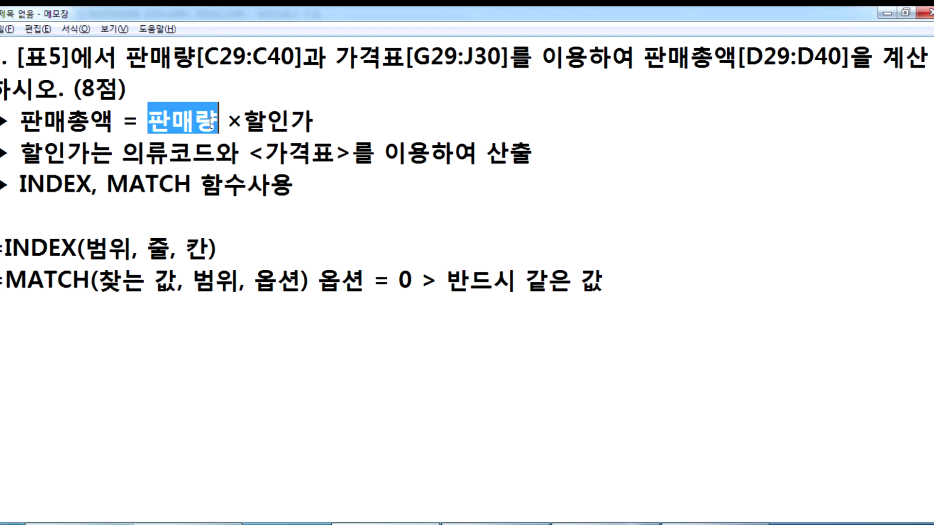
{"action": "left_click", "coordinate": [244, 121]}
{"action": "left_click_drag", "start_coordinate": [148, 122], "coordinate": [196, 122]}
- Switch to Excel, check the first 판매량 cell C29, and open the 판매총액 cell D29 for editing
{"action": "key", "text": "alt+Tab"}
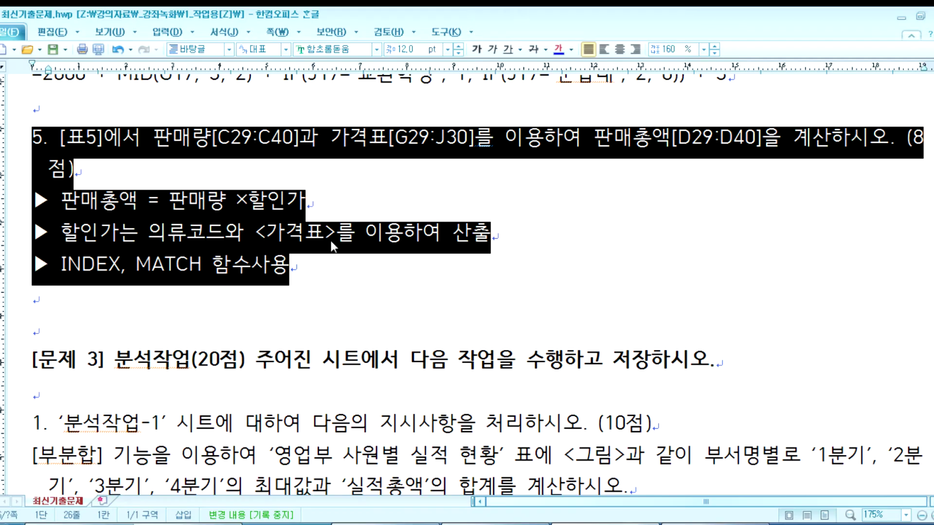
{"action": "key", "text": "alt+Tab"}
{"action": "left_click", "coordinate": [501, 523]}
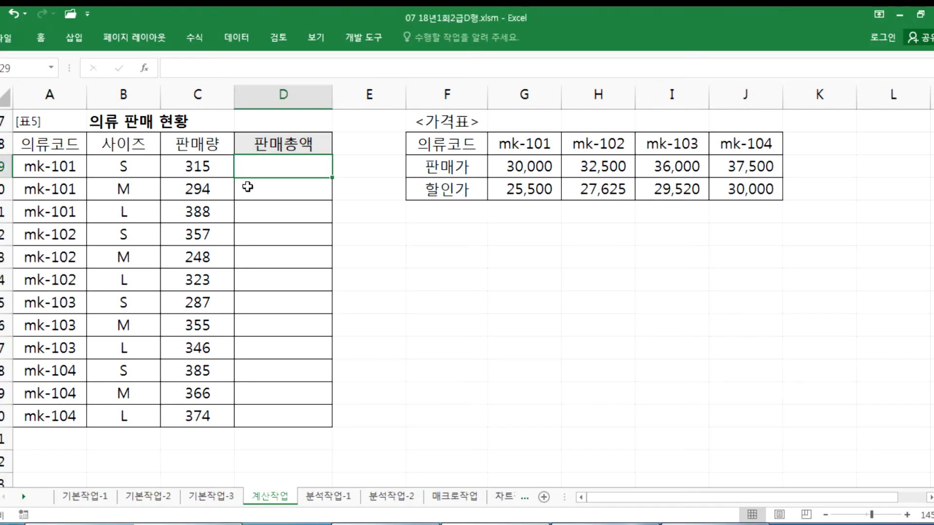
{"action": "left_click", "coordinate": [191, 168]}
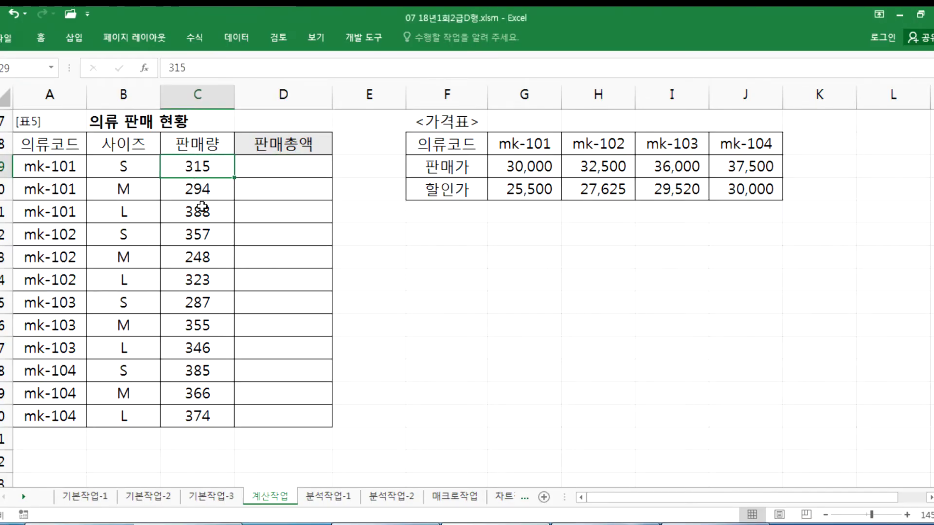
{"action": "left_click", "coordinate": [277, 168]}
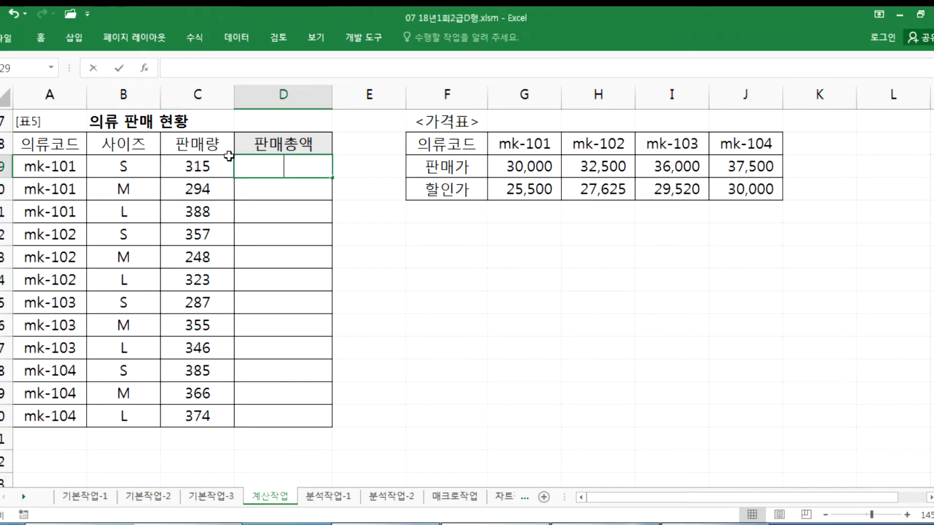
{"action": "type", "text": "="}
{"action": "left_click", "coordinate": [185, 158]}
{"action": "type", "text": "*"}
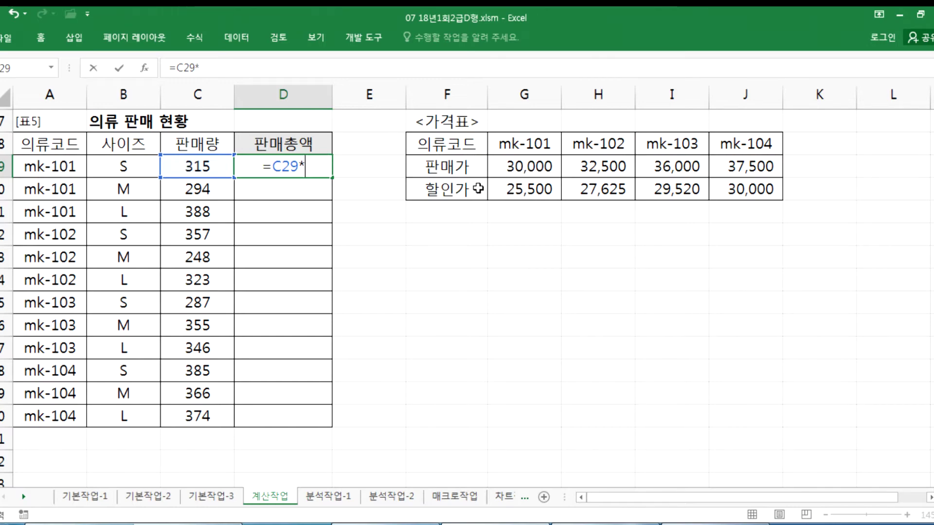
{"action": "key", "text": "alt+Tab"}
{"action": "key", "text": "alt+Tab"}
{"action": "left_click_drag", "start_coordinate": [523, 144], "coordinate": [718, 138]}
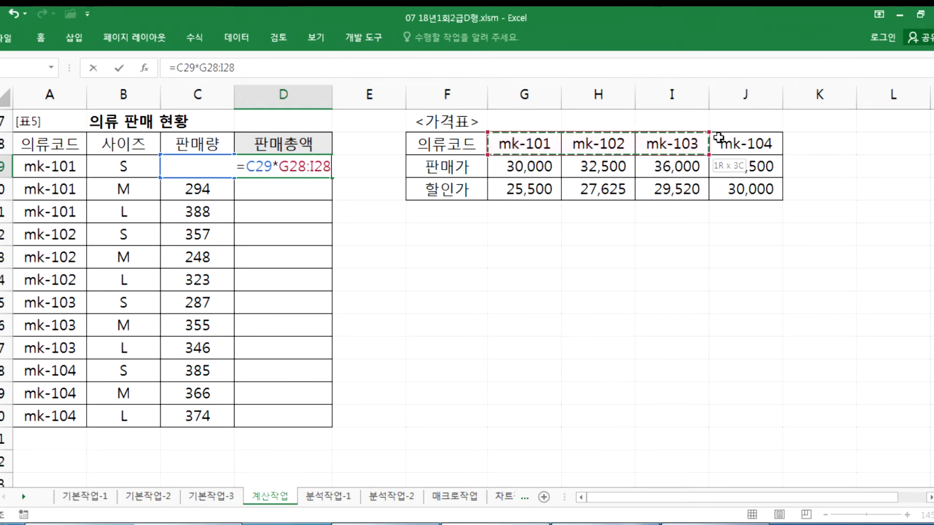
{"action": "left_click", "coordinate": [513, 189]}
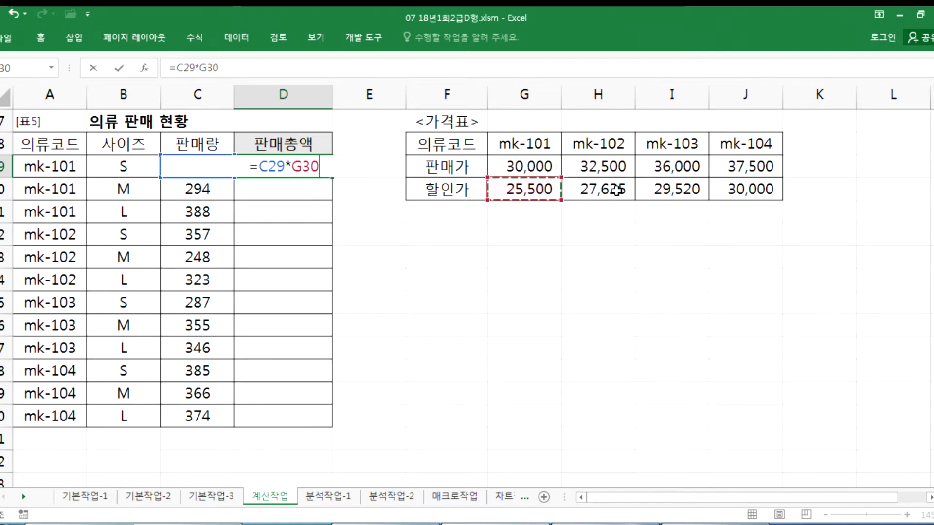
{"action": "double_click", "coordinate": [305, 167]}
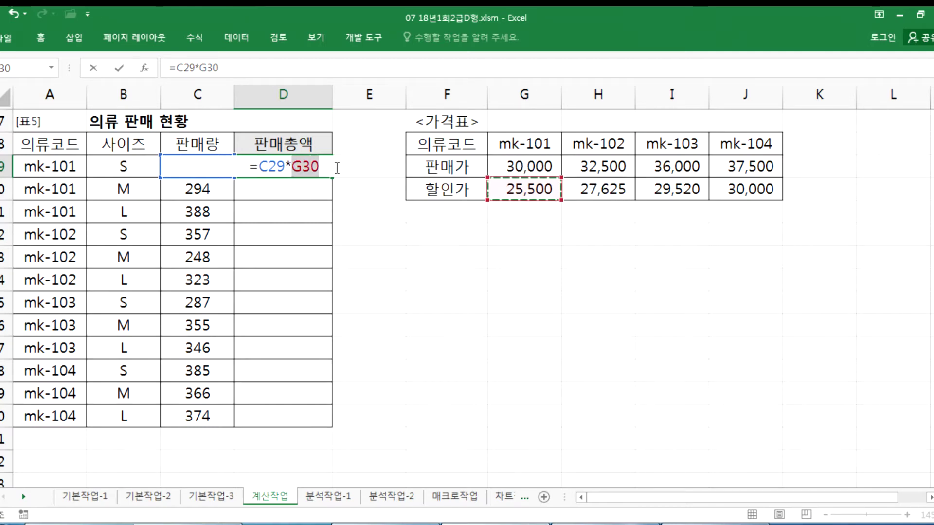
{"action": "key", "text": "alt+Tab"}
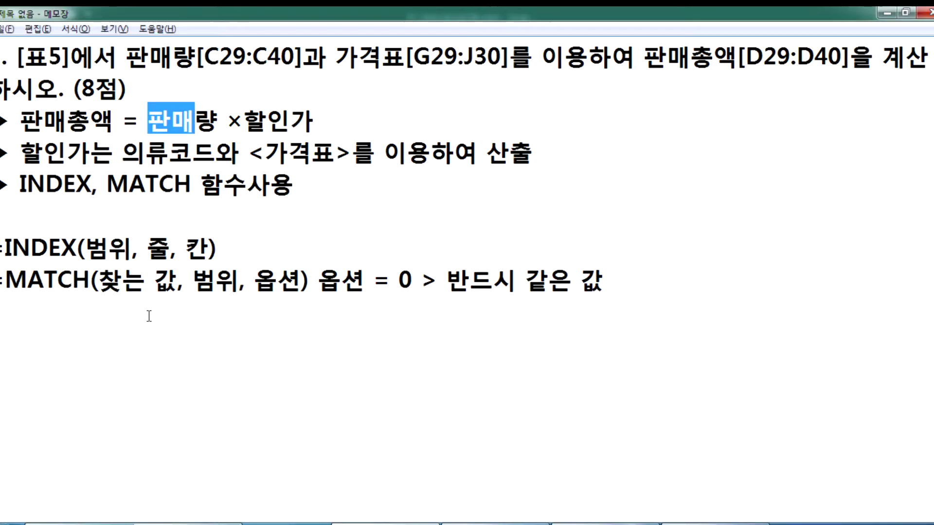
{"action": "key", "text": "alt+Tab"}
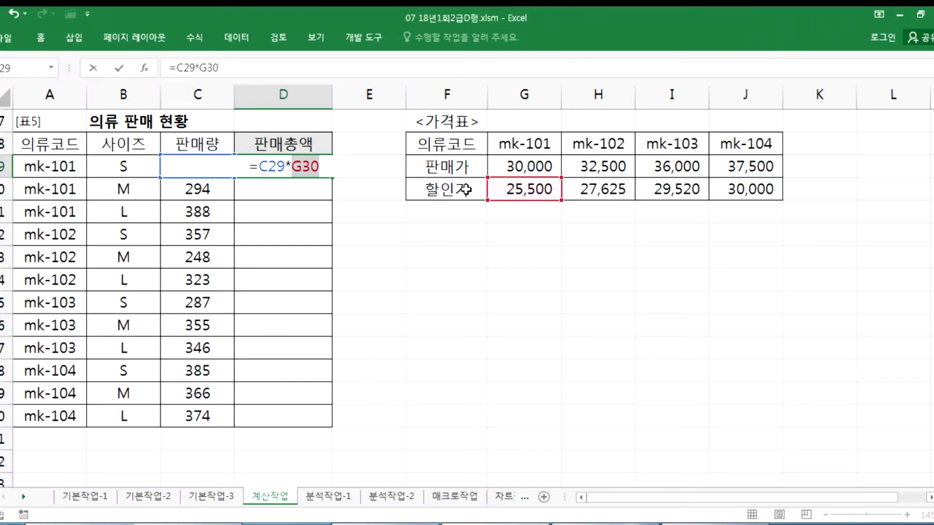
{"action": "key", "text": "Escape"}
- Identify the discount prices in the price table and note the range as G30:J10 in cell G32
{"action": "left_click_drag", "start_coordinate": [510, 194], "coordinate": [750, 190]}
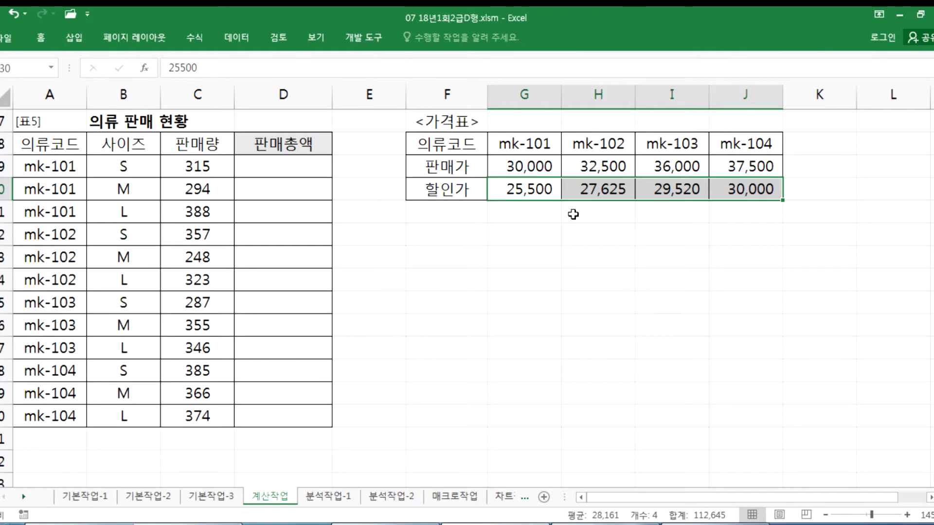
{"action": "left_click_drag", "start_coordinate": [510, 189], "coordinate": [727, 185]}
{"action": "left_click", "coordinate": [521, 239]}
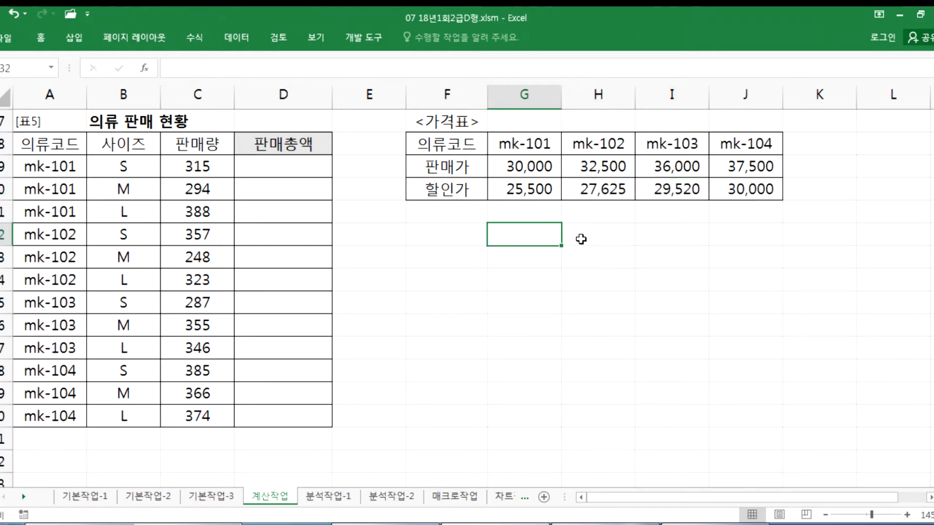
{"action": "type", "text": "ㅎ30\""}
{"action": "key", "text": "BackSpace"}
{"action": "key", "text": "BackSpace"}
{"action": "key", "text": "BackSpace"}
{"action": "key", "text": "BackSpace"}
{"action": "type", "text": "G30"}
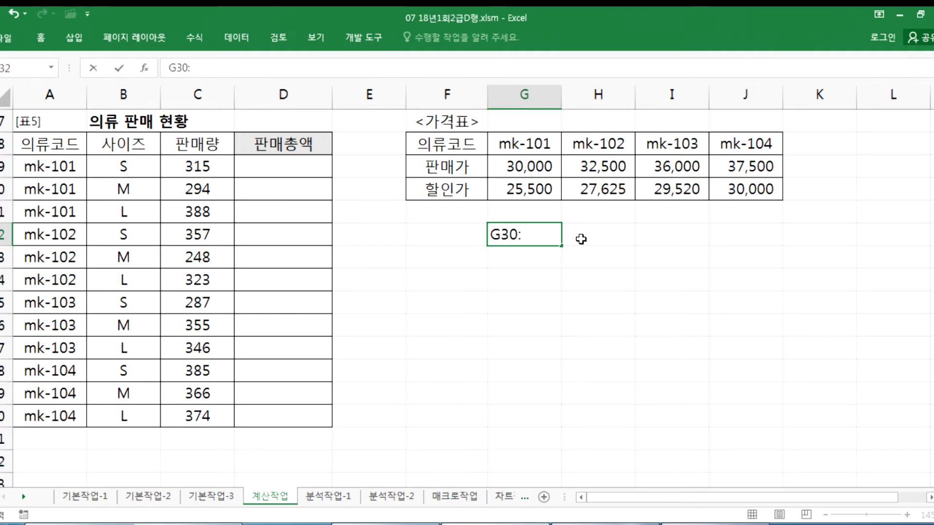
{"action": "type", "text": ":J10"}
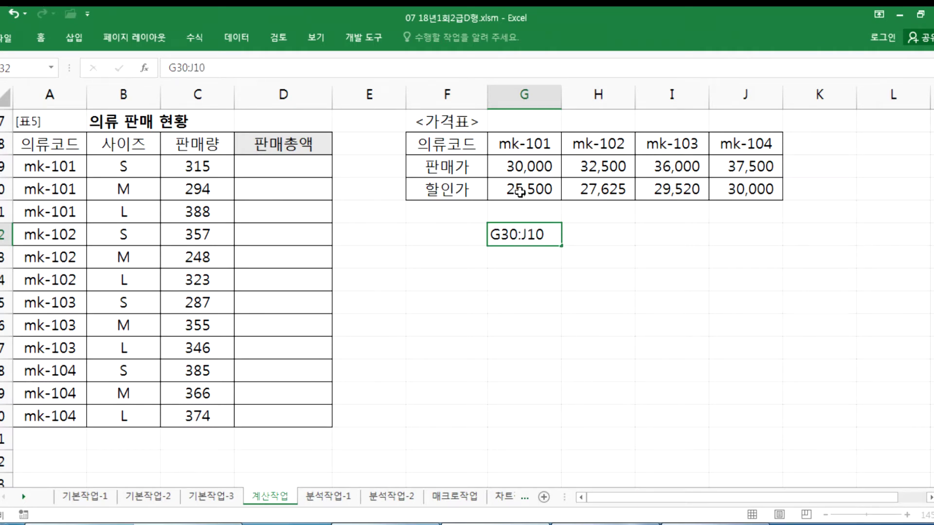
{"action": "left_click", "coordinate": [546, 190]}
{"action": "left_click_drag", "start_coordinate": [547, 190], "coordinate": [736, 190]}
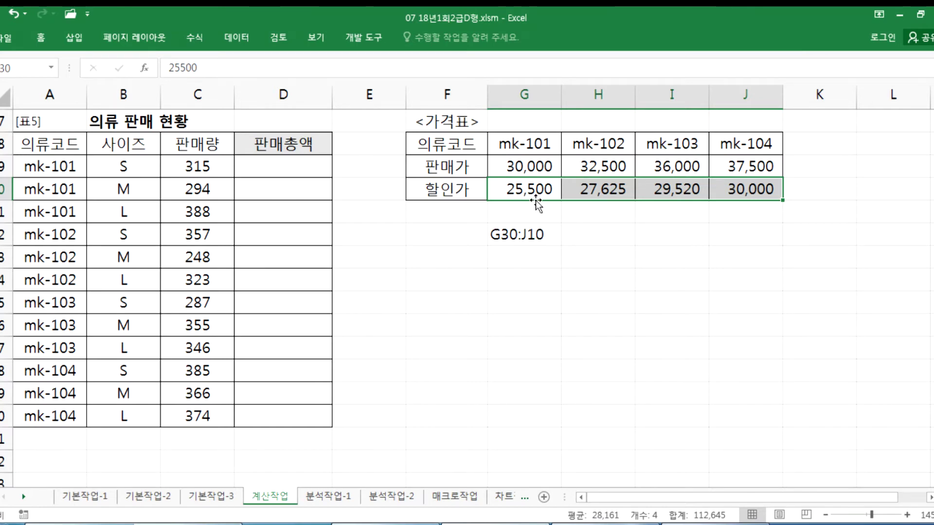
{"action": "left_click", "coordinate": [603, 190]}
{"action": "left_click", "coordinate": [676, 192]}
{"action": "left_click", "coordinate": [720, 193]}
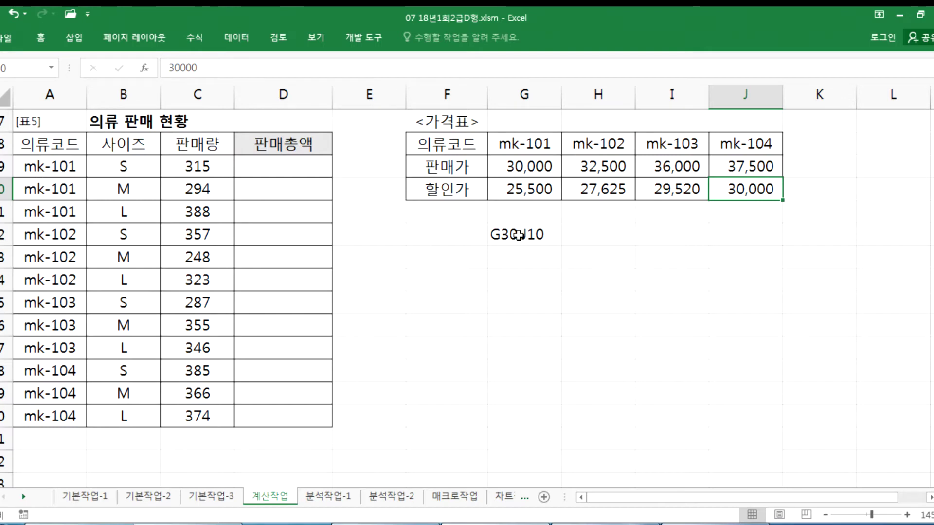
- Enter the formula =C29*INDEX(G30:J30,1,1) in the first 판매총액 cell, D29
{"action": "left_click", "coordinate": [271, 168]}
{"action": "type", "text": "="}
{"action": "left_click", "coordinate": [206, 164]}
{"action": "type", "text": "*"}
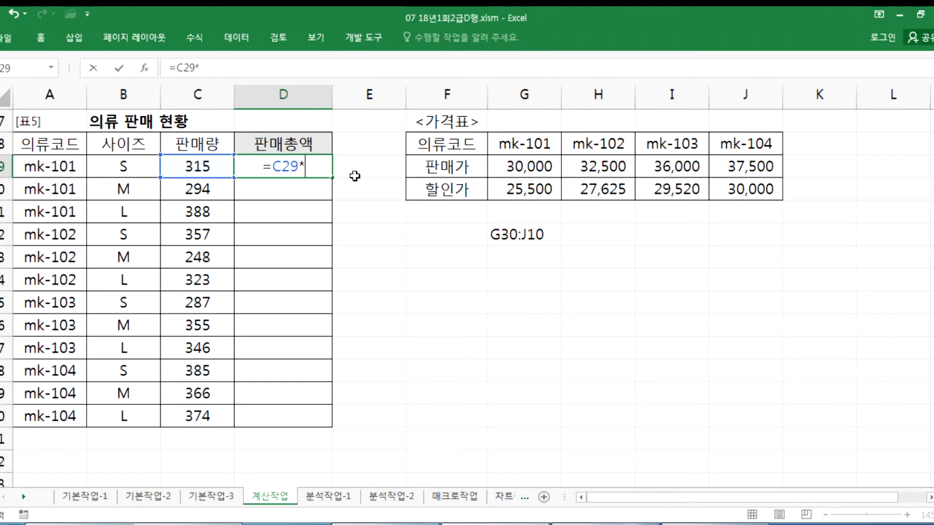
{"action": "left_click", "coordinate": [521, 192]}
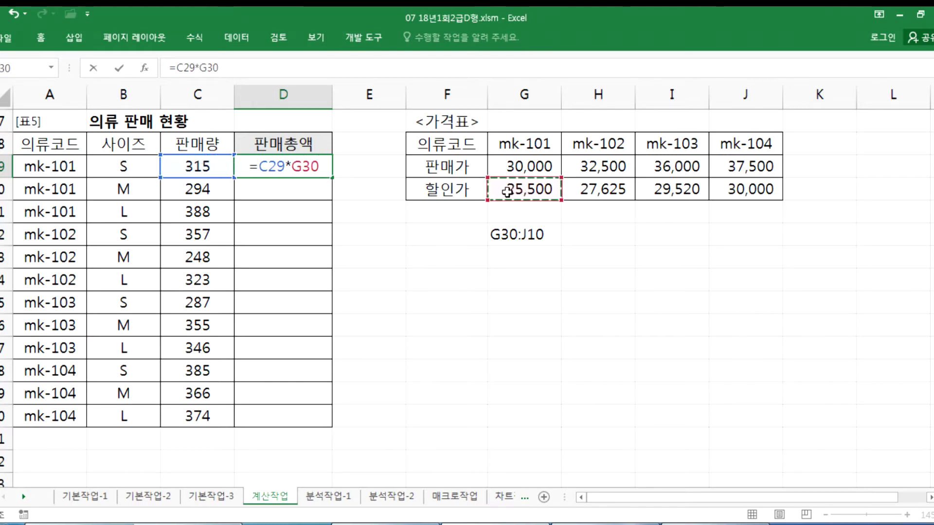
{"action": "key", "text": "BackSpace"}
{"action": "key", "text": "BackSpace"}
{"action": "key", "text": "BackSpace"}
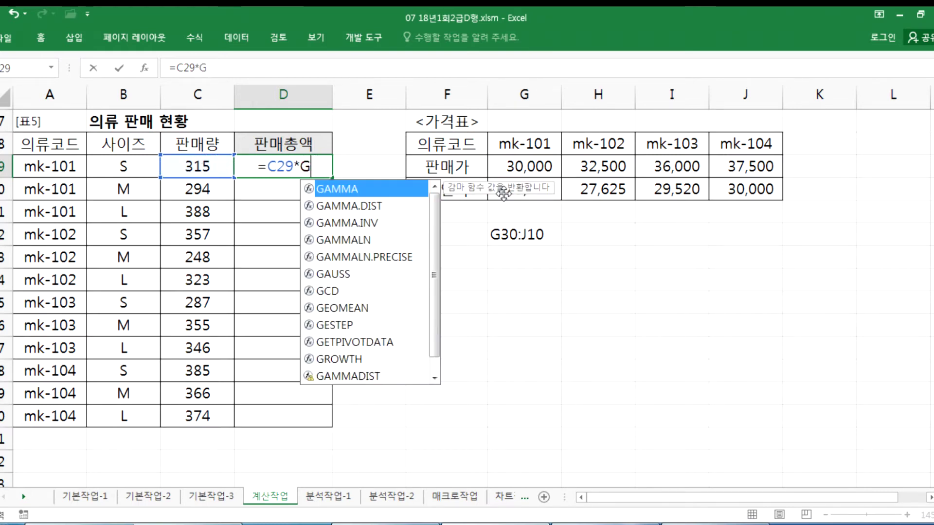
{"action": "type", "text": "INDEX("}
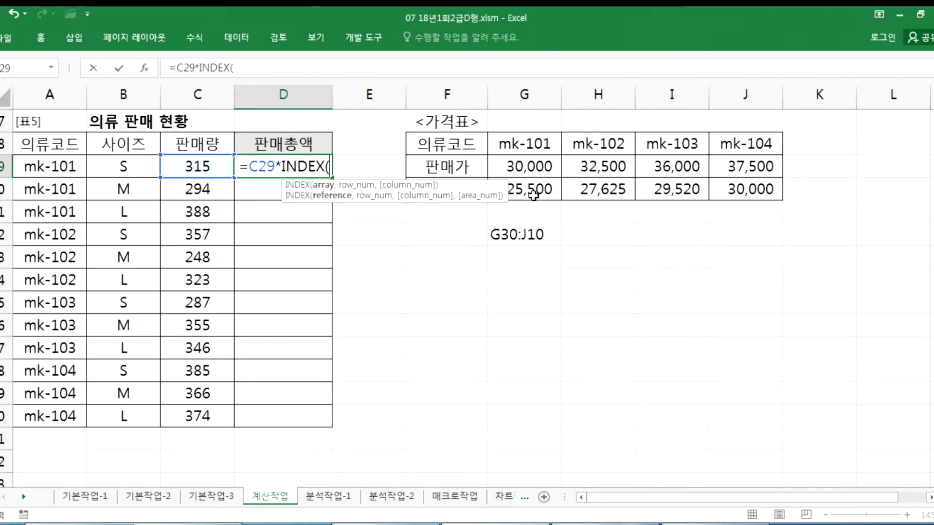
{"action": "left_click_drag", "start_coordinate": [540, 190], "coordinate": [729, 189]}
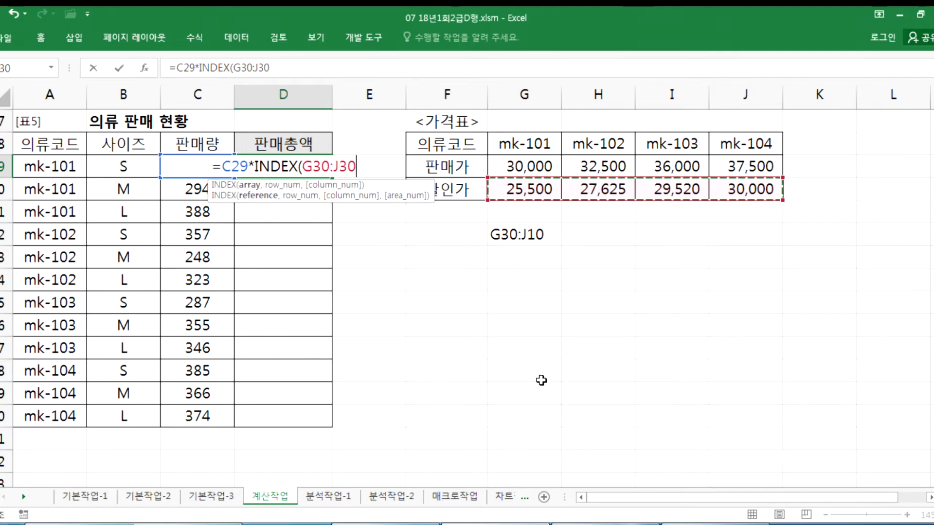
{"action": "type", "text": ","}
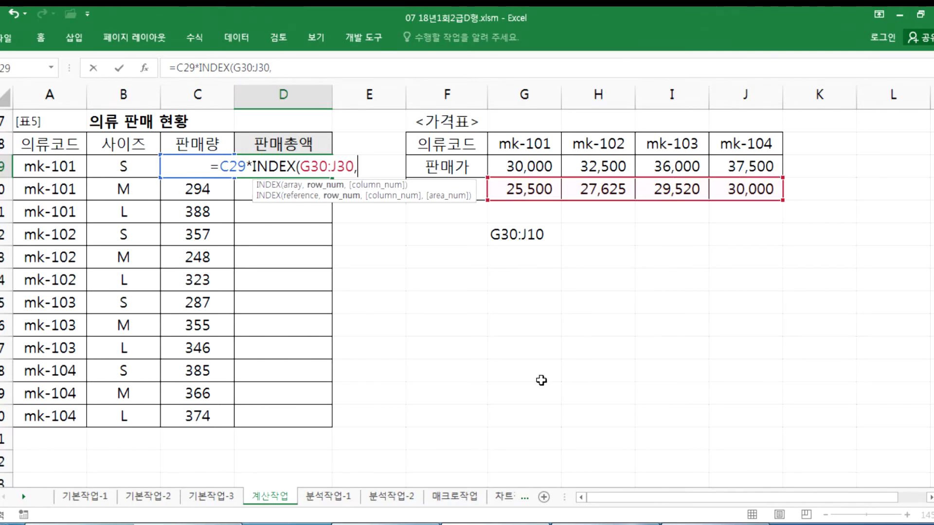
{"action": "type", "text": "1,1"}
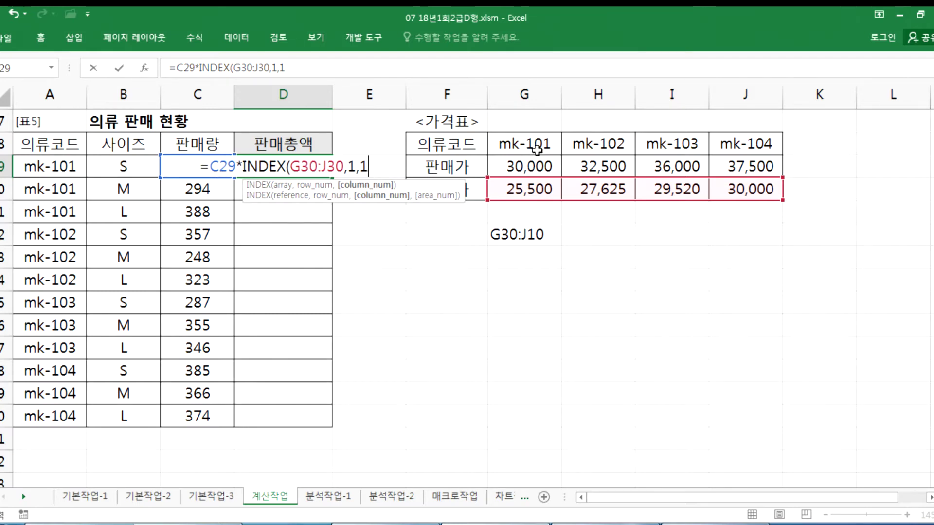
{"action": "key", "text": "Return"}
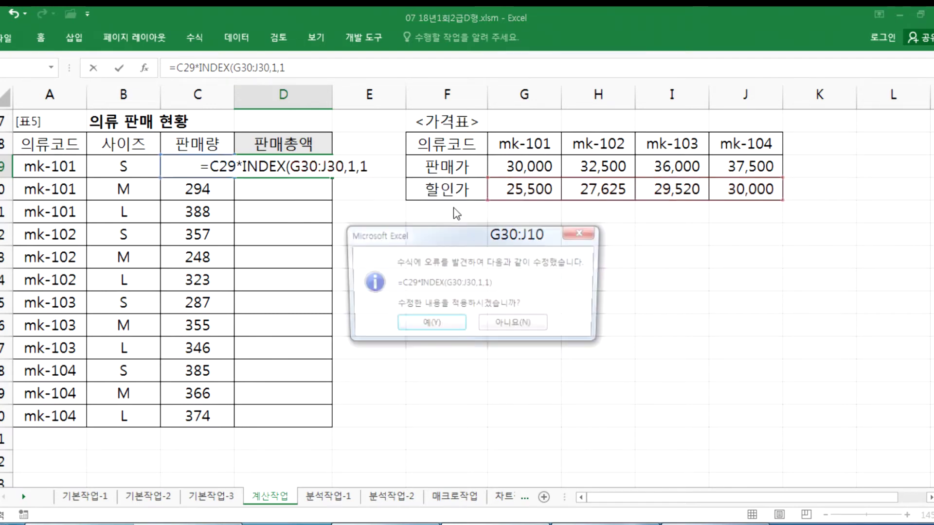
{"action": "key", "text": "Return"}
- Copy the formula from D29 and paste it in Notepad on its own line, separated from the MATCH syntax by a blank line
{"action": "key", "text": "F2"}
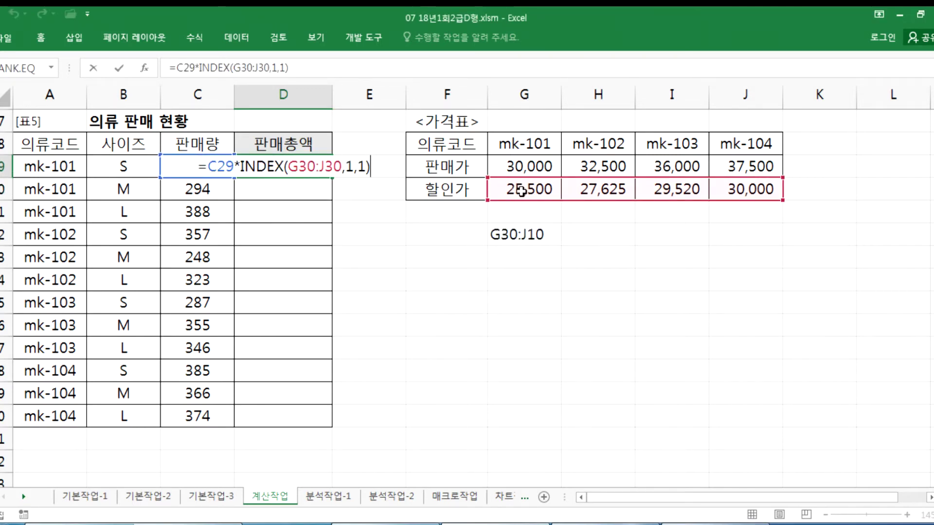
{"action": "left_click", "coordinate": [363, 166]}
{"action": "left_click_drag", "start_coordinate": [373, 167], "coordinate": [208, 160]}
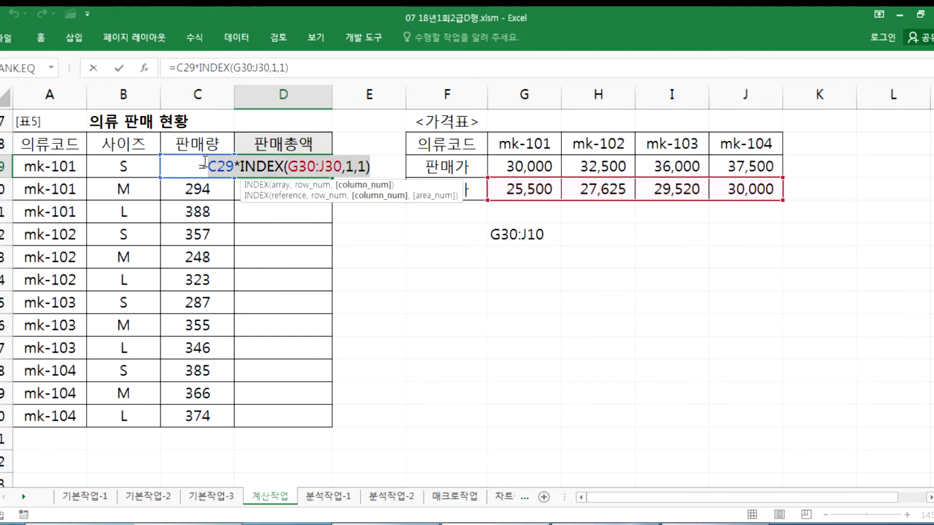
{"action": "key", "text": "alt+Tab"}
{"action": "left_click", "coordinate": [58, 332]}
{"action": "type", "text": "=C29*INDEX(G30:J30,1,1)"}
{"action": "left_click", "coordinate": [603, 283]}
{"action": "key", "text": "Return"}
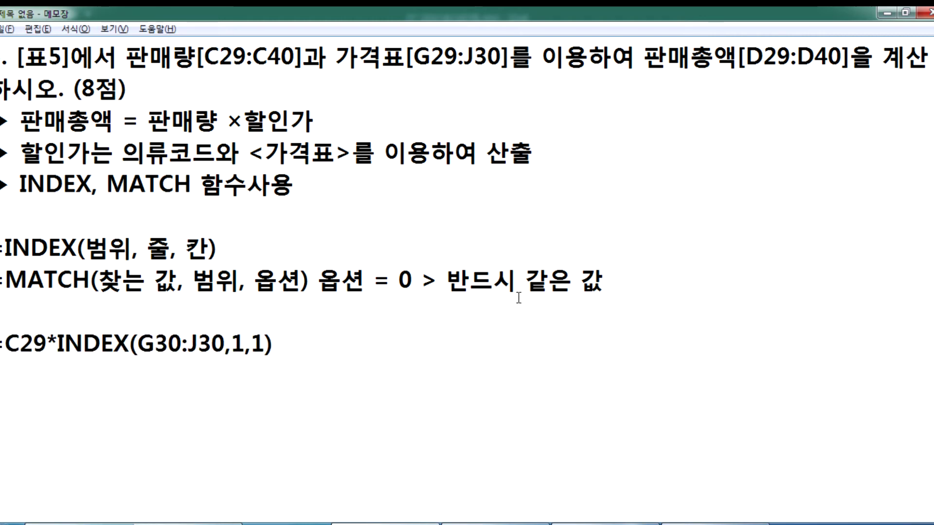
- Space out the pasted formula so it reads =C29 * INDEX(G30:J30, 1, 1)
{"action": "left_click", "coordinate": [49, 347]}
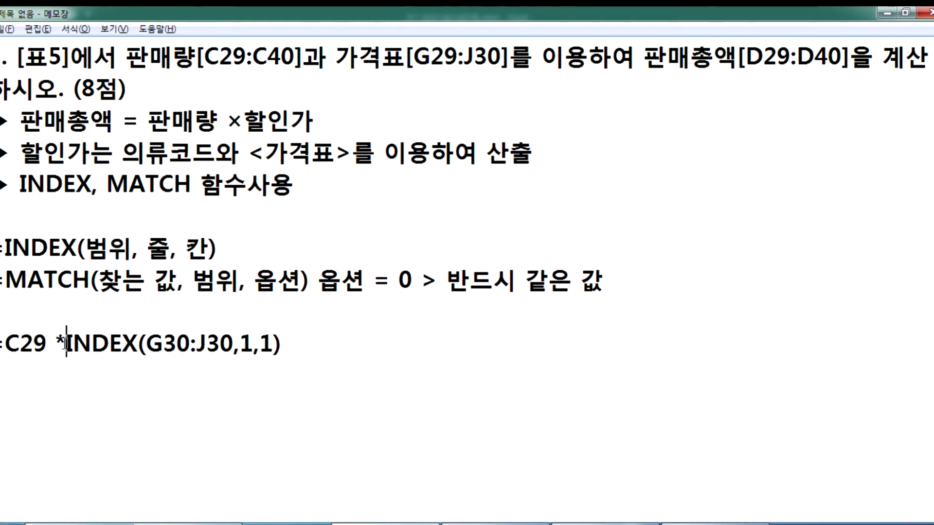
{"action": "left_click", "coordinate": [64, 343]}
{"action": "left_click_drag", "start_coordinate": [47, 343], "coordinate": [20, 343]}
{"action": "left_click", "coordinate": [246, 344]}
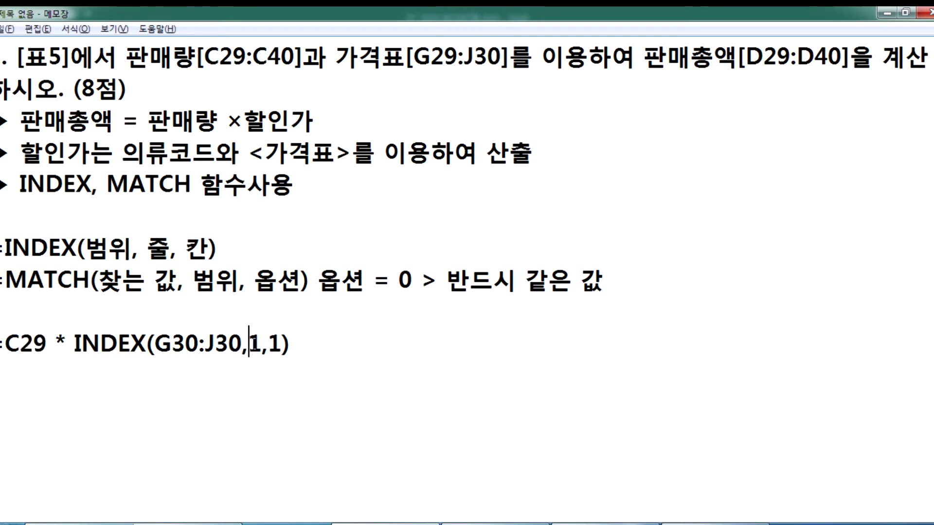
{"action": "left_click", "coordinate": [278, 345]}
{"action": "left_click", "coordinate": [258, 344]}
- Compare the INDEX row and column arguments in the Notepad notes with the discount price cells G30 to J30 in Excel
{"action": "left_click_drag", "start_coordinate": [258, 345], "coordinate": [269, 344]}
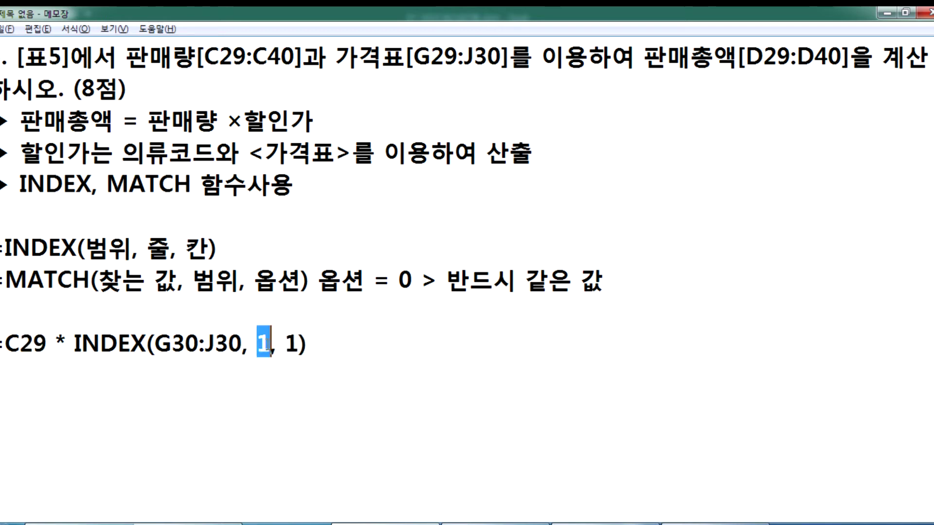
{"action": "left_click", "coordinate": [152, 249]}
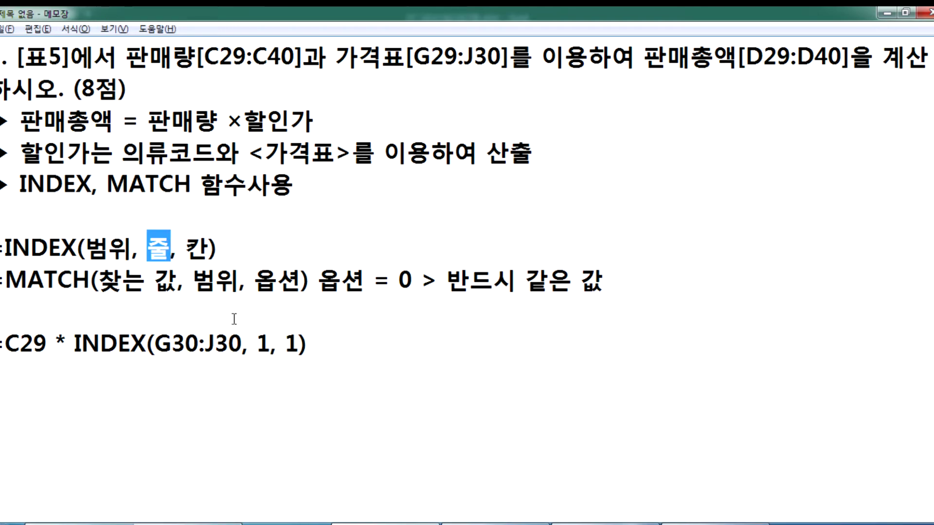
{"action": "left_click_drag", "start_coordinate": [286, 345], "coordinate": [300, 345]}
{"action": "key", "text": "alt+Tab"}
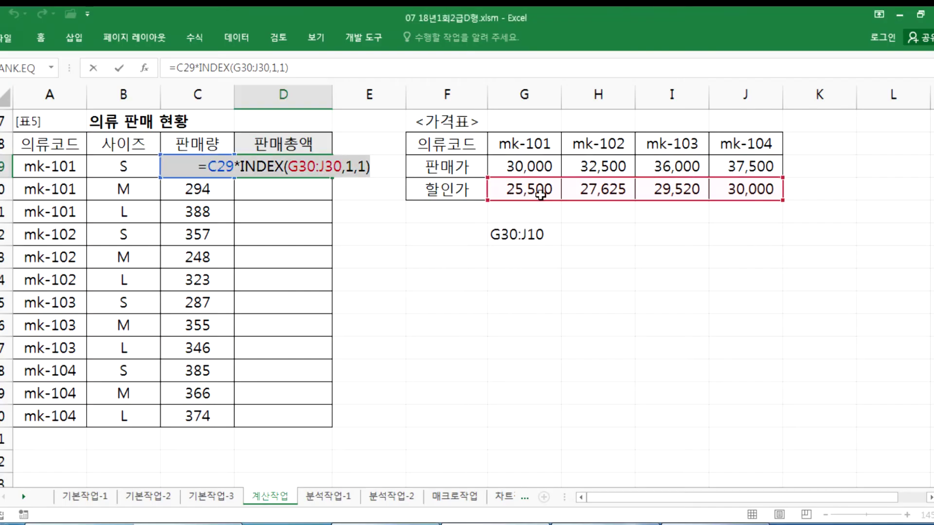
{"action": "key", "text": "alt+Tab"}
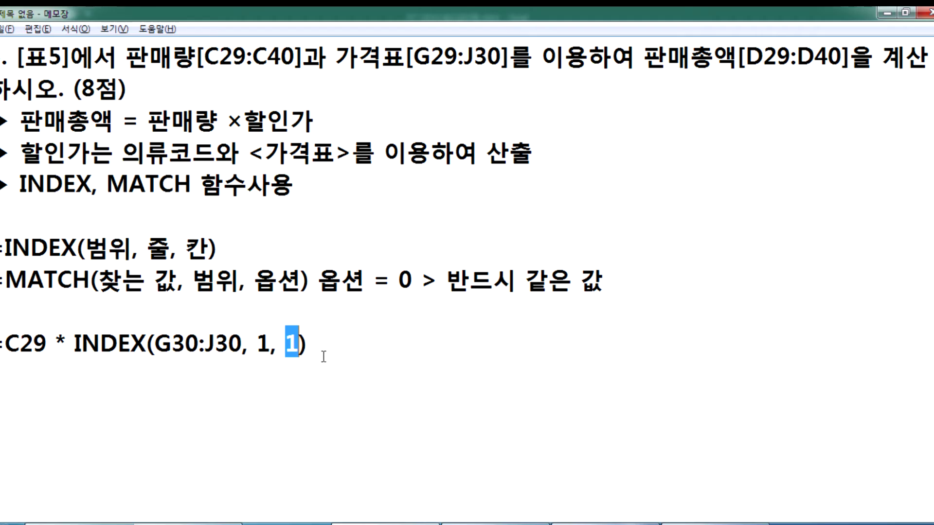
{"action": "key", "text": "alt+Tab"}
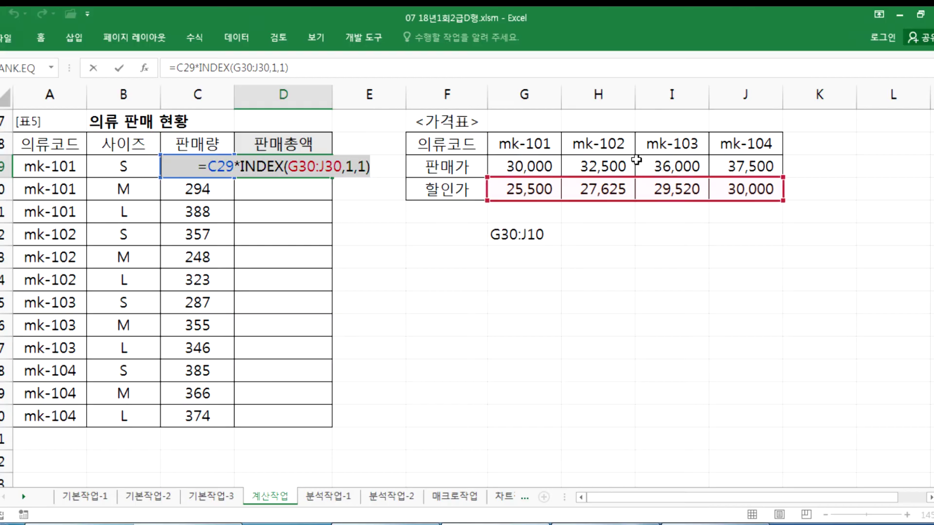
{"action": "left_click", "coordinate": [527, 190]}
{"action": "key", "text": "Escape"}
{"action": "left_click", "coordinate": [528, 190]}
{"action": "key", "text": "Right"}
{"action": "key", "text": "Right"}
{"action": "key", "text": "Right"}
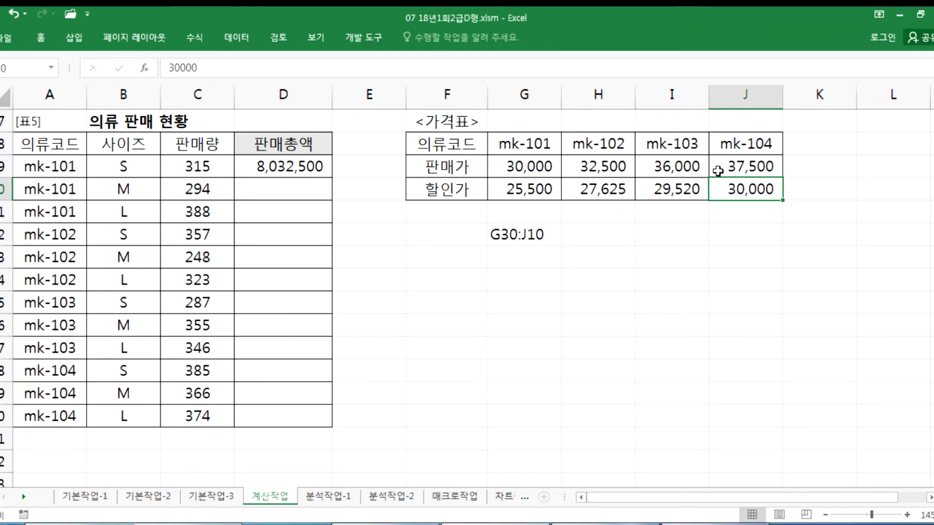
{"action": "key", "text": "alt+Tab"}
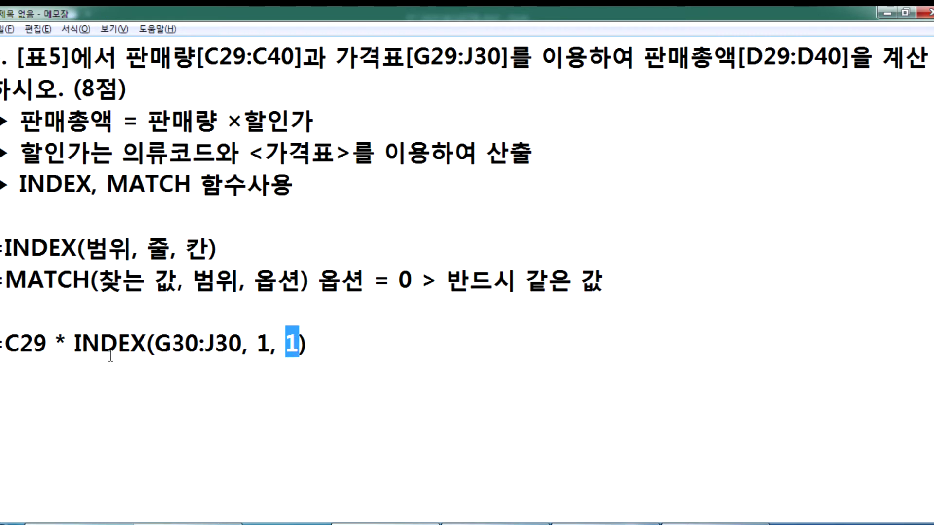
{"action": "key", "text": "alt+Tab"}
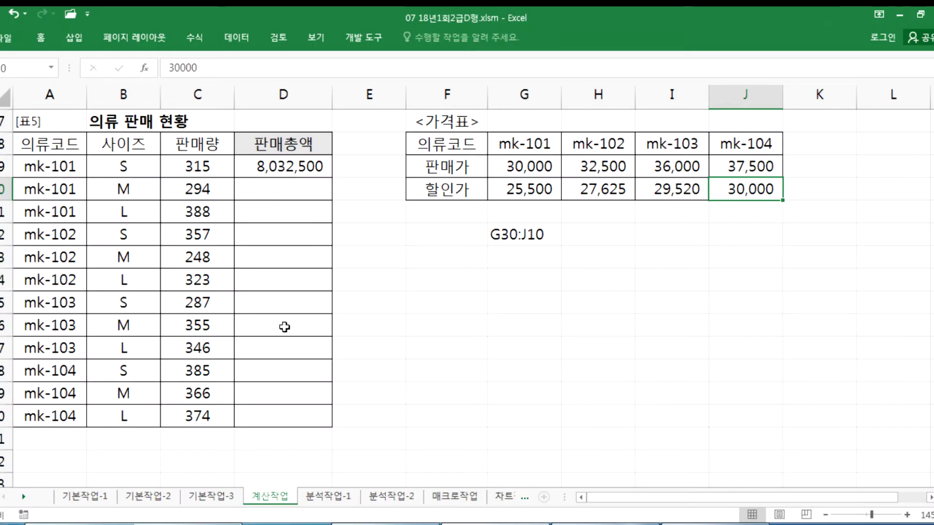
- Match the clothing codes in A29 and A33 against the code headings G28:J28 of the price table
{"action": "left_click", "coordinate": [41, 169]}
{"action": "left_click_drag", "start_coordinate": [511, 144], "coordinate": [731, 149]}
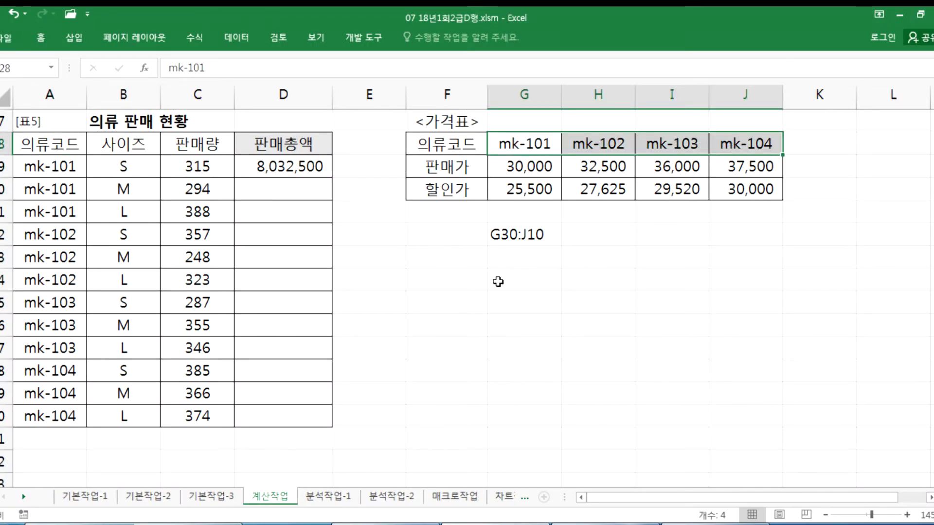
{"action": "left_click", "coordinate": [50, 167]}
{"action": "left_click_drag", "start_coordinate": [496, 144], "coordinate": [725, 146]}
{"action": "left_click", "coordinate": [56, 257]}
{"action": "left_click_drag", "start_coordinate": [533, 146], "coordinate": [725, 144]}
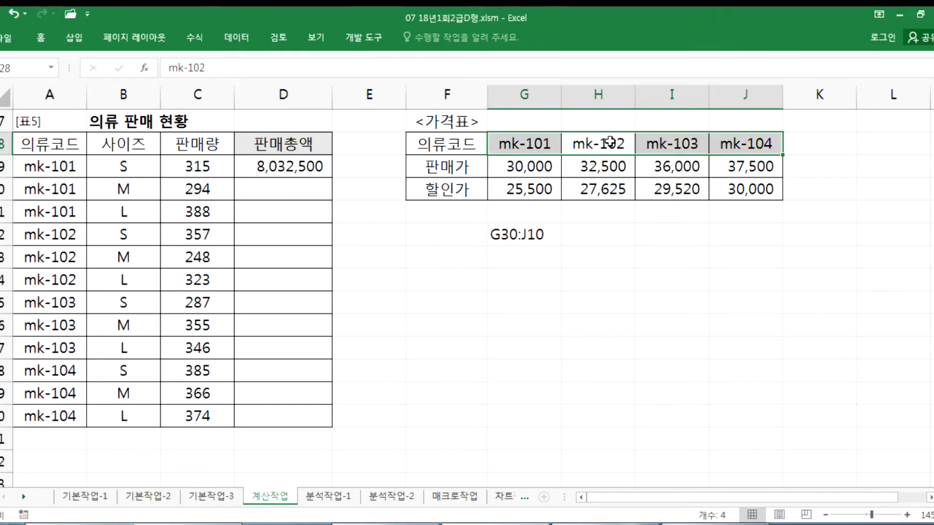
- Enter =MATCH(A29,G28:J28,0) in G34 to find the position of A29's clothing code in the price table headings
{"action": "left_click", "coordinate": [533, 285]}
{"action": "type", "text": "=MATCH("}
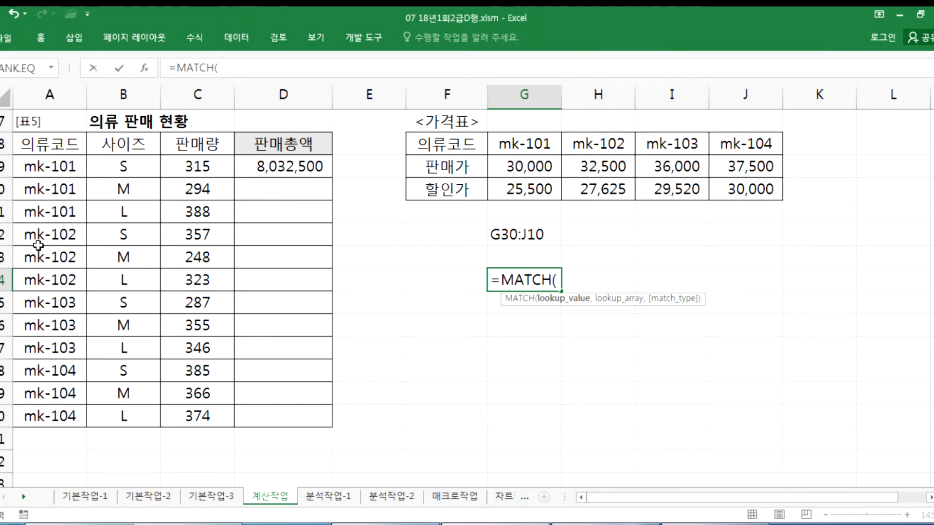
{"action": "left_click", "coordinate": [42, 168]}
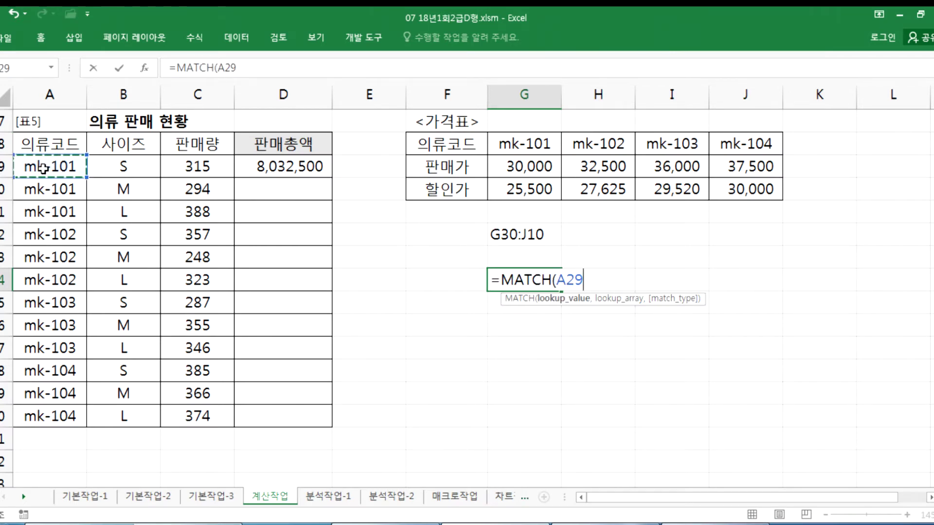
{"action": "type", "text": ","}
{"action": "left_click_drag", "start_coordinate": [514, 144], "coordinate": [727, 143]}
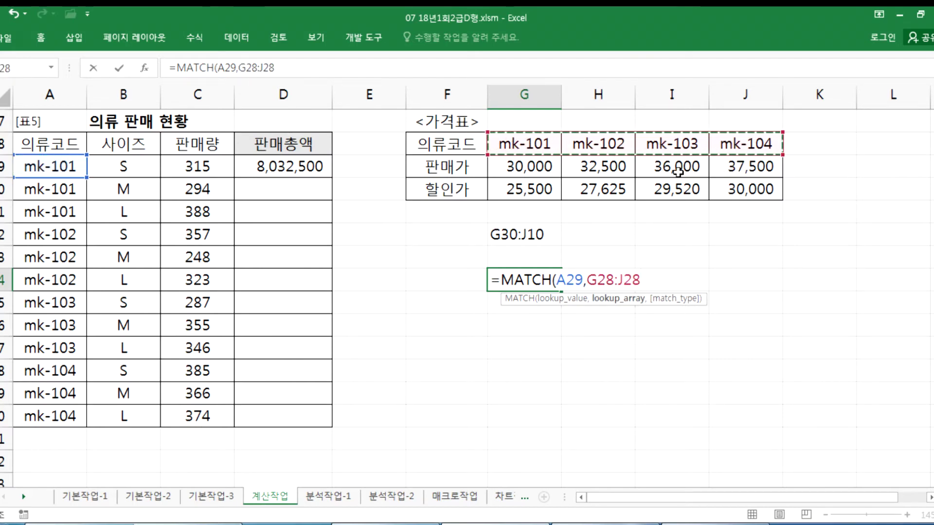
{"action": "type", "text": ","}
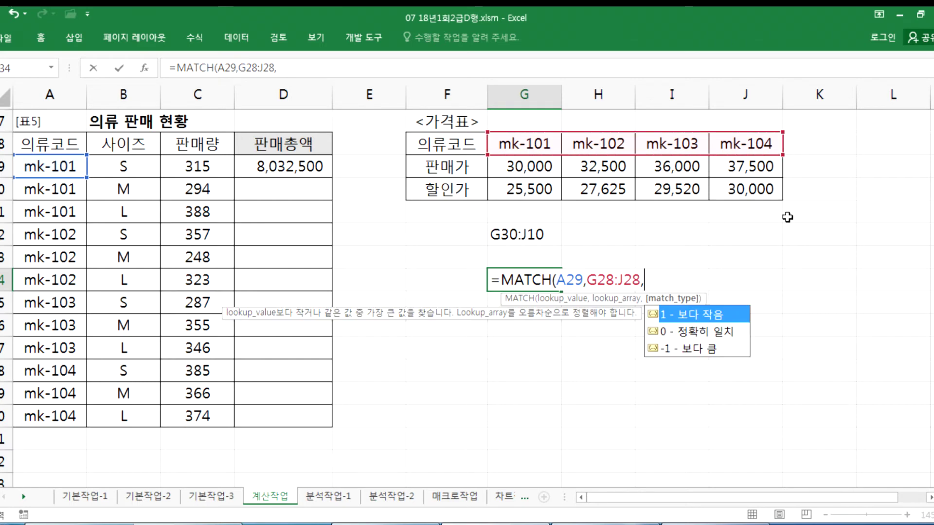
{"action": "type", "text": "0"}
{"action": "key", "text": "Return"}
{"action": "left_click", "coordinate": [534, 281]}
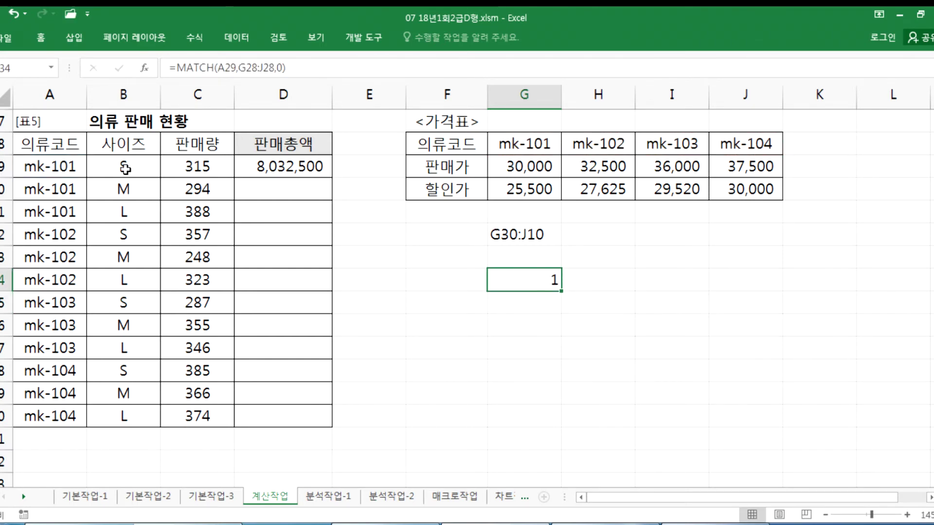
- Compare the MATCH result in G34 with A29, G28, the discount price in G30 and the last INDEX argument in Notepad
{"action": "left_click", "coordinate": [49, 166]}
{"action": "left_click", "coordinate": [512, 284]}
{"action": "left_click", "coordinate": [523, 140]}
{"action": "left_click", "coordinate": [514, 188]}
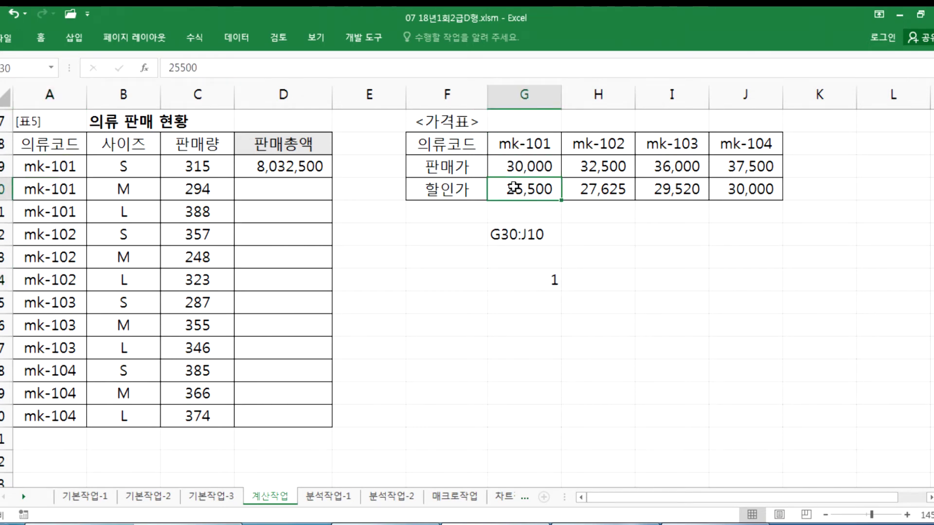
{"action": "key", "text": "alt+Tab"}
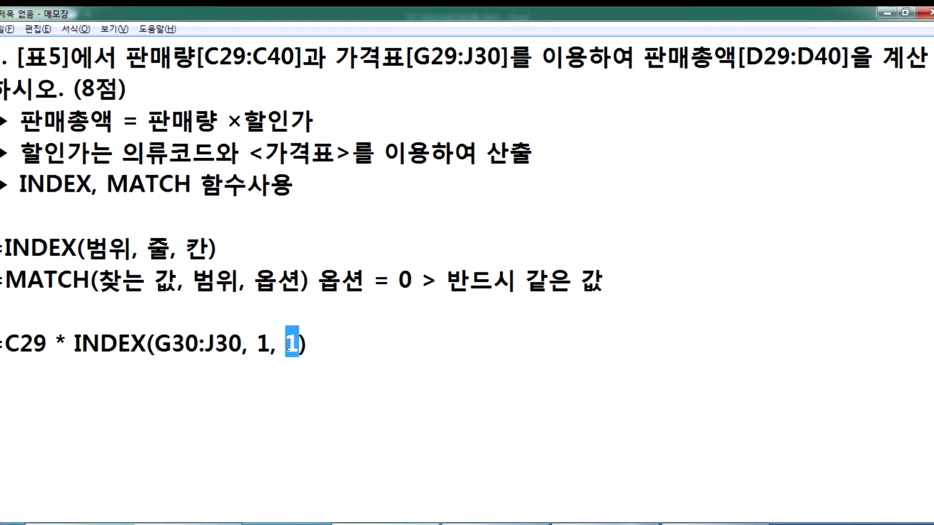
{"action": "key", "text": "alt+Tab"}
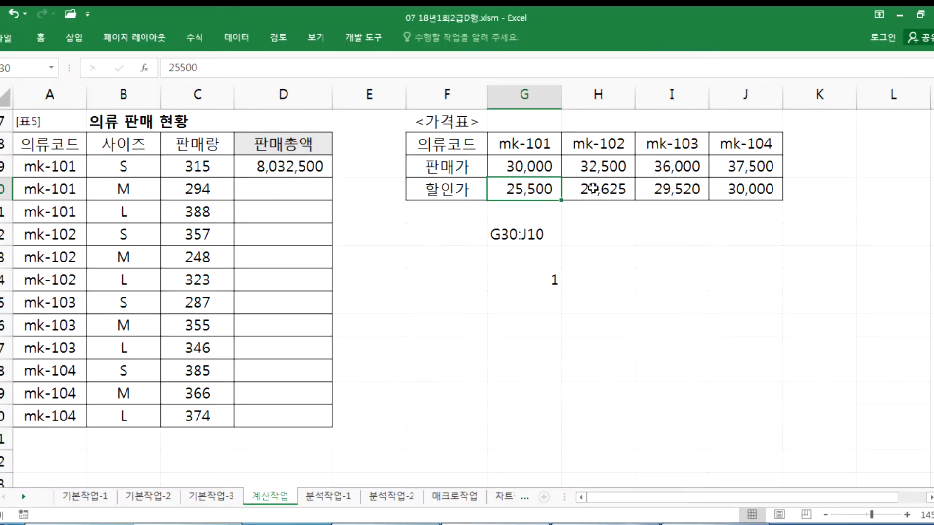
- Copy the MATCH formula from G34 without its equals sign and switch to Notepad
{"action": "left_click", "coordinate": [530, 278]}
{"action": "left_click_drag", "start_coordinate": [287, 68], "coordinate": [179, 67]}
{"action": "key", "text": "ctrl+c"}
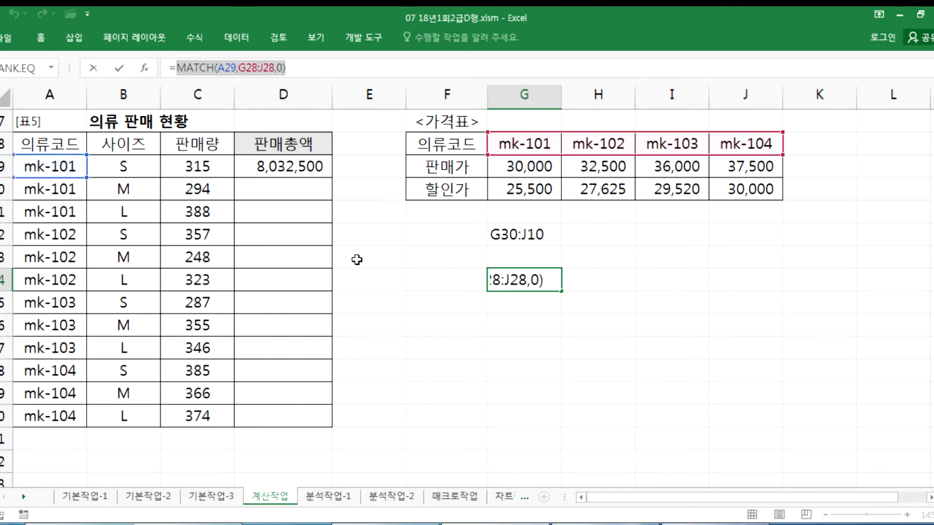
{"action": "key", "text": "alt+Tab"}
{"action": "left_click", "coordinate": [136, 382]}
{"action": "key", "text": "ctrl+v"}
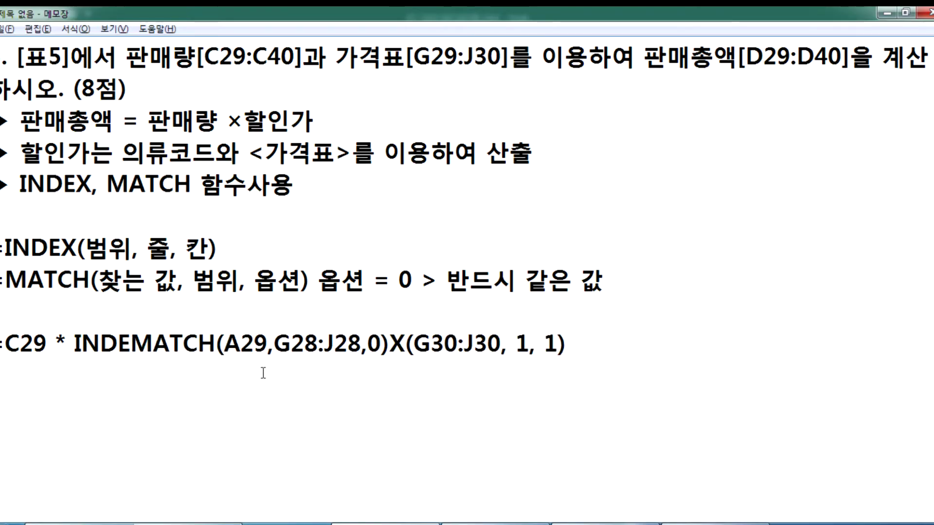
{"action": "key", "text": "ctrl+z"}
- Replace the final 1 in the Notepad INDEX formula with the copied MATCH function and put a space after each of its commas
{"action": "left_click", "coordinate": [286, 347]}
{"action": "left_click_drag", "start_coordinate": [286, 347], "coordinate": [297, 346]}
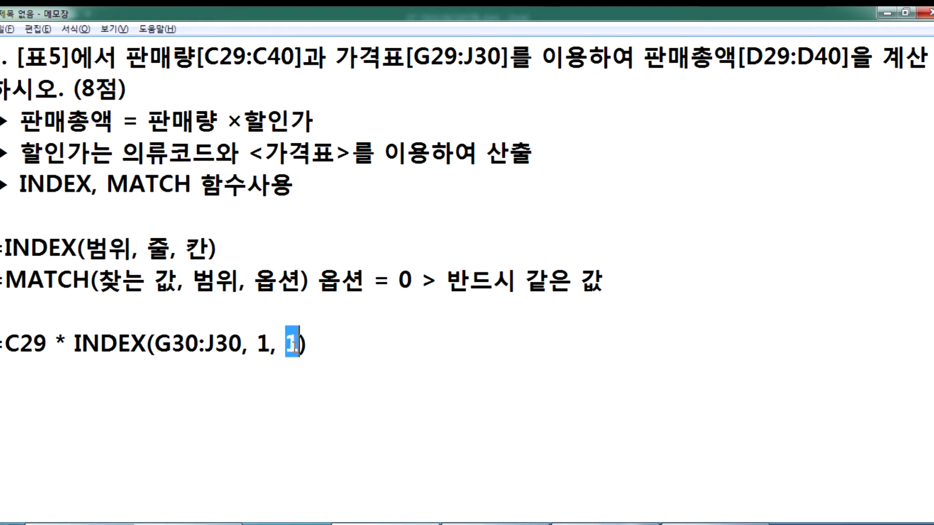
{"action": "key", "text": "ctrl+v"}
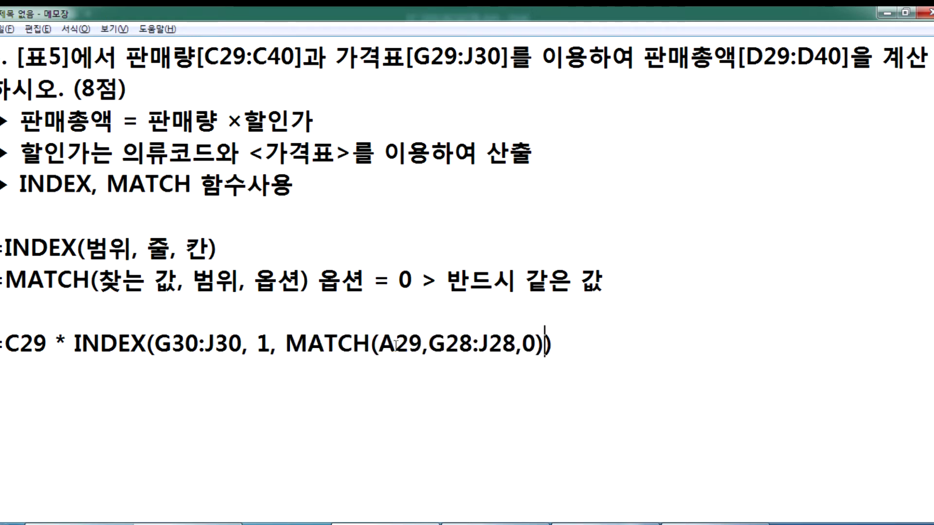
{"action": "left_click", "coordinate": [431, 346]}
{"action": "left_click", "coordinate": [530, 346]}
- Check in Excel how clothing codes A29 and A33 relate to the headings G28:J28 and the discount prices G30:J30
{"action": "key", "text": "alt+Tab"}
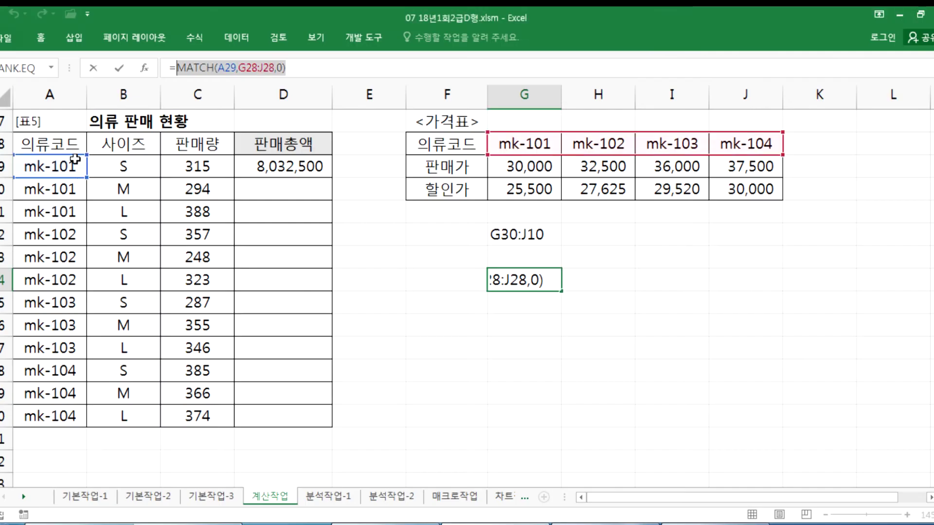
{"action": "key", "text": "ctrl+Return"}
{"action": "left_click", "coordinate": [56, 165]}
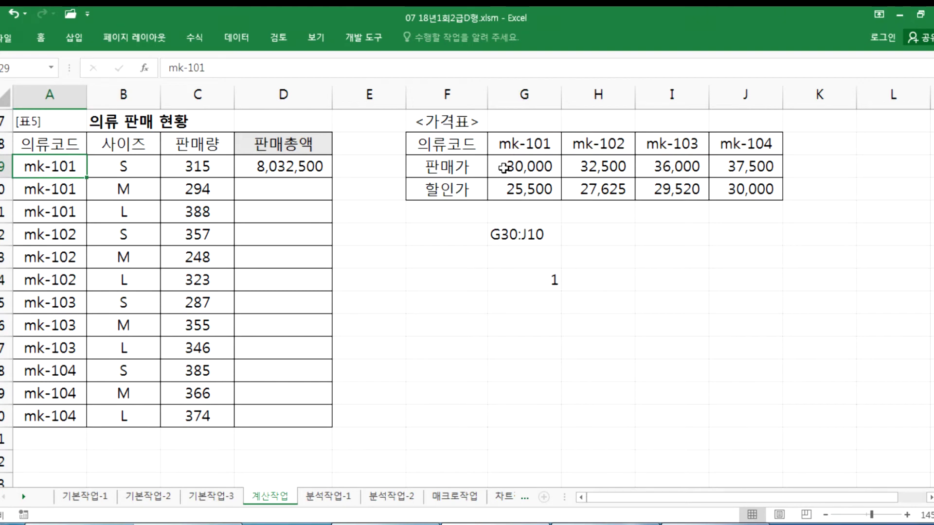
{"action": "left_click_drag", "start_coordinate": [513, 145], "coordinate": [745, 142]}
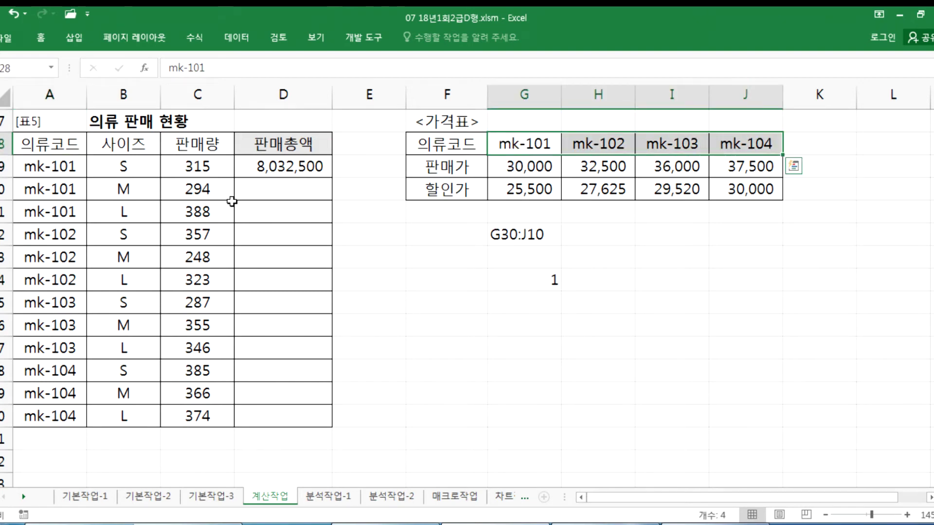
{"action": "left_click", "coordinate": [70, 257]}
{"action": "left_click_drag", "start_coordinate": [603, 143], "coordinate": [604, 160]}
{"action": "left_click_drag", "start_coordinate": [534, 189], "coordinate": [747, 190]}
{"action": "key", "text": "Tab"}
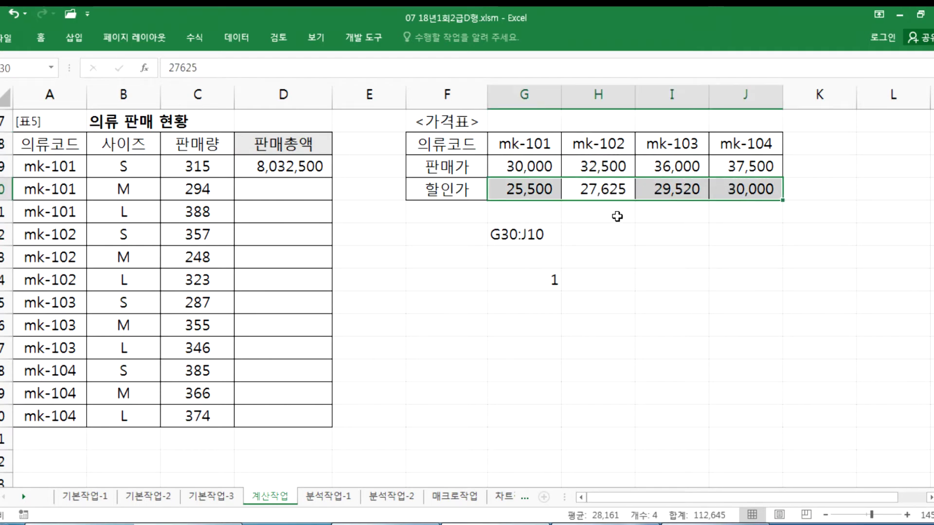
- Make the MATCH lookup range in the Notepad formula absolute as $G$28:$J$28
{"action": "key", "text": "alt+Tab"}
{"action": "left_click", "coordinate": [438, 343]}
{"action": "type", "text": "$G28:J28, 0))"}
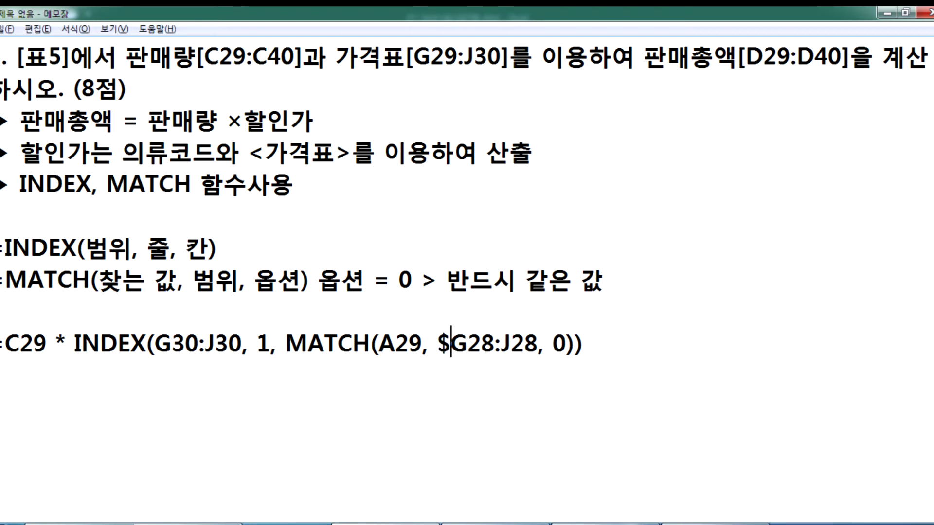
{"action": "key", "text": "Right"}
{"action": "type", "text": "$"}
{"action": "key", "text": "Right"}
{"action": "key", "text": "Right"}
{"action": "key", "text": "Right"}
{"action": "type", "text": "$"}
{"action": "key", "text": "Right"}
{"action": "type", "text": "$"}
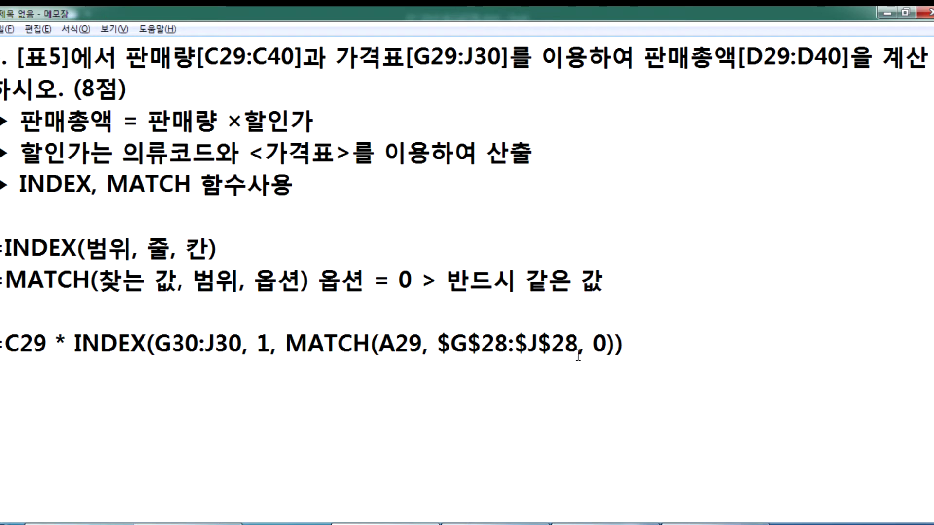
- Make the INDEX range in the Notepad formula absolute as $G$30:$J$30
{"action": "left_click", "coordinate": [155, 346]}
{"action": "type", "text": "$"}
{"action": "key", "text": "Right"}
{"action": "type", "text": "$"}
{"action": "key", "text": "Right"}
{"action": "key", "text": "Right"}
{"action": "key", "text": "Right"}
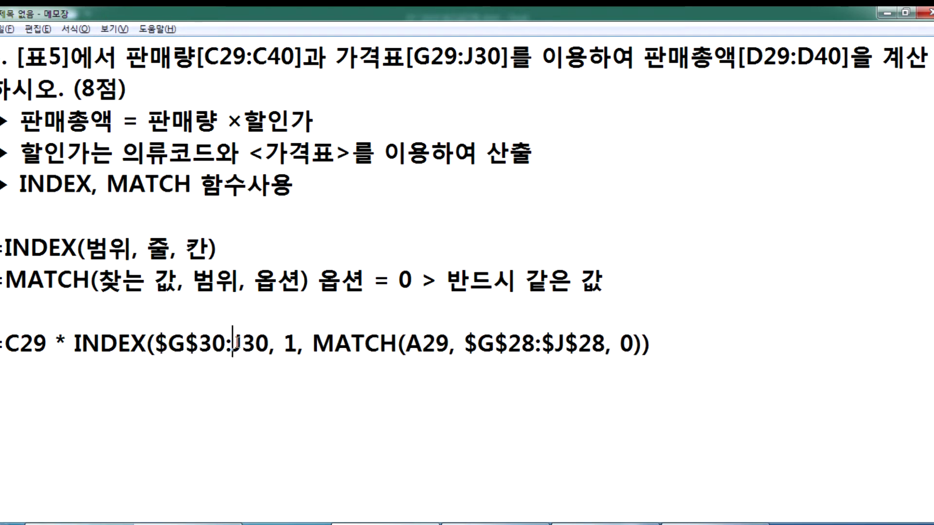
{"action": "type", "text": "$"}
{"action": "key", "text": "Right"}
{"action": "type", "text": "$"}
- Copy the finished formula from Notepad into D29 in Excel, replacing its content with =C29 * INDEX($G$30:$J$30, 1, MATCH(A29, $G$28:$J$28, 0))
{"action": "left_click_drag", "start_coordinate": [3, 346], "coordinate": [680, 346]}
{"action": "key", "text": "alt+Tab"}
{"action": "left_click", "coordinate": [288, 166]}
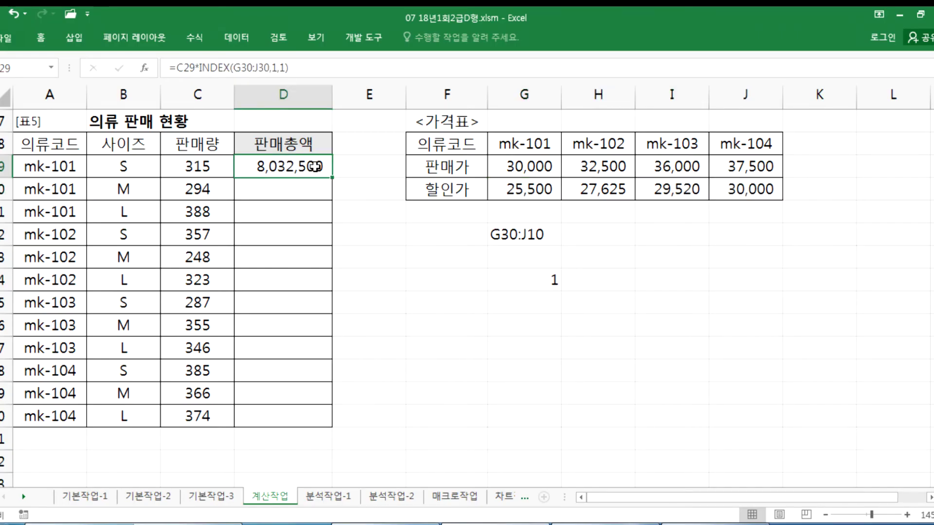
{"action": "double_click", "coordinate": [325, 167]}
{"action": "key", "text": "shift+Home"}
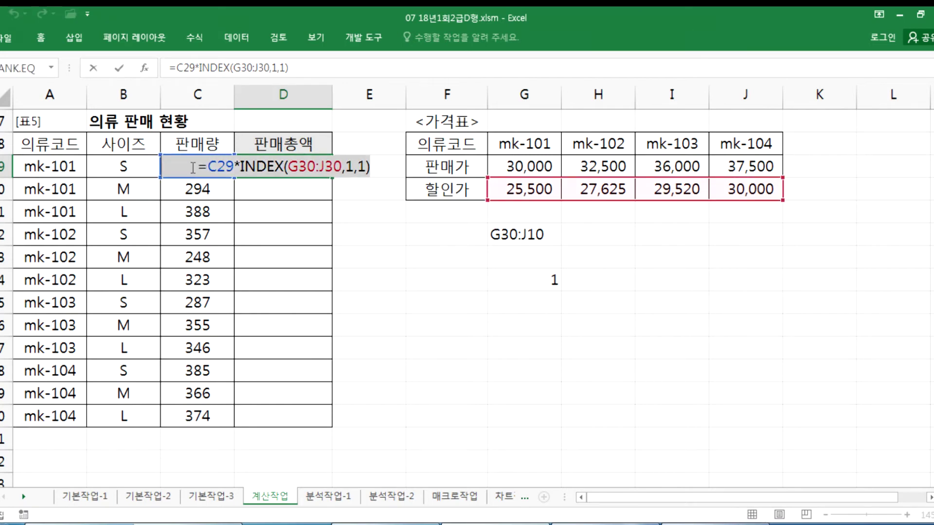
{"action": "key", "text": "ctrl+v"}
{"action": "key", "text": "Return"}
- Fill the D29 formula down to D40 and clear the helper cells G32:G34
{"action": "left_click", "coordinate": [321, 173]}
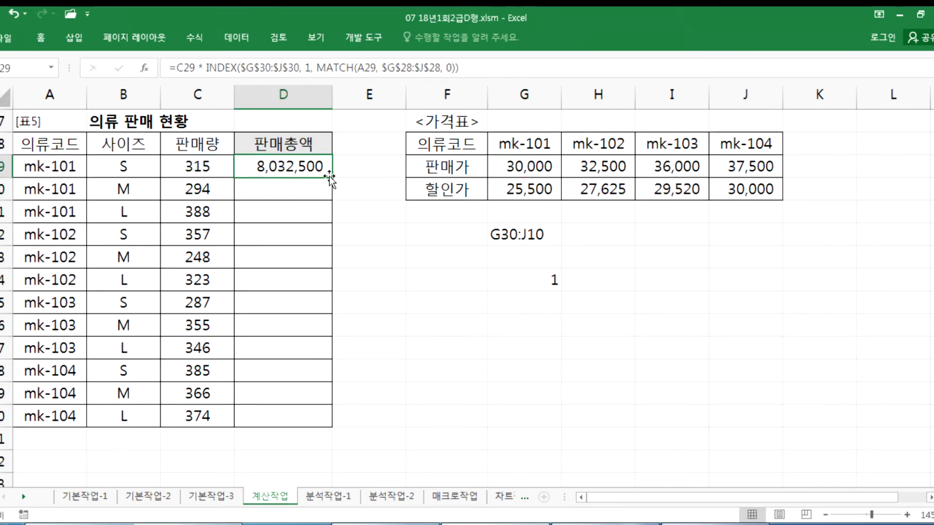
{"action": "double_click", "coordinate": [332, 180]}
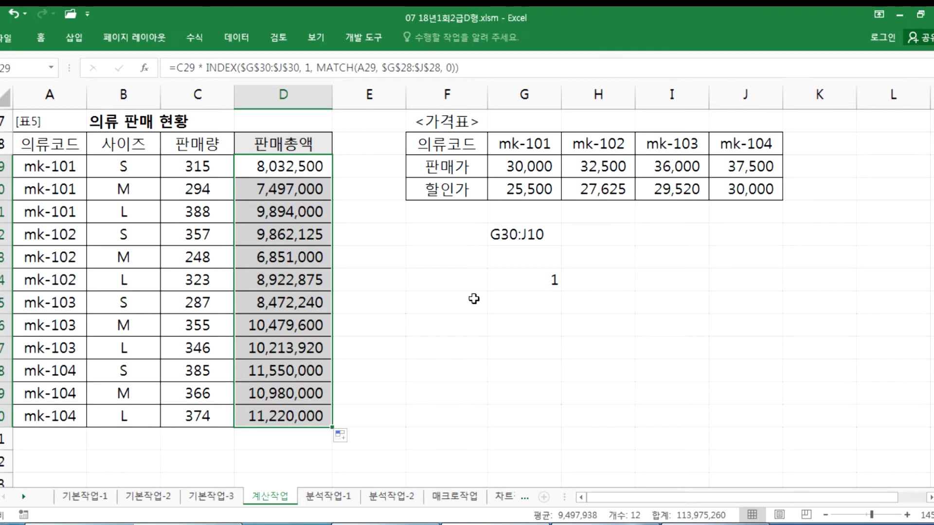
{"action": "left_click_drag", "start_coordinate": [519, 239], "coordinate": [519, 282]}
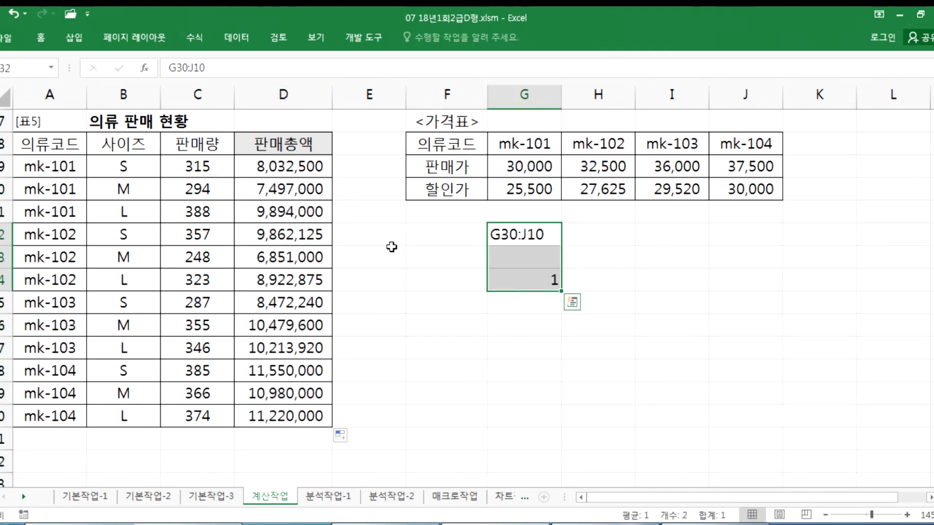
{"action": "key", "text": "Delete"}
- Copy the INDEX and MATCH notes with the final formula from Notepad to below question 5 in the Hangul document, without the blank line between them
{"action": "left_click", "coordinate": [294, 169]}
{"action": "key", "text": "alt+Tab"}
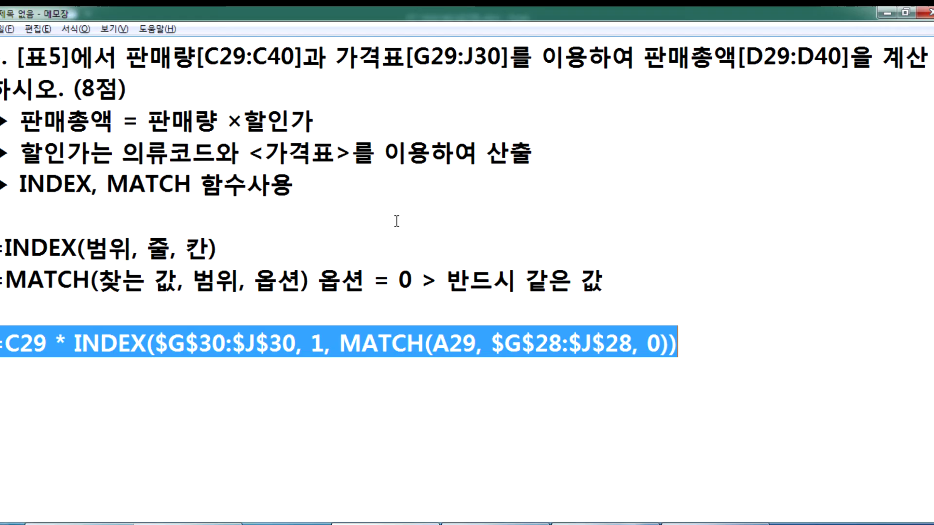
{"action": "left_click", "coordinate": [213, 343]}
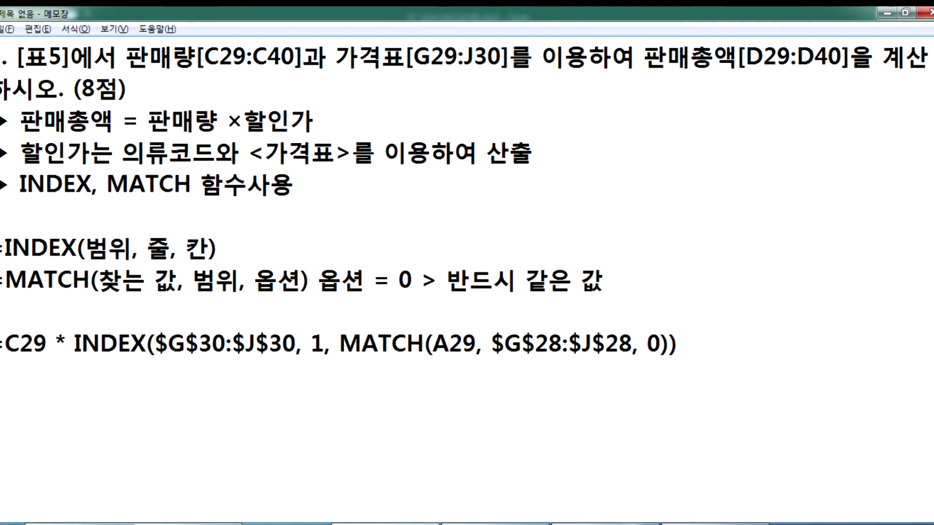
{"action": "left_click_drag", "start_coordinate": [3, 248], "coordinate": [603, 279]}
{"action": "left_click_drag", "start_coordinate": [2, 343], "coordinate": [625, 440]}
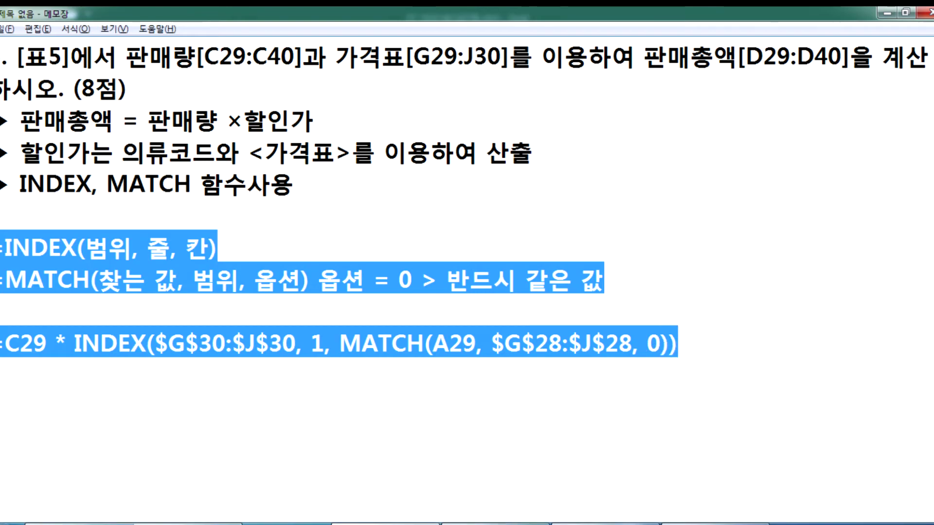
{"action": "key", "text": "alt+Tab"}
{"action": "left_click", "coordinate": [44, 319]}
{"action": "key", "text": "ctrl+v"}
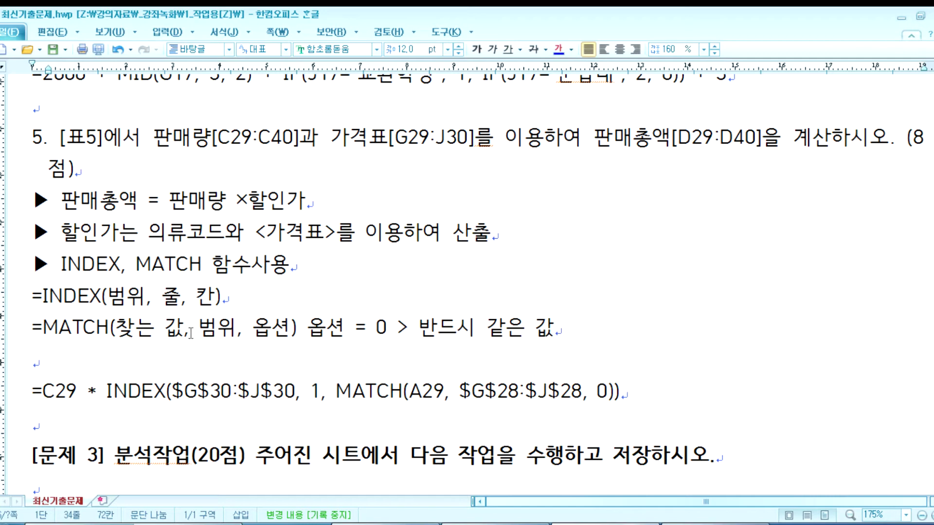
{"action": "left_click", "coordinate": [71, 365]}
{"action": "key", "text": "Delete"}
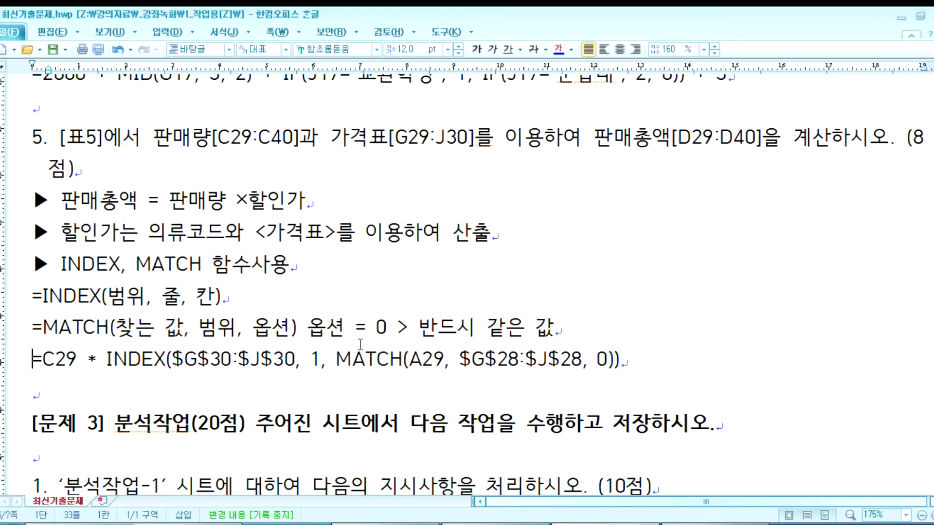
- Review the INDEX arguments of the final formula in Notepad against the syntax line =INDEX(범위, 줄, 칸)
{"action": "key", "text": "alt+Tab"}
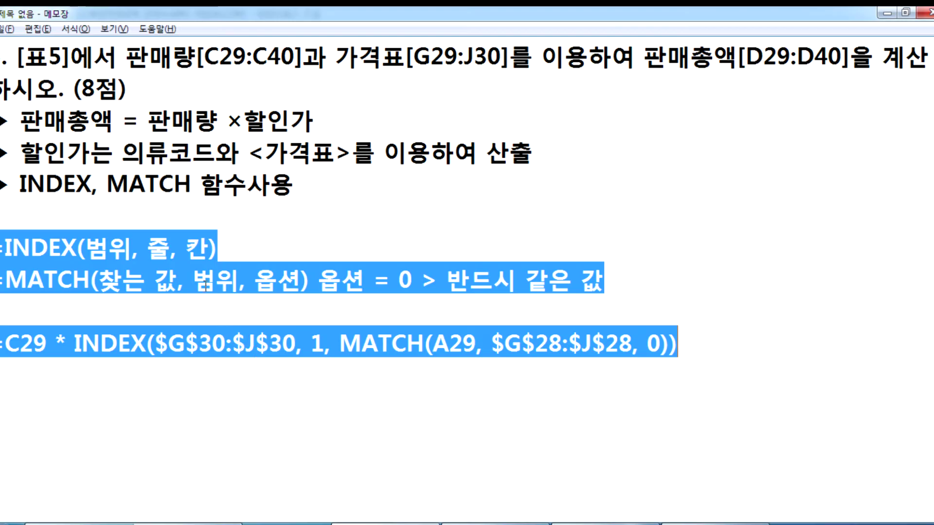
{"action": "left_click", "coordinate": [38, 320]}
{"action": "left_click", "coordinate": [730, 345]}
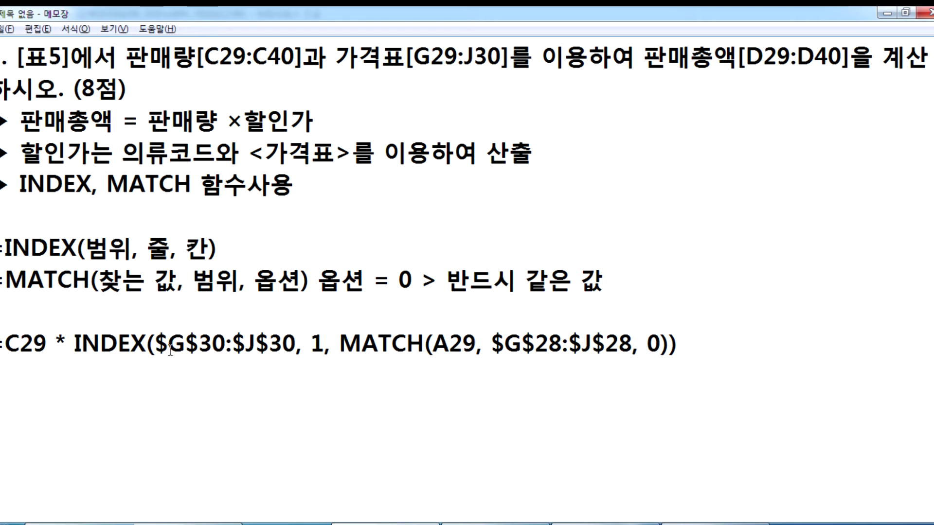
{"action": "key", "text": "alt+Tab"}
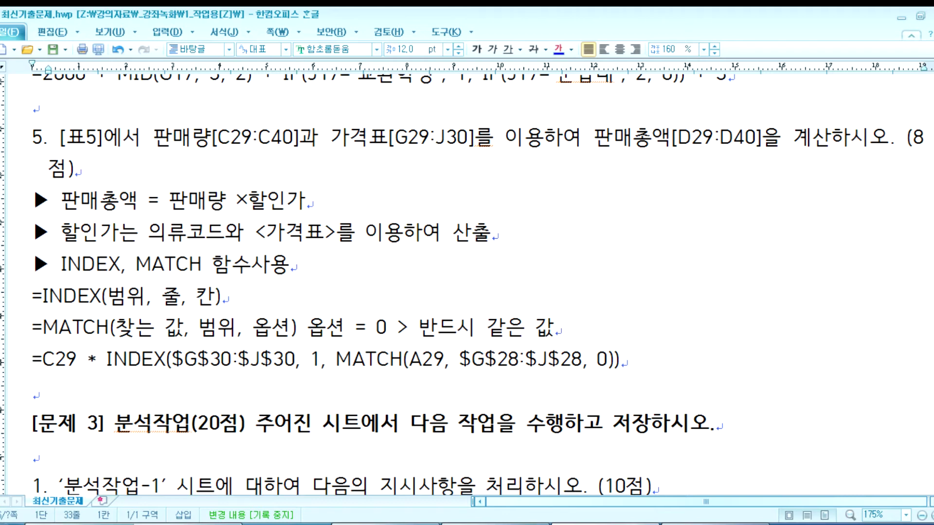
{"action": "key", "text": "alt+Tab"}
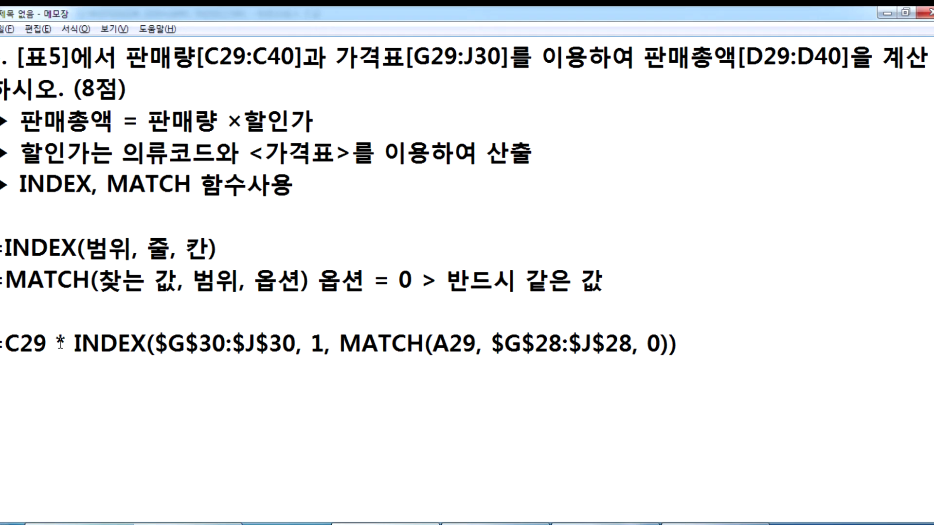
{"action": "left_click_drag", "start_coordinate": [74, 343], "coordinate": [325, 343]}
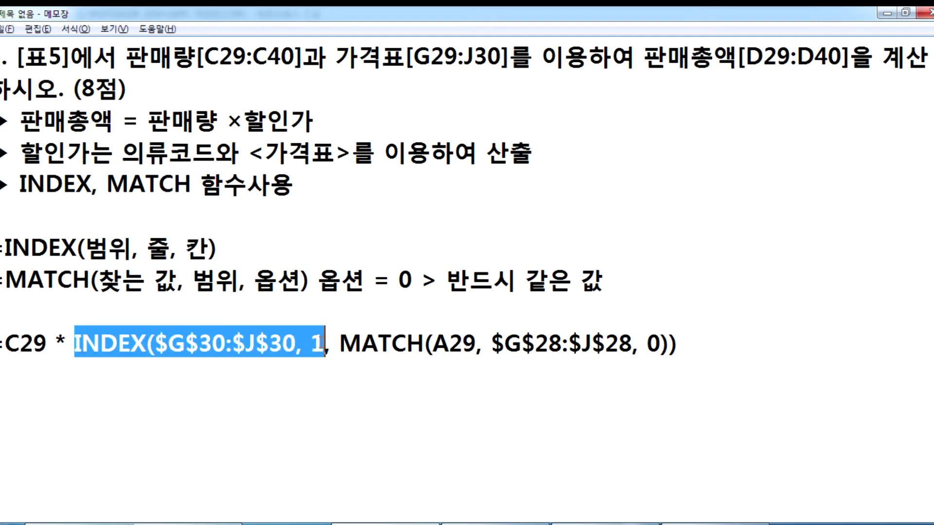
{"action": "left_click_drag", "start_coordinate": [86, 245], "coordinate": [214, 246]}
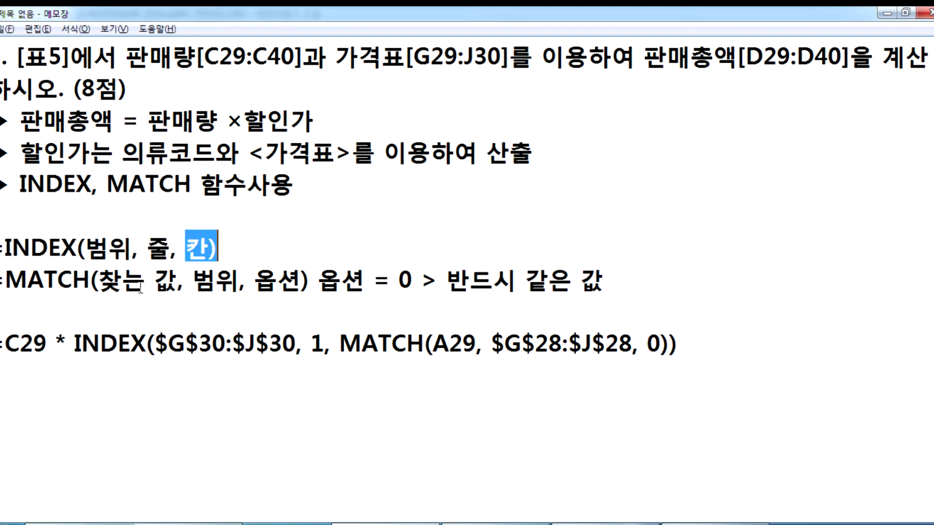
- Append "> 해당 범위에서 ?줄, ?칸에 해당하는 값" to the INDEX syntax line in the notes and add a blank line below it
{"action": "left_click", "coordinate": [103, 283]}
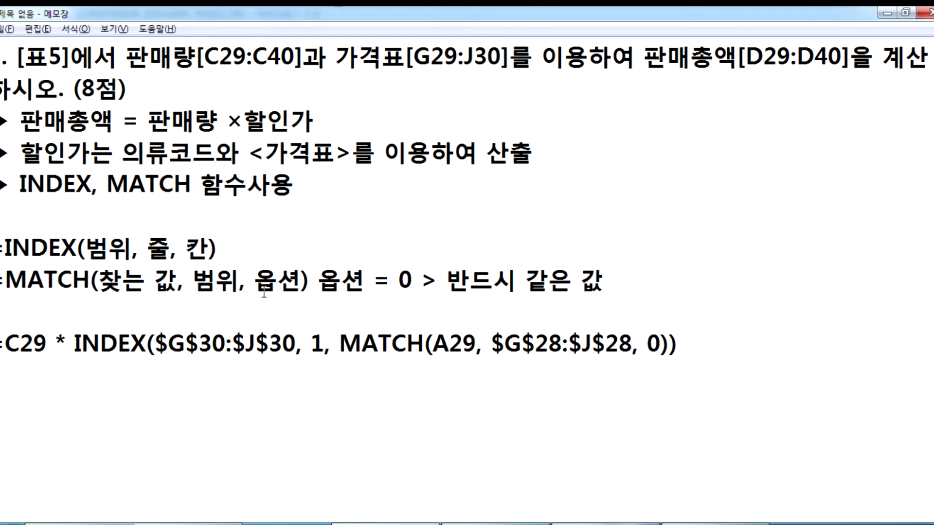
{"action": "left_click", "coordinate": [344, 251]}
{"action": "type", "text": "> 해당 범위에"}
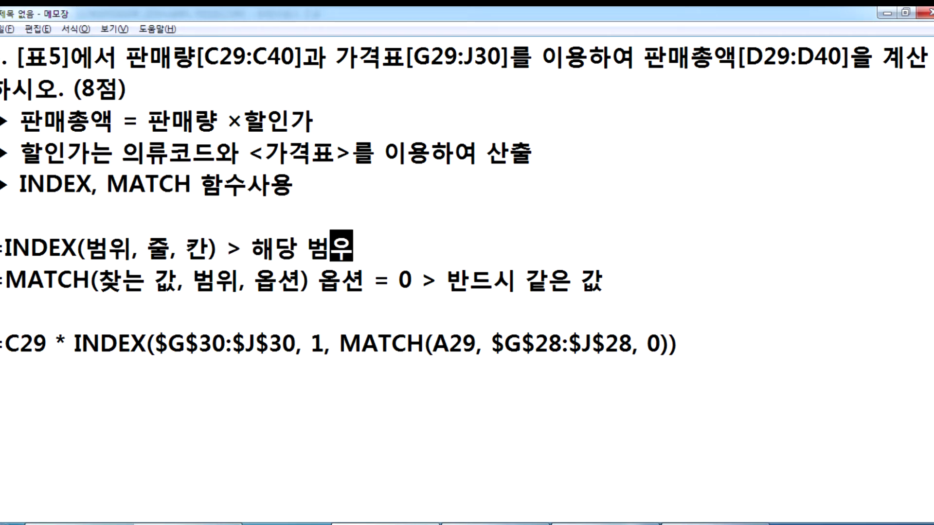
{"action": "type", "text": "서 "}
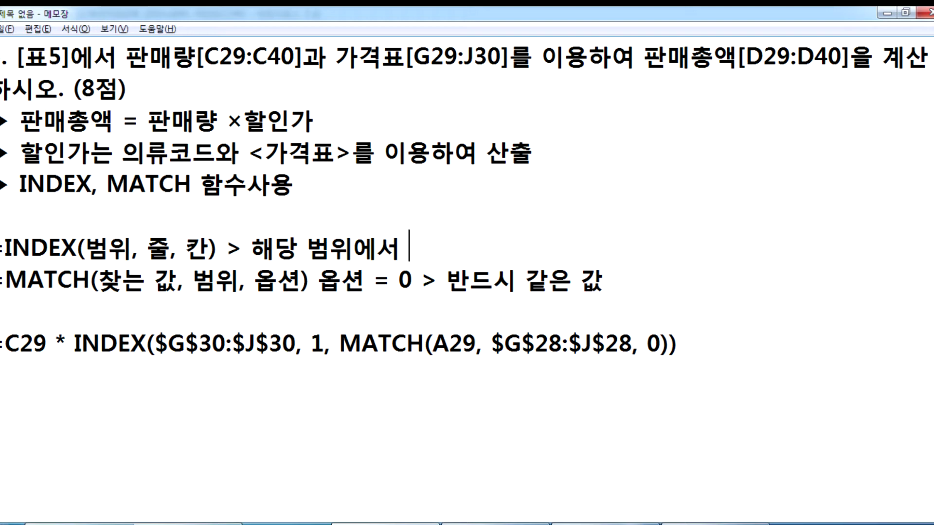
{"action": "type", "text": "줄, 카ㄴ에"}
{"action": "key", "text": "Left"}
{"action": "key", "text": "Left"}
{"action": "key", "text": "Left"}
{"action": "key", "text": "Left"}
{"action": "key", "text": "Left"}
{"action": "type", "text": "?"}
{"action": "key", "text": "Right"}
{"action": "key", "text": "Right"}
{"action": "key", "text": "Right"}
{"action": "type", "text": "?"}
{"action": "key", "text": "End"}
{"action": "type", "text": "해당하ㄴ"}
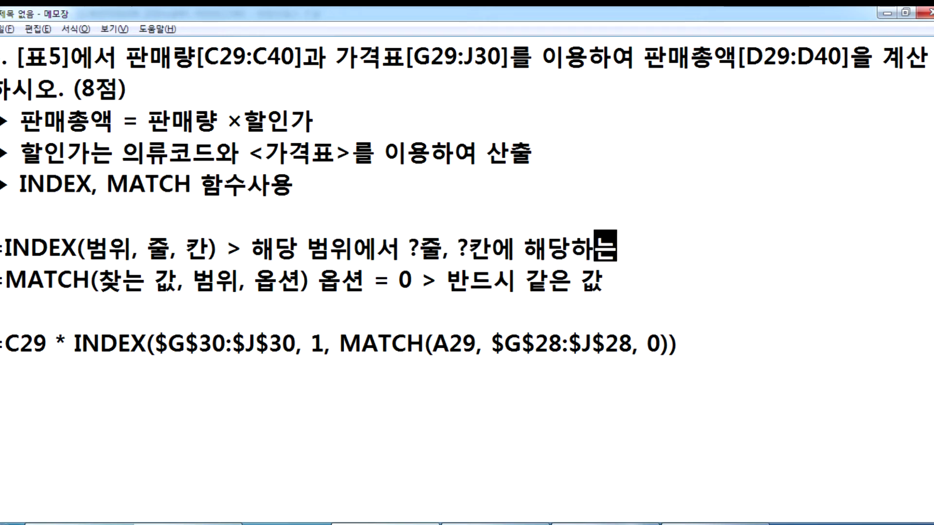
{"action": "type", "text": "ㅡ 값"}
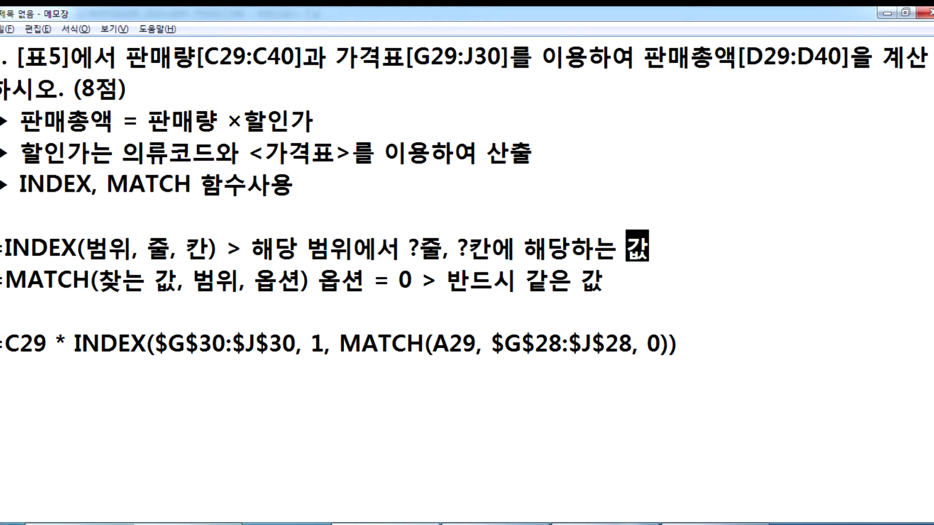
{"action": "key", "text": "Return"}
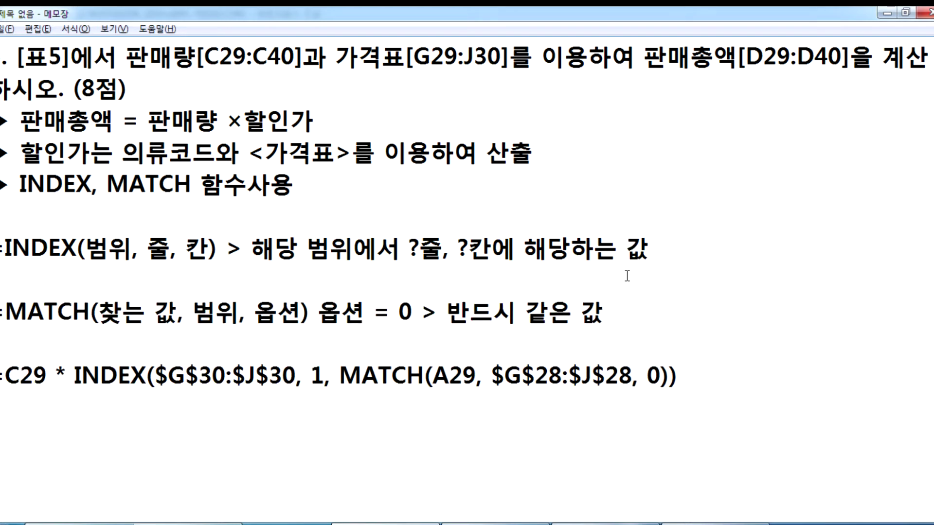
- Add the explanation "내가 찾는 값이 해당 범위에서 몇 번만에 찾았느냐?" on a new line below the MATCH syntax line
{"action": "key", "text": "Return"}
{"action": "type", "text": "내가 찾는 값이 ㅂ"}
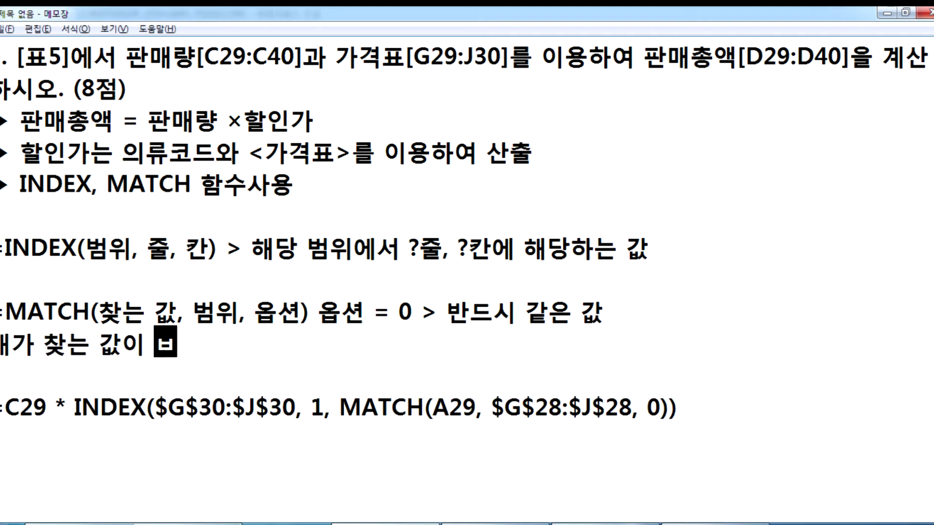
{"action": "key", "text": "BackSpace"}
{"action": "type", "text": "해당 범위에서 "}
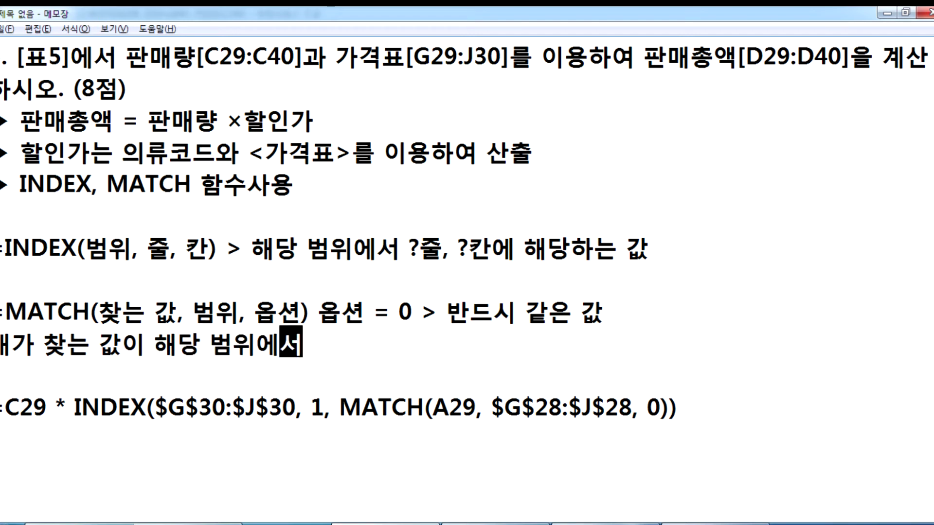
{"action": "type", "text": "몇 번만ㅇ"}
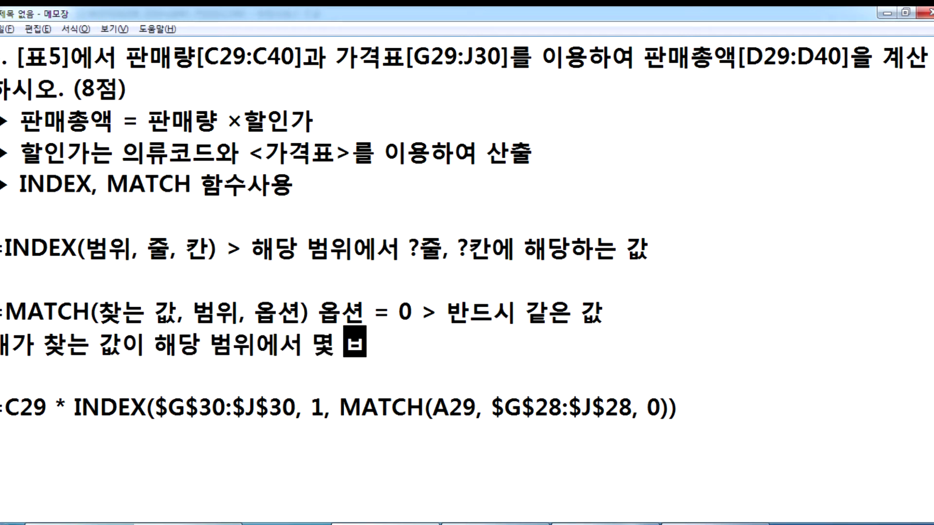
{"action": "type", "text": "에 찾아"}
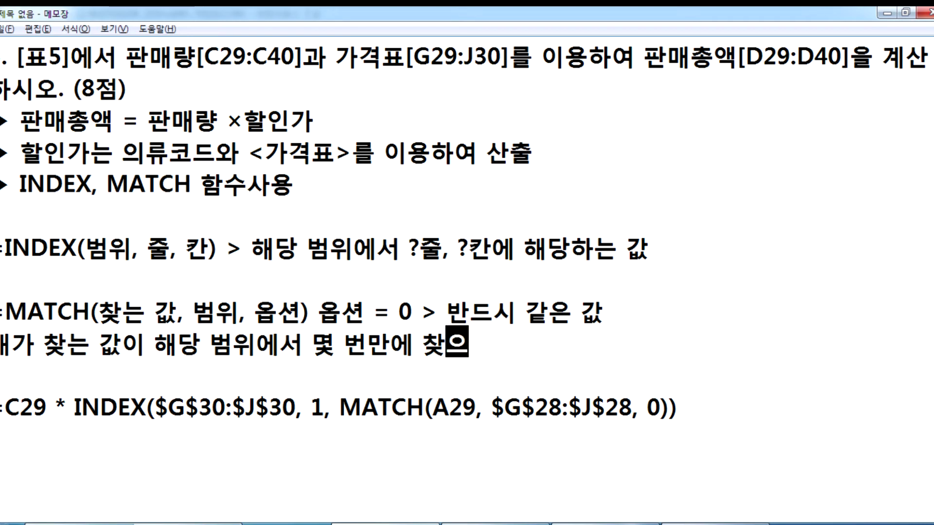
{"action": "type", "text": "았느냐?"}
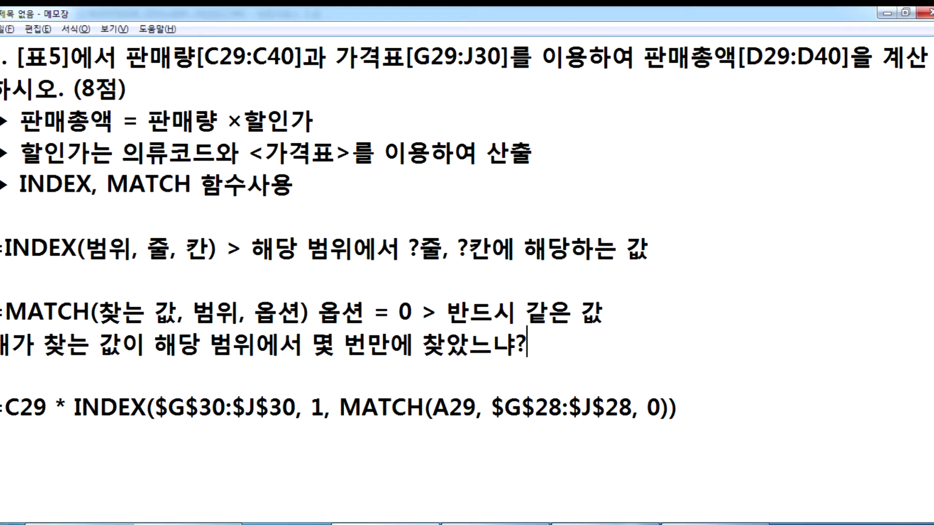
{"action": "left_click_drag", "start_coordinate": [255, 312], "coordinate": [297, 311]}
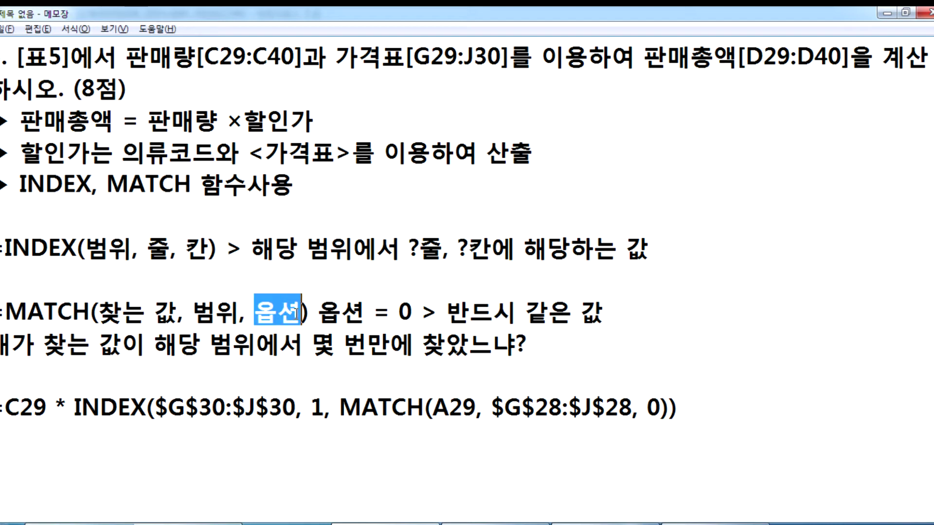
{"action": "left_click", "coordinate": [231, 366]}
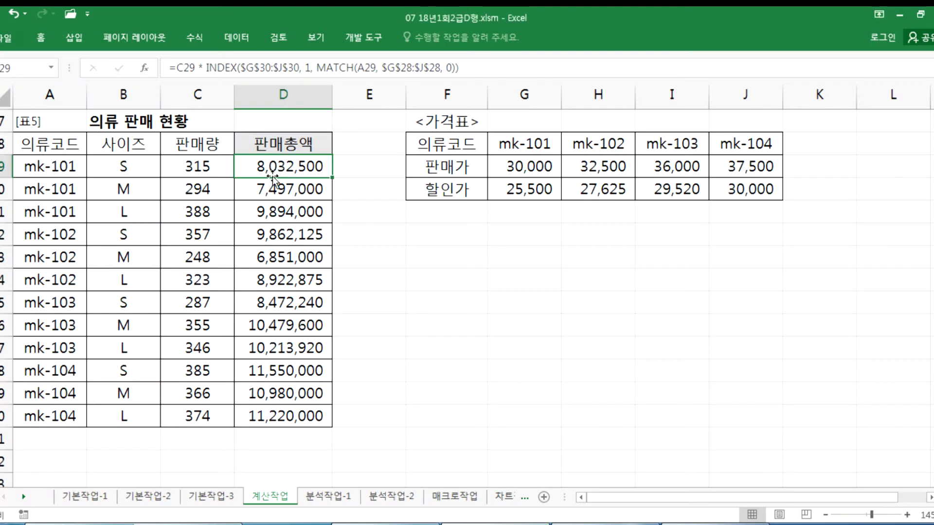
- In Excel, trace how the code mk-103 is located among the price table codes and matched to its discount price in row 30
{"action": "left_click", "coordinate": [510, 147]}
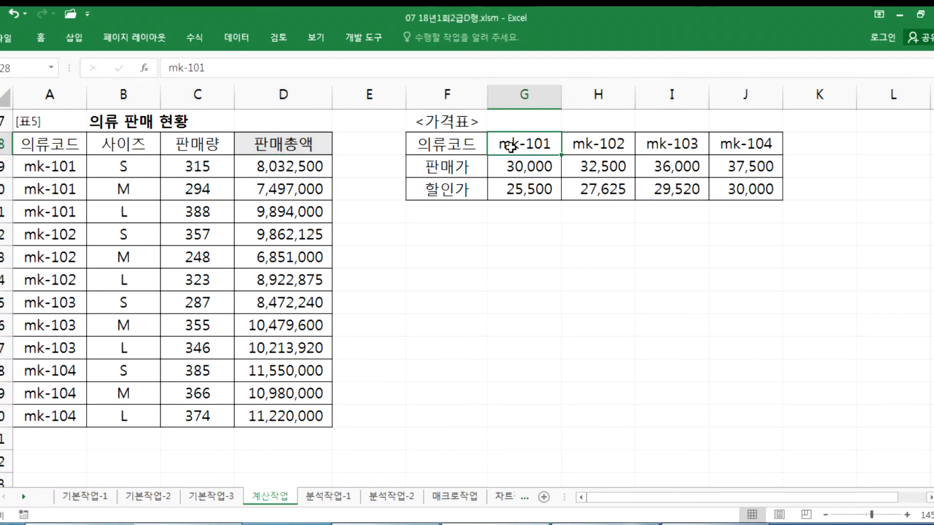
{"action": "left_click", "coordinate": [62, 346]}
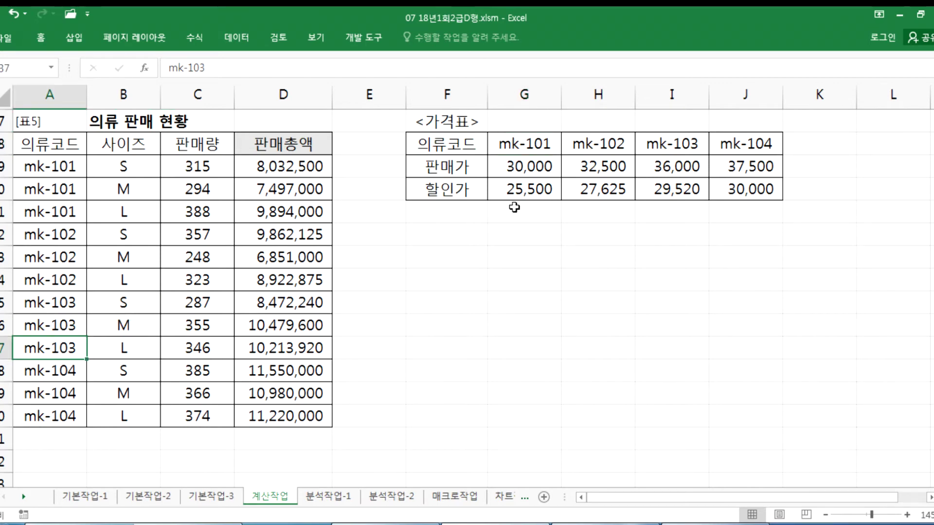
{"action": "left_click", "coordinate": [524, 142]}
{"action": "key", "text": "Right"}
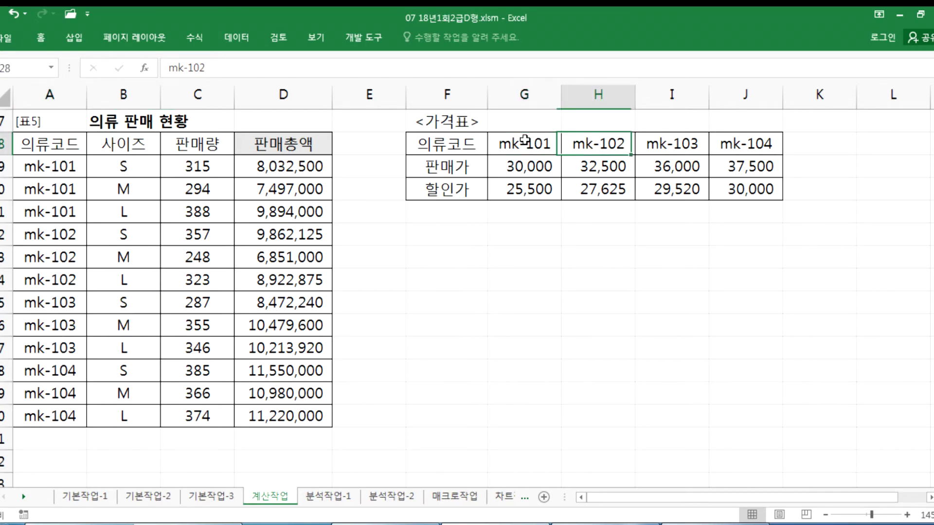
{"action": "left_click", "coordinate": [666, 147]}
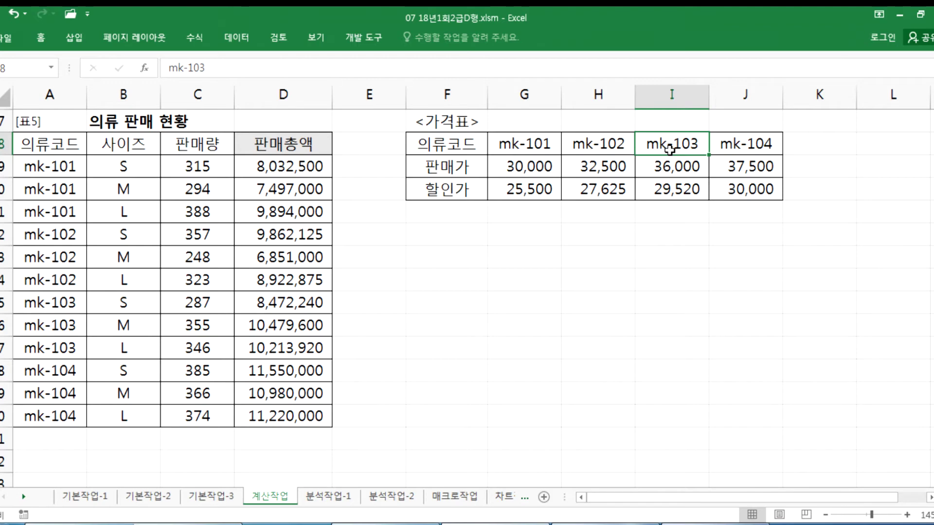
{"action": "left_click_drag", "start_coordinate": [506, 191], "coordinate": [774, 202]}
{"action": "key", "text": "Tab"}
{"action": "key", "text": "Tab"}
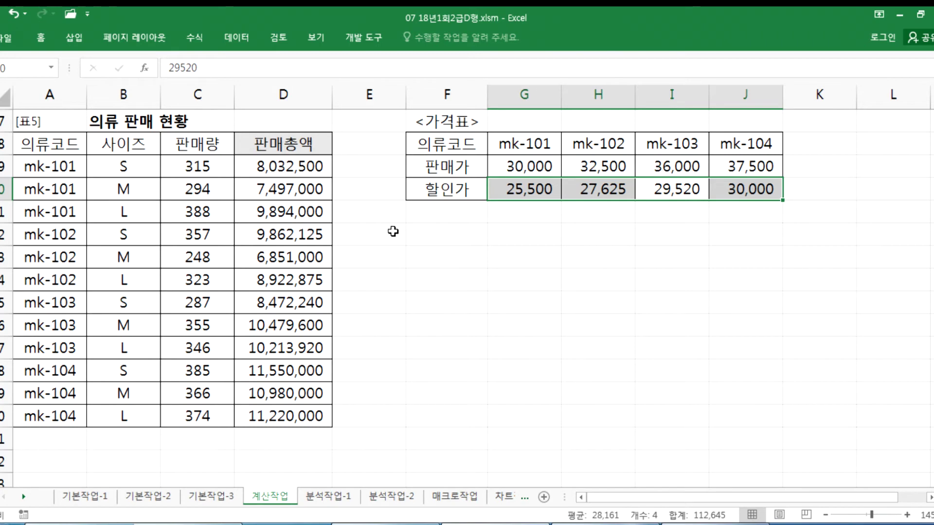
{"action": "left_click", "coordinate": [433, 254]}
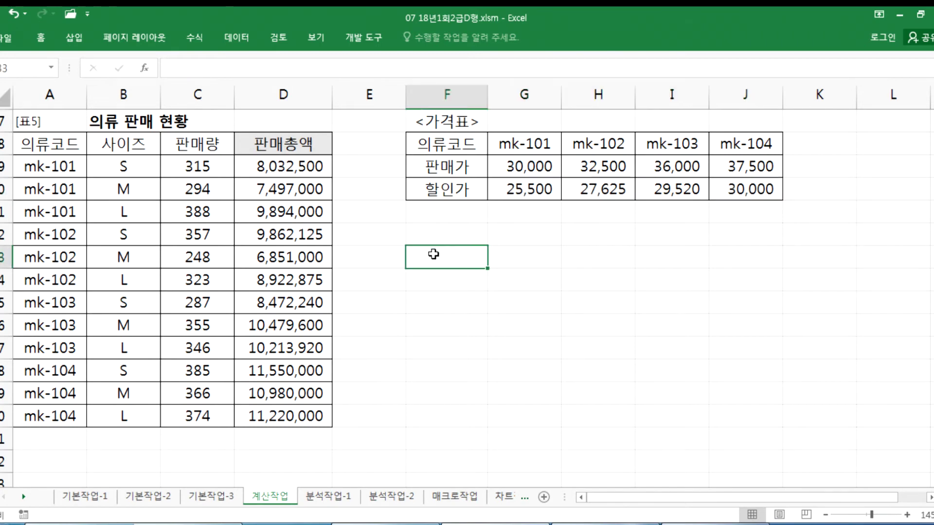
{"action": "left_click", "coordinate": [427, 237]}
- Return to Notepad and review the final formula, checking its C29 multiplication, INDEX part and nested MATCH part
{"action": "key", "text": "alt+Tab"}
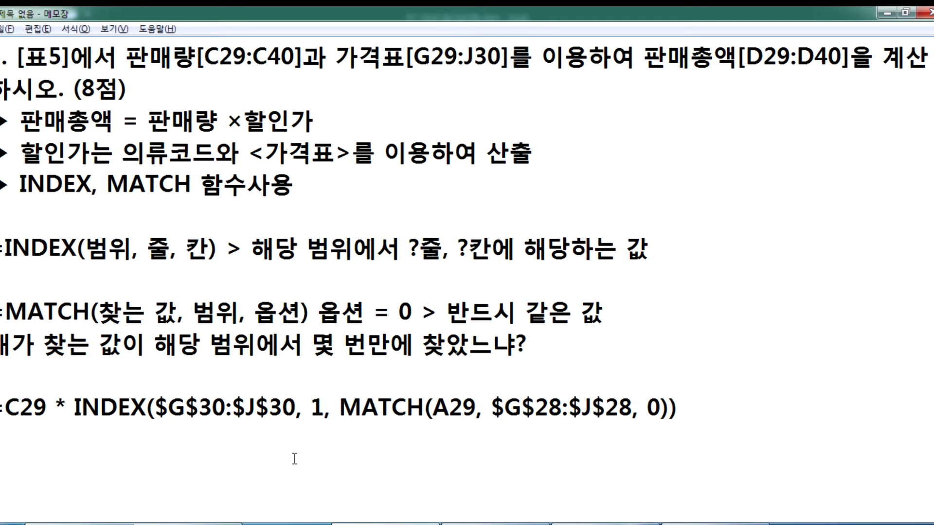
{"action": "left_click_drag", "start_coordinate": [725, 409], "coordinate": [1, 406]}
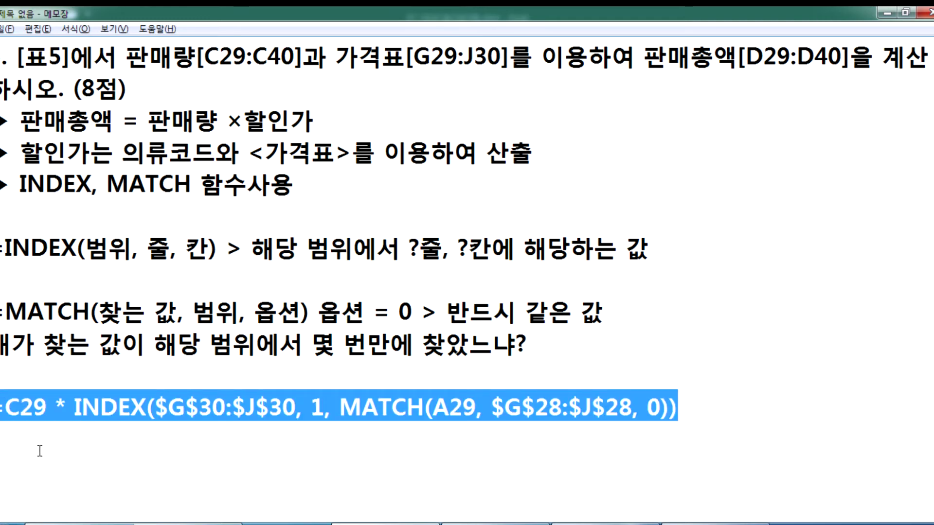
{"action": "left_click", "coordinate": [62, 410]}
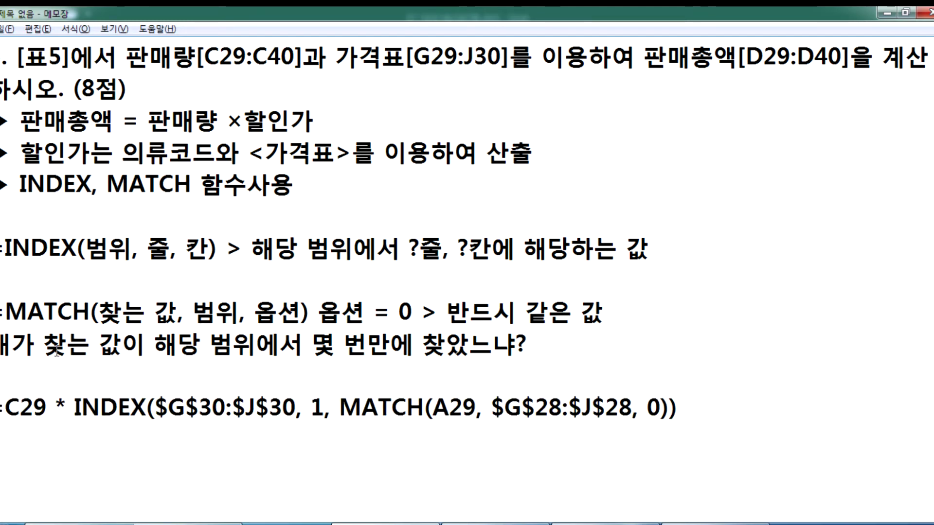
{"action": "left_click_drag", "start_coordinate": [74, 409], "coordinate": [656, 408]}
{"action": "left_click", "coordinate": [340, 409]}
{"action": "left_click", "coordinate": [685, 437]}
- Copy the expanded INDEX and MATCH notes with the final formula from Notepad over the old notes below question 5 in the Hangul document
{"action": "left_click_drag", "start_coordinate": [5, 248], "coordinate": [102, 461]}
{"action": "key", "text": "ctrl+c"}
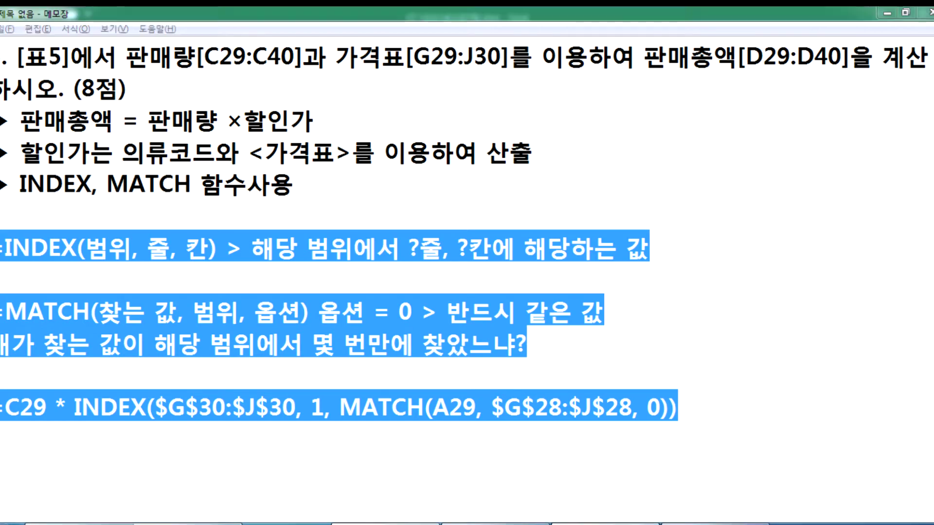
{"action": "key", "text": "alt+Tab"}
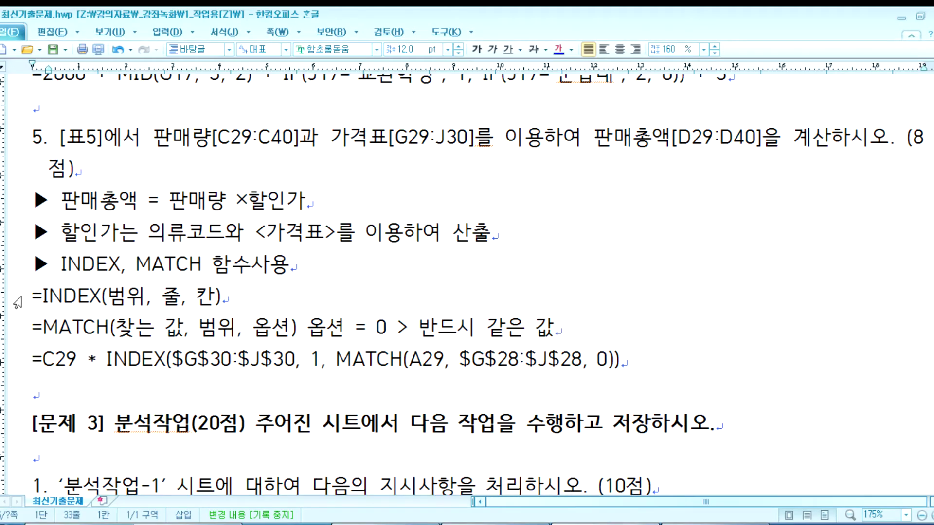
{"action": "left_click_drag", "start_coordinate": [15, 297], "coordinate": [10, 359]}
{"action": "key", "text": "ctrl+v"}
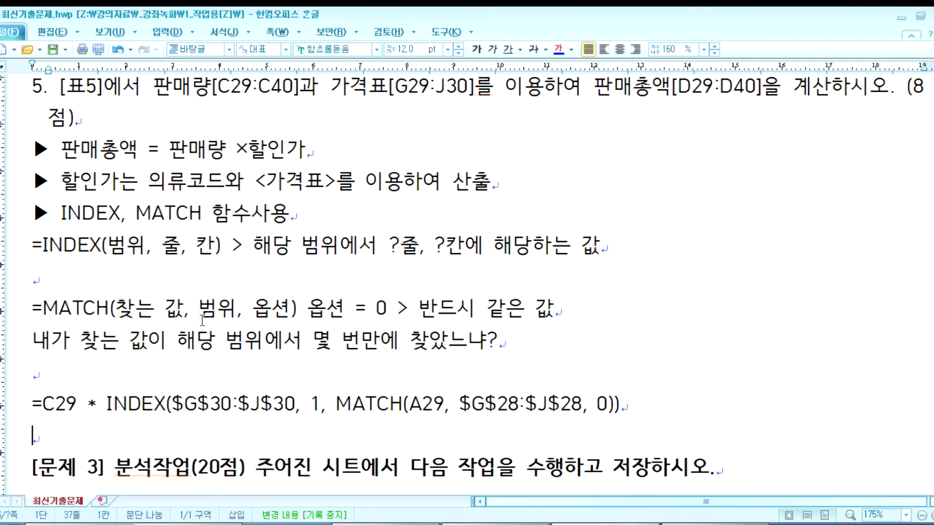
- Examine 문제 3 question 1 on the 분석작업-1 subtotals, including its sort order, the order of maximum and sum, and the sample result picture
{"action": "scroll", "coordinate": [204, 314], "scroll_direction": "down", "scroll_amount": 3}
{"action": "left_click", "coordinate": [71, 278]}
{"action": "left_click", "coordinate": [55, 221]}
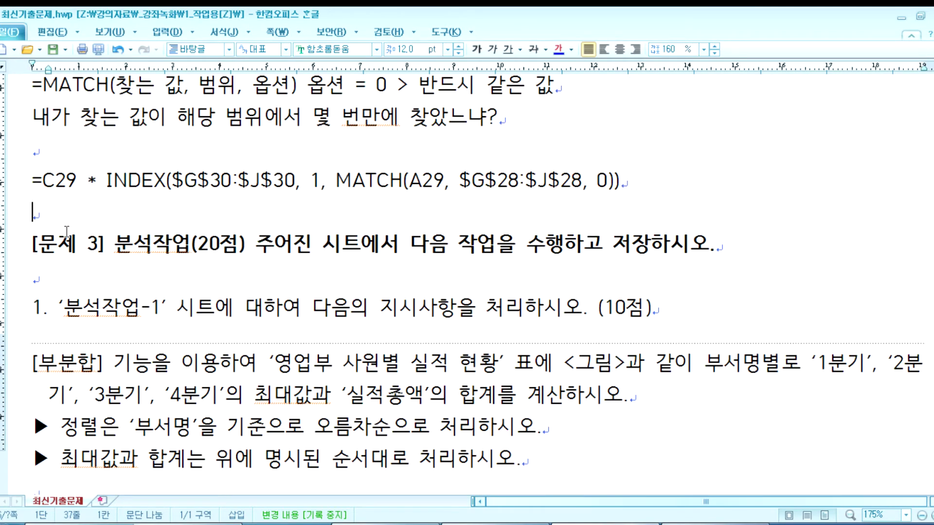
{"action": "scroll", "coordinate": [208, 275], "scroll_direction": "down", "scroll_amount": 3}
{"action": "scroll", "coordinate": [243, 294], "scroll_direction": "down", "scroll_amount": 2}
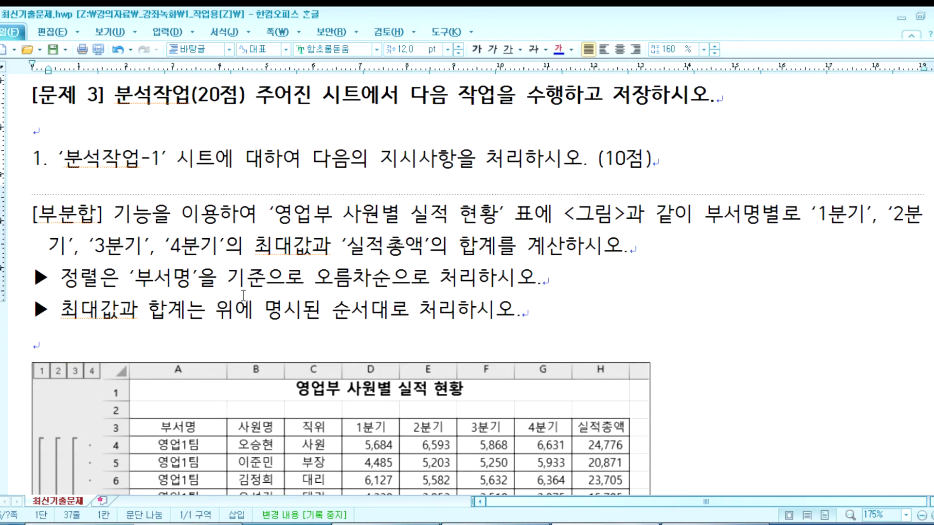
{"action": "scroll", "coordinate": [243, 295], "scroll_direction": "down", "scroll_amount": 3}
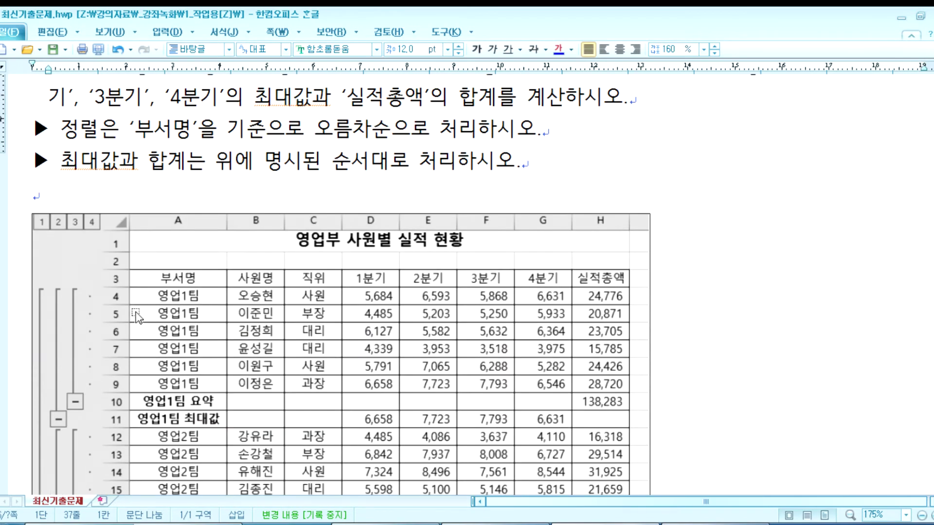
{"action": "scroll", "coordinate": [161, 357], "scroll_direction": "down", "scroll_amount": 2}
{"action": "scroll", "coordinate": [161, 361], "scroll_direction": "down", "scroll_amount": 2}
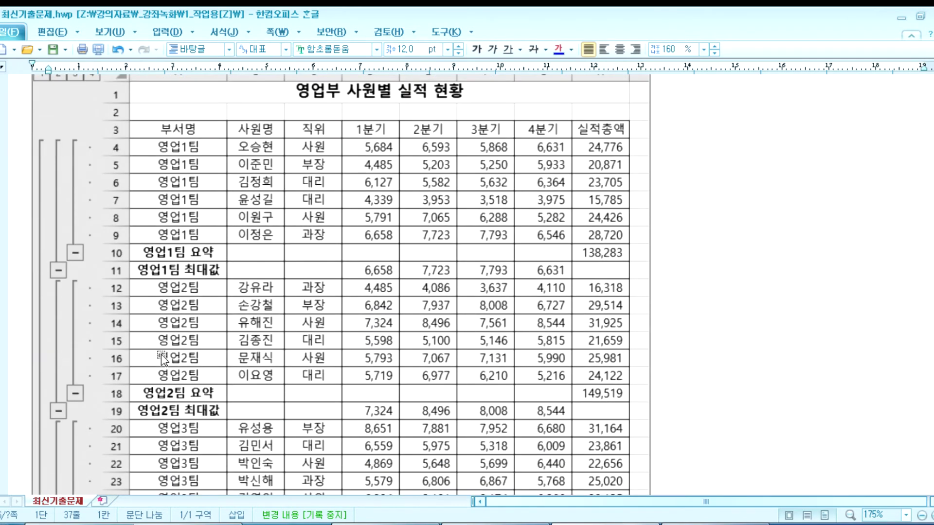
{"action": "scroll", "coordinate": [162, 361], "scroll_direction": "down", "scroll_amount": 4}
{"action": "scroll", "coordinate": [162, 361], "scroll_direction": "up", "scroll_amount": 15}
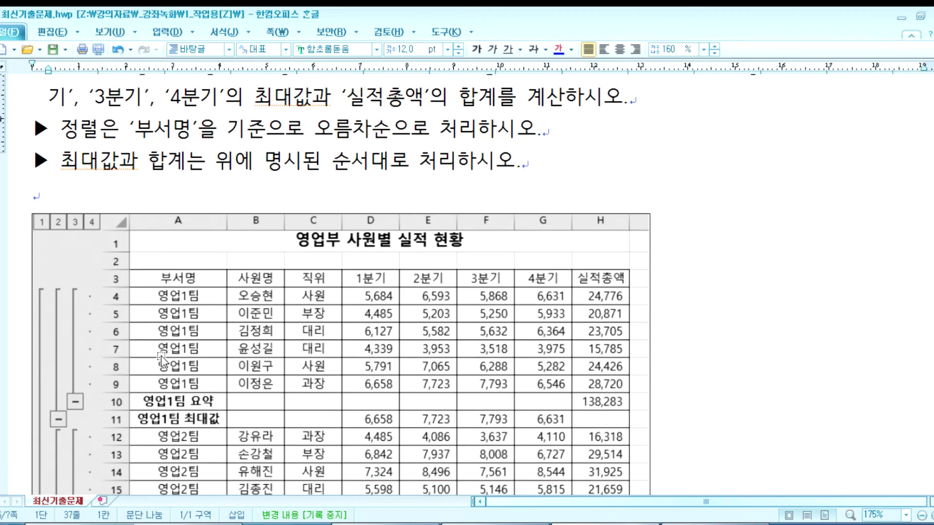
{"action": "left_click_drag", "start_coordinate": [305, 204], "coordinate": [371, 201]}
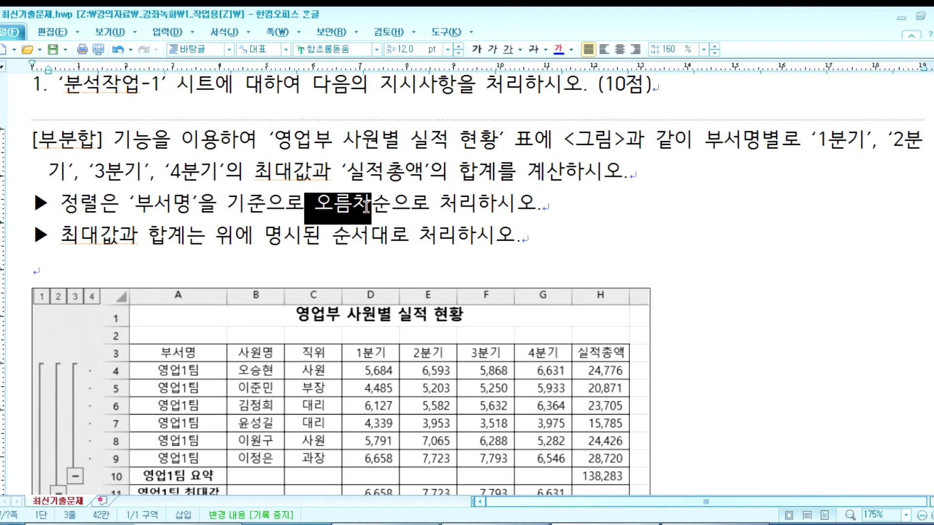
{"action": "scroll", "coordinate": [320, 282], "scroll_direction": "down", "scroll_amount": 4}
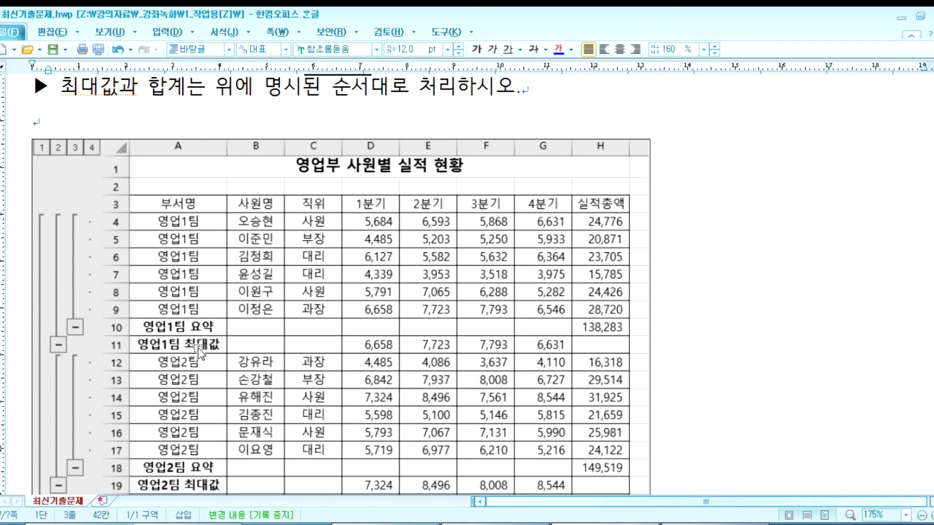
{"action": "left_click", "coordinate": [372, 343]}
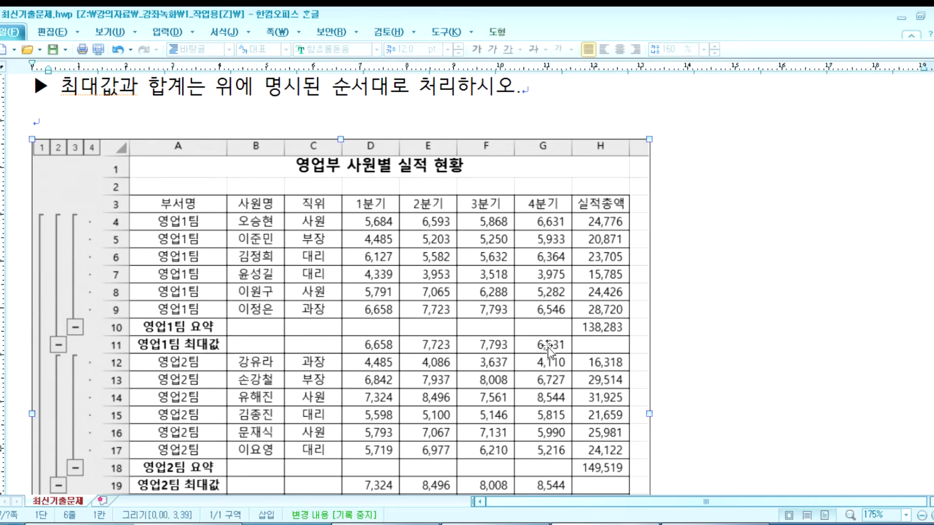
{"action": "scroll", "coordinate": [477, 301], "scroll_direction": "up", "scroll_amount": 2}
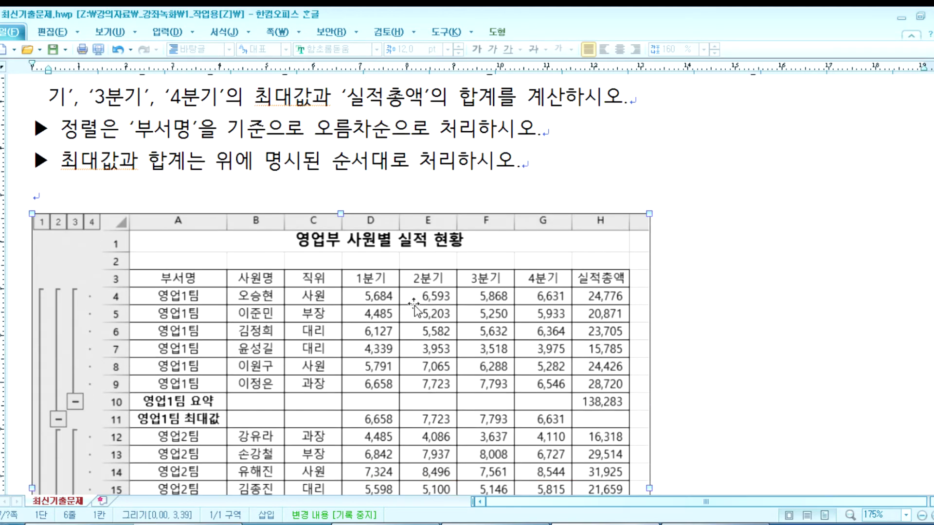
{"action": "scroll", "coordinate": [413, 307], "scroll_direction": "up", "scroll_amount": 1}
{"action": "scroll", "coordinate": [411, 304], "scroll_direction": "up", "scroll_amount": 1}
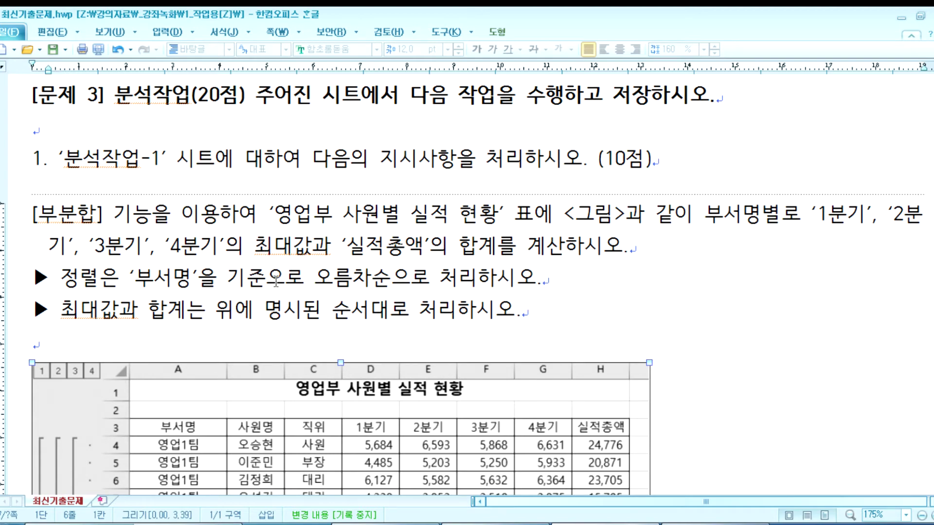
- Check the sample subtotal picture, switch to Excel, and sort the 분석작업-1 table by 부서명 in ascending order
{"action": "scroll", "coordinate": [276, 281], "scroll_direction": "down", "scroll_amount": 4}
{"action": "scroll", "coordinate": [214, 289], "scroll_direction": "down", "scroll_amount": 1}
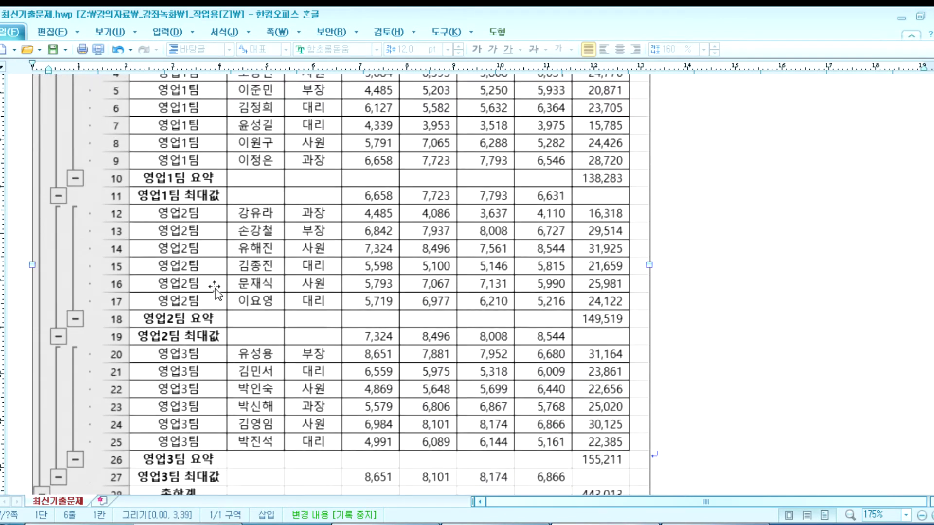
{"action": "scroll", "coordinate": [214, 289], "scroll_direction": "down", "scroll_amount": 2}
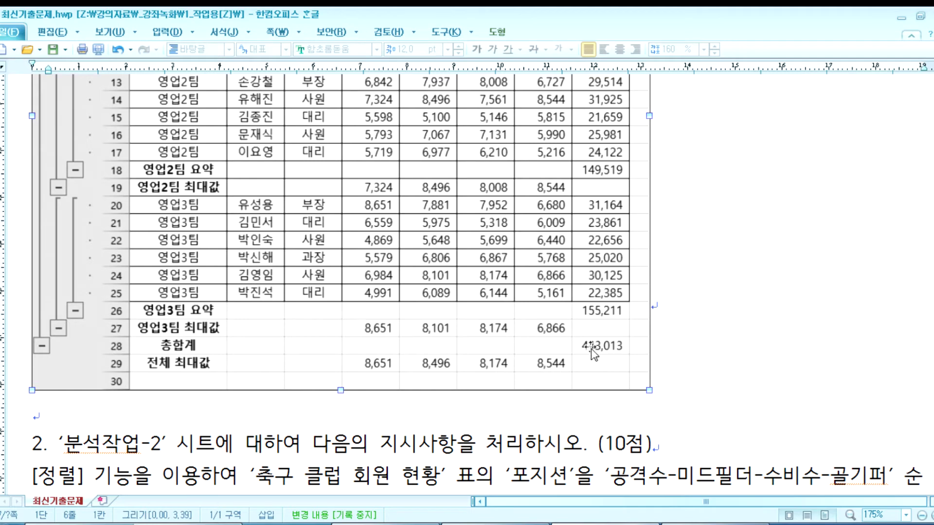
{"action": "scroll", "coordinate": [578, 352], "scroll_direction": "up", "scroll_amount": 10}
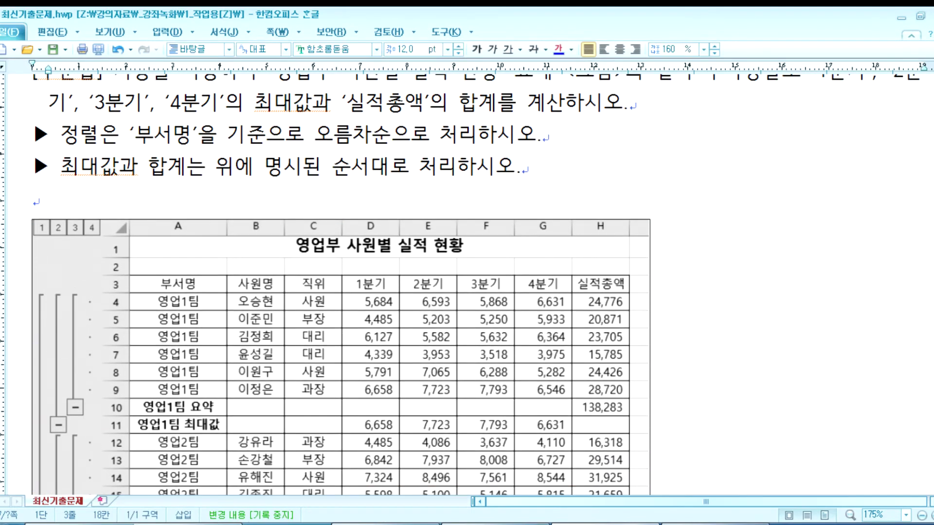
{"action": "key", "text": "alt+Tab"}
{"action": "left_click", "coordinate": [329, 497]}
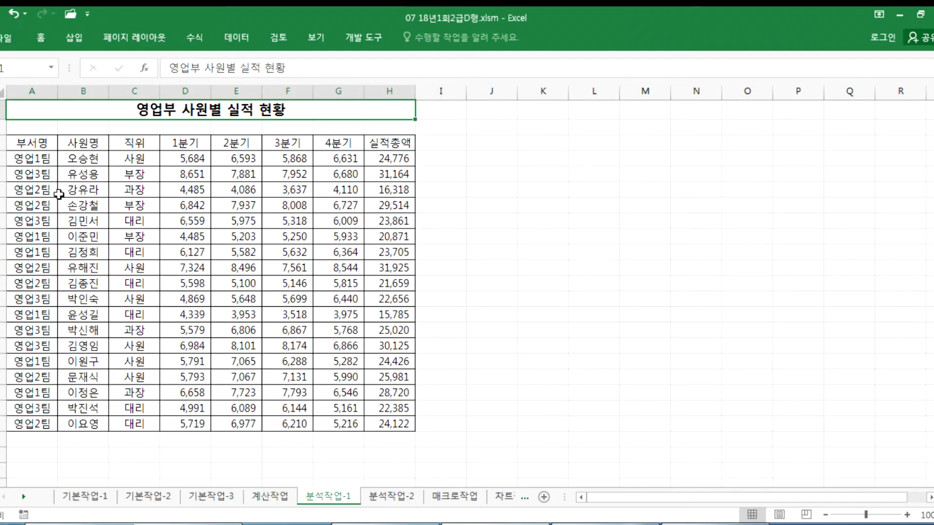
{"action": "left_click", "coordinate": [30, 159]}
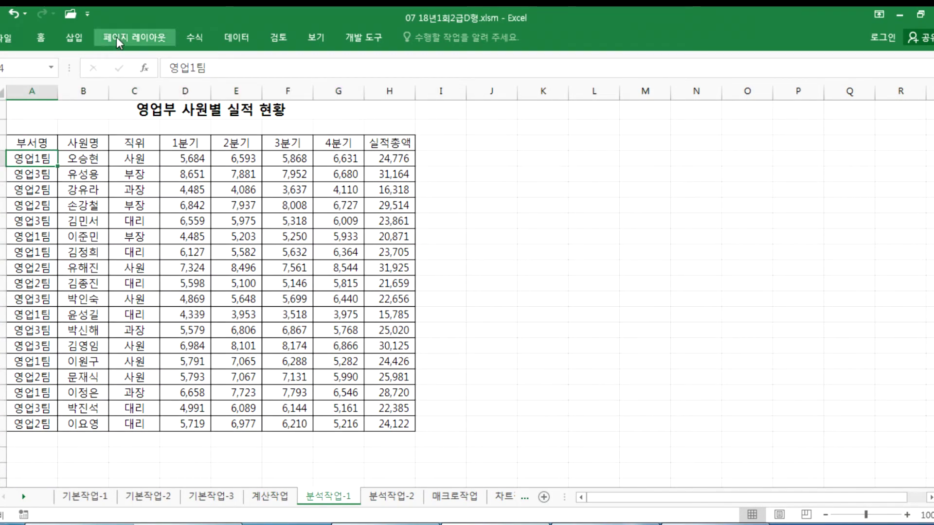
{"action": "double_click", "coordinate": [236, 37]}
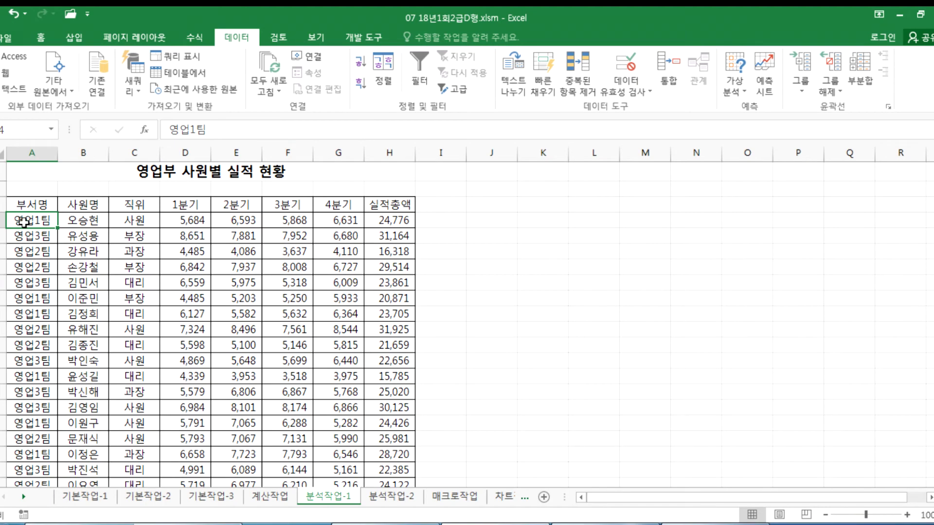
{"action": "left_click", "coordinate": [361, 61]}
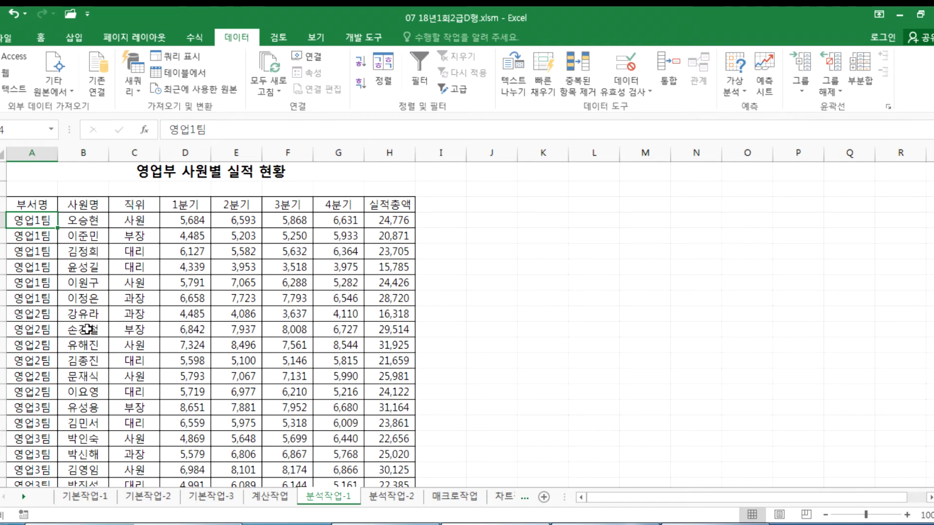
{"action": "scroll", "coordinate": [89, 326], "scroll_direction": "down", "scroll_amount": 1}
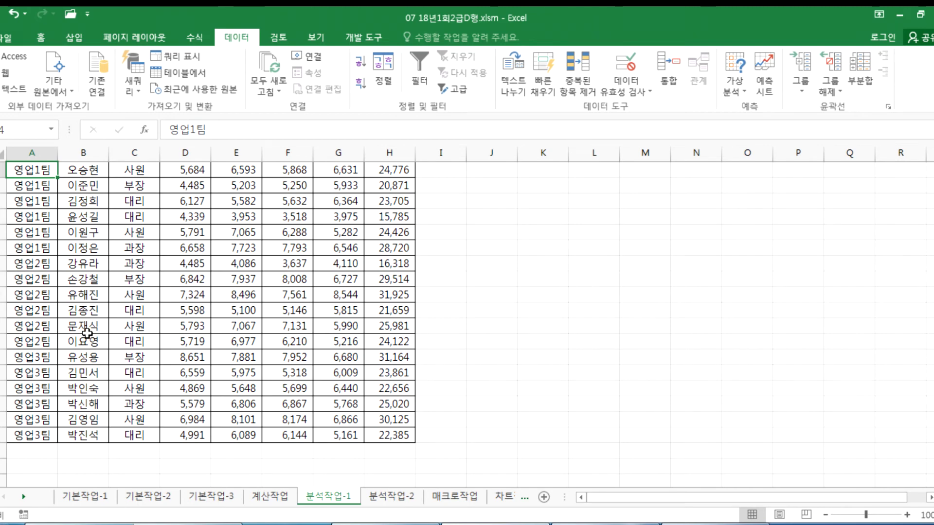
{"action": "scroll", "coordinate": [87, 333], "scroll_direction": "up", "scroll_amount": 1}
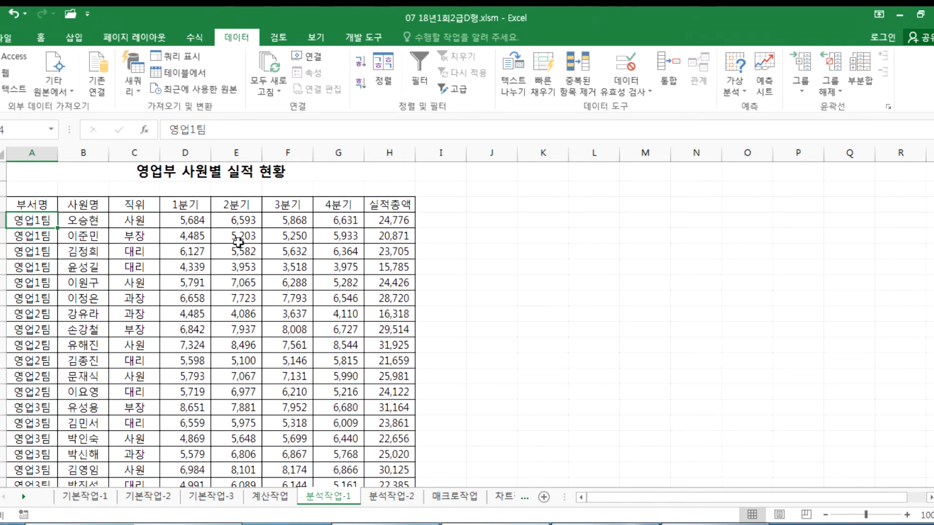
- Recheck the sort instruction and sample in Hangul, and in Excel's Subtotal settings select 1분기 through 4분기 instead of 실적총액
{"action": "key", "text": "alt+Tab"}
{"action": "left_click_drag", "start_coordinate": [304, 141], "coordinate": [369, 148]}
{"action": "scroll", "coordinate": [224, 302], "scroll_direction": "down", "scroll_amount": 5}
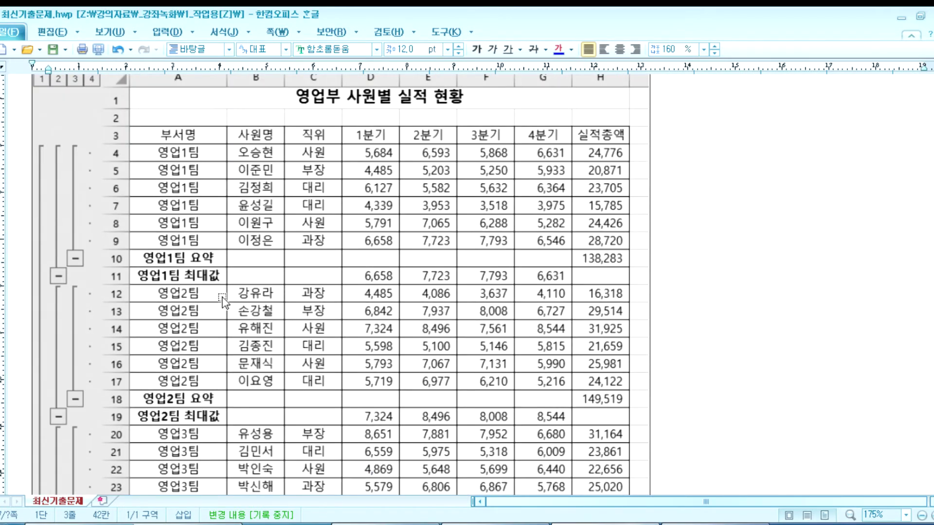
{"action": "scroll", "coordinate": [197, 321], "scroll_direction": "down", "scroll_amount": 2}
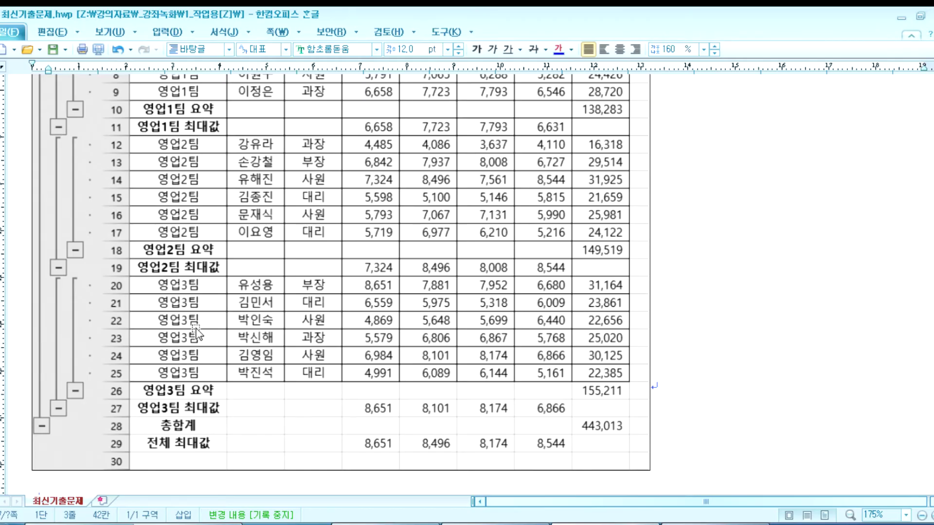
{"action": "scroll", "coordinate": [197, 324], "scroll_direction": "up", "scroll_amount": 5}
{"action": "key", "text": "alt+Tab"}
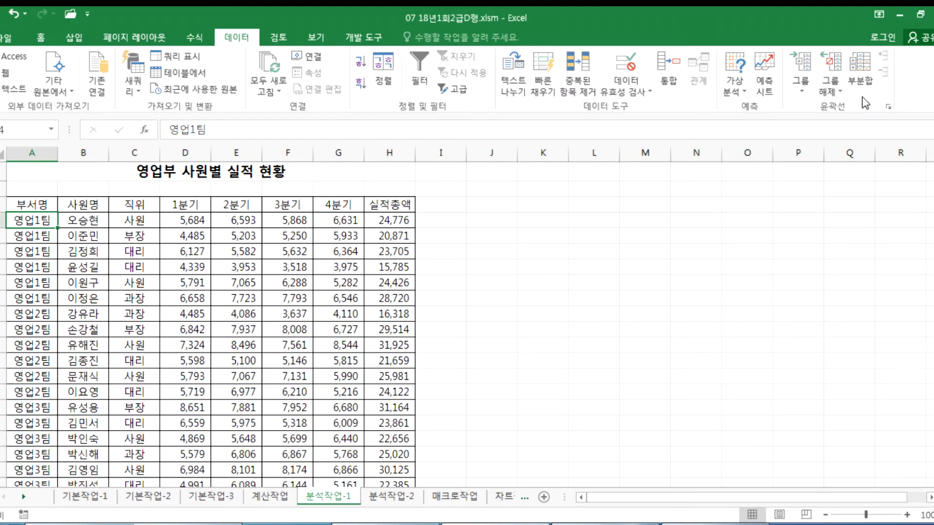
{"action": "left_click", "coordinate": [860, 70]}
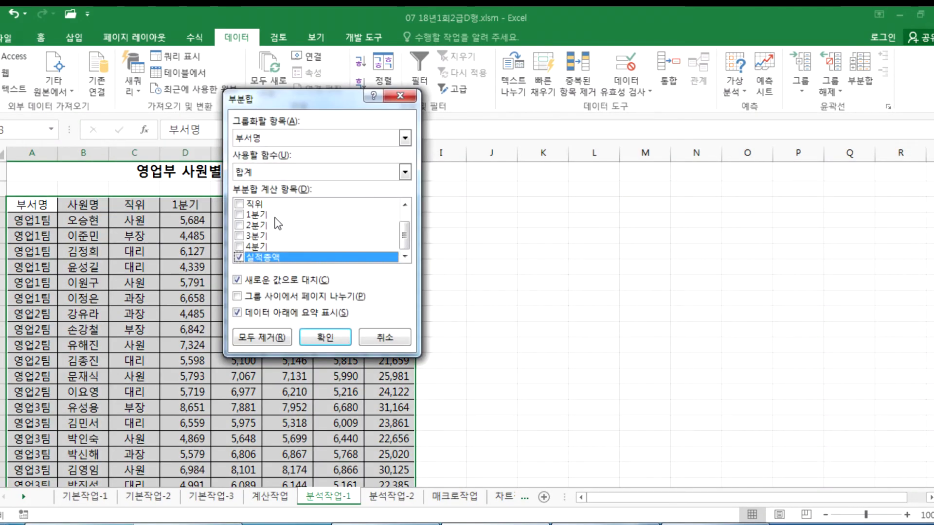
{"action": "left_click", "coordinate": [239, 257]}
{"action": "left_click", "coordinate": [239, 215]}
{"action": "left_click", "coordinate": [239, 226]}
{"action": "left_click", "coordinate": [239, 236]}
{"action": "left_click", "coordinate": [239, 247]}
- Check the function required for the quarters in Hangul, and apply the Excel subtotal with 최대값 as the function
{"action": "key", "text": "alt+Tab"}
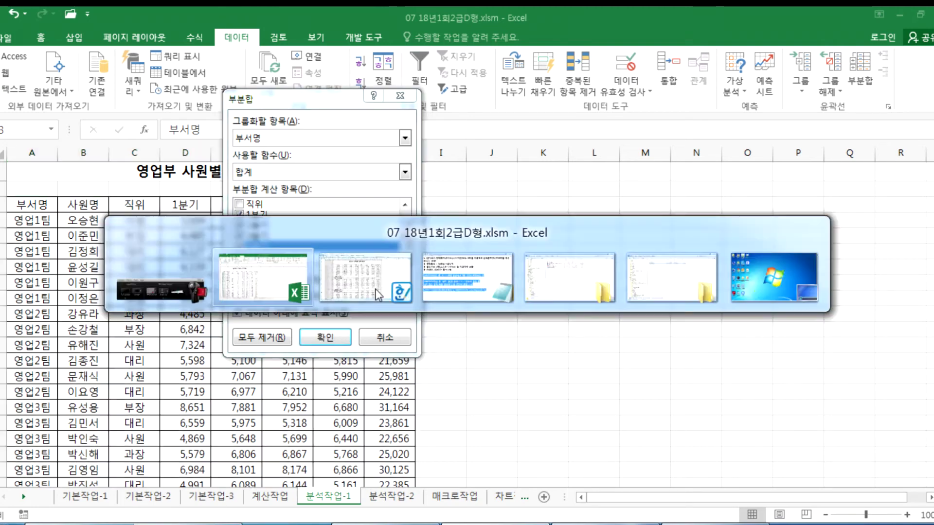
{"action": "key", "text": "alt+Tab"}
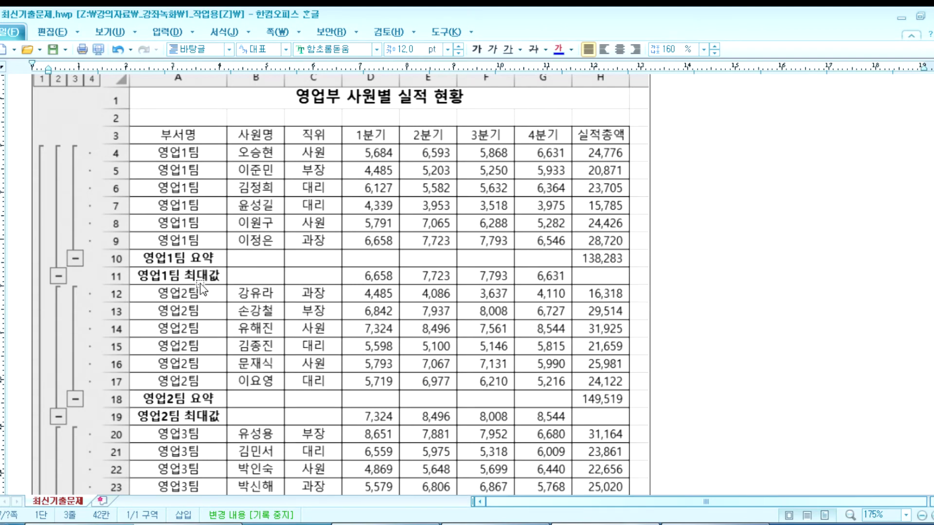
{"action": "scroll", "coordinate": [202, 289], "scroll_direction": "up", "scroll_amount": 5}
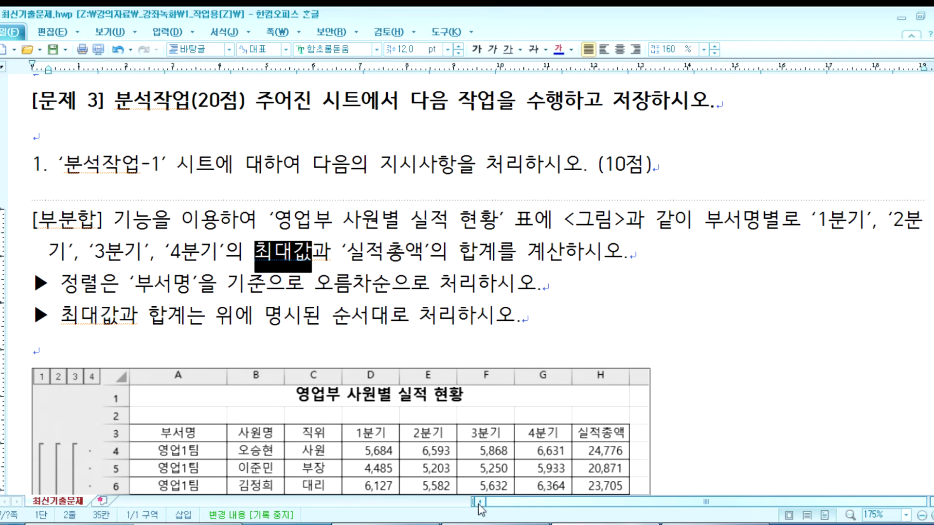
{"action": "key", "text": "alt+Tab"}
{"action": "left_click", "coordinate": [261, 171]}
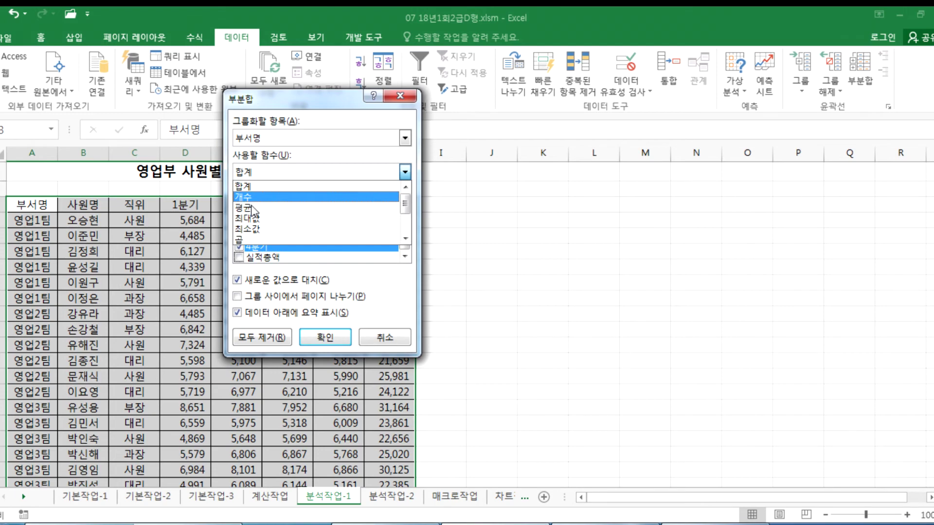
{"action": "left_click", "coordinate": [249, 218]}
{"action": "left_click", "coordinate": [326, 336]}
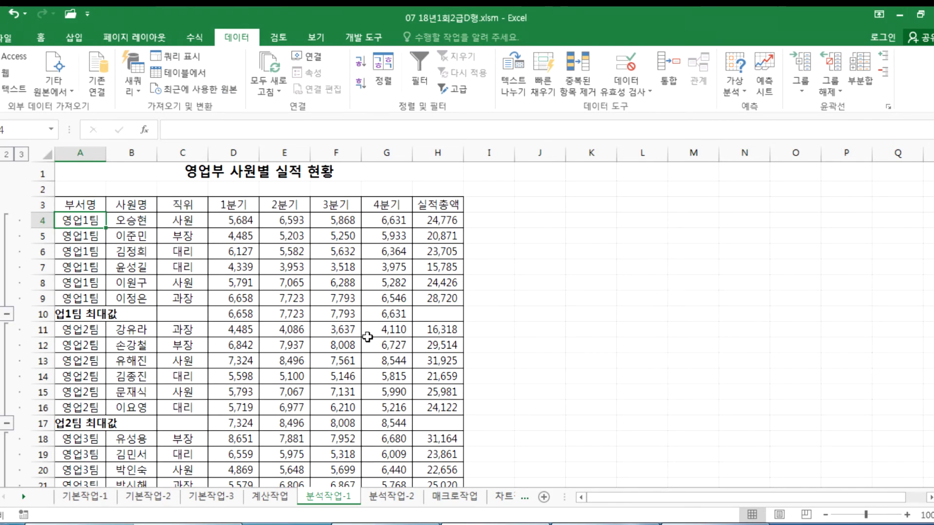
- Start a second subtotal, clearing 1분기 through 4분기 and selecting only 실적총액 as the item to calculate
{"action": "left_click", "coordinate": [860, 73]}
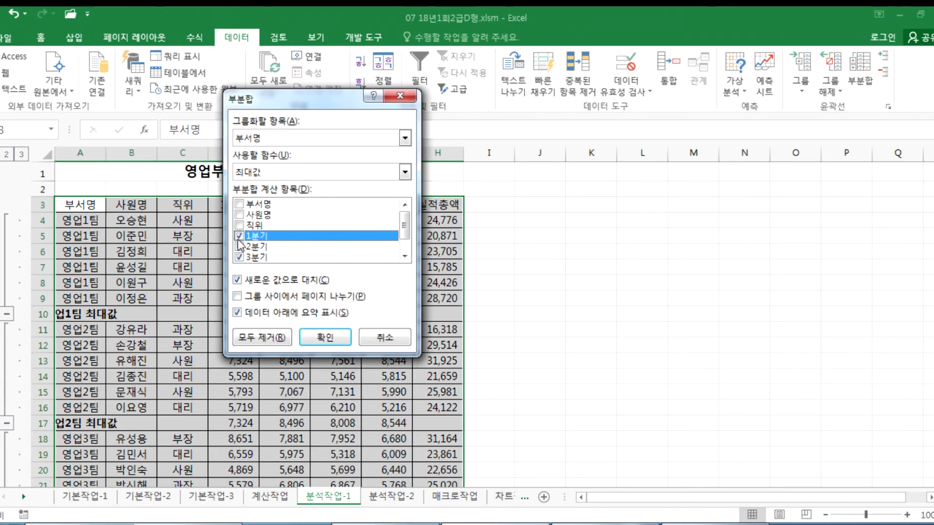
{"action": "left_click", "coordinate": [238, 236]}
{"action": "left_click", "coordinate": [239, 247]}
{"action": "left_click", "coordinate": [239, 256]}
{"action": "scroll", "coordinate": [245, 263], "scroll_direction": "down", "scroll_amount": 1}
{"action": "left_click", "coordinate": [239, 246]}
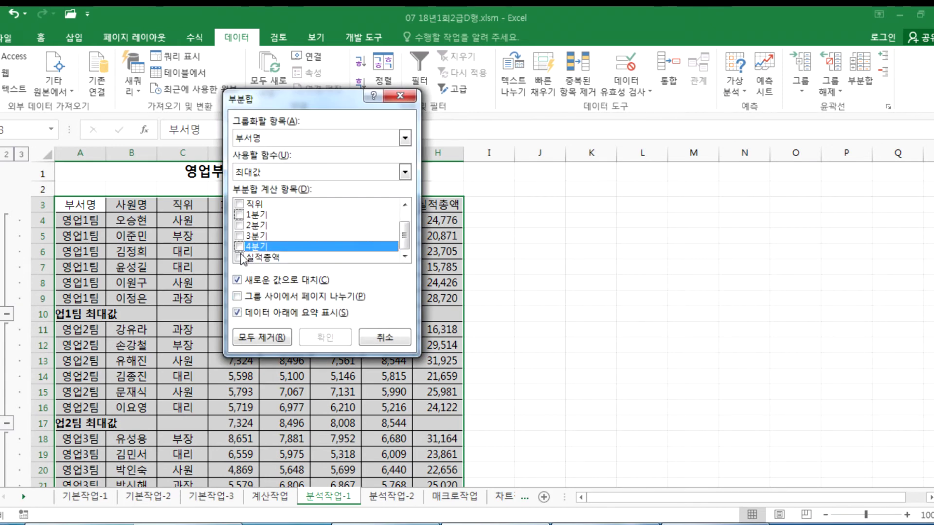
{"action": "left_click", "coordinate": [238, 257]}
- Check the required 실적총액 function in Hangul, and apply the Excel subtotal with 합계 and 새로운 값으로 대치 turned off
{"action": "key", "text": "alt+Tab"}
{"action": "left_click_drag", "start_coordinate": [459, 251], "coordinate": [527, 253]}
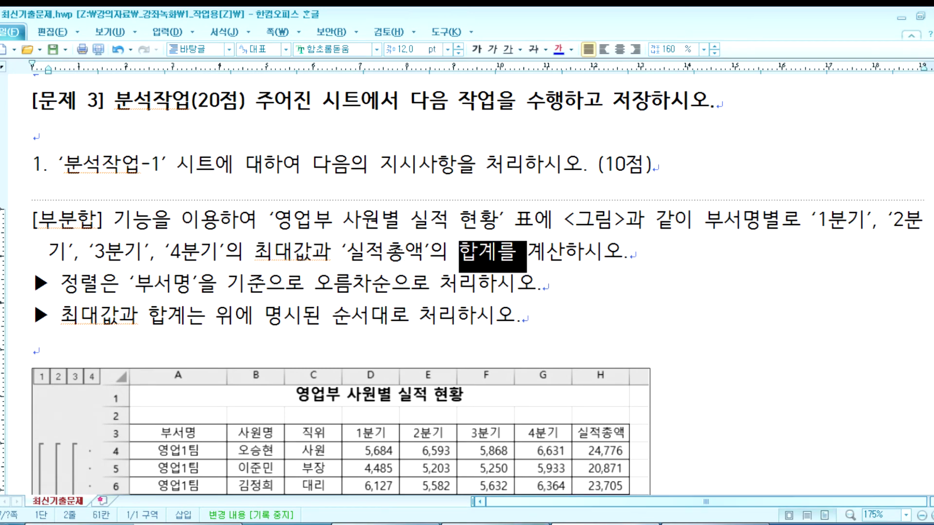
{"action": "right_click", "coordinate": [498, 524]}
{"action": "left_click", "coordinate": [489, 522]}
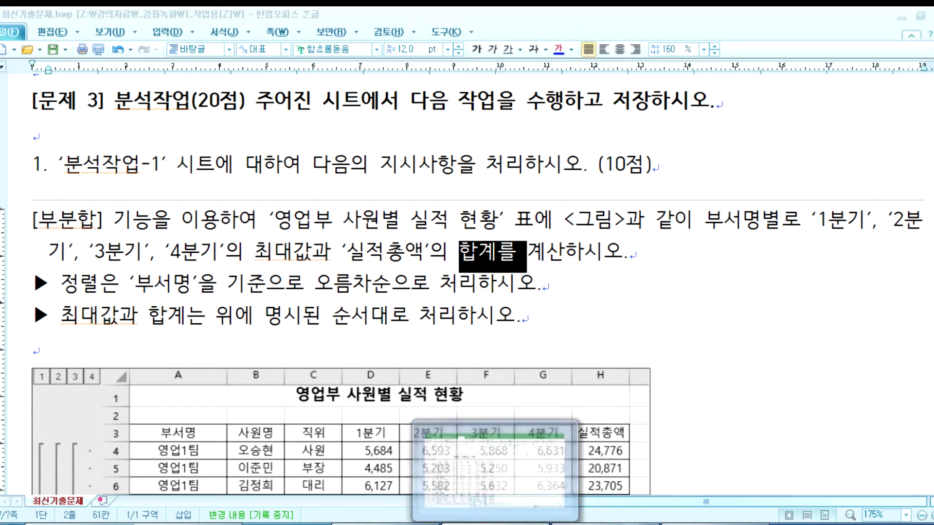
{"action": "left_click", "coordinate": [462, 484]}
{"action": "left_click", "coordinate": [256, 172]}
{"action": "left_click", "coordinate": [256, 187]}
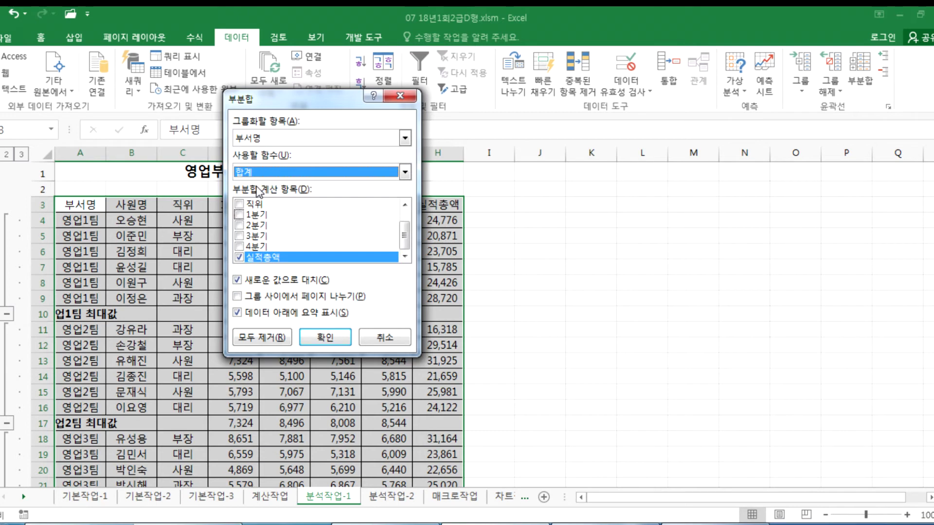
{"action": "left_click", "coordinate": [259, 284]}
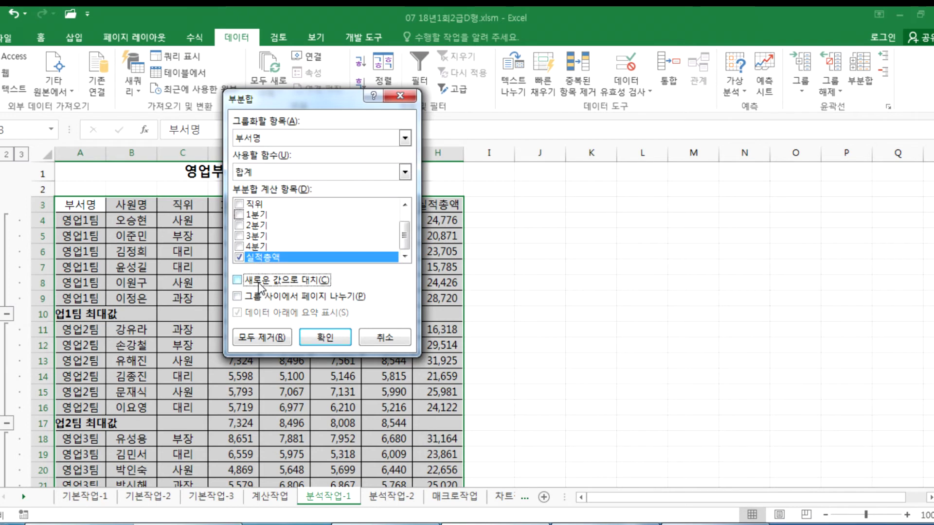
{"action": "left_click", "coordinate": [326, 337]}
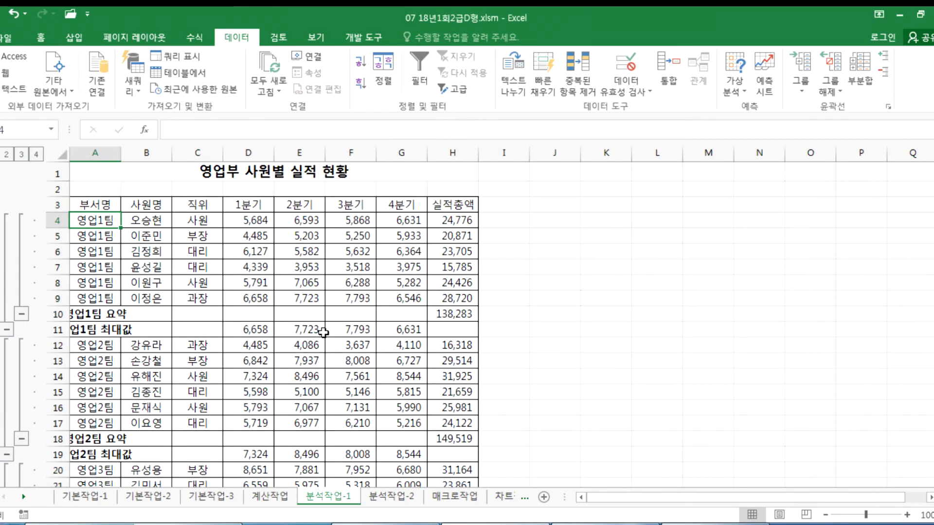
- Compare the nested subtotals with the sample picture in Hangul, and autofit the width of Excel column A to its labels
{"action": "scroll", "coordinate": [302, 331], "scroll_direction": "down", "scroll_amount": 2}
{"action": "scroll", "coordinate": [302, 331], "scroll_direction": "down", "scroll_amount": 2}
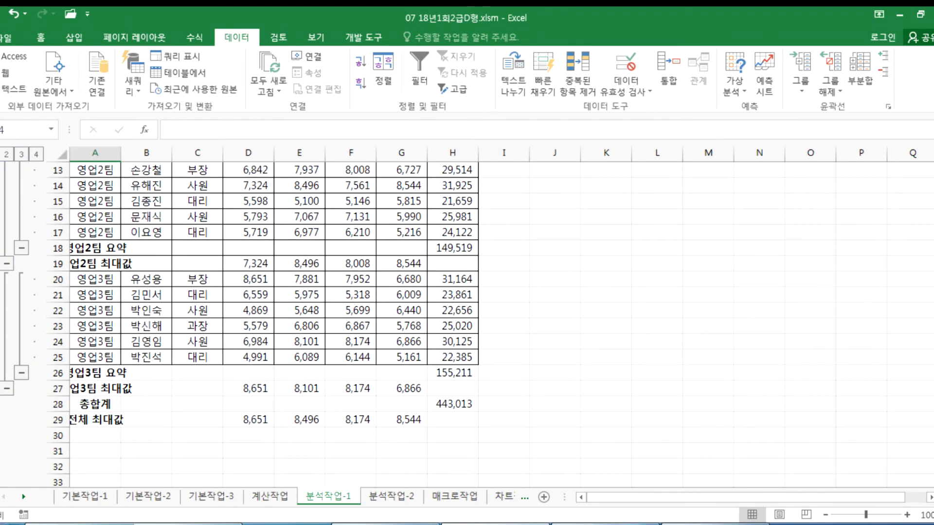
{"action": "key", "text": "alt+Tab"}
{"action": "scroll", "coordinate": [141, 344], "scroll_direction": "down", "scroll_amount": 3}
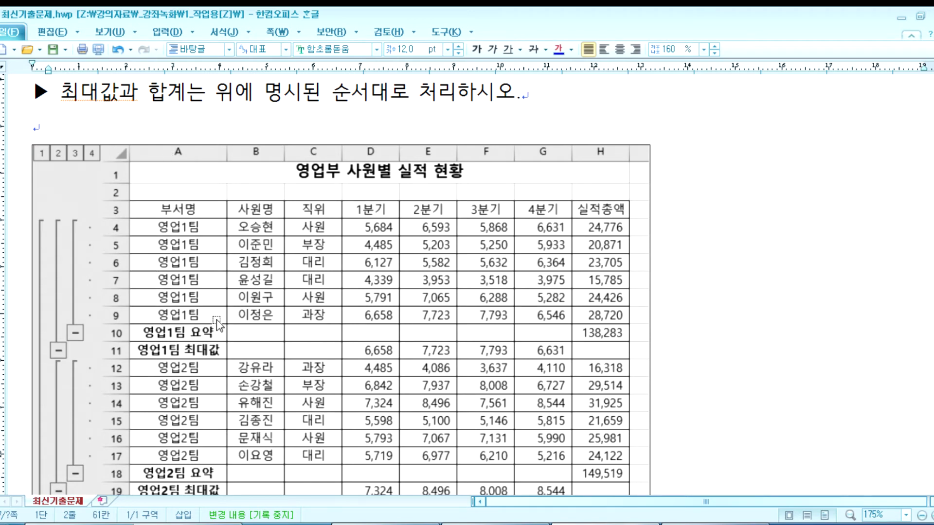
{"action": "left_click", "coordinate": [457, 524]}
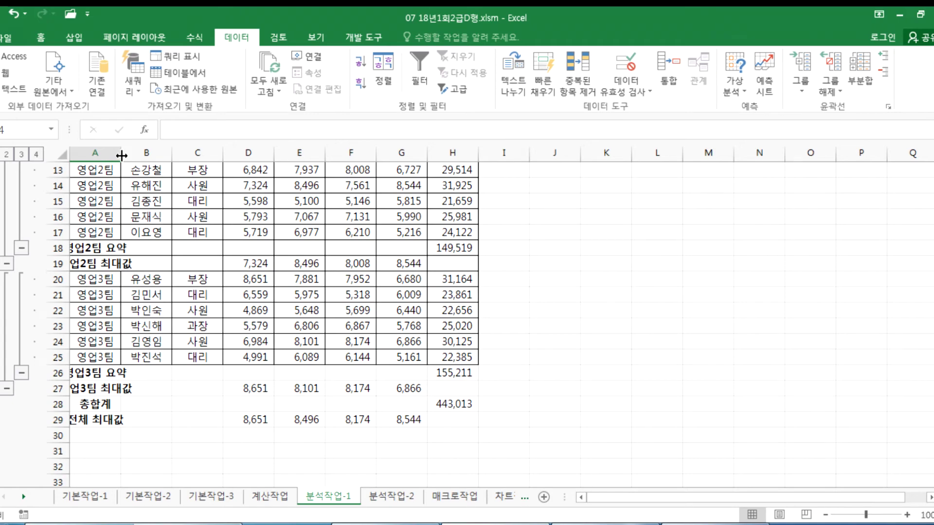
{"action": "double_click", "coordinate": [122, 155]}
{"action": "scroll", "coordinate": [127, 274], "scroll_direction": "up", "scroll_amount": 4}
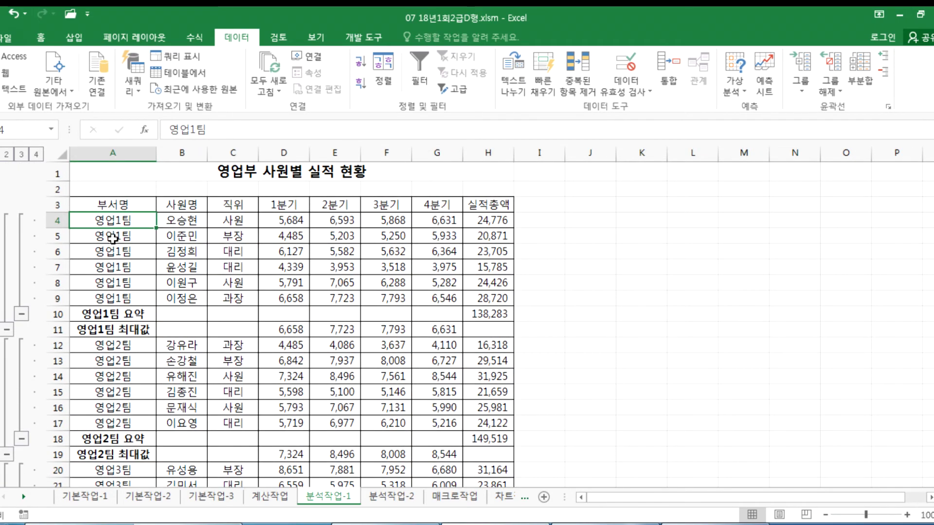
{"action": "scroll", "coordinate": [114, 238], "scroll_direction": "down", "scroll_amount": 4}
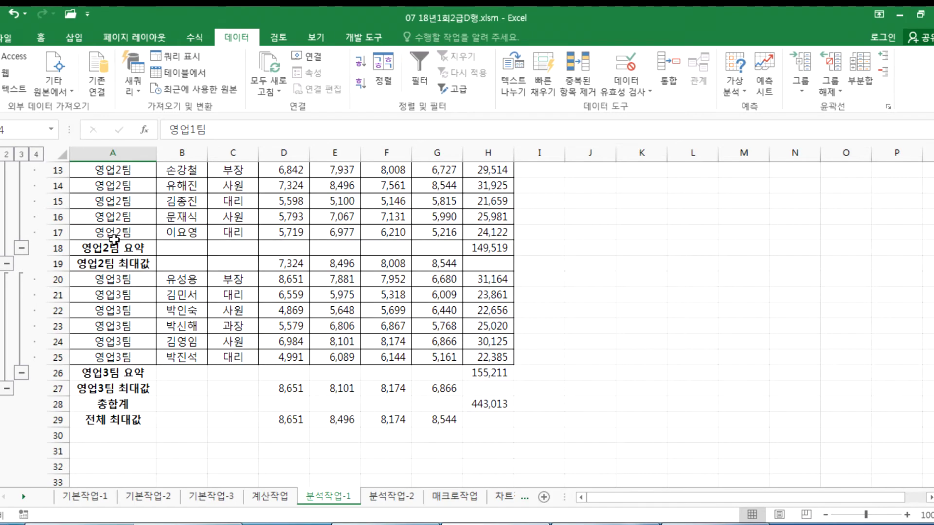
{"action": "scroll", "coordinate": [113, 238], "scroll_direction": "up", "scroll_amount": 2}
- Return to Hangul and review the order of 최대값 and 합계 in the instructions against the summary rows in the sample picture
{"action": "key", "text": "alt+Tab"}
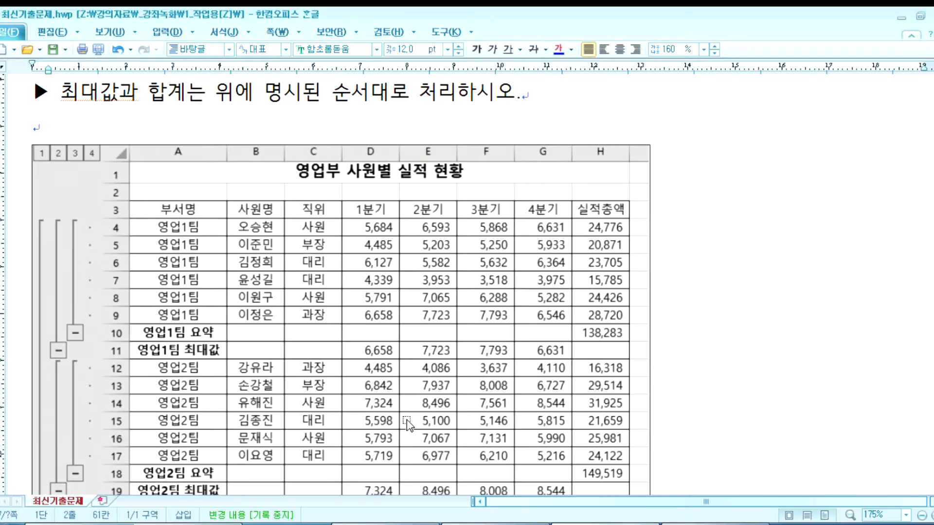
{"action": "scroll", "coordinate": [193, 312], "scroll_direction": "up", "scroll_amount": 2}
{"action": "left_click_drag", "start_coordinate": [61, 166], "coordinate": [204, 165]}
{"action": "left_click", "coordinate": [332, 166]}
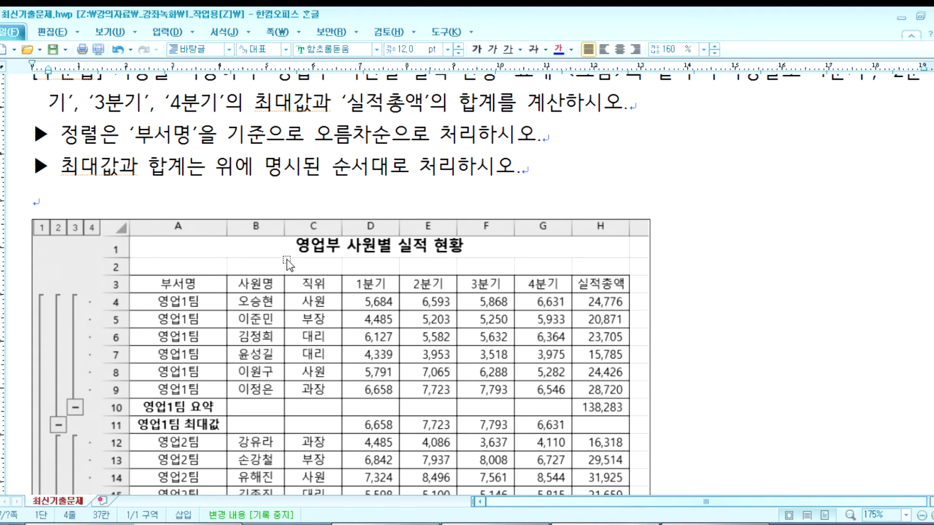
{"action": "scroll", "coordinate": [278, 261], "scroll_direction": "up", "scroll_amount": 3}
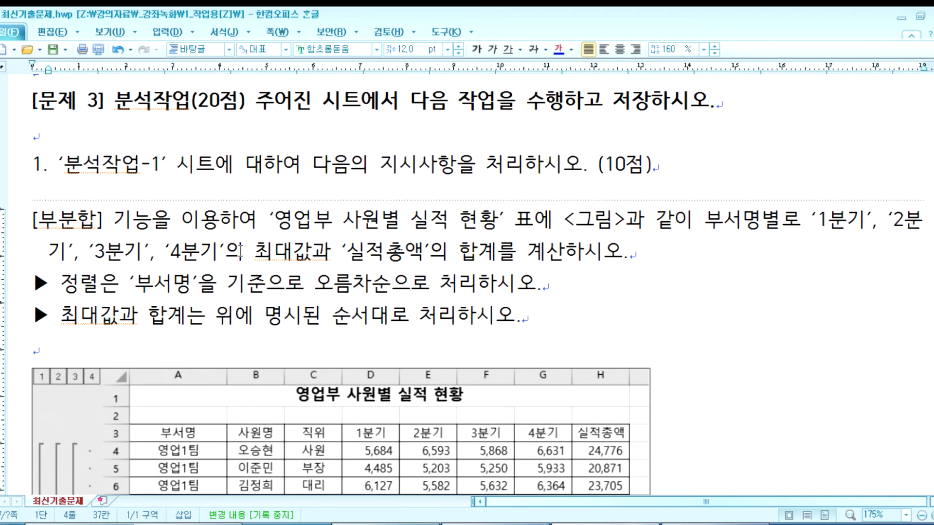
{"action": "left_click_drag", "start_coordinate": [244, 251], "coordinate": [317, 244]}
{"action": "left_click_drag", "start_coordinate": [461, 253], "coordinate": [191, 397]}
{"action": "scroll", "coordinate": [355, 321], "scroll_direction": "down", "scroll_amount": 5}
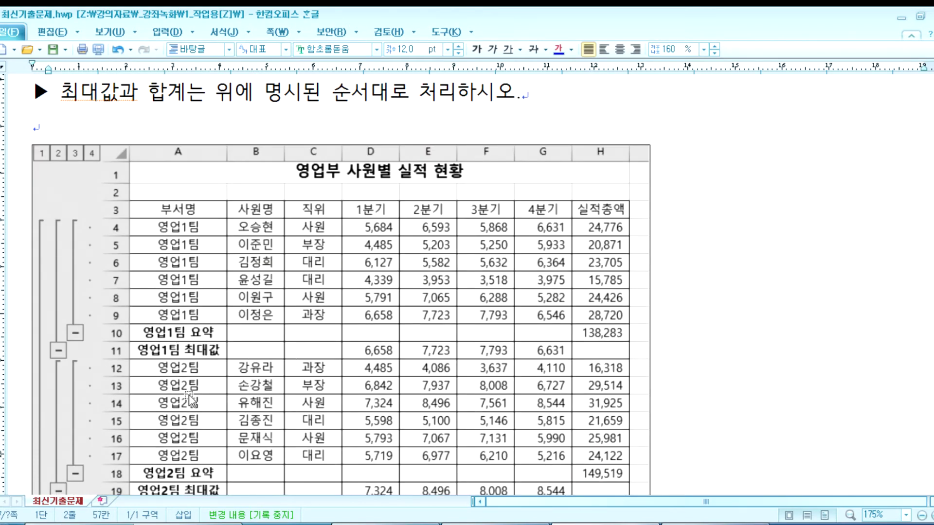
{"action": "left_click_drag", "start_coordinate": [189, 395], "coordinate": [192, 391]}
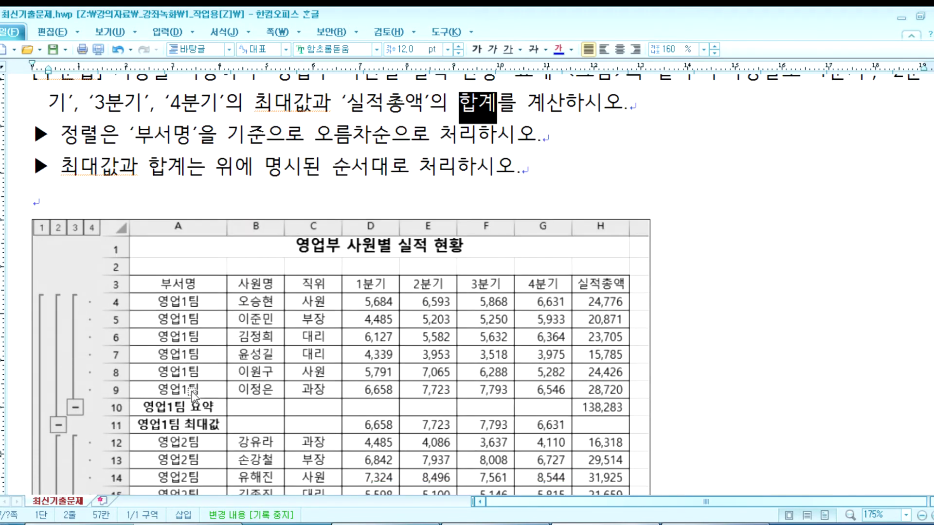
- Recheck the instructions for the order of 최대값 and 합계 against the 영업1팀 요약 and 최대값 rows in the sample picture
{"action": "left_click", "coordinate": [556, 216]}
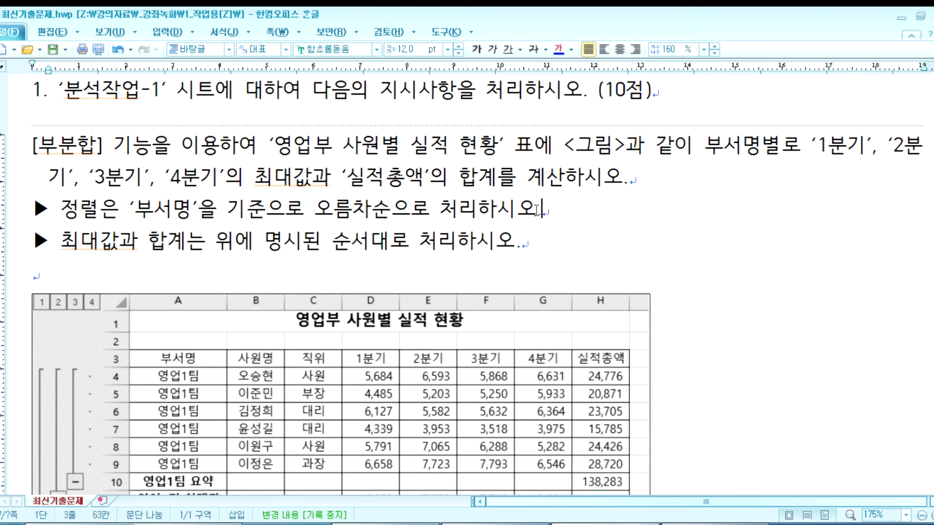
{"action": "scroll", "coordinate": [344, 290], "scroll_direction": "down", "scroll_amount": 3}
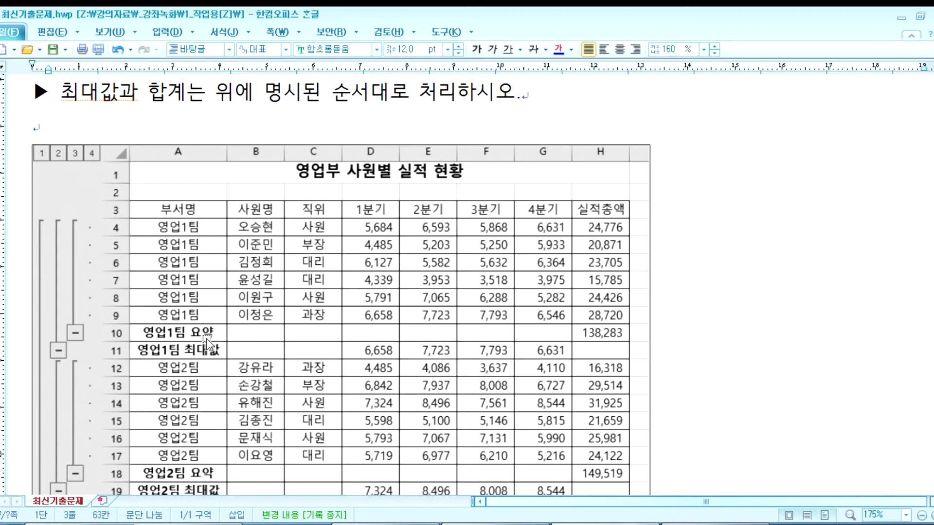
{"action": "scroll", "coordinate": [210, 343], "scroll_direction": "up", "scroll_amount": 3}
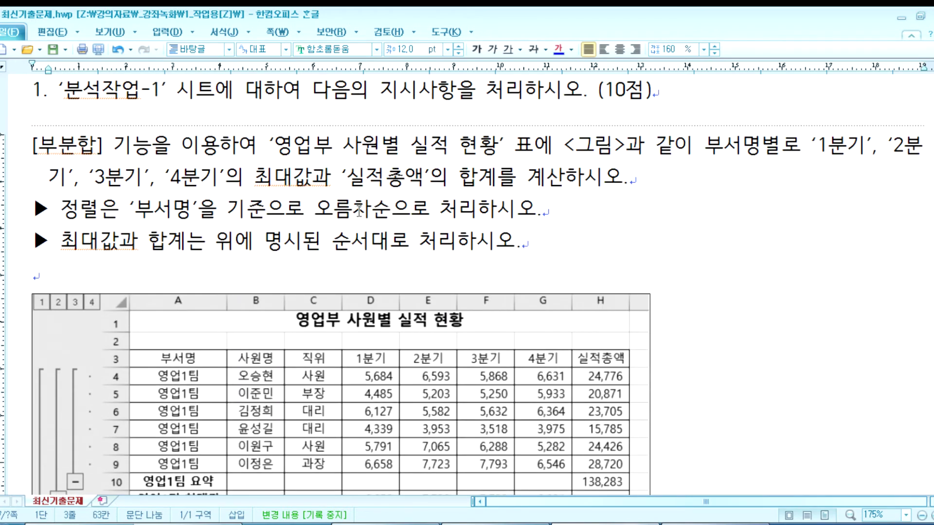
{"action": "left_click_drag", "start_coordinate": [254, 176], "coordinate": [314, 178]}
{"action": "left_click_drag", "start_coordinate": [449, 176], "coordinate": [507, 179]}
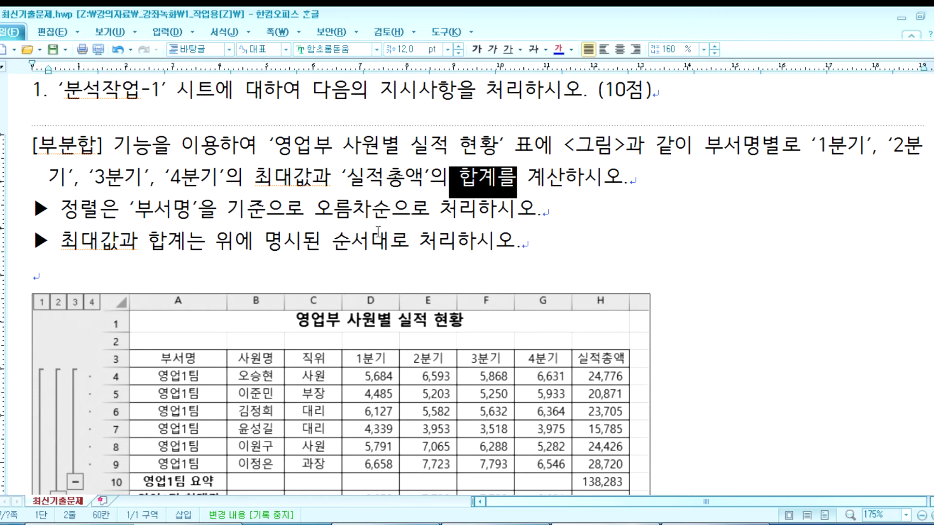
{"action": "left_click_drag", "start_coordinate": [256, 176], "coordinate": [300, 199]}
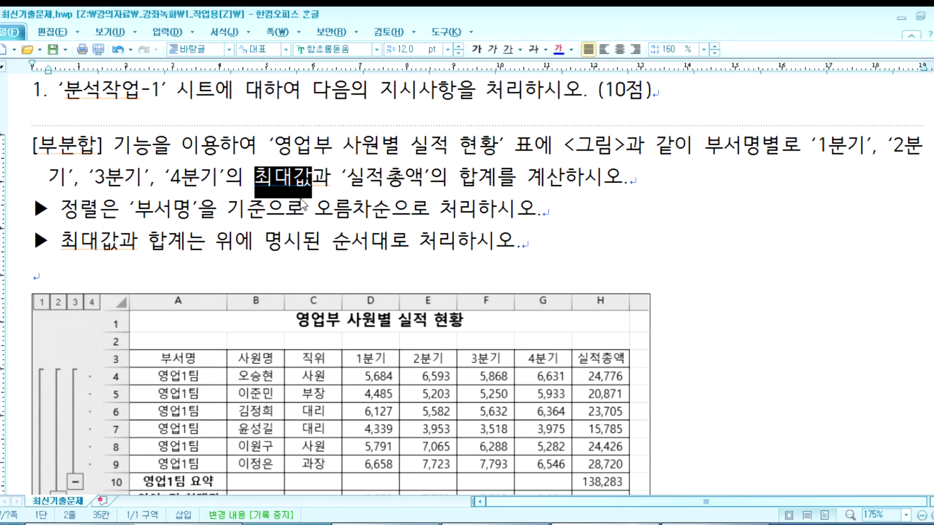
{"action": "scroll", "coordinate": [238, 330], "scroll_direction": "down", "scroll_amount": 3}
{"action": "scroll", "coordinate": [218, 325], "scroll_direction": "up", "scroll_amount": 2}
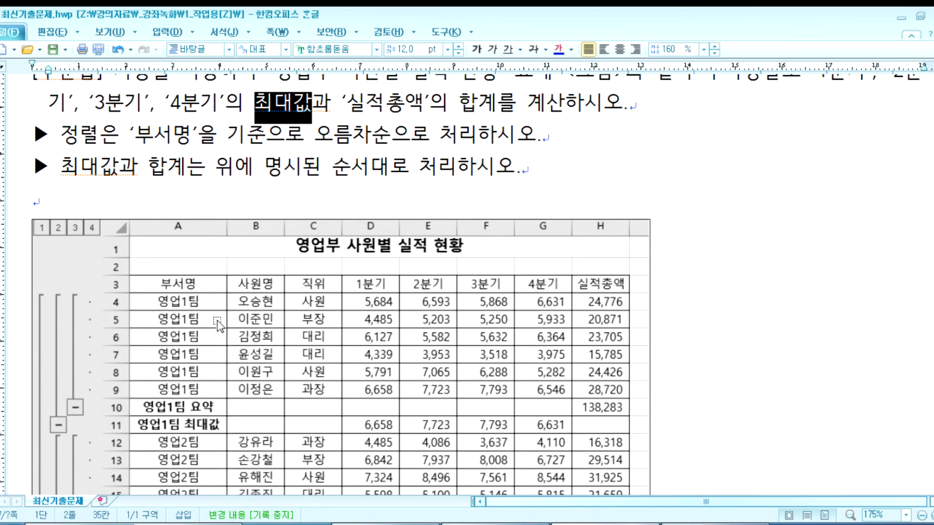
{"action": "scroll", "coordinate": [217, 325], "scroll_direction": "up", "scroll_amount": 1}
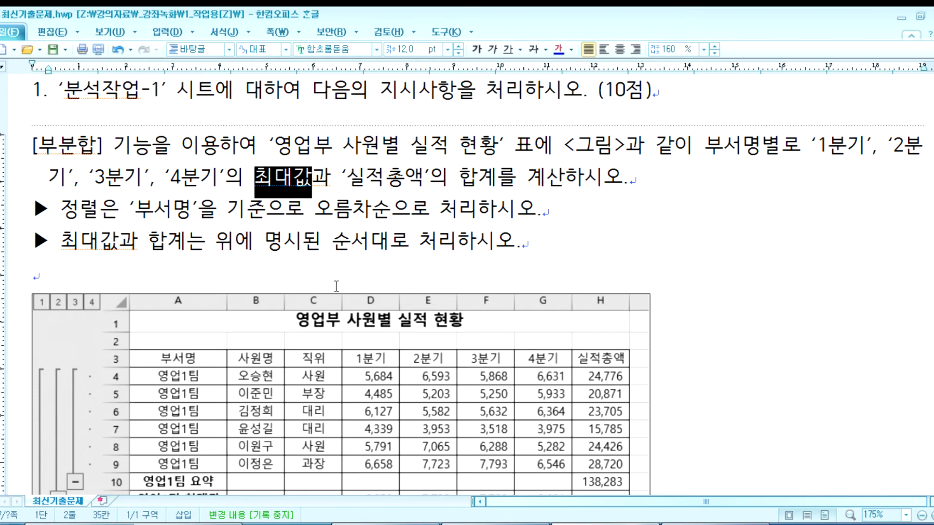
{"action": "scroll", "coordinate": [336, 288], "scroll_direction": "down", "scroll_amount": 3}
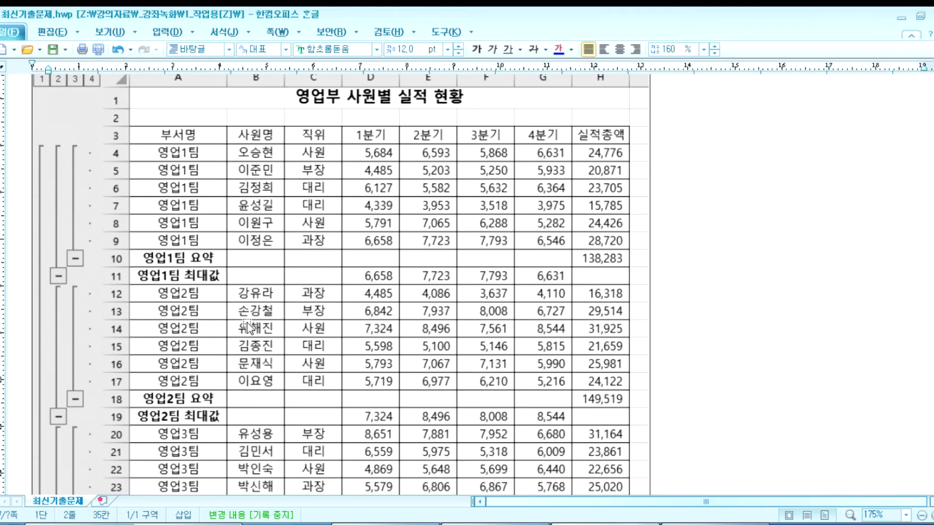
- Go to task 2 in the Hangul instructions, and open the 분석작업-2 sheet in Excel
{"action": "scroll", "coordinate": [239, 336], "scroll_direction": "down", "scroll_amount": 10}
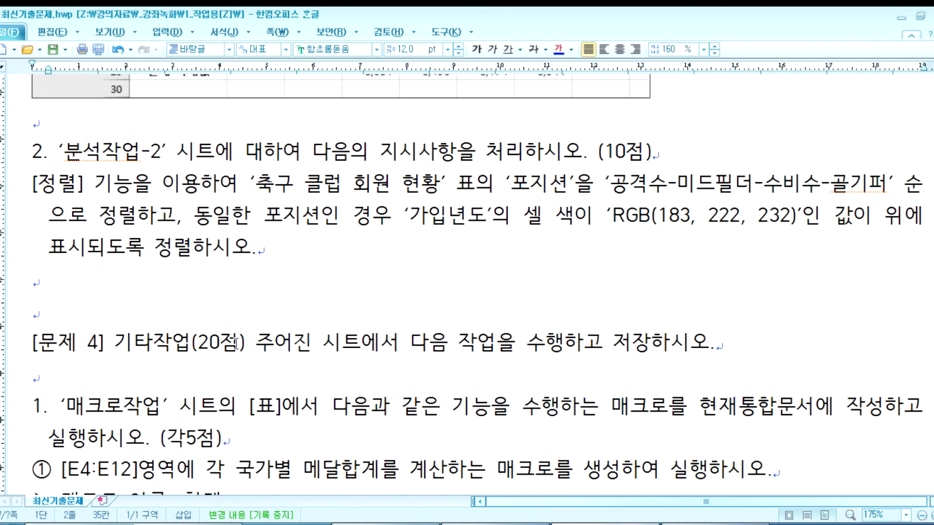
{"action": "left_click", "coordinate": [257, 278]}
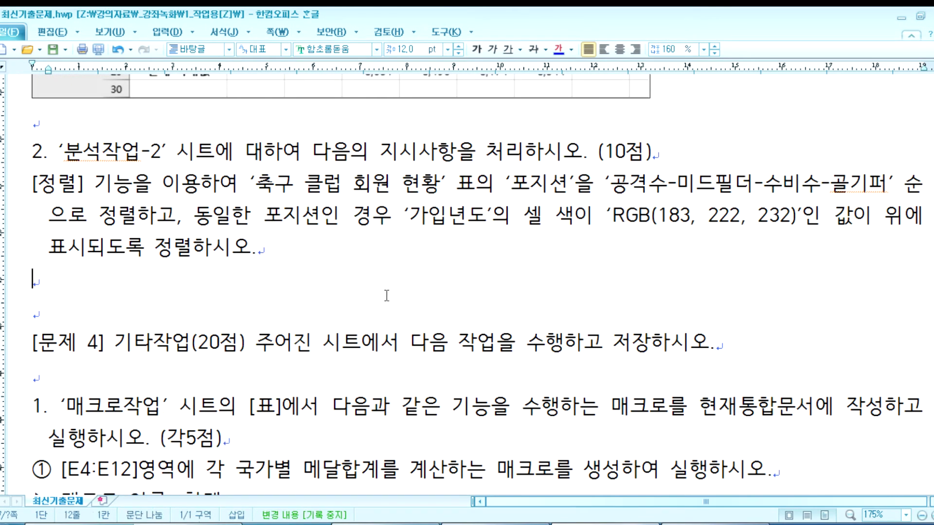
{"action": "left_click", "coordinate": [510, 524]}
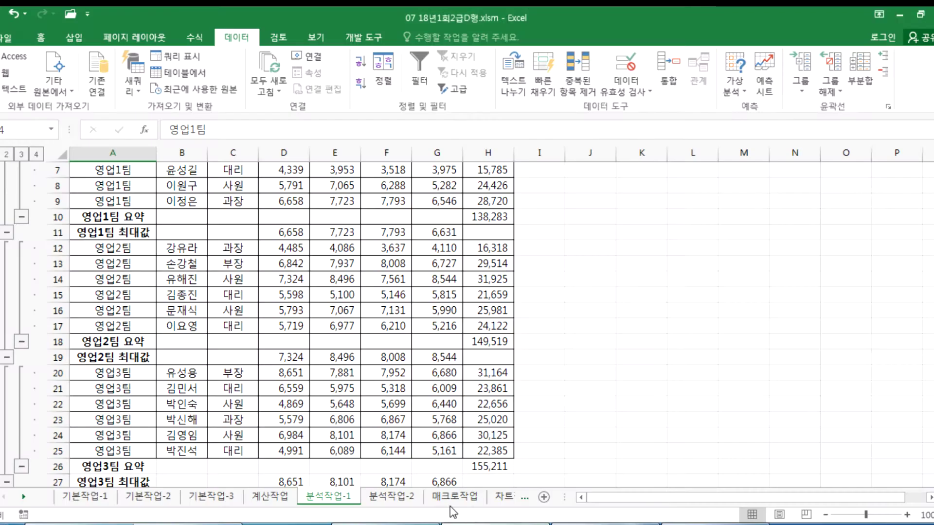
{"action": "left_click", "coordinate": [391, 497]}
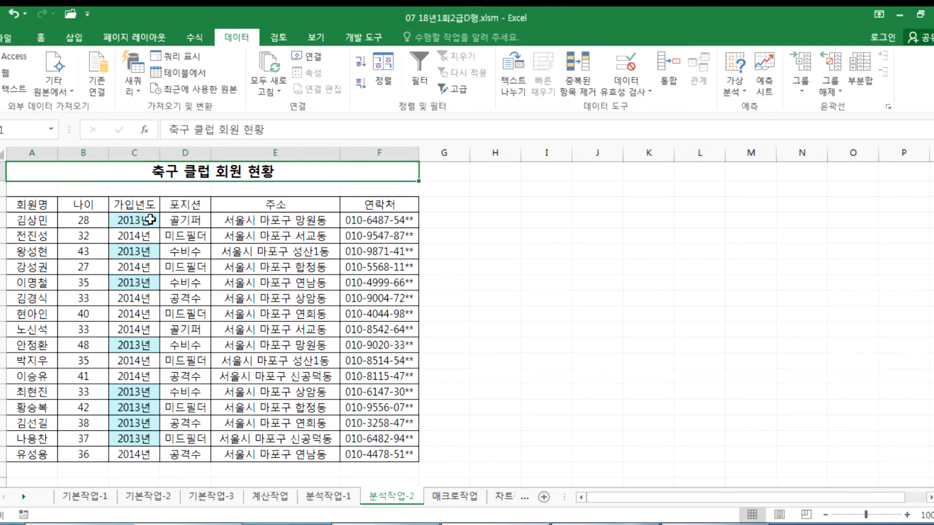
- Copy the 분석작업-2 sort instruction from Hangul and paste it into Notepad in place of all the existing notes
{"action": "key", "text": "alt+Tab"}
{"action": "left_click_drag", "start_coordinate": [252, 235], "coordinate": [32, 184]}
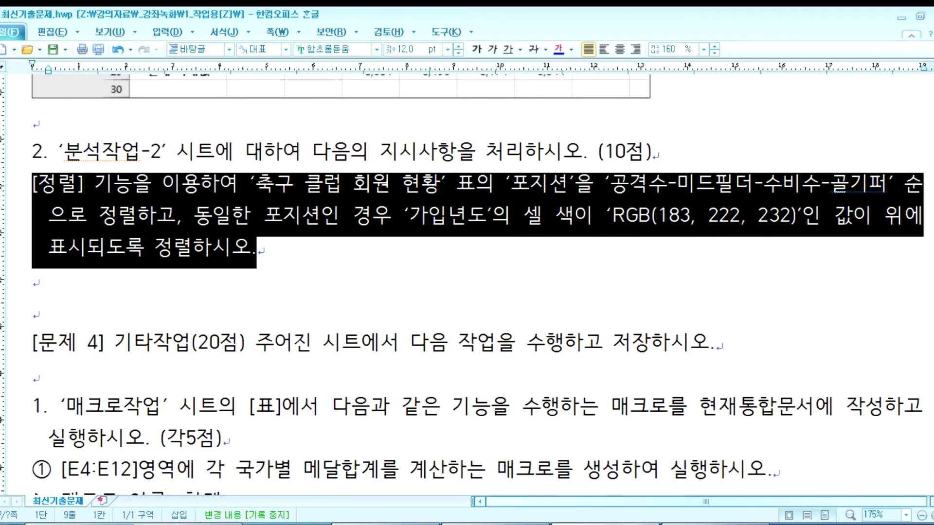
{"action": "right_click", "coordinate": [379, 524]}
{"action": "left_click", "coordinate": [345, 467]}
{"action": "key", "text": "ctrl+a"}
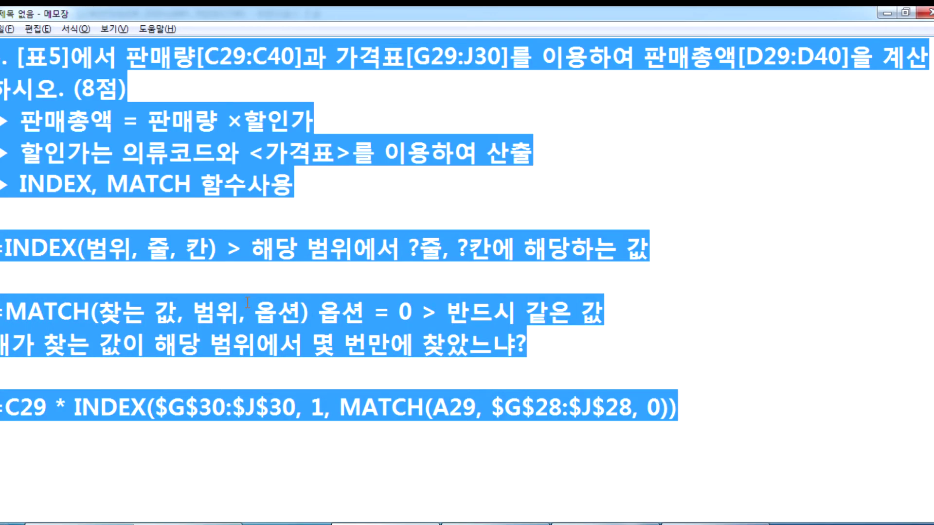
{"action": "type", "text": "[정렬] 기능을 이용하여 ‘축구 클럽 회원 현황’ 표의 ‘포지션’을 ‘공격수-미드필더-수비수-골키퍼’ 순으로 정렬하고, 동일한 포지션인 경우 ‘가입년도’의 셀 색이 ‘RGB(183, 222, 132)’인 값이 위에 표시되도록 정렬하시오."}
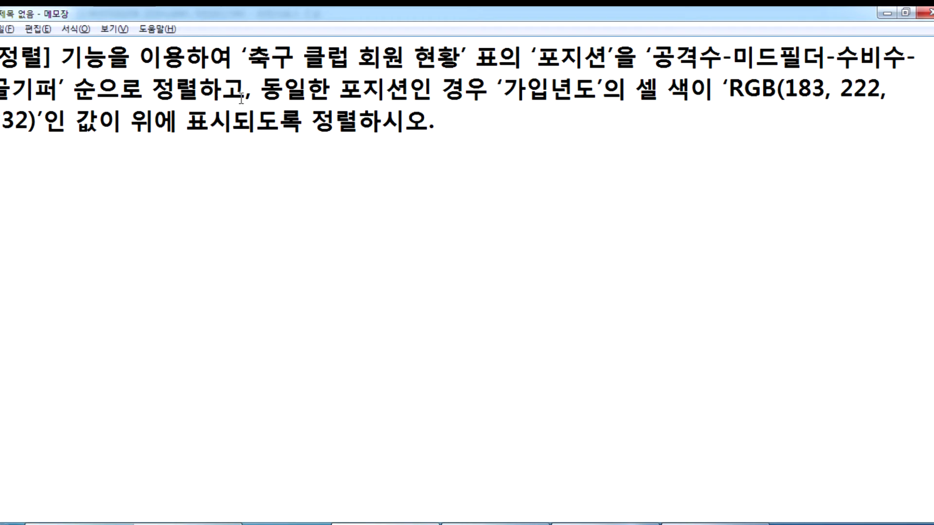
{"action": "key", "text": "alt+Tab"}
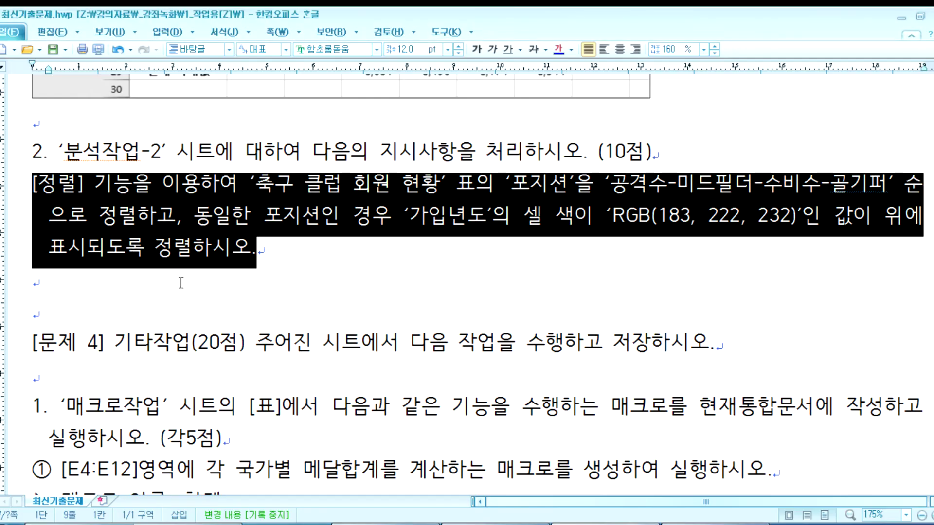
{"action": "left_click", "coordinate": [264, 249]}
- Return to Excel and start a custom sort of the 축구 클럽 회원 현황 table with 포지션 as the first sort column
{"action": "key", "text": "alt+Tab"}
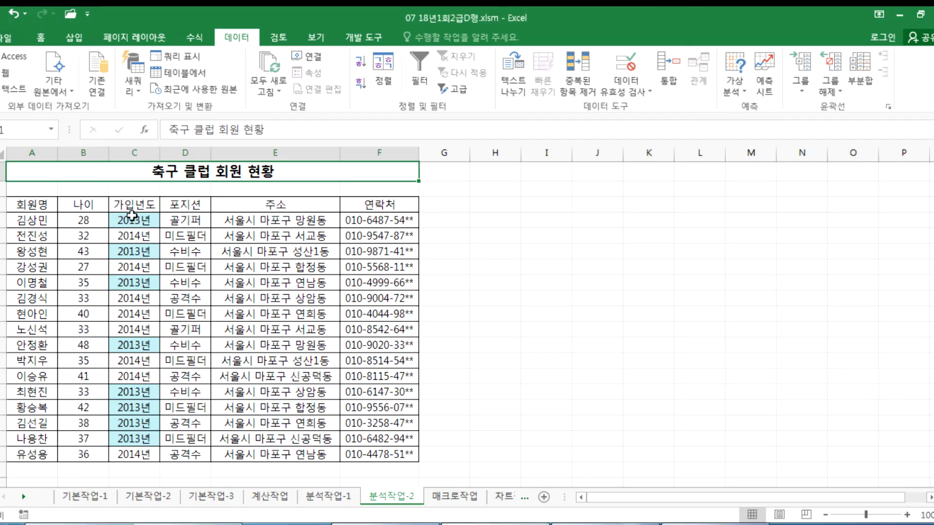
{"action": "left_click", "coordinate": [179, 224]}
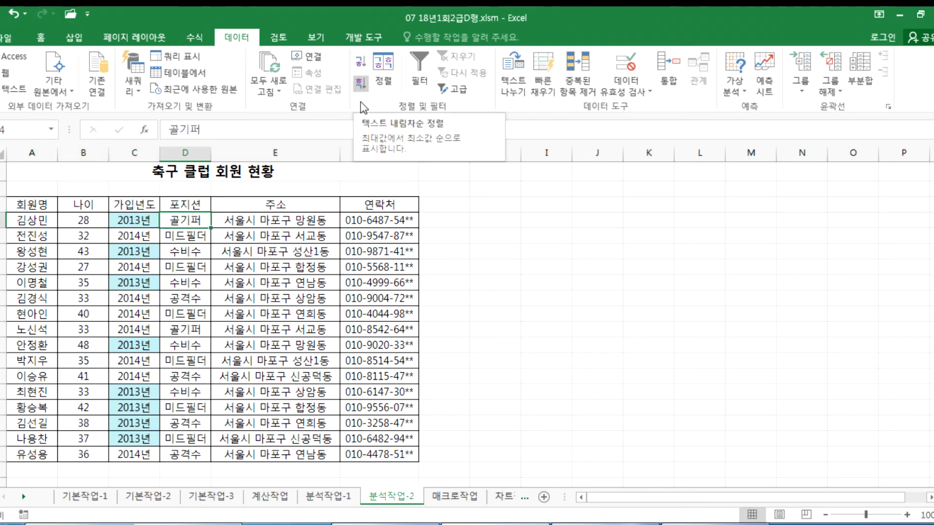
{"action": "left_click", "coordinate": [395, 524]}
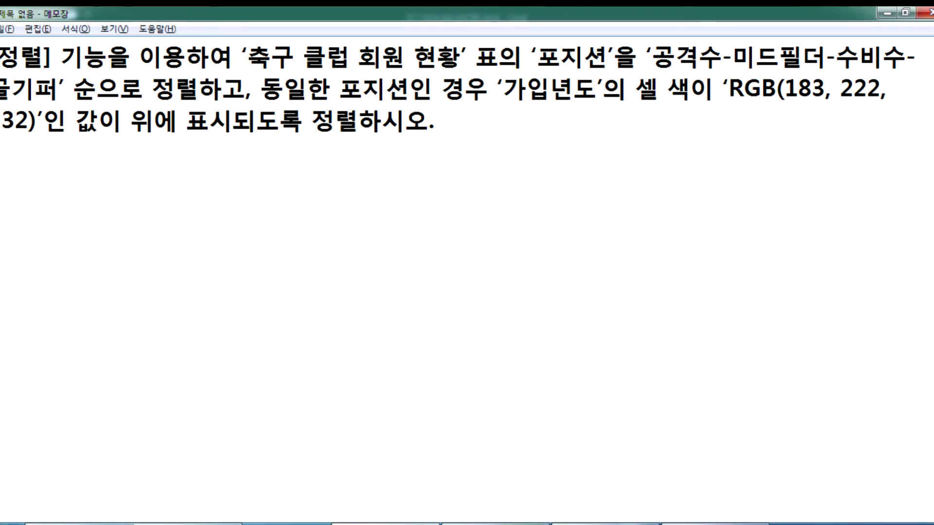
{"action": "key", "text": "alt+Tab"}
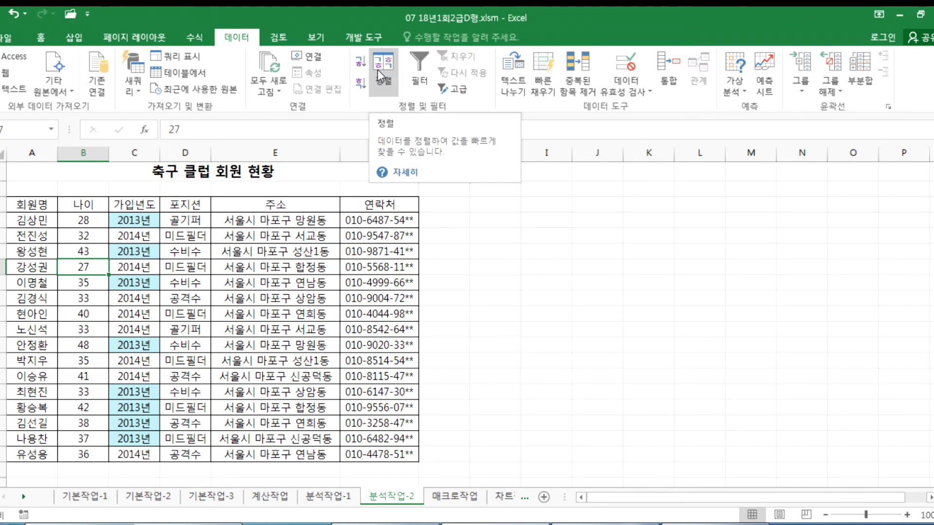
{"action": "left_click", "coordinate": [379, 66]}
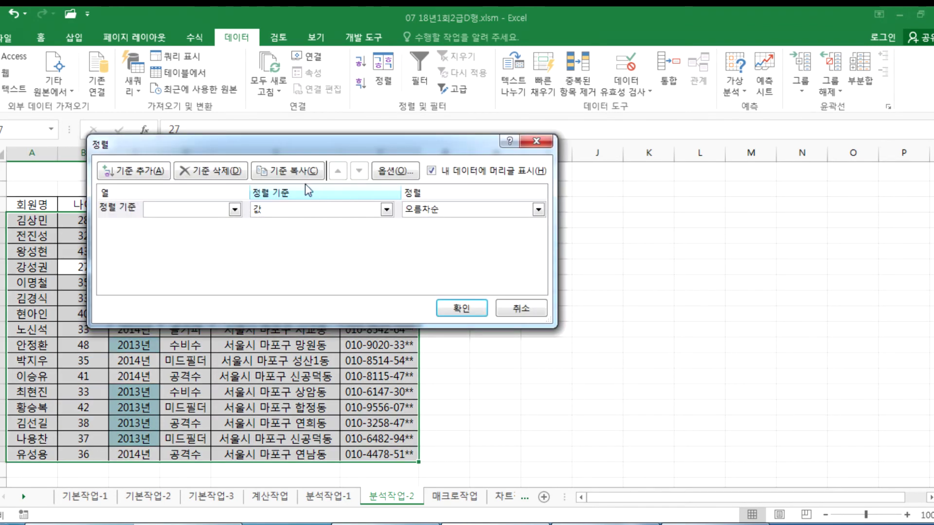
{"action": "left_click_drag", "start_coordinate": [304, 156], "coordinate": [521, 157]}
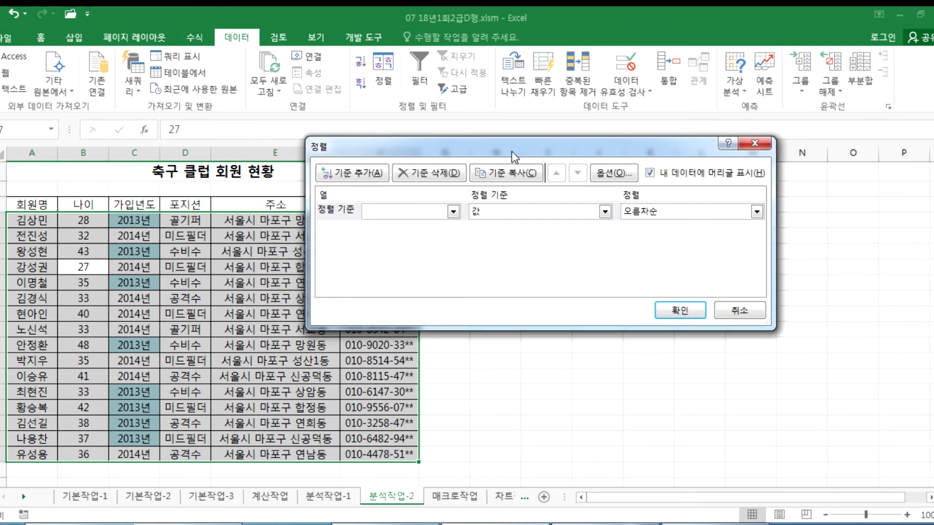
{"action": "left_click", "coordinate": [453, 213]}
{"action": "left_click", "coordinate": [408, 268]}
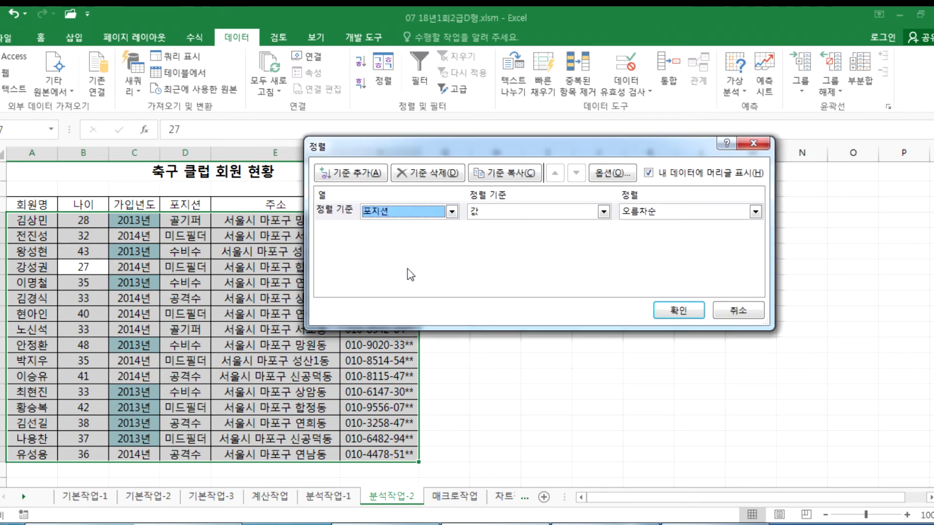
- Start a new custom list for the 포지션 order and paste in 공격수-미드필더-수비수-골기퍼 copied from Notepad
{"action": "left_click", "coordinate": [643, 215]}
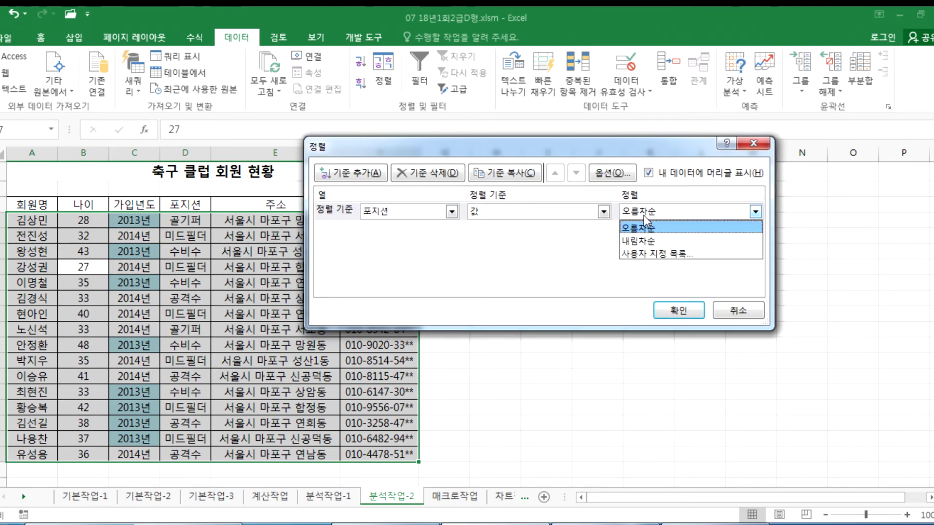
{"action": "left_click", "coordinate": [641, 254]}
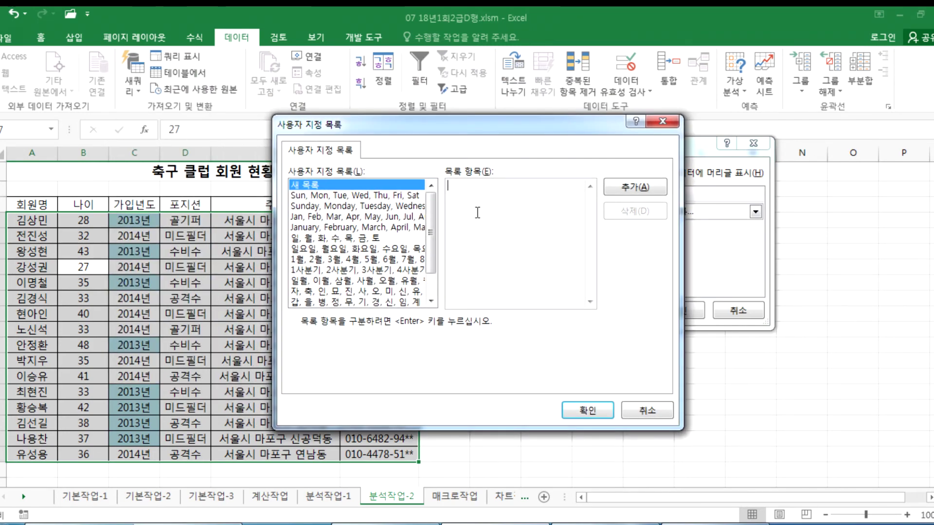
{"action": "left_click", "coordinate": [385, 517]}
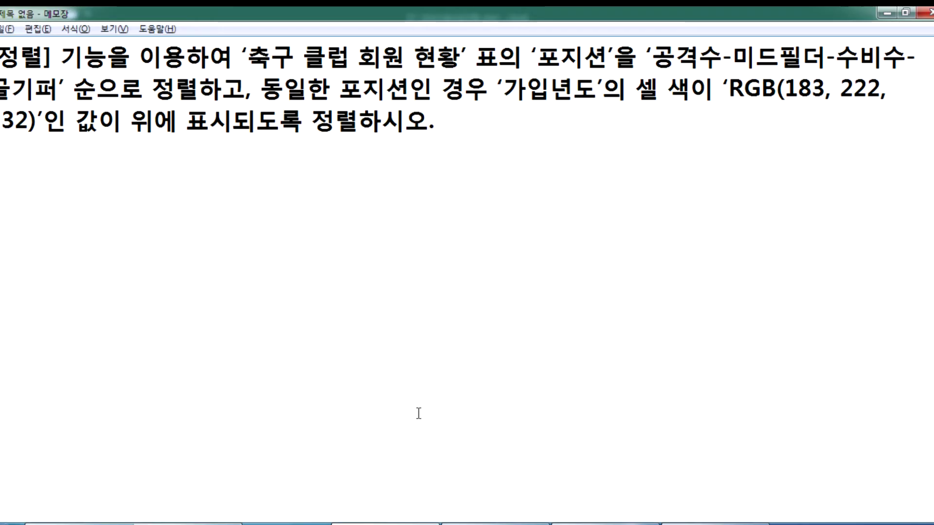
{"action": "left_click_drag", "start_coordinate": [652, 57], "coordinate": [59, 88]}
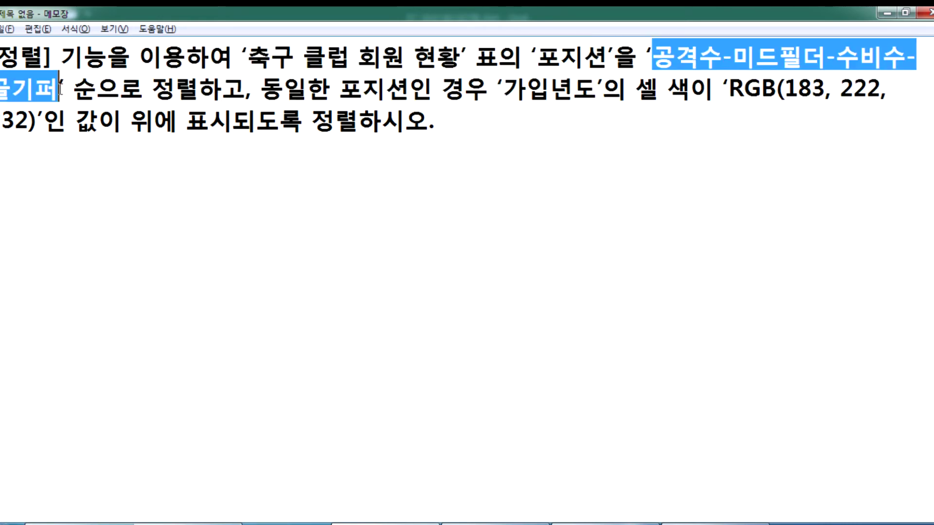
{"action": "key", "text": "alt+Tab"}
{"action": "type", "text": "공격수-미드필더-수비수-골기퍼"}
{"action": "left_click", "coordinate": [468, 186]}
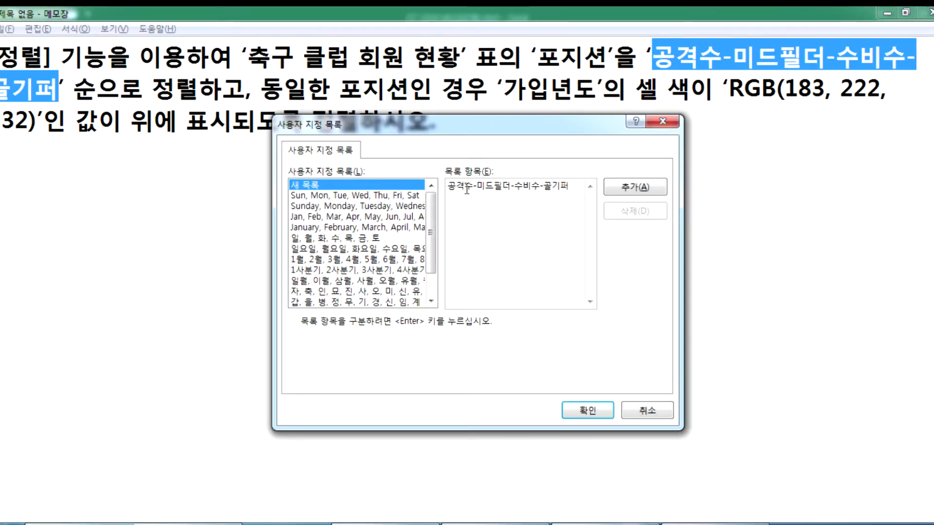
- Replace the hyphens in the list entries with line breaks so 공격수, 미드필더, 수비수 and 골기퍼 are each on their own line
{"action": "key", "text": "Return"}
{"action": "key", "text": "Delete"}
{"action": "key", "text": "Return"}
{"action": "key", "text": "Delete"}
{"action": "key", "text": "Right"}
{"action": "key", "text": "Right"}
{"action": "key", "text": "Right"}
{"action": "key", "text": "Return"}
{"action": "key", "text": "Delete"}
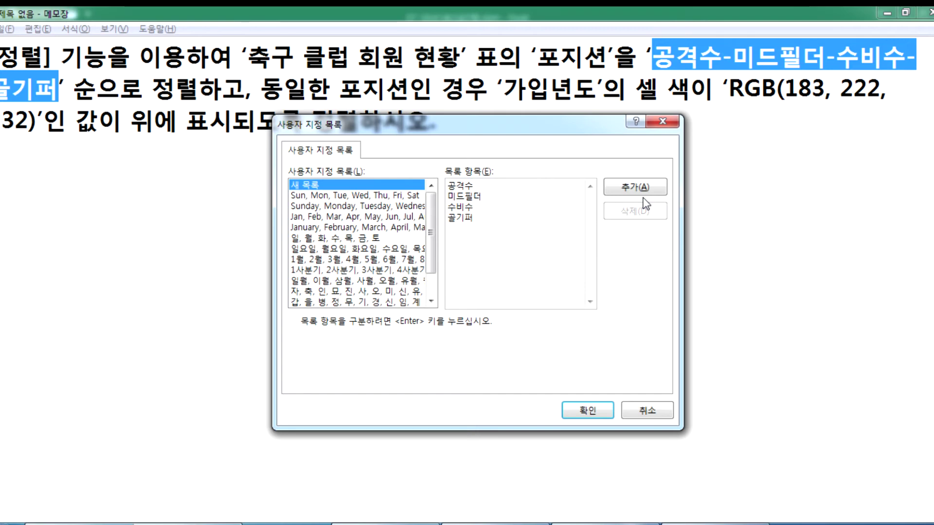
{"action": "left_click", "coordinate": [478, 212]}
{"action": "left_click", "coordinate": [473, 185]}
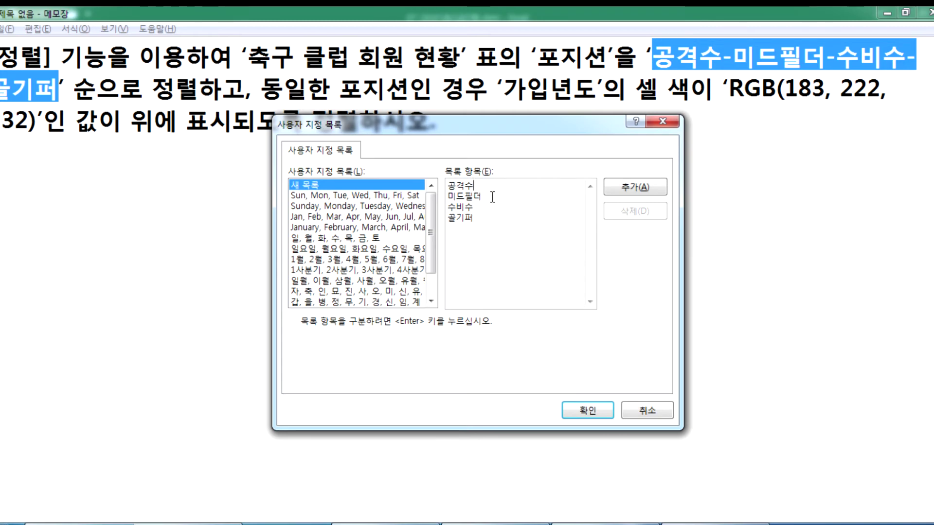
{"action": "left_click", "coordinate": [482, 226]}
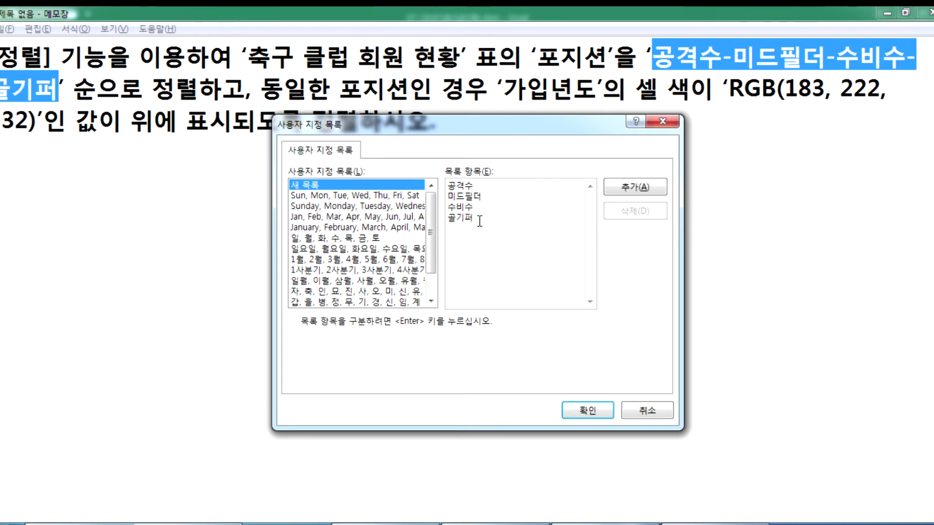
- Add the four positions as a custom list, apply it as the 포지션 sort order, and return to the Excel window
{"action": "left_click", "coordinate": [642, 191]}
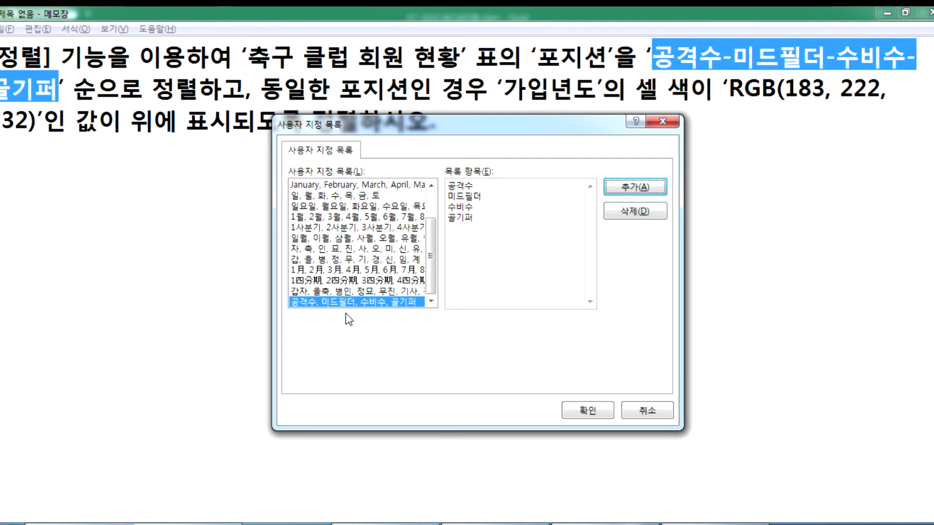
{"action": "left_click_drag", "start_coordinate": [482, 122], "coordinate": [455, 168]}
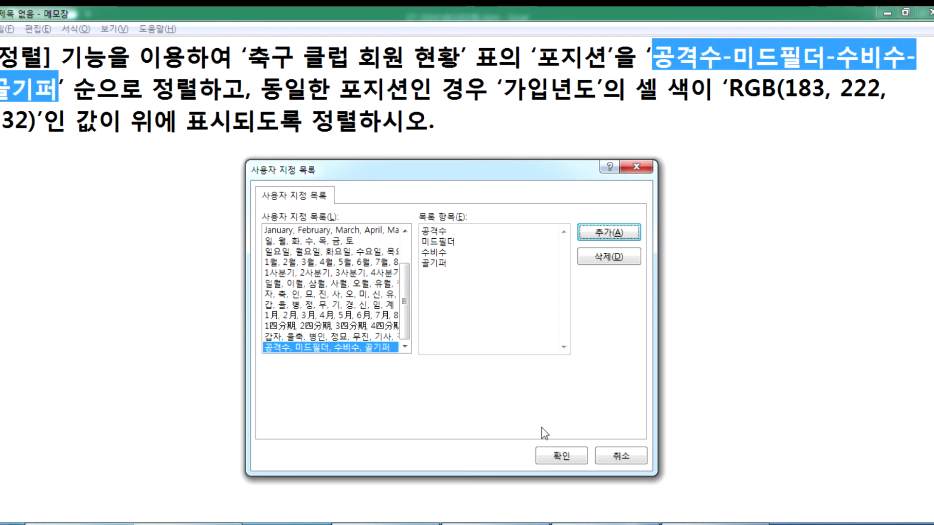
{"action": "left_click", "coordinate": [555, 458]}
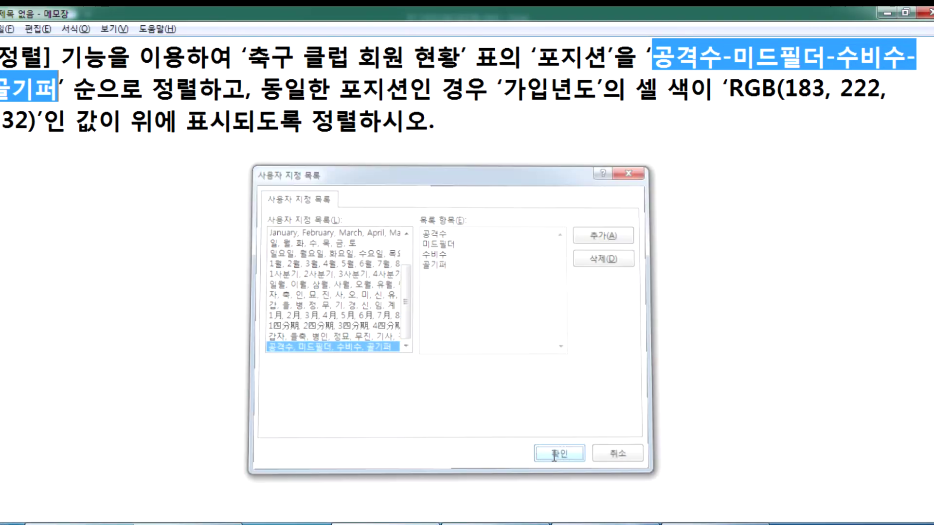
{"action": "left_click", "coordinate": [491, 524]}
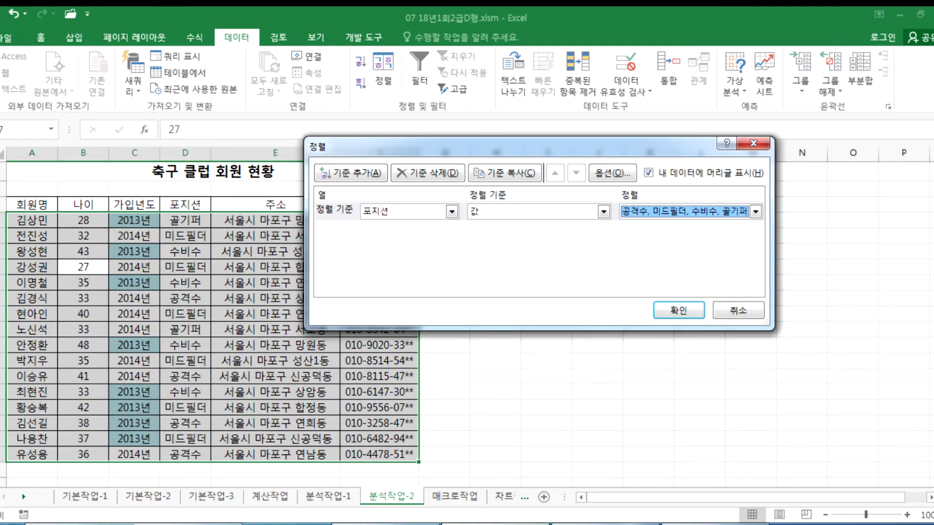
- Recheck the task text in Notepad and add 가입년도 as the second sort column in Excel
{"action": "left_click", "coordinate": [418, 524]}
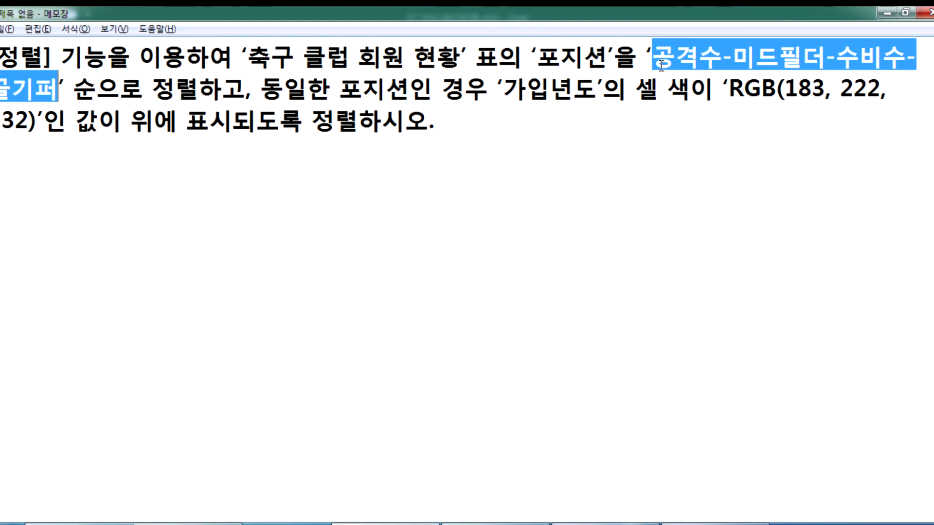
{"action": "left_click_drag", "start_coordinate": [339, 93], "coordinate": [411, 93]}
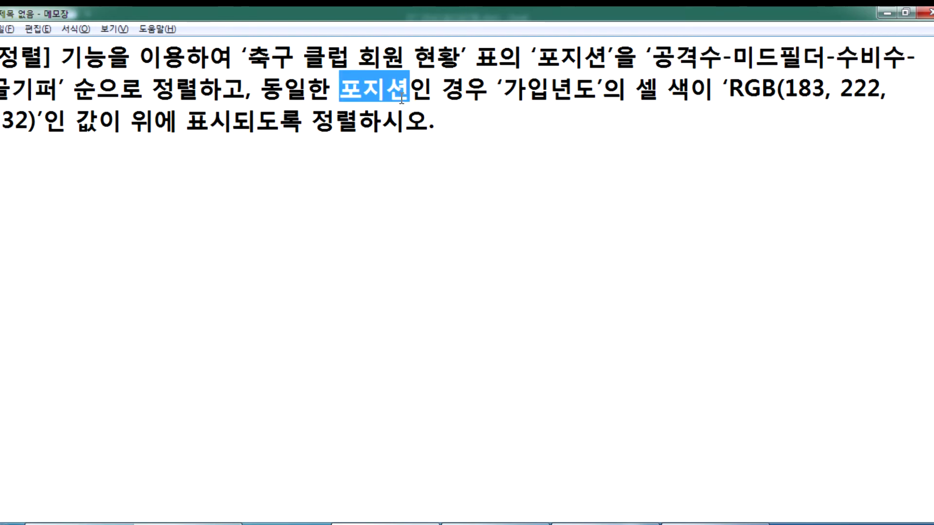
{"action": "left_click_drag", "start_coordinate": [503, 92], "coordinate": [594, 95]}
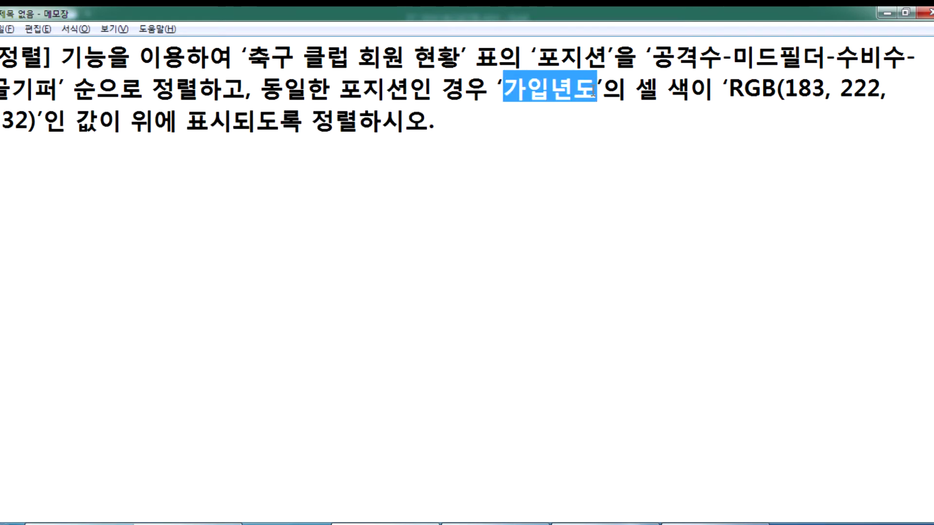
{"action": "key", "text": "alt+Tab"}
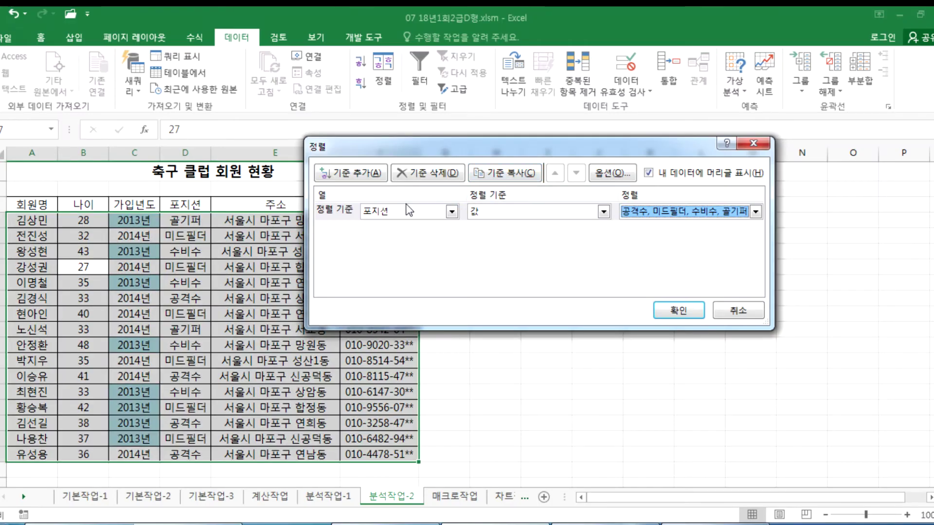
{"action": "left_click", "coordinate": [354, 174]}
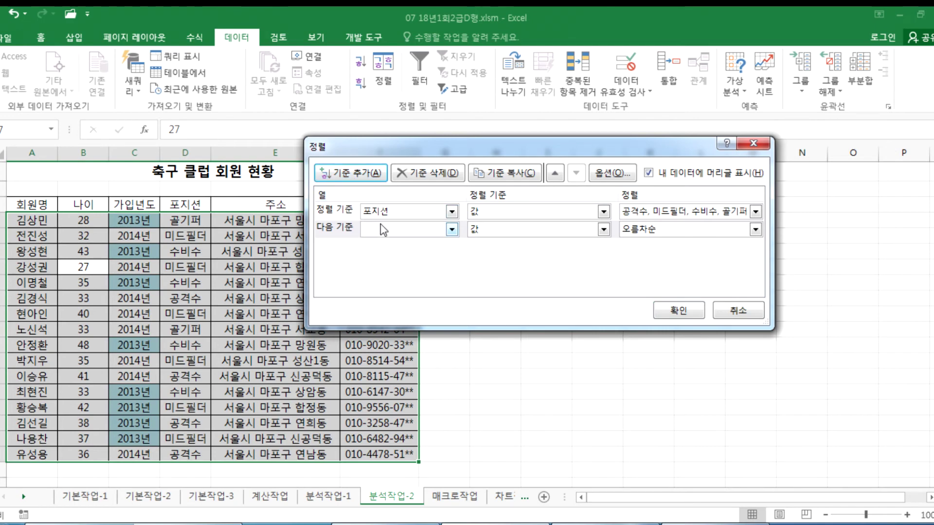
{"action": "left_click", "coordinate": [381, 230]}
{"action": "left_click", "coordinate": [382, 271]}
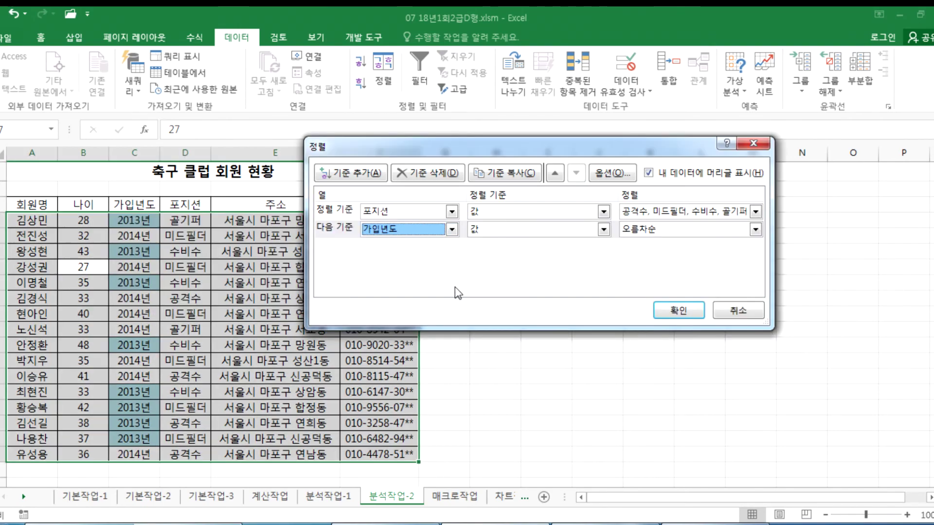
- Consult the cell-colour requirement in Notepad and make the 가입년도 level sort on 셀 색
{"action": "left_click", "coordinate": [386, 524]}
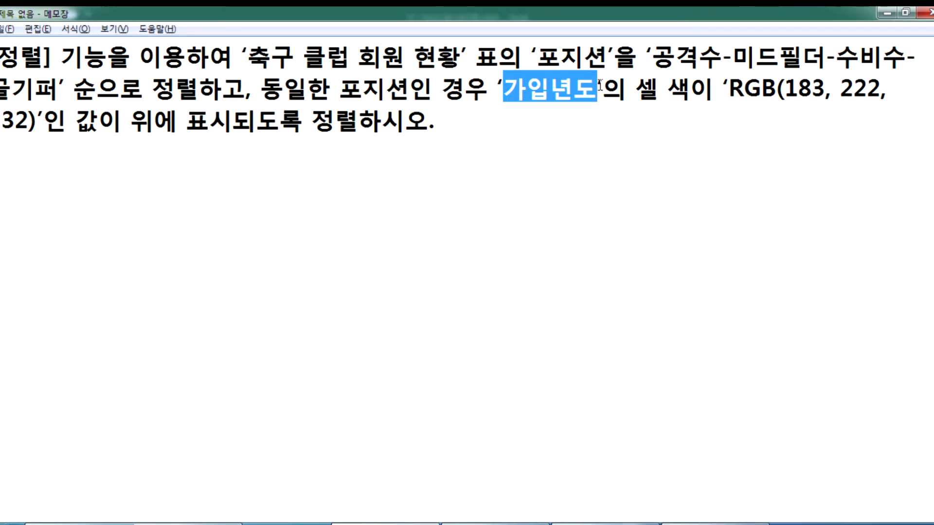
{"action": "left_click_drag", "start_coordinate": [730, 92], "coordinate": [660, 112]}
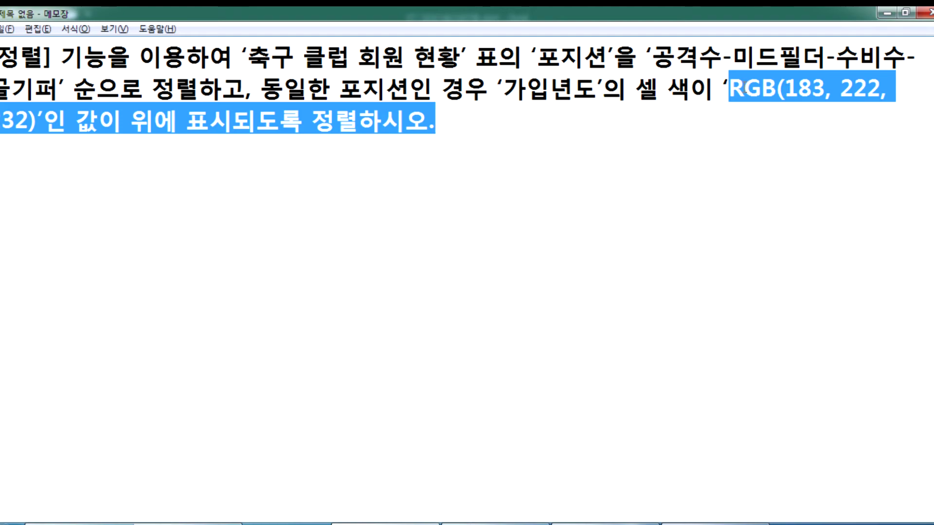
{"action": "left_click", "coordinate": [746, 89]}
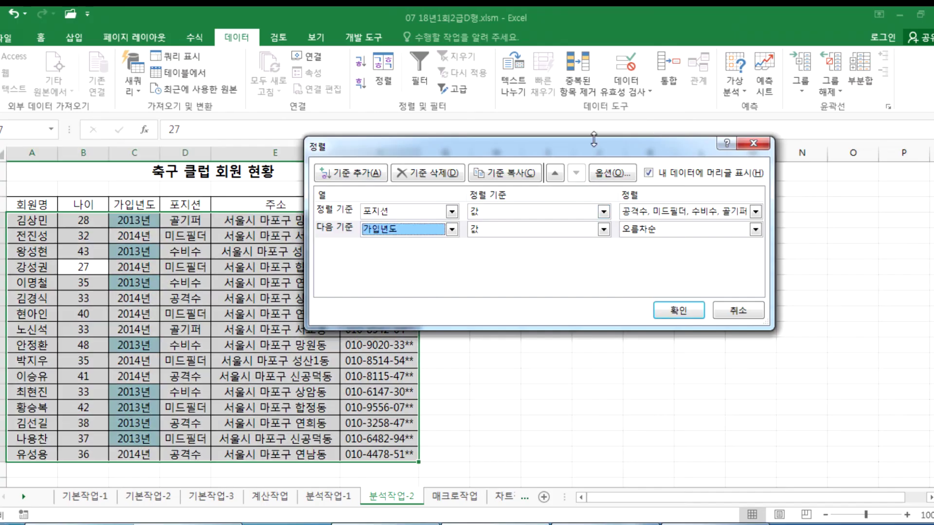
{"action": "key", "text": "alt+Tab"}
{"action": "left_click", "coordinate": [504, 230]}
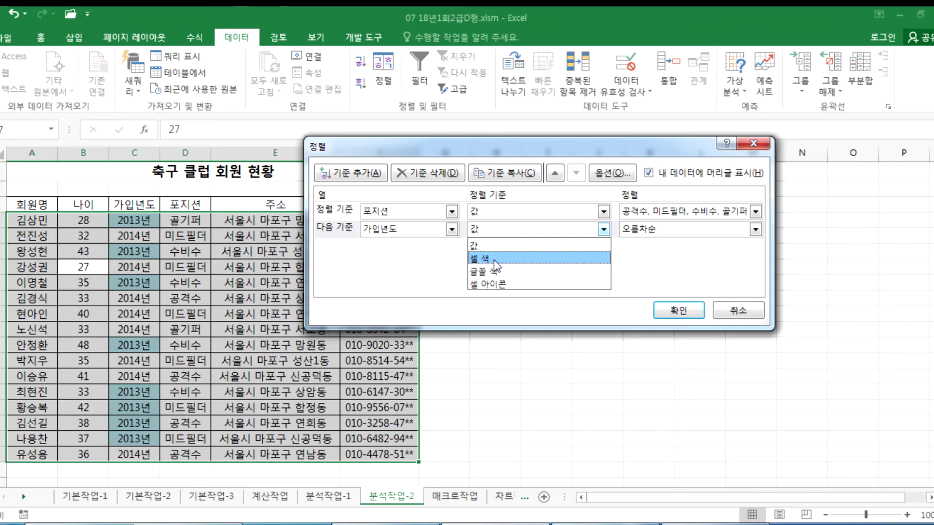
{"action": "key", "text": "Escape"}
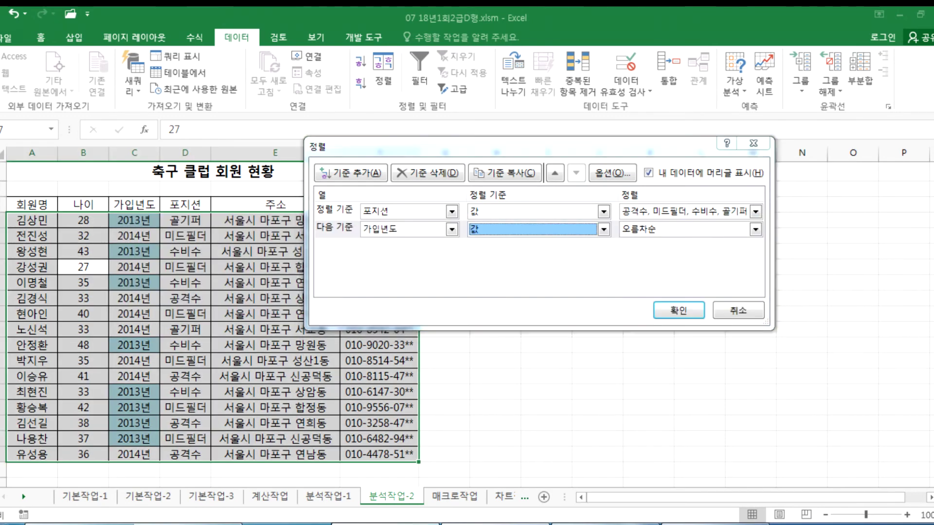
{"action": "key", "text": "alt+Tab"}
{"action": "key", "text": "alt+Tab"}
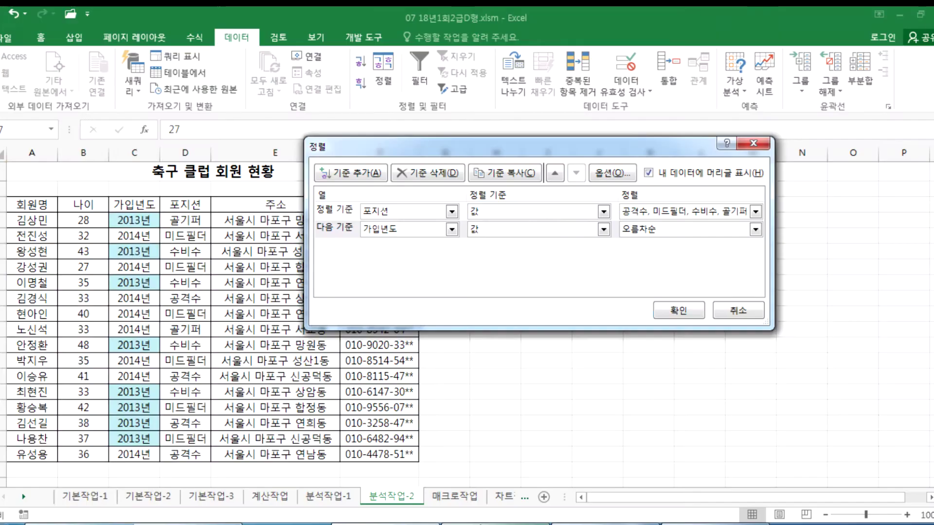
{"action": "left_click", "coordinate": [481, 228]}
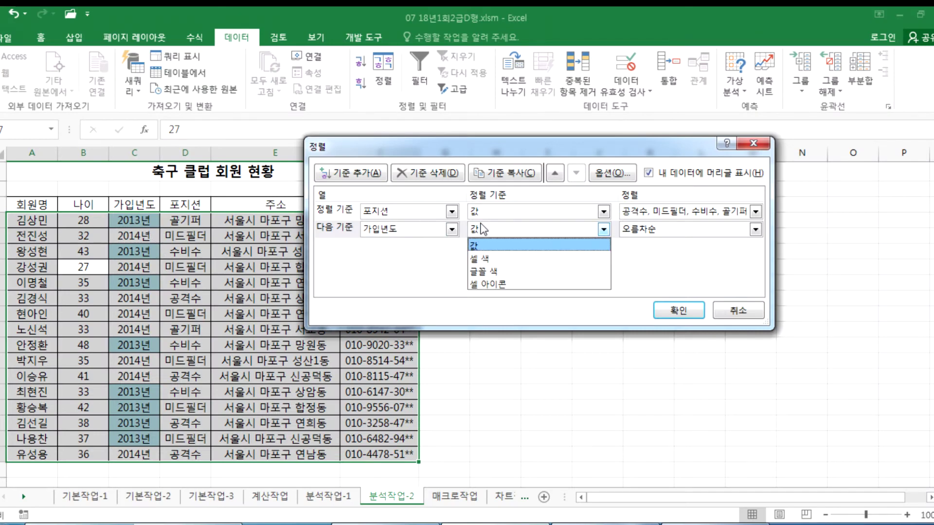
{"action": "left_click", "coordinate": [483, 258]}
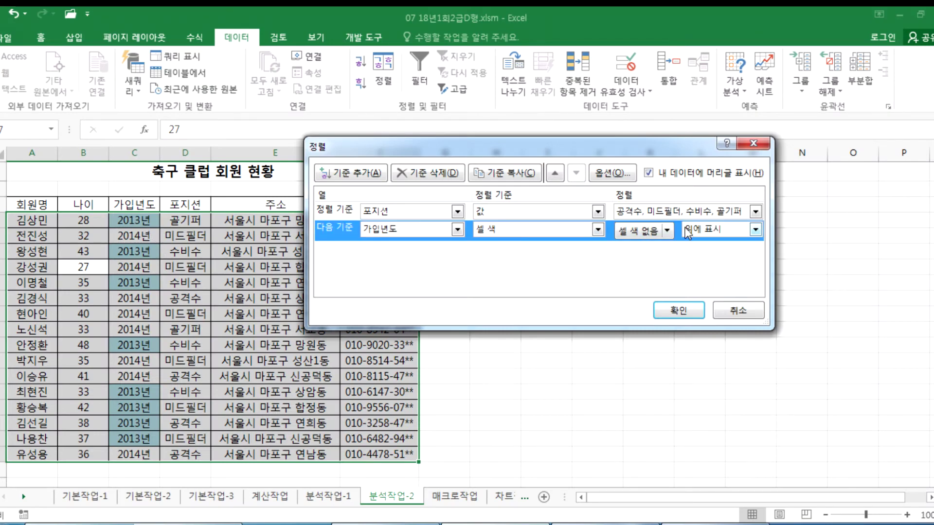
- Place 가입년도 cells coloured RGB(183, 222, 232) on top (위에 표시) and apply the sort
{"action": "left_click", "coordinate": [668, 230]}
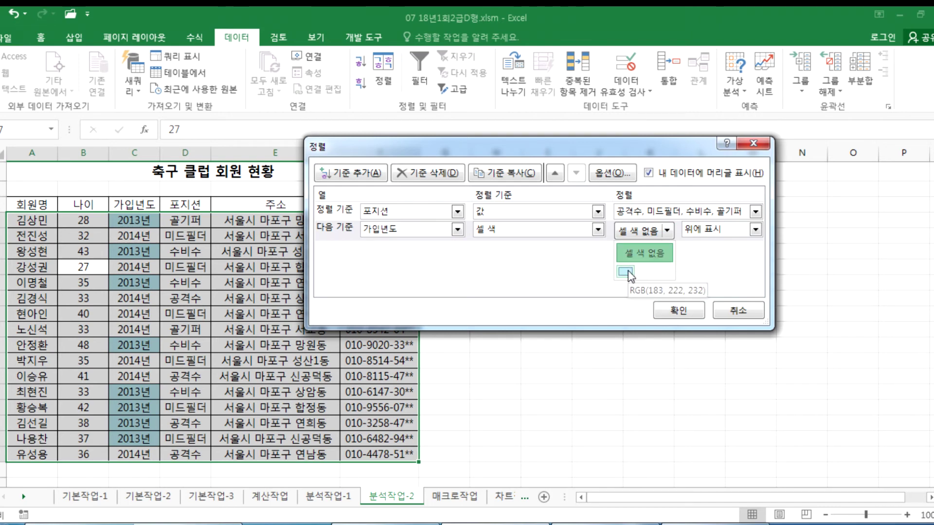
{"action": "left_click", "coordinate": [628, 271]}
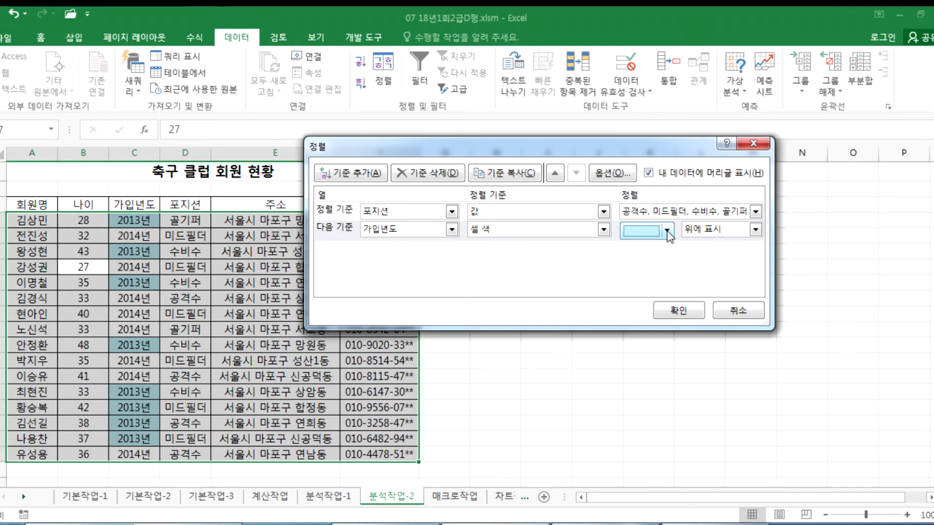
{"action": "left_click", "coordinate": [678, 310]}
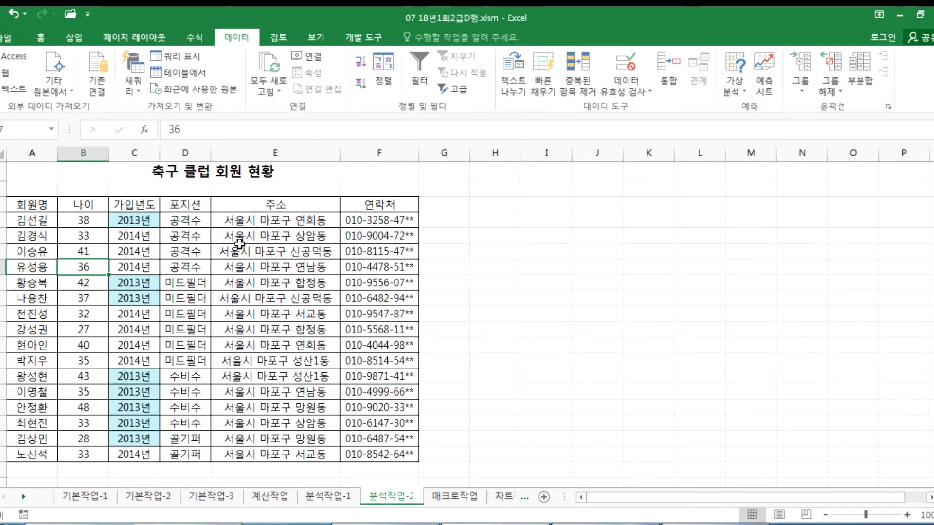
- Check the sorted table's 포지션 order and coloured 가입년도 cells against the task text in Notepad
{"action": "left_click_drag", "start_coordinate": [135, 223], "coordinate": [195, 267]}
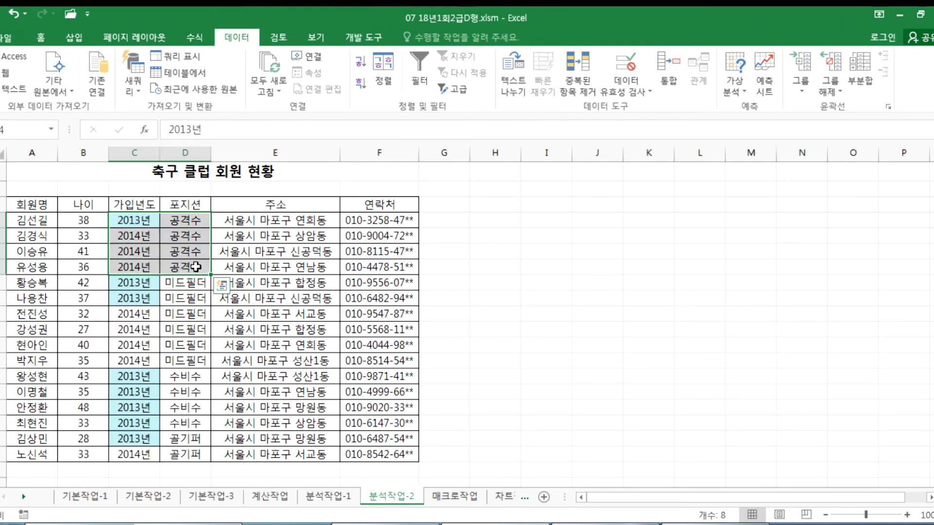
{"action": "left_click", "coordinate": [145, 222]}
{"action": "left_click_drag", "start_coordinate": [145, 284], "coordinate": [194, 297]}
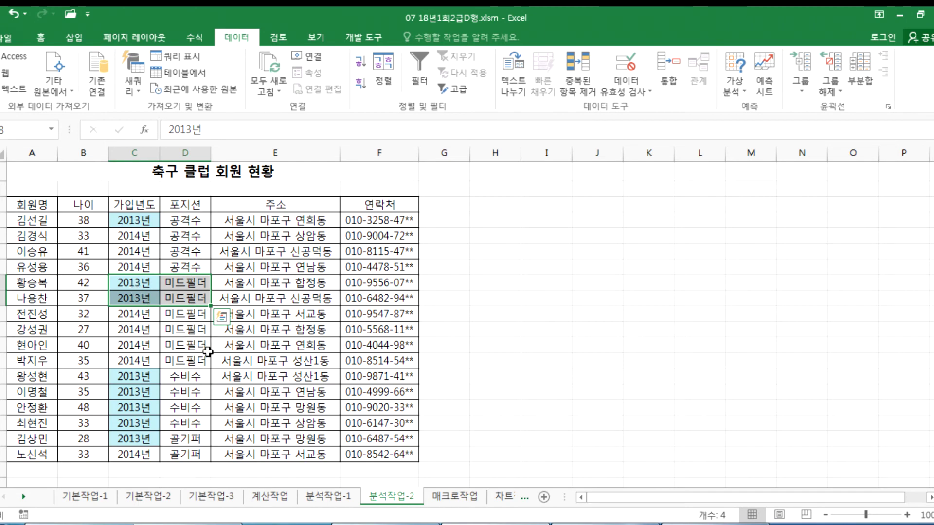
{"action": "left_click", "coordinate": [98, 173]}
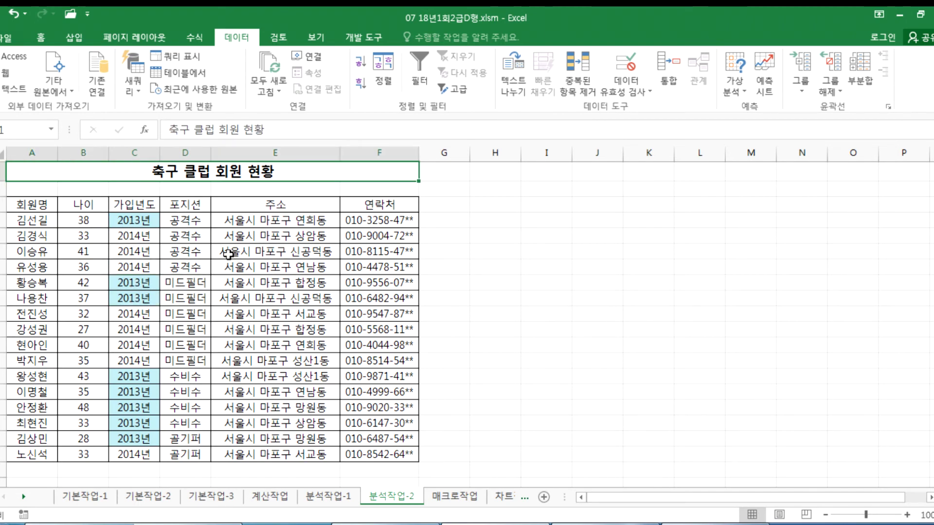
{"action": "key", "text": "alt+Tab"}
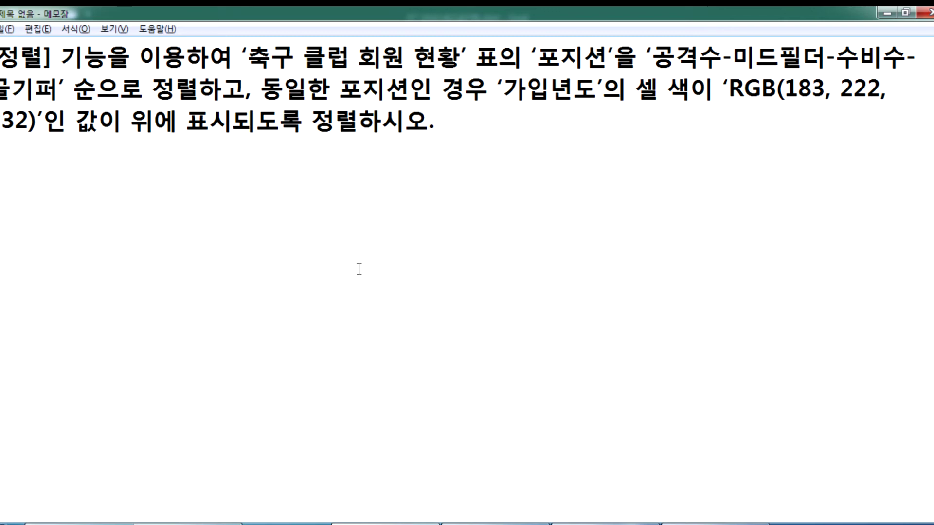
{"action": "left_click", "coordinate": [496, 524]}
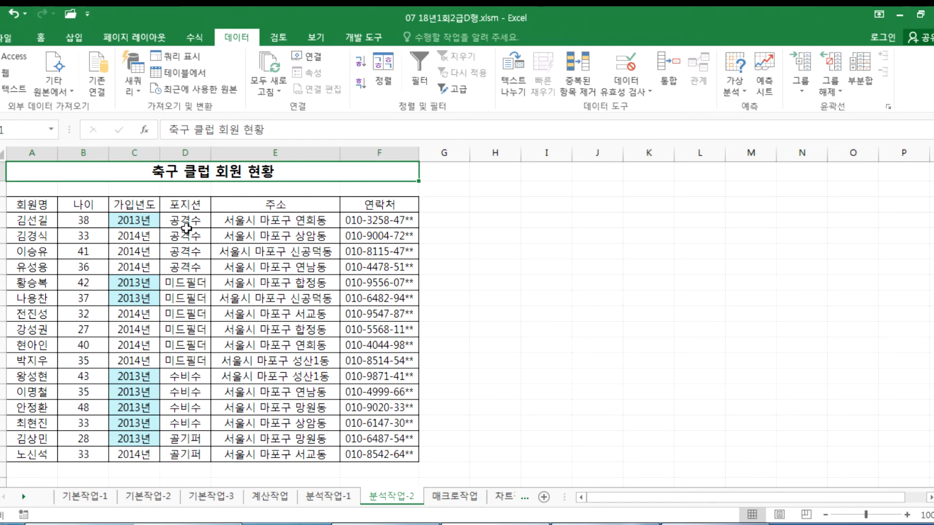
- Open the 매크로작업 sheet and read the 문제 4 macro instructions in the Hangul document 최신기출문제.hwp
{"action": "left_click", "coordinate": [455, 497]}
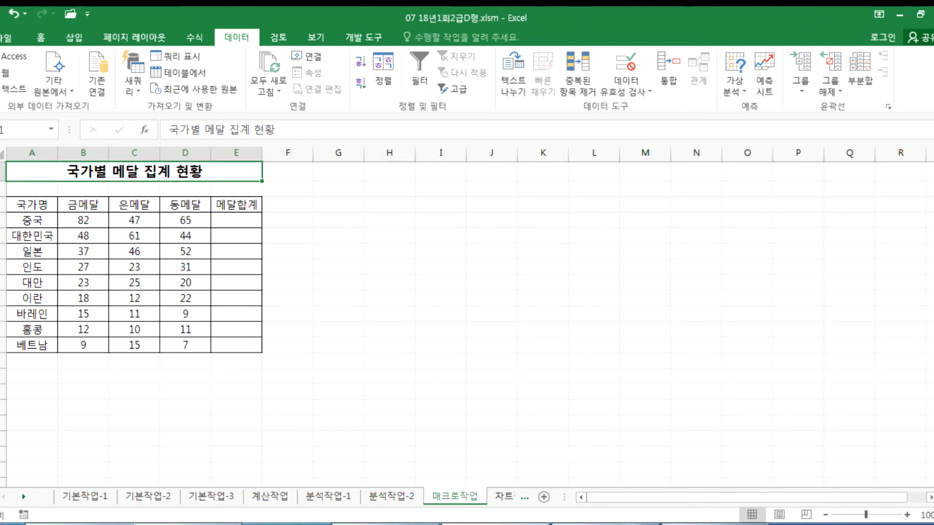
{"action": "key", "text": "alt+Tab"}
{"action": "scroll", "coordinate": [183, 407], "scroll_direction": "down", "scroll_amount": 4}
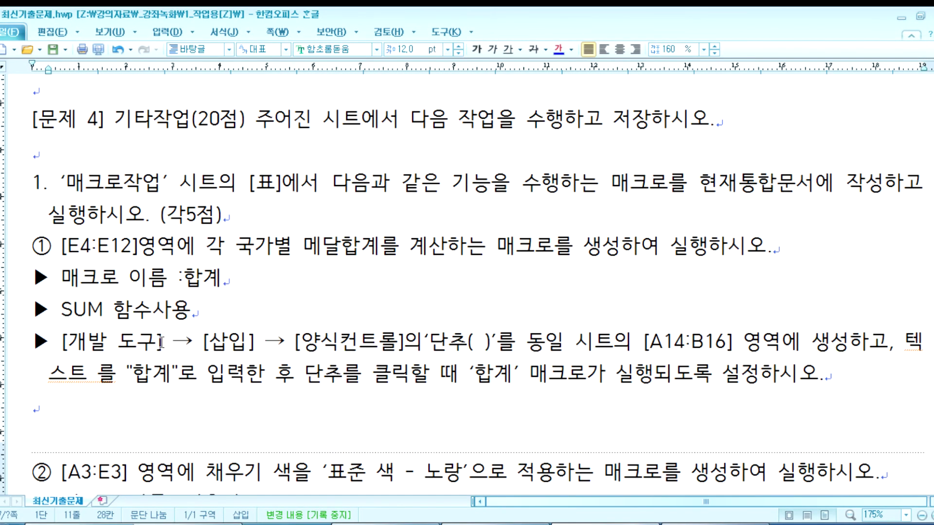
{"action": "left_click", "coordinate": [55, 160]}
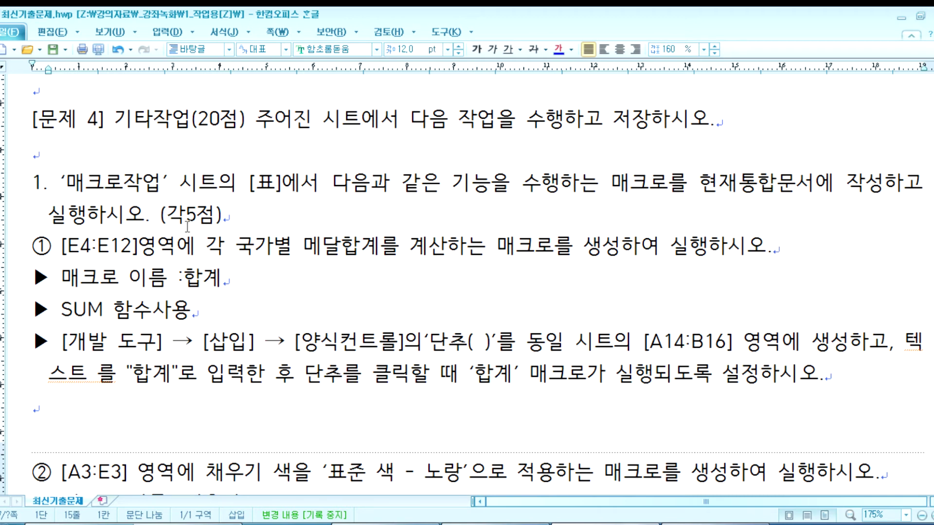
- Correct the first macro's instructions in Hangul: add spaces before 합계 and ‘단추( )’, and remove the space within 텍스트를
{"action": "left_click", "coordinate": [189, 279]}
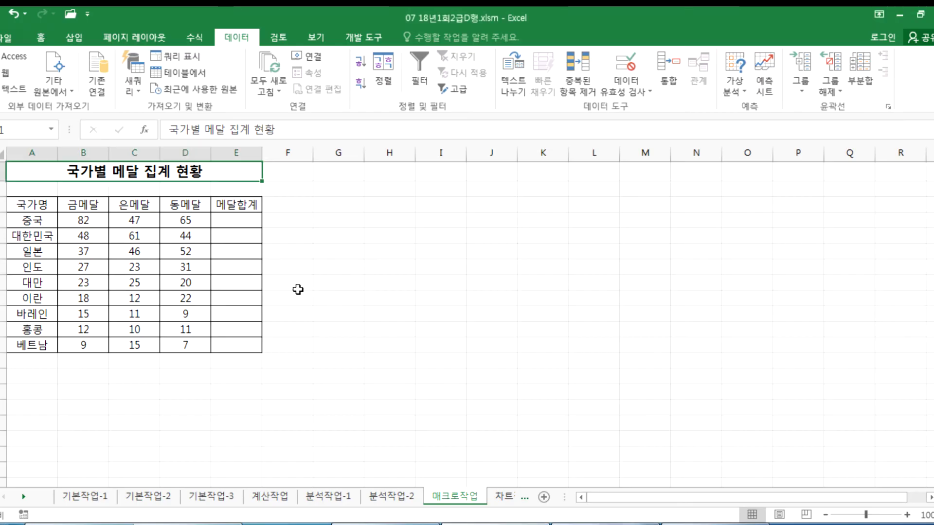
{"action": "key", "text": "alt+Tab"}
{"action": "left_click", "coordinate": [230, 220]}
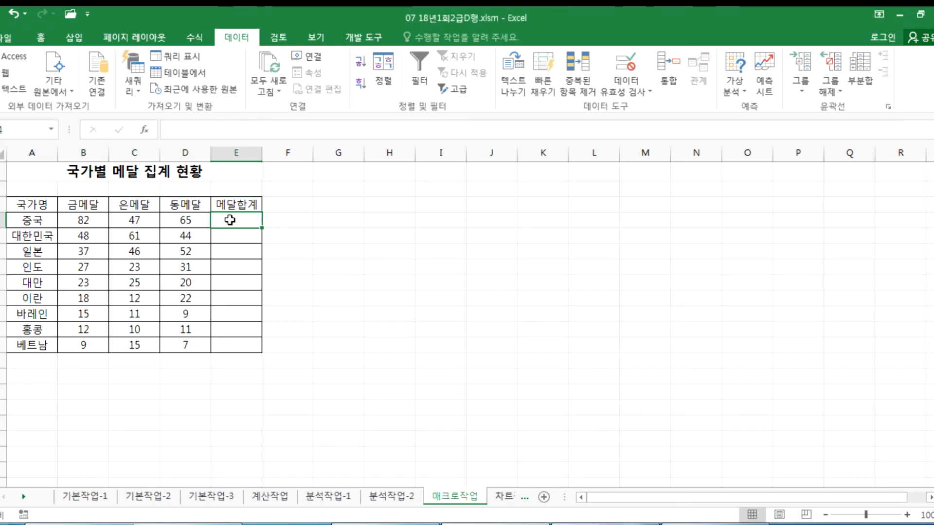
{"action": "key", "text": "alt+Tab"}
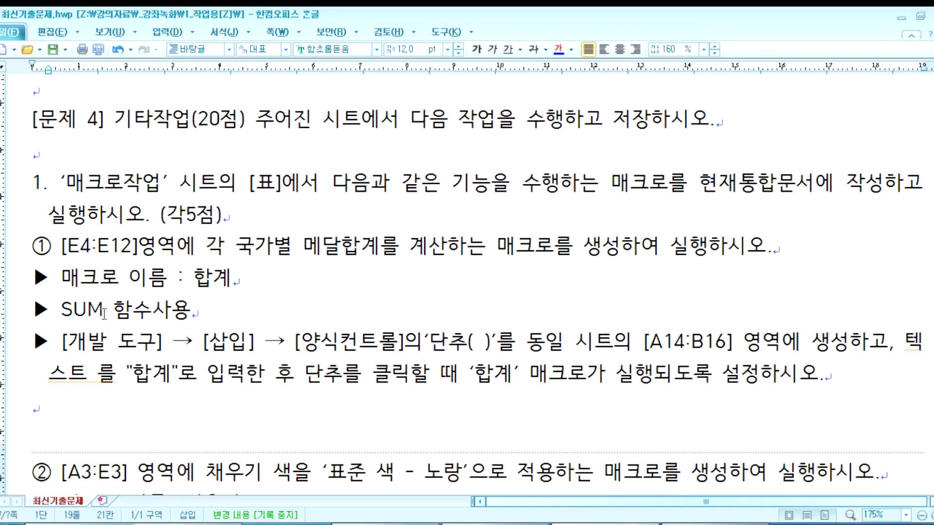
{"action": "left_click", "coordinate": [419, 345]}
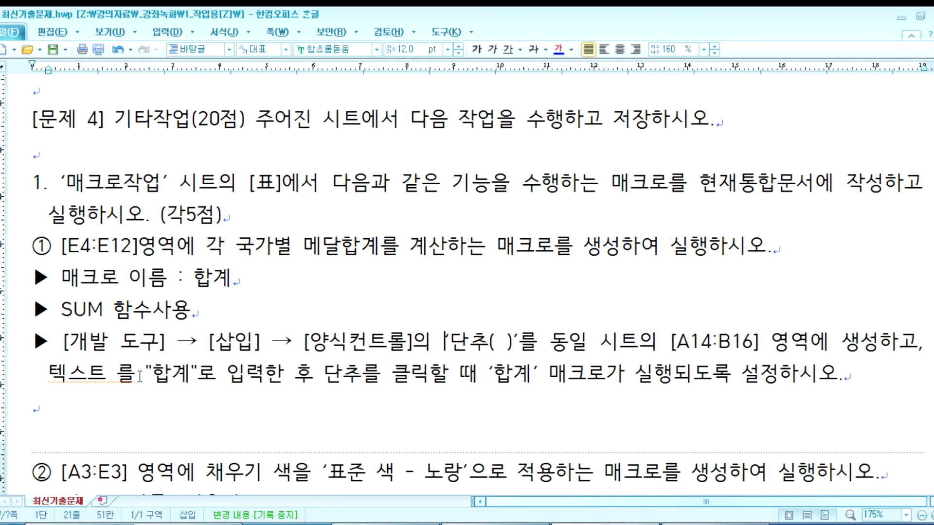
{"action": "left_click", "coordinate": [108, 377]}
{"action": "key", "text": "Delete"}
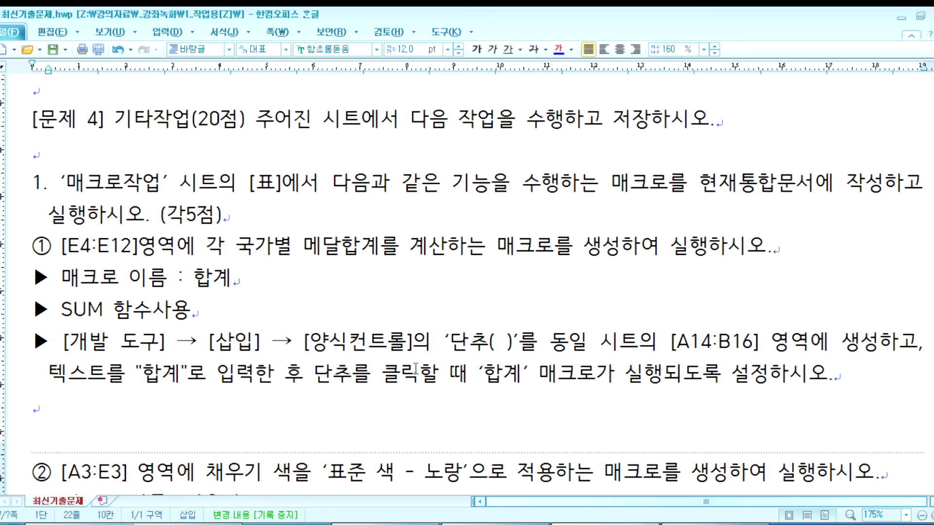
- Switch to Excel and start recording a macro named 합계, stored in the current workbook, from an empty cell outside the table
{"action": "key", "text": "alt+Tab"}
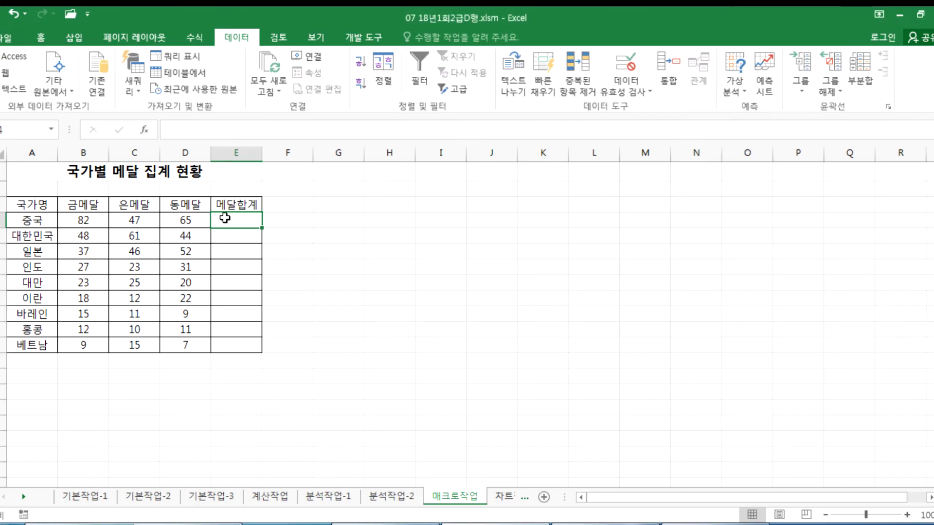
{"action": "left_click", "coordinate": [248, 171]}
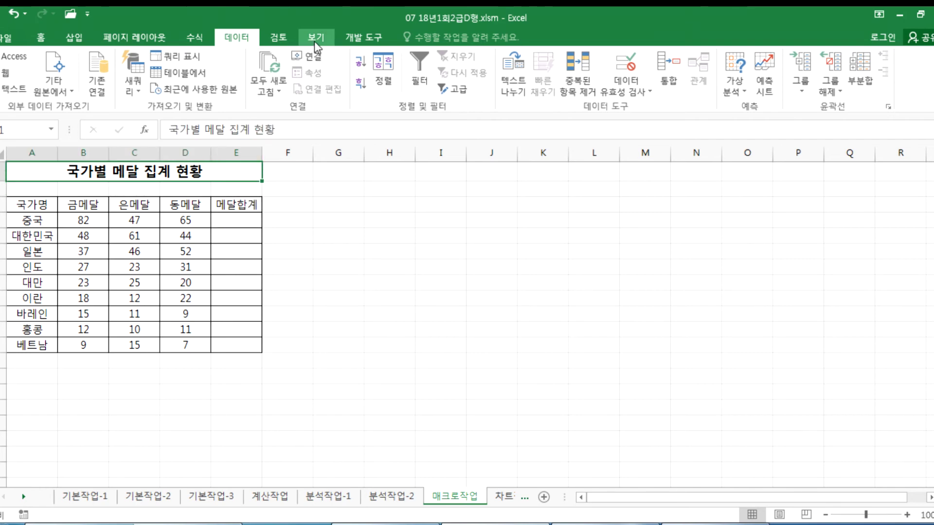
{"action": "left_click", "coordinate": [363, 40]}
{"action": "left_click", "coordinate": [370, 217]}
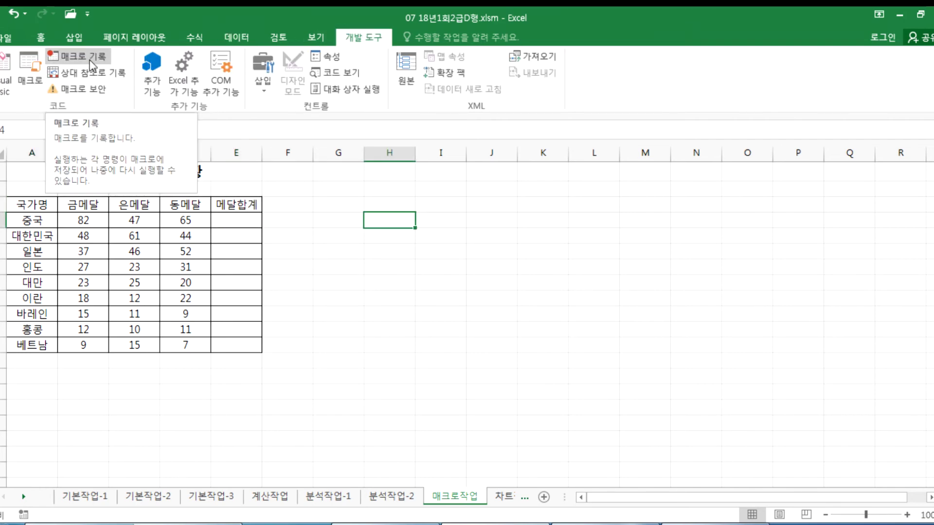
{"action": "left_click", "coordinate": [252, 220]}
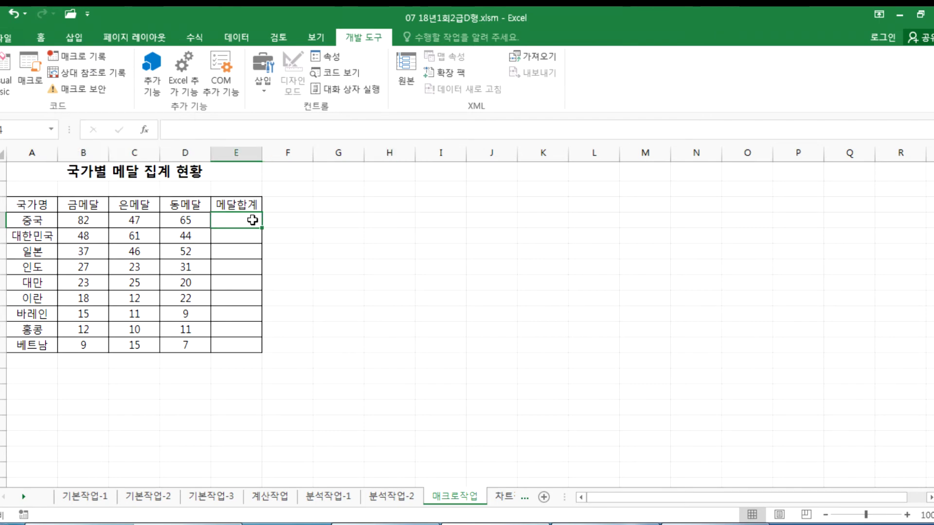
{"action": "left_click", "coordinate": [448, 234]}
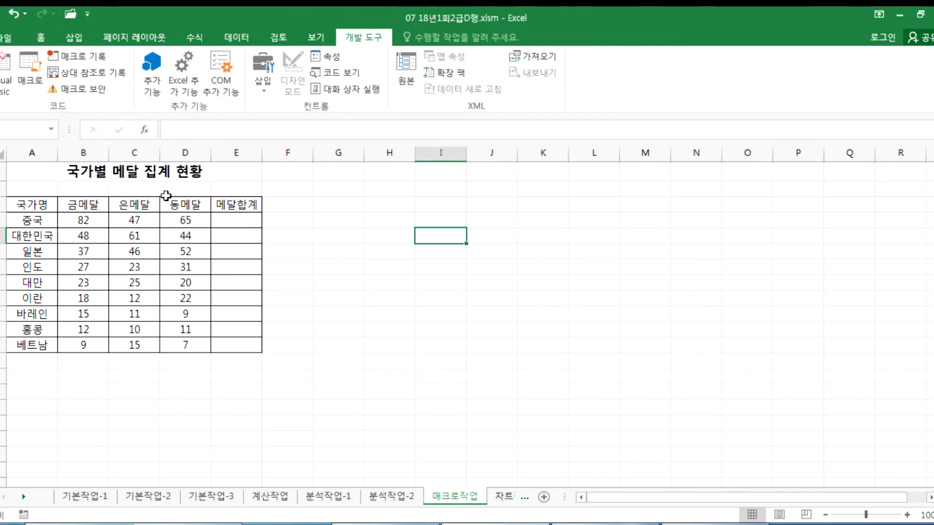
{"action": "left_click", "coordinate": [80, 56]}
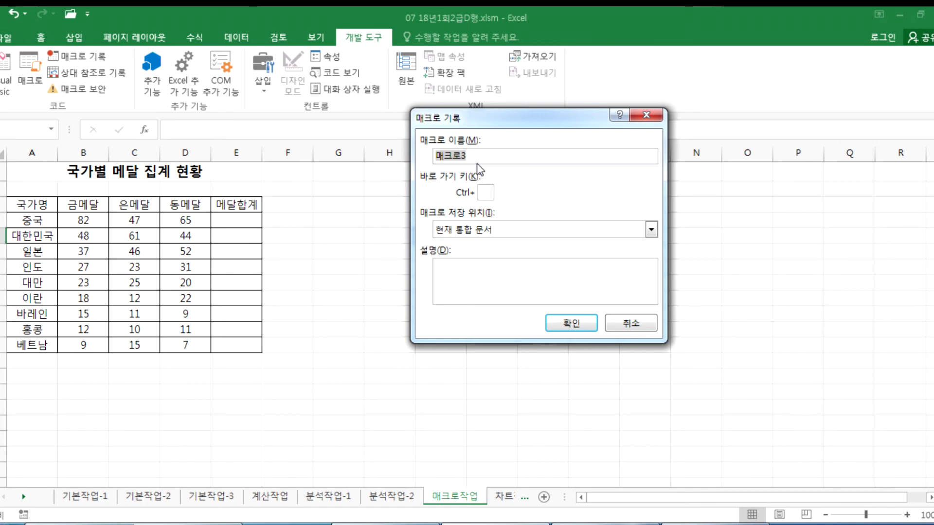
{"action": "type", "text": "GKQR"}
{"action": "key", "text": "BackSpace"}
{"action": "key", "text": "BackSpace"}
{"action": "key", "text": "BackSpace"}
{"action": "type", "text": "GK"}
{"action": "key", "text": "BackSpace"}
{"action": "key", "text": "BackSpace"}
{"action": "key", "text": "Hangul"}
{"action": "type", "text": "합ㄱ"}
{"action": "left_click", "coordinate": [571, 326]}
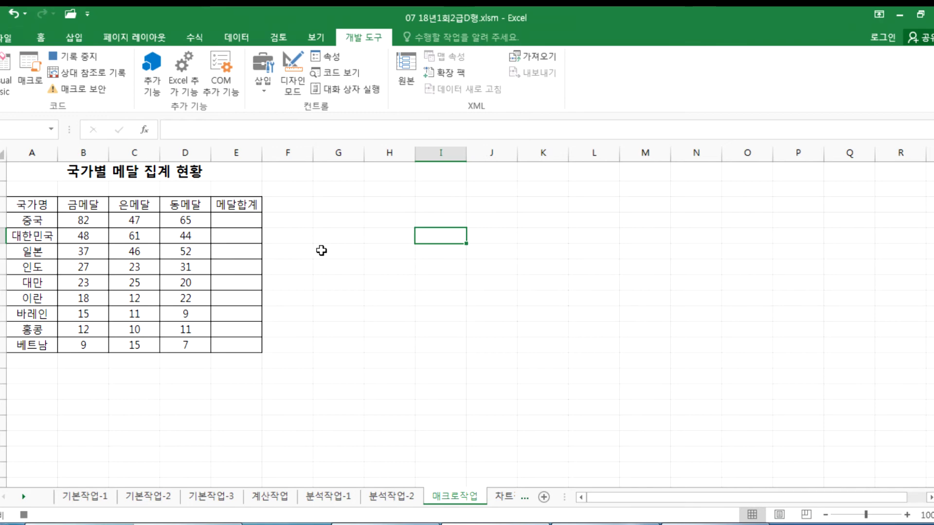
- Total the medals B4:D4 in E4 with AutoSum and fill the formula down to E12
{"action": "left_click", "coordinate": [233, 220]}
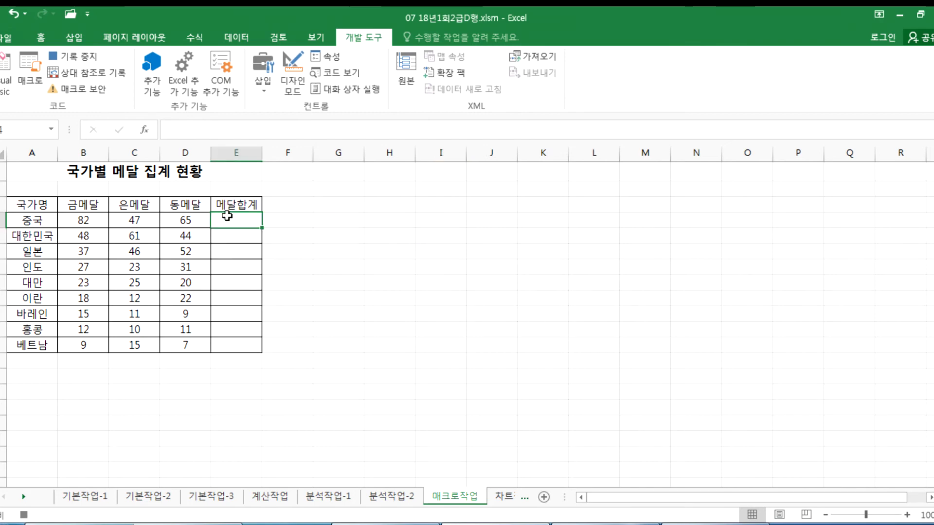
{"action": "left_click", "coordinate": [193, 37]}
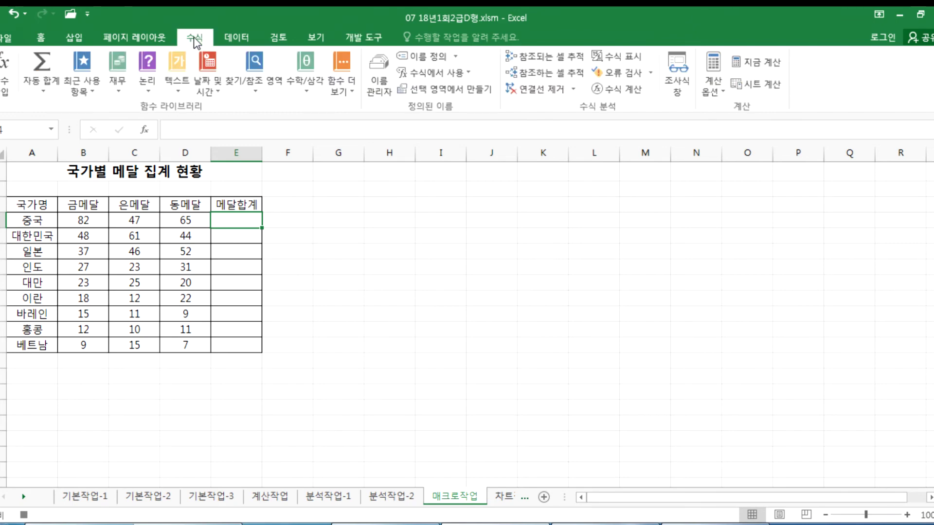
{"action": "left_click", "coordinate": [43, 68]}
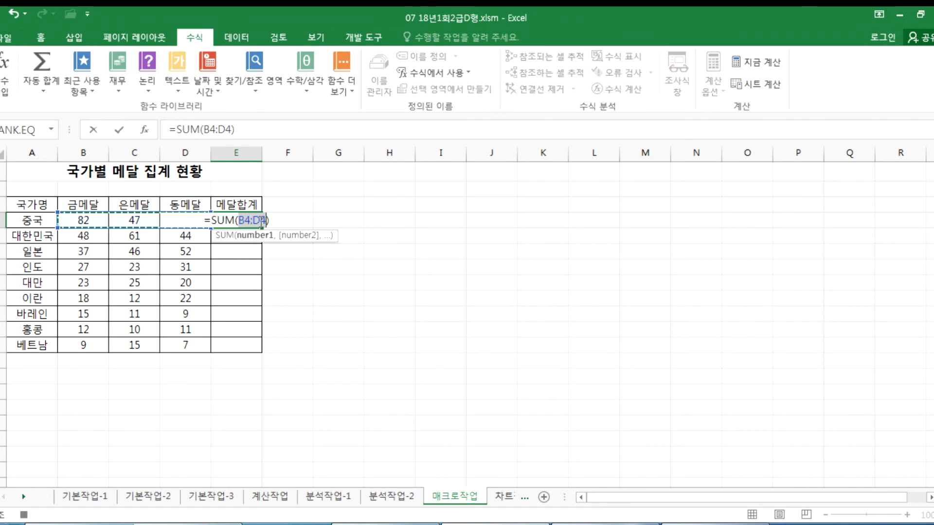
{"action": "key", "text": "Return"}
{"action": "left_click", "coordinate": [244, 220]}
{"action": "left_click_drag", "start_coordinate": [262, 227], "coordinate": [253, 350]}
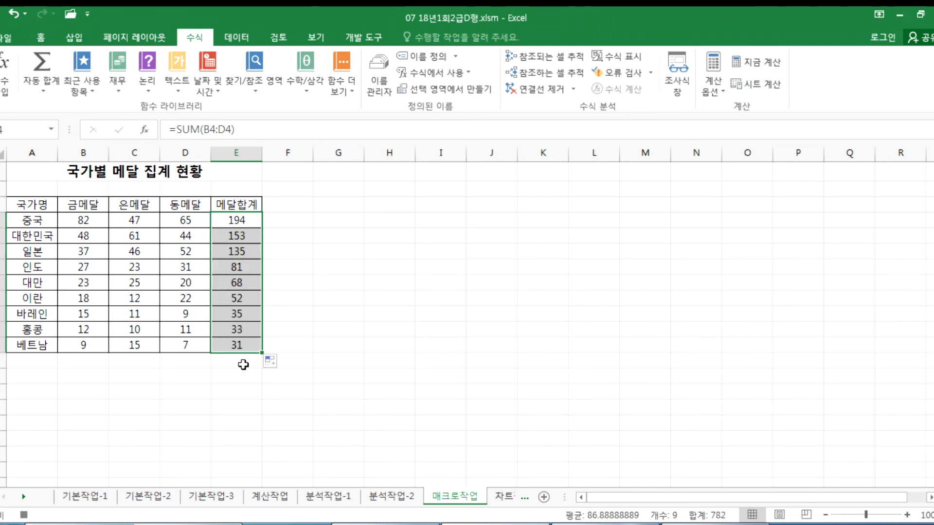
- Select cell E13 below the totals and stop recording the macro
{"action": "left_click", "coordinate": [246, 365]}
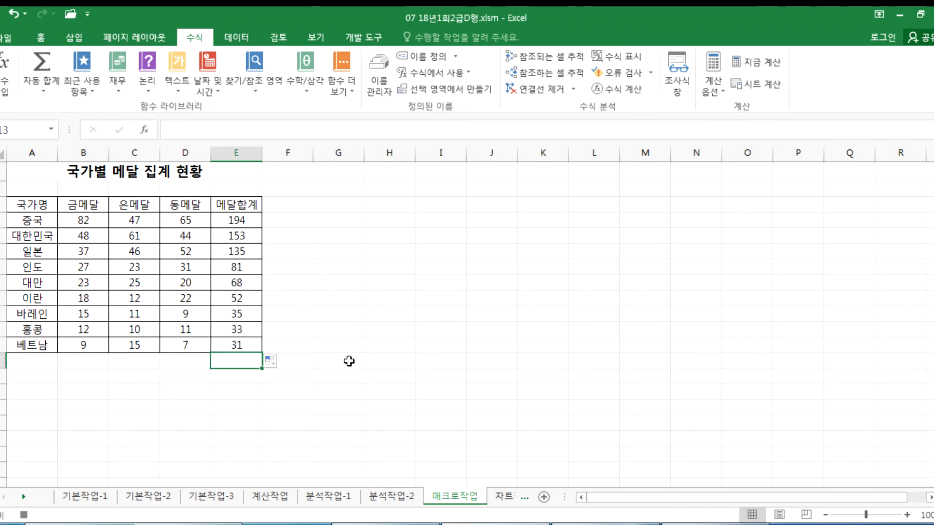
{"action": "left_click", "coordinate": [356, 39]}
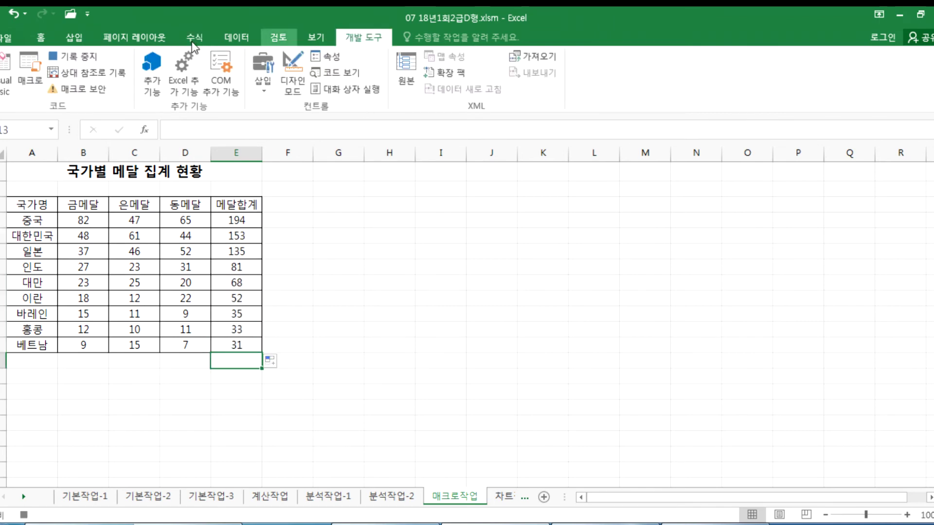
{"action": "left_click", "coordinate": [78, 57]}
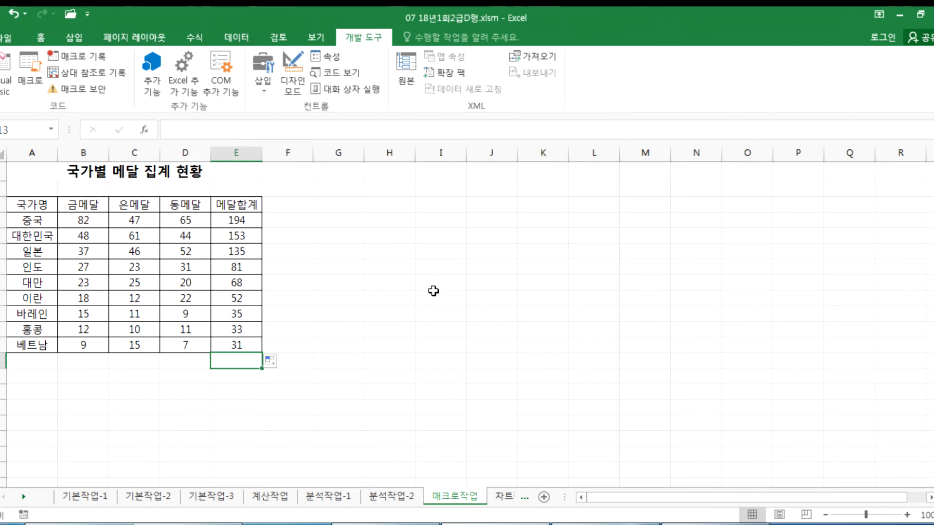
- Check the button instructions in the Hangul document, and draw a form-control button over A14:B16 on 매크로작업
{"action": "key", "text": "alt+Tab"}
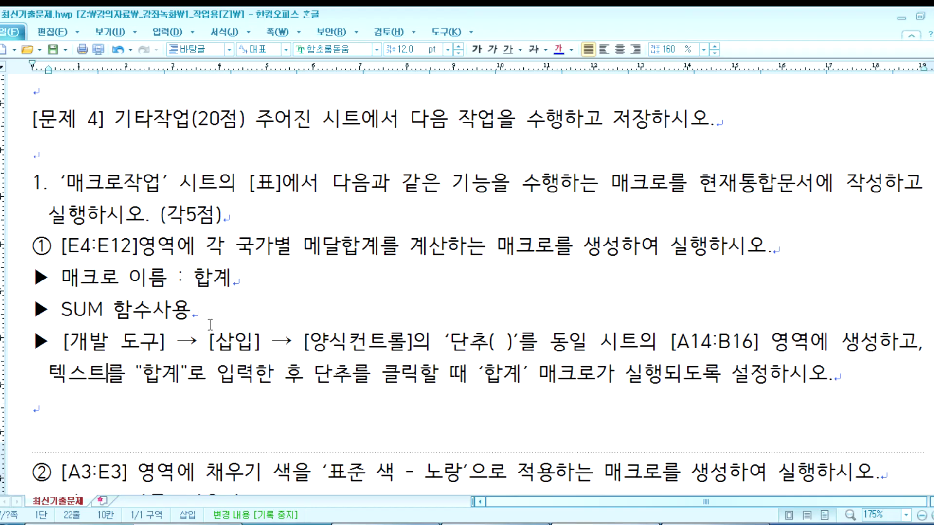
{"action": "scroll", "coordinate": [210, 325], "scroll_direction": "down", "scroll_amount": 2}
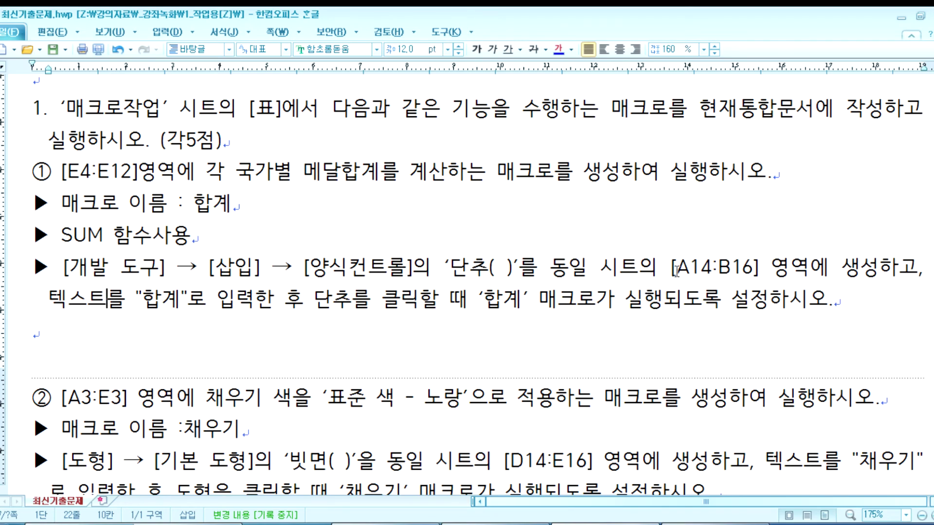
{"action": "key", "text": "alt+Tab"}
{"action": "left_click_drag", "start_coordinate": [45, 373], "coordinate": [77, 404]}
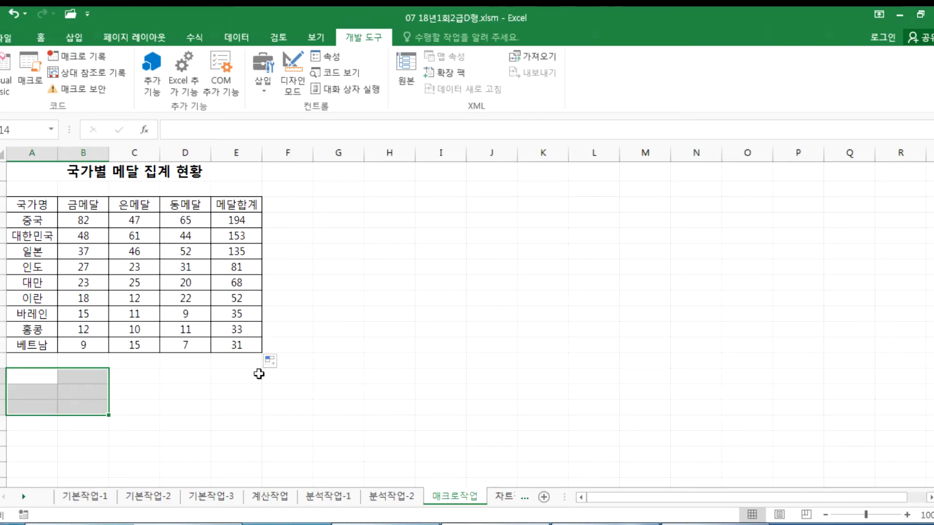
{"action": "key", "text": "alt+Tab"}
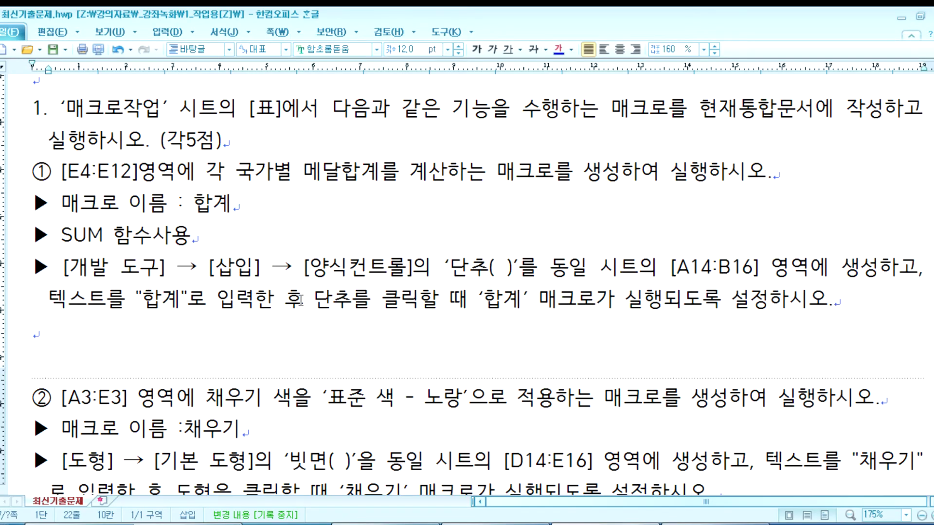
{"action": "key", "text": "alt+Tab"}
{"action": "left_click", "coordinate": [265, 98]}
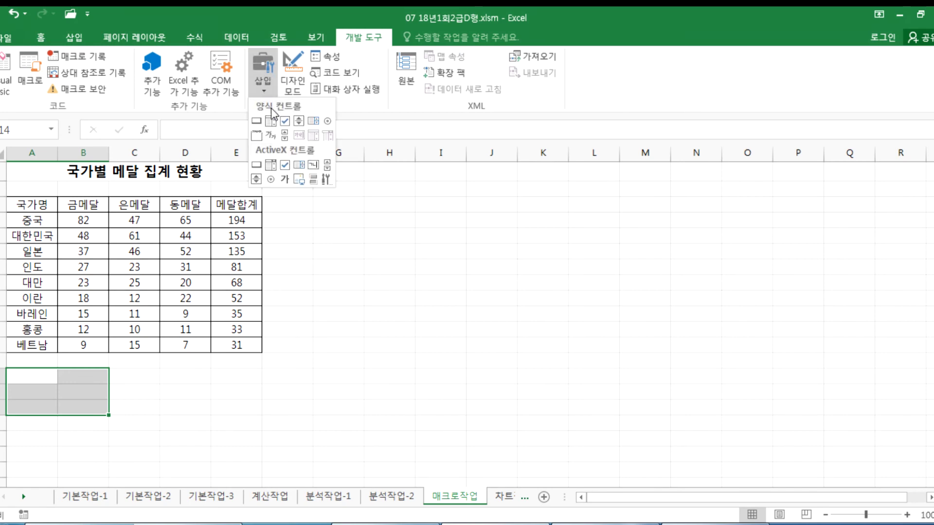
{"action": "left_click", "coordinate": [256, 119]}
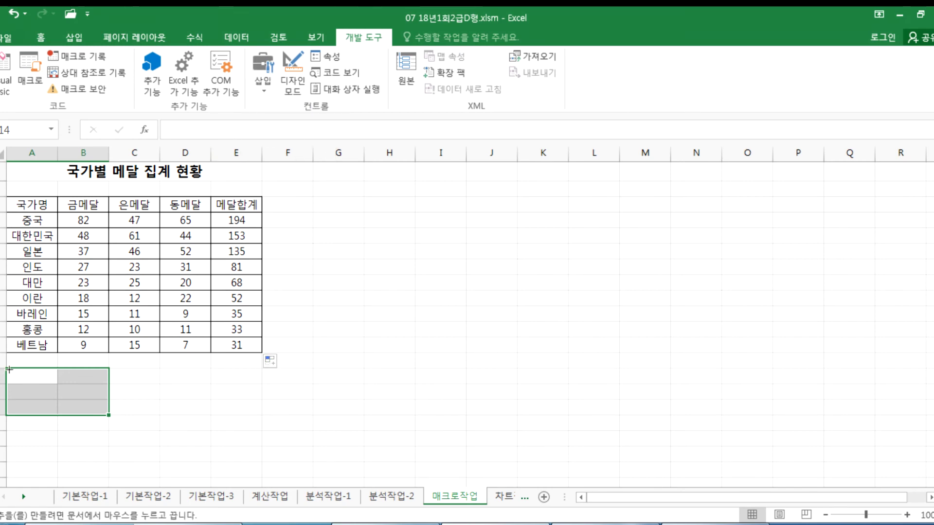
{"action": "left_click_drag", "start_coordinate": [8, 370], "coordinate": [108, 414]}
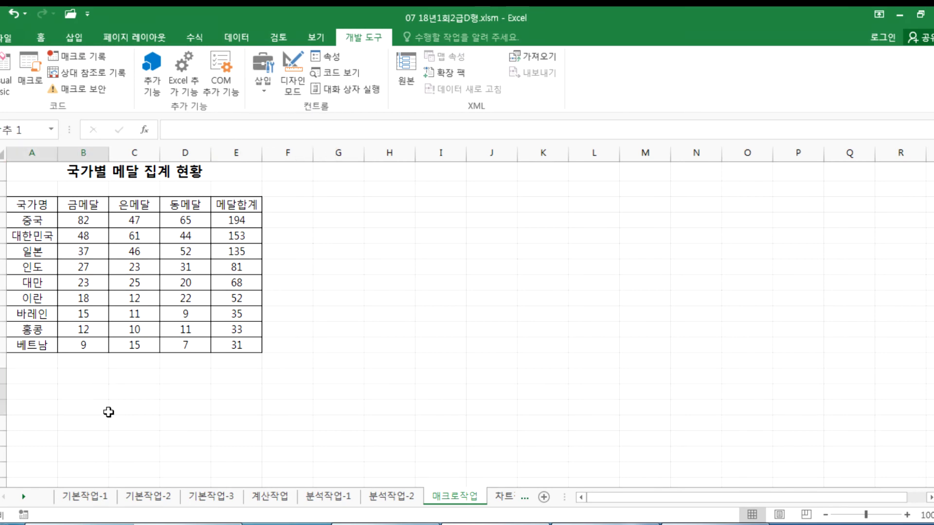
- Assign the 합계 macro to the new button and label the button 합계
{"action": "left_click", "coordinate": [418, 141]}
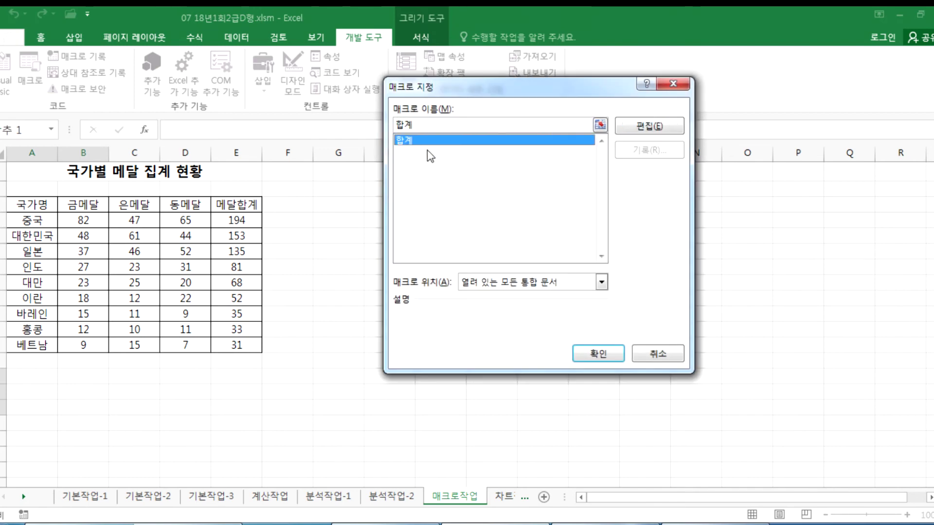
{"action": "left_click", "coordinate": [596, 353]}
{"action": "type", "text": "합ㄱ"}
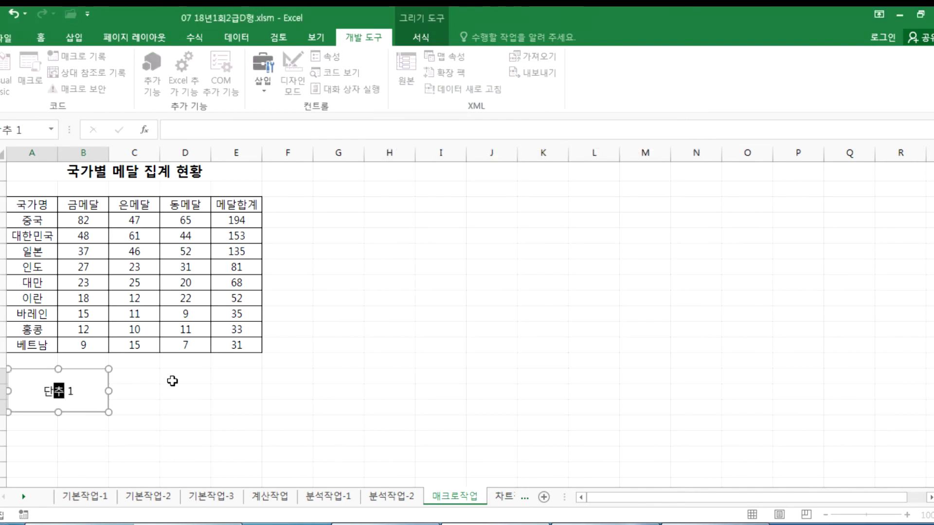
{"action": "left_click", "coordinate": [197, 392]}
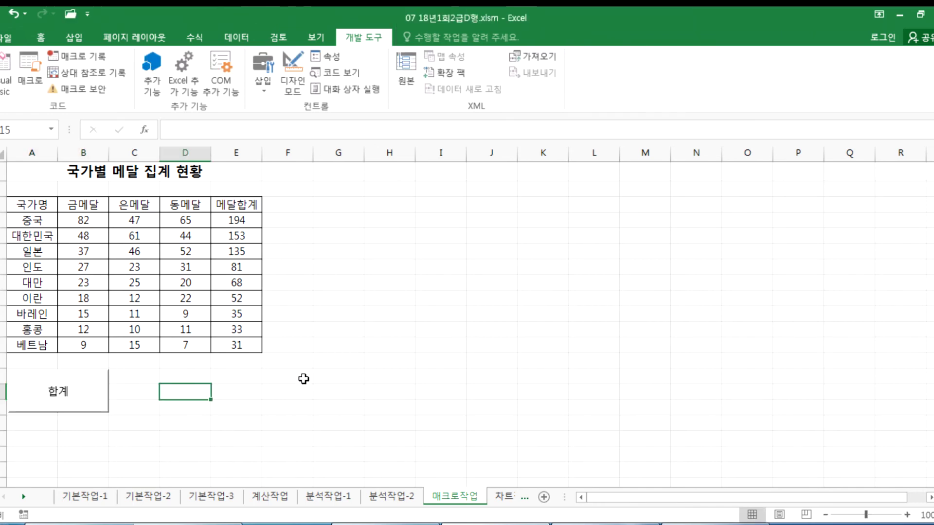
- Clear the totals in E4:E12 and run the 합계 button to test the macro
{"action": "left_click_drag", "start_coordinate": [226, 221], "coordinate": [246, 344]}
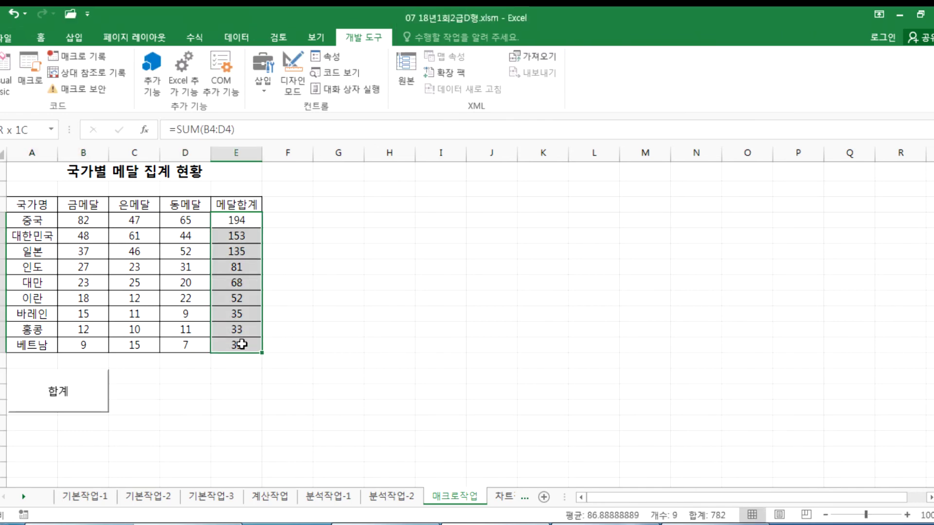
{"action": "key", "text": "Delete"}
{"action": "left_click", "coordinate": [338, 376]}
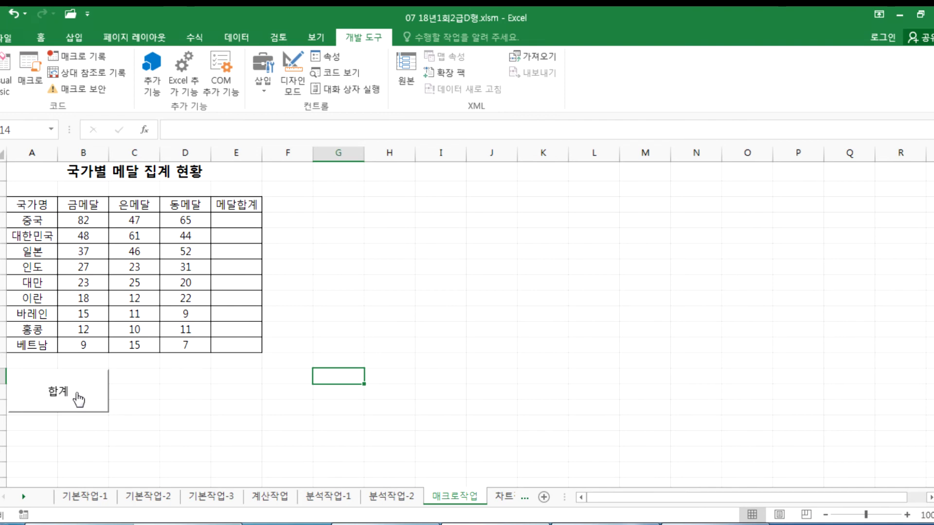
{"action": "left_click", "coordinate": [77, 400]}
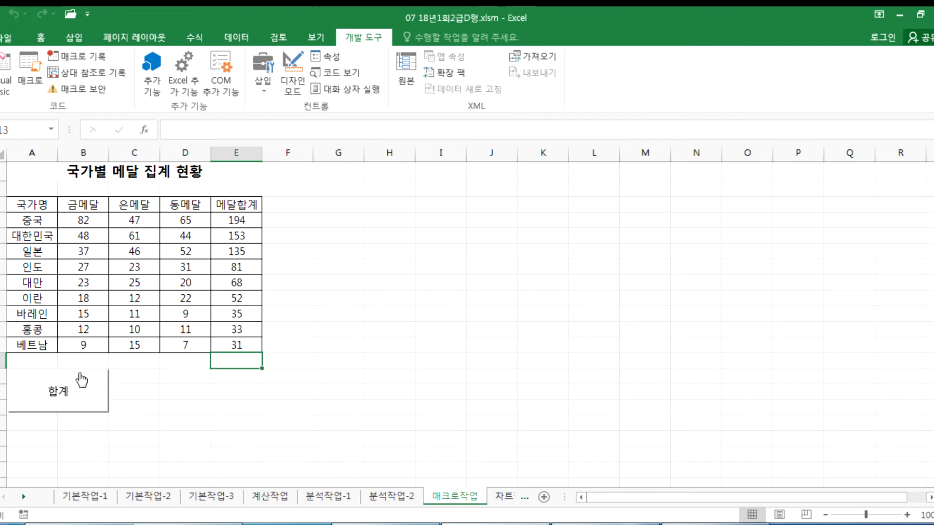
{"action": "left_click_drag", "start_coordinate": [29, 204], "coordinate": [240, 206]}
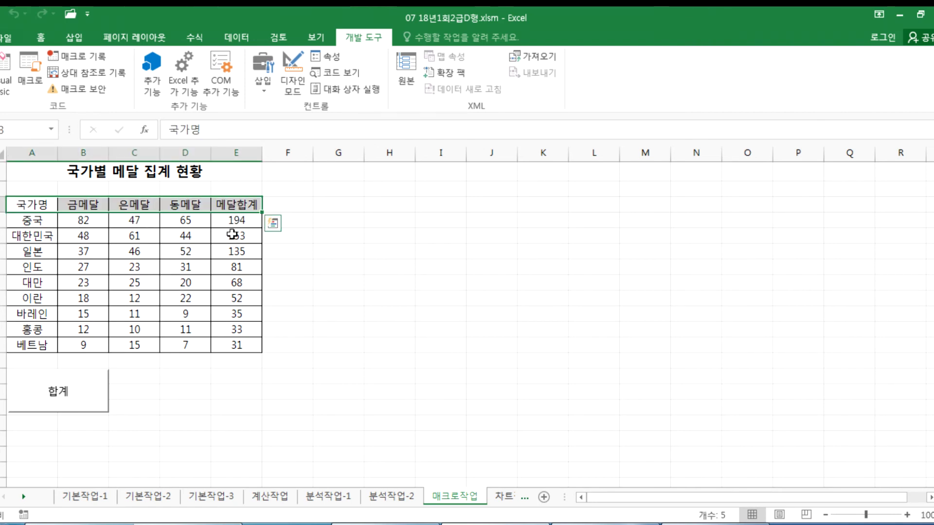
{"action": "left_click", "coordinate": [48, 41]}
{"action": "left_click", "coordinate": [199, 85]}
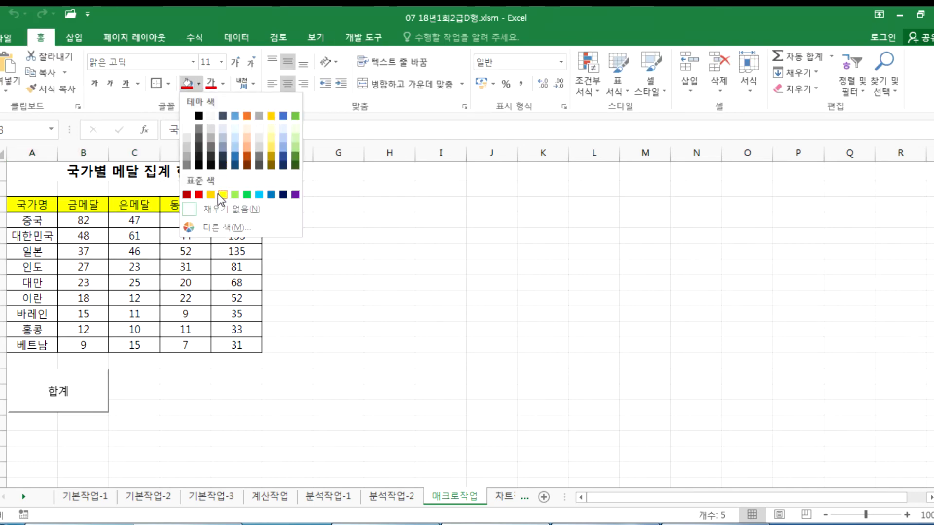
{"action": "left_click", "coordinate": [379, 296]}
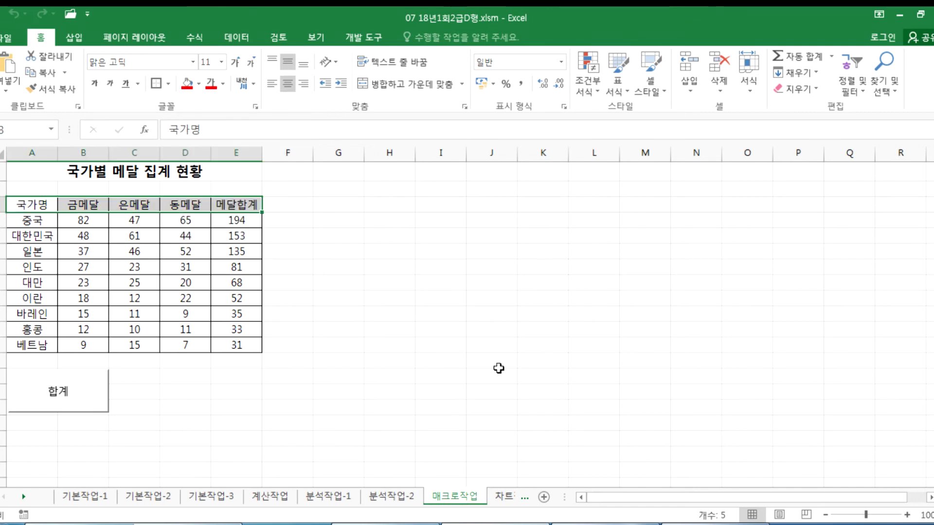
- Start recording a second macro named 채우기 in the current workbook
{"action": "left_click", "coordinate": [364, 37]}
{"action": "left_click", "coordinate": [104, 61]}
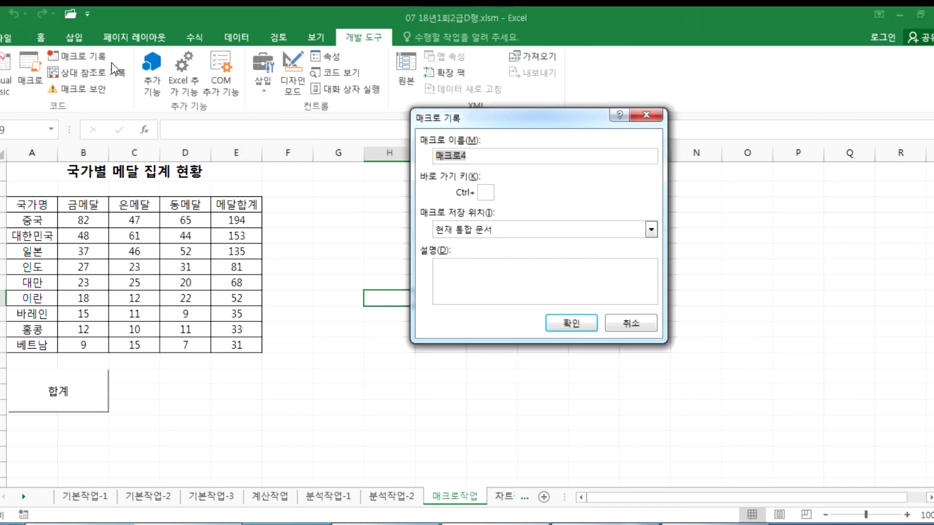
{"action": "type", "text": "채우기"}
{"action": "left_click", "coordinate": [559, 323]}
- Fill the header cells A3:E3 with the standard colour yellow (노랑)
{"action": "left_click_drag", "start_coordinate": [18, 203], "coordinate": [234, 204]}
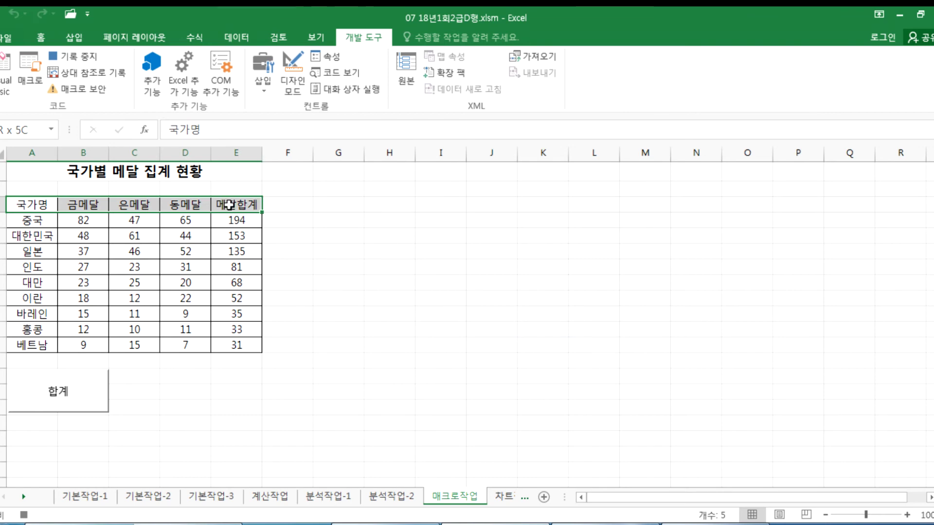
{"action": "left_click", "coordinate": [41, 37]}
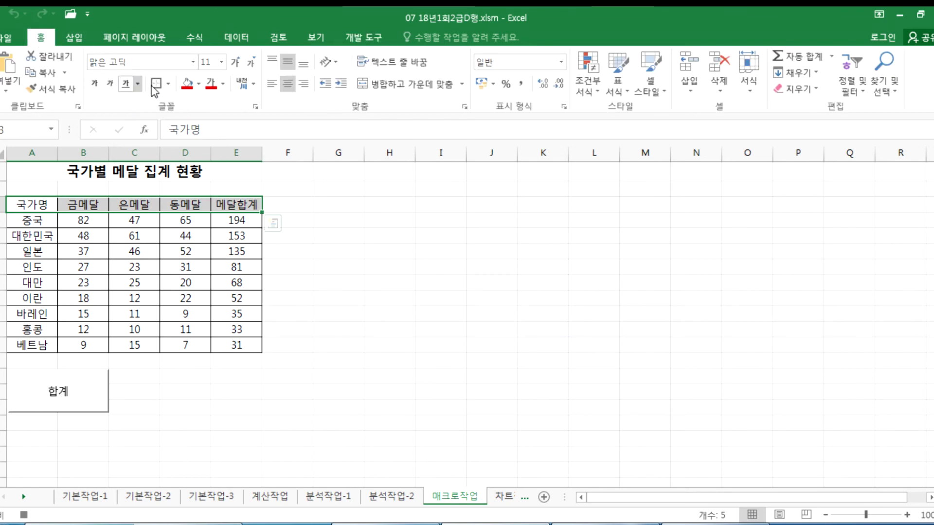
{"action": "left_click", "coordinate": [199, 84]}
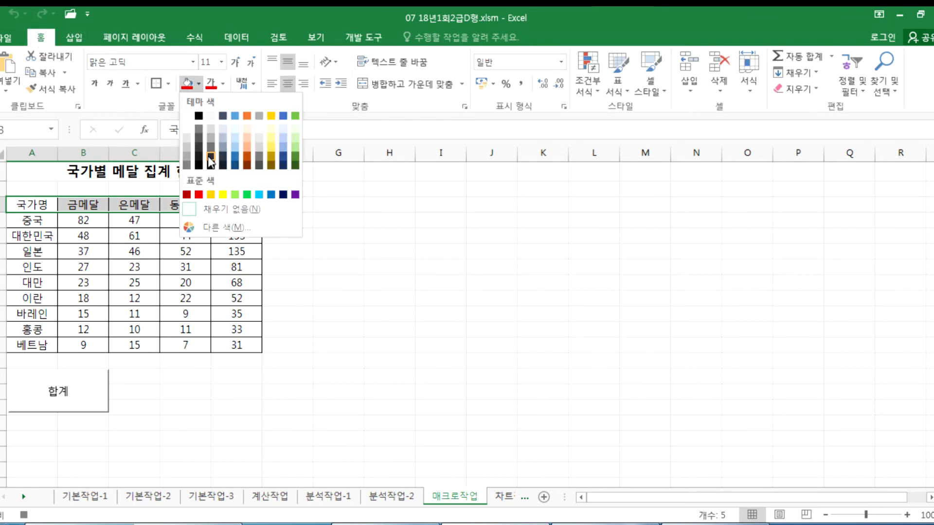
{"action": "left_click", "coordinate": [223, 195]}
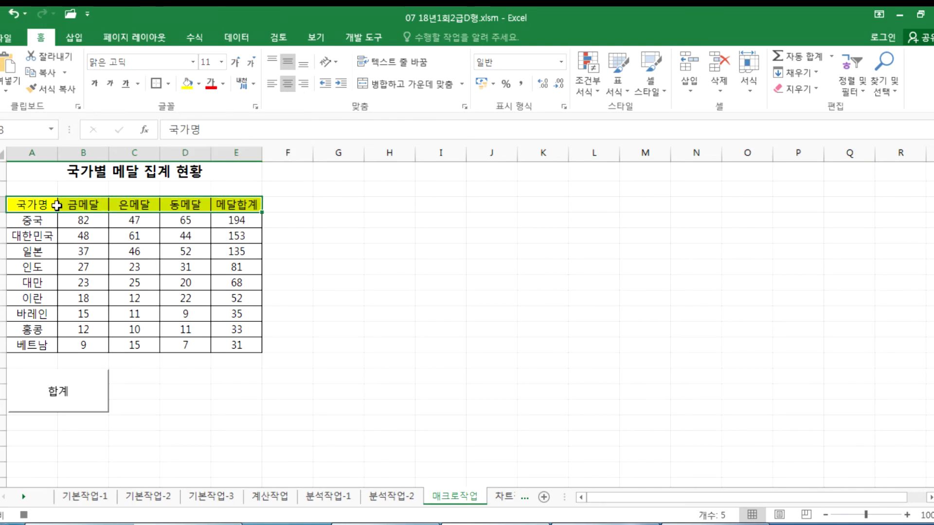
- Select cell A3 and stop recording the 채우기 macro
{"action": "left_click", "coordinate": [40, 205]}
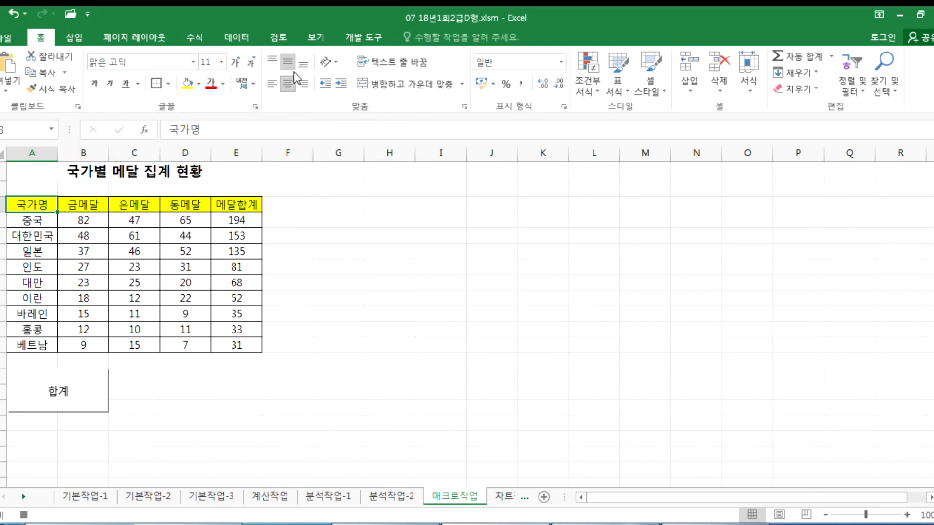
{"action": "left_click", "coordinate": [362, 39]}
{"action": "left_click", "coordinate": [79, 60]}
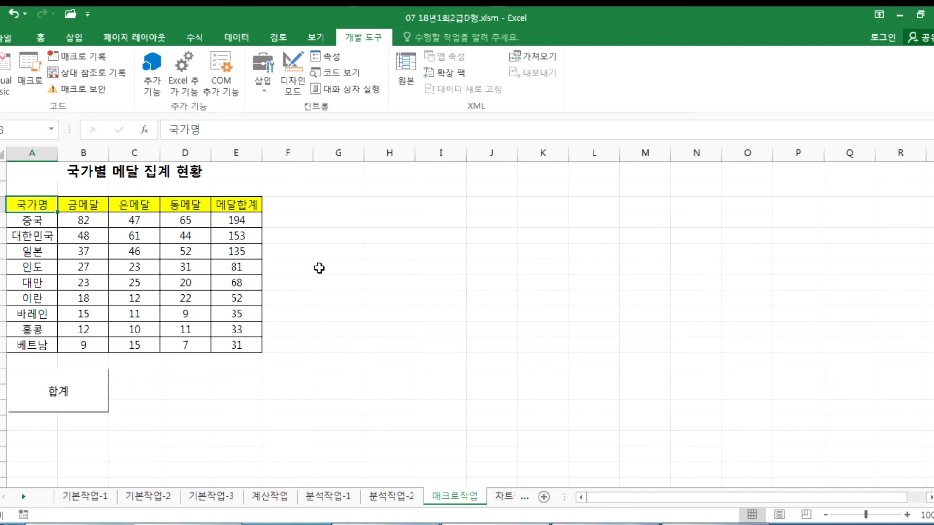
- Draw a bevel (빗면) basic shape over D14:E16 and enter the text 채우기 in it
{"action": "left_click_drag", "start_coordinate": [168, 375], "coordinate": [237, 409]}
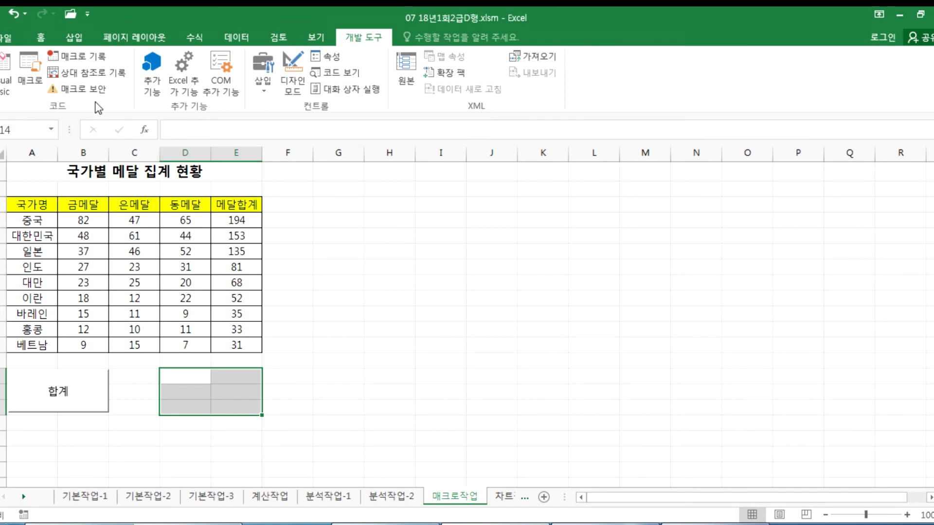
{"action": "left_click", "coordinate": [74, 37]}
{"action": "left_click", "coordinate": [185, 56]}
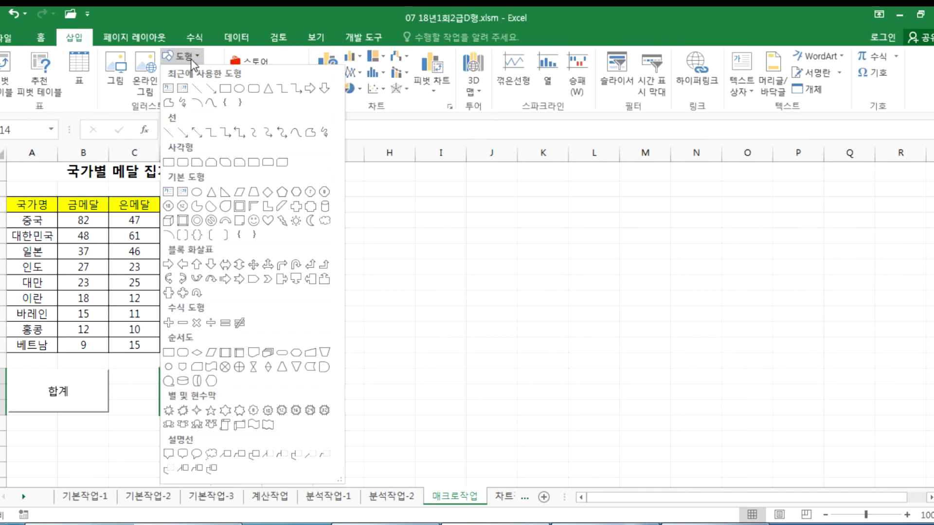
{"action": "left_click", "coordinate": [183, 222]}
{"action": "left_click_drag", "start_coordinate": [164, 366], "coordinate": [263, 416]}
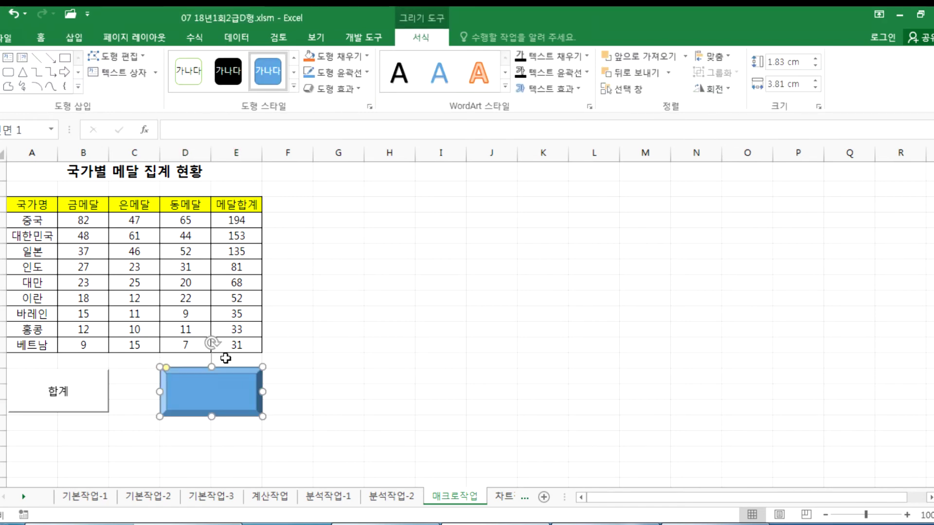
{"action": "type", "text": "채우기"}
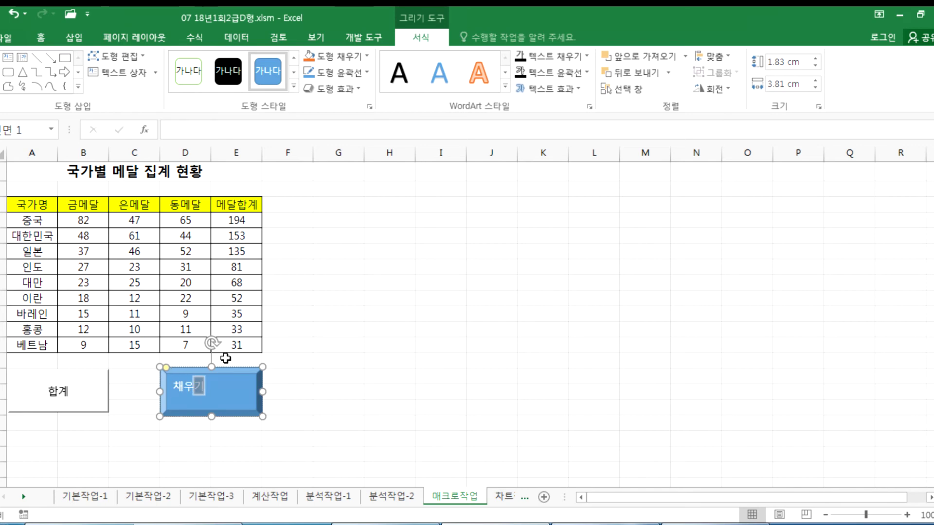
- Assign the 채우기 macro to the bevel shape and deselect the shape
{"action": "right_click", "coordinate": [232, 386]}
{"action": "left_click", "coordinate": [278, 325]}
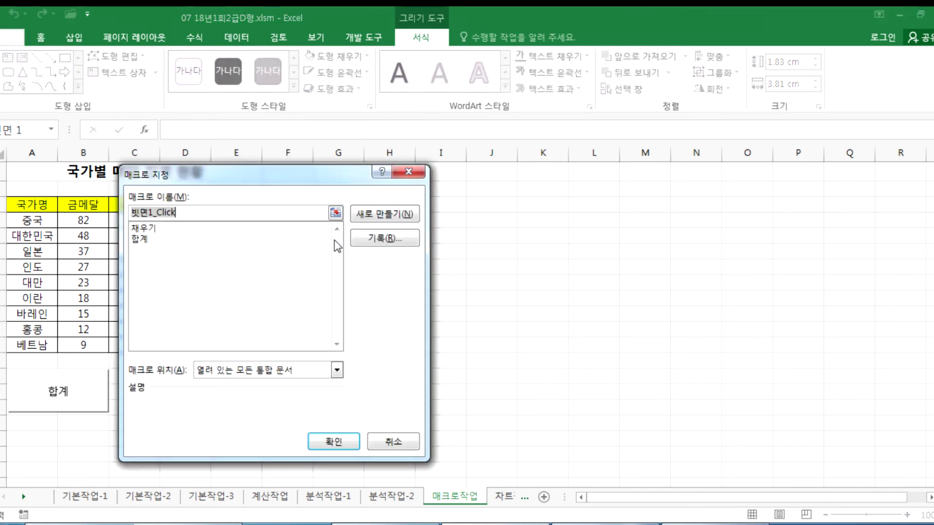
{"action": "left_click", "coordinate": [145, 228]}
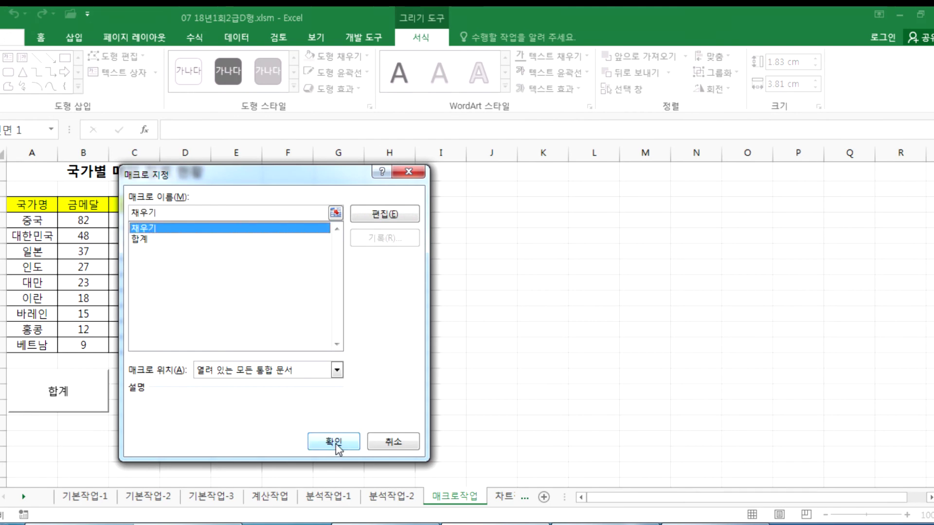
{"action": "left_click", "coordinate": [337, 446]}
{"action": "left_click", "coordinate": [403, 381]}
- Fill the header cells A3:E3 with red and run the 채우기 shape to test its macro
{"action": "left_click_drag", "start_coordinate": [31, 204], "coordinate": [228, 207]}
{"action": "left_click", "coordinate": [198, 84]}
{"action": "left_click", "coordinate": [199, 194]}
{"action": "left_click", "coordinate": [338, 314]}
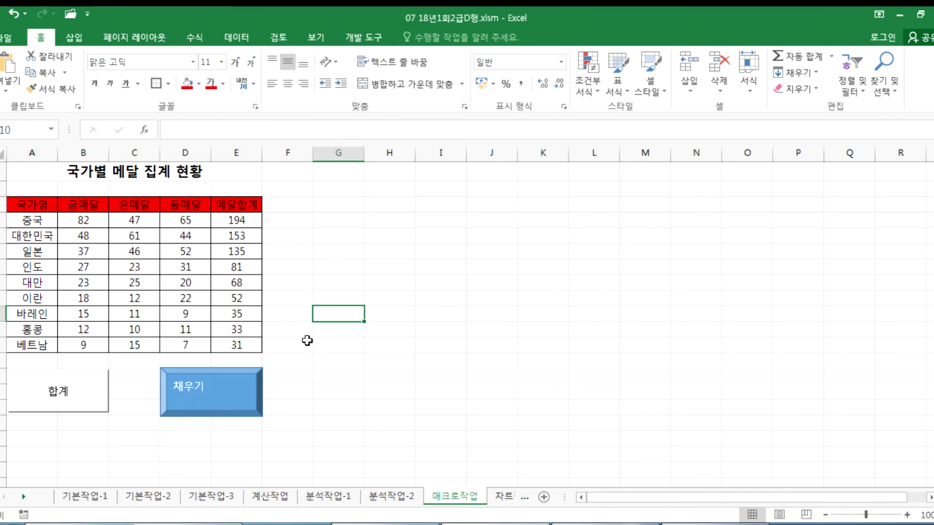
{"action": "left_click", "coordinate": [249, 398]}
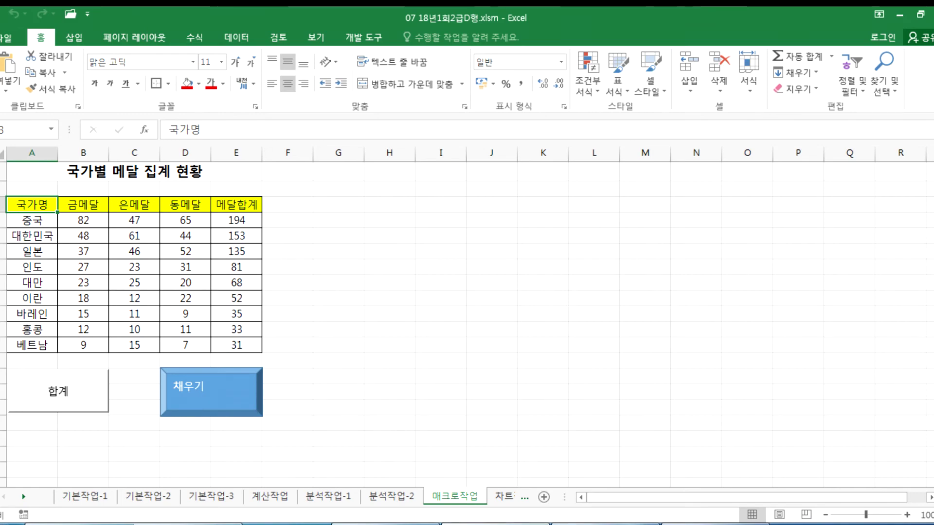
- Switch to the exam document in Hangul and read the instructions of question 2 on the 차트작업 chart
{"action": "left_click", "coordinate": [605, 524]}
{"action": "scroll", "coordinate": [152, 307], "scroll_direction": "down", "scroll_amount": 3}
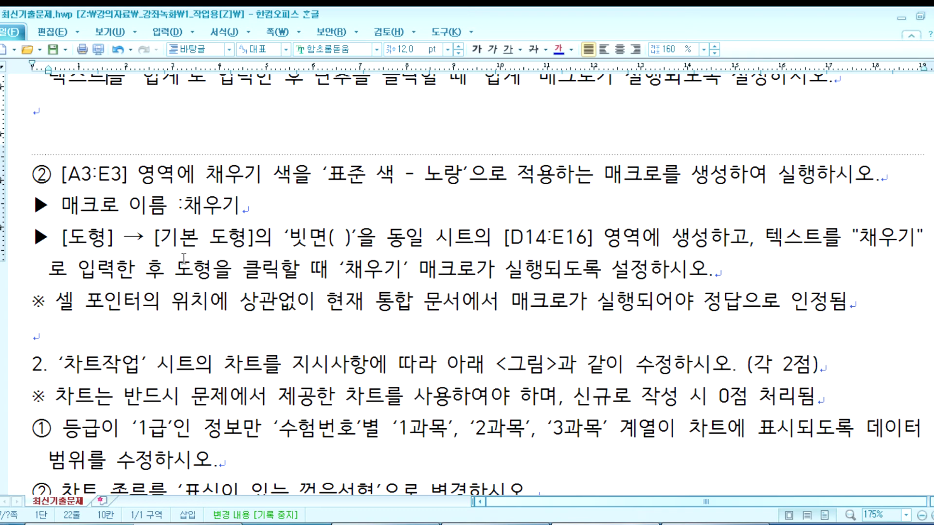
{"action": "scroll", "coordinate": [139, 309], "scroll_direction": "down", "scroll_amount": 3}
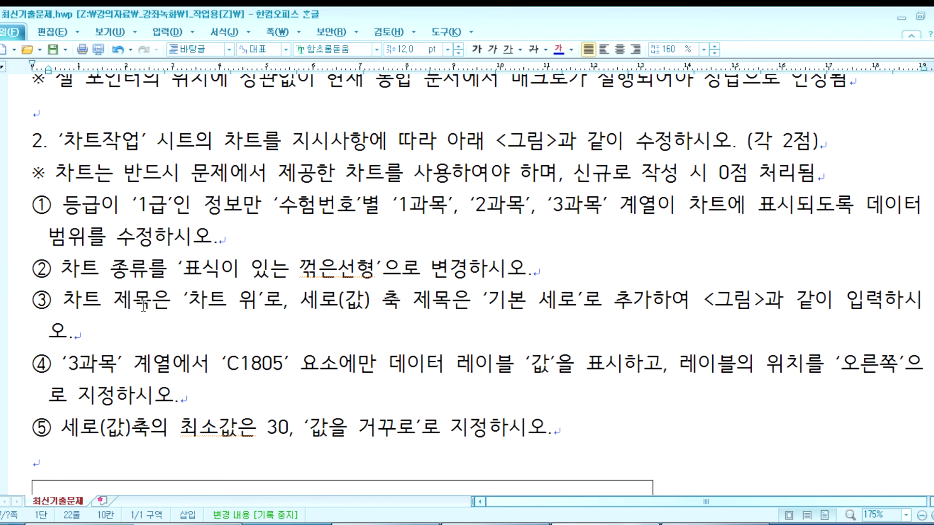
{"action": "left_click", "coordinate": [34, 112]}
{"action": "scroll", "coordinate": [35, 119], "scroll_direction": "up", "scroll_amount": 1}
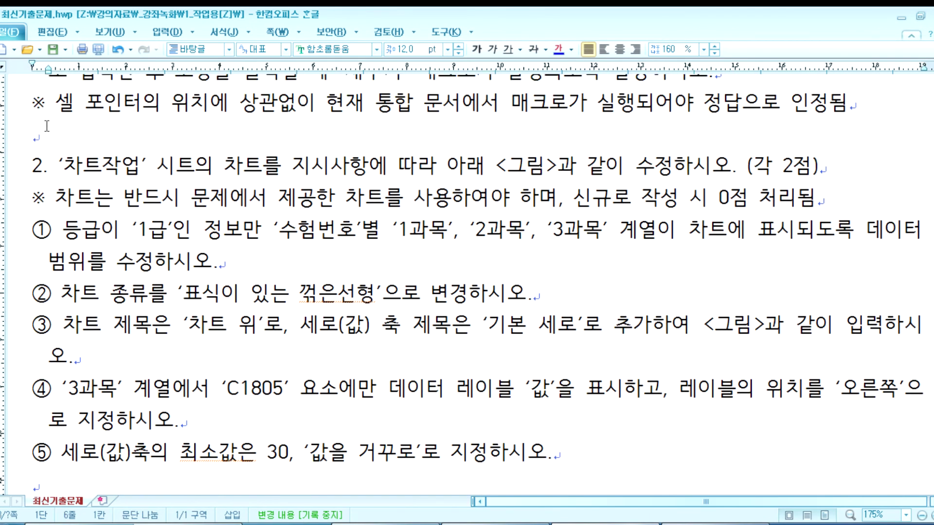
- Switch back to Excel, open the 차트작업 sheet and examine the chart alongside its source table
{"action": "left_click", "coordinate": [486, 524]}
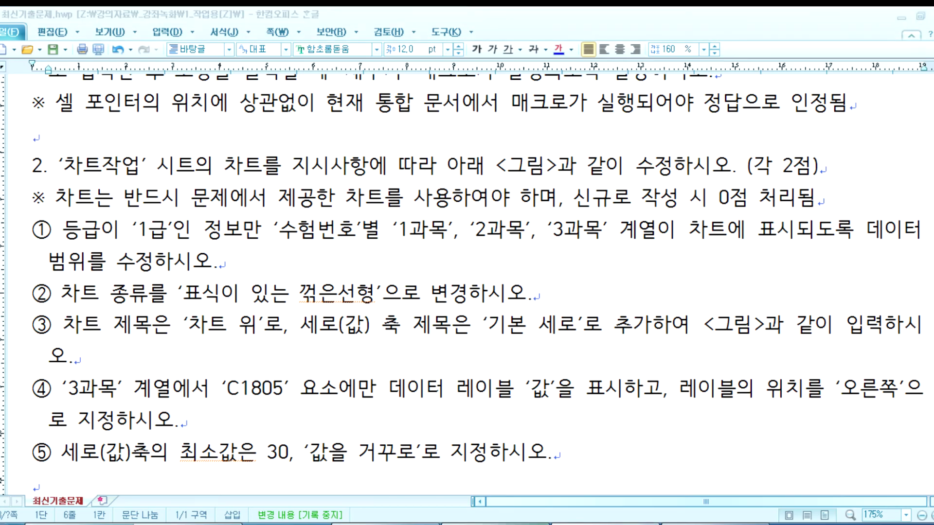
{"action": "left_click", "coordinate": [504, 499]}
{"action": "scroll", "coordinate": [273, 325], "scroll_direction": "down", "scroll_amount": 4}
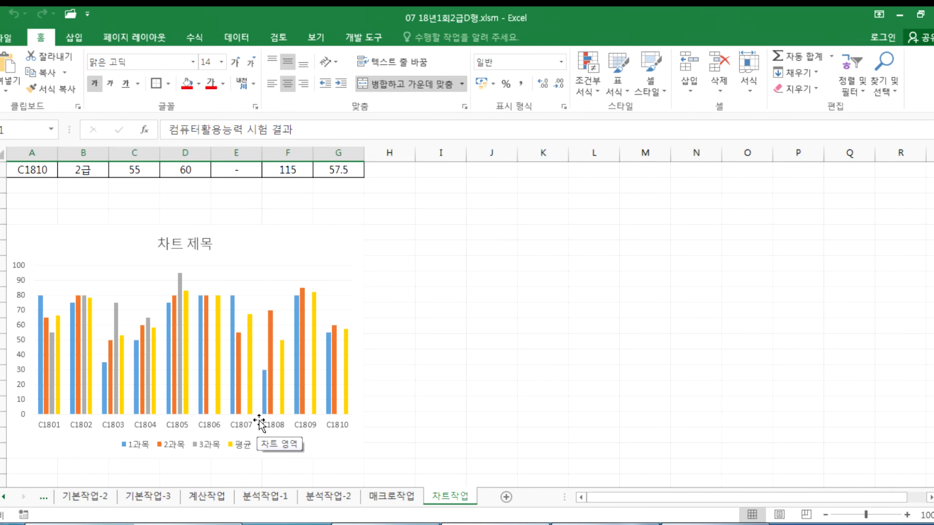
{"action": "scroll", "coordinate": [161, 393], "scroll_direction": "up", "scroll_amount": 2}
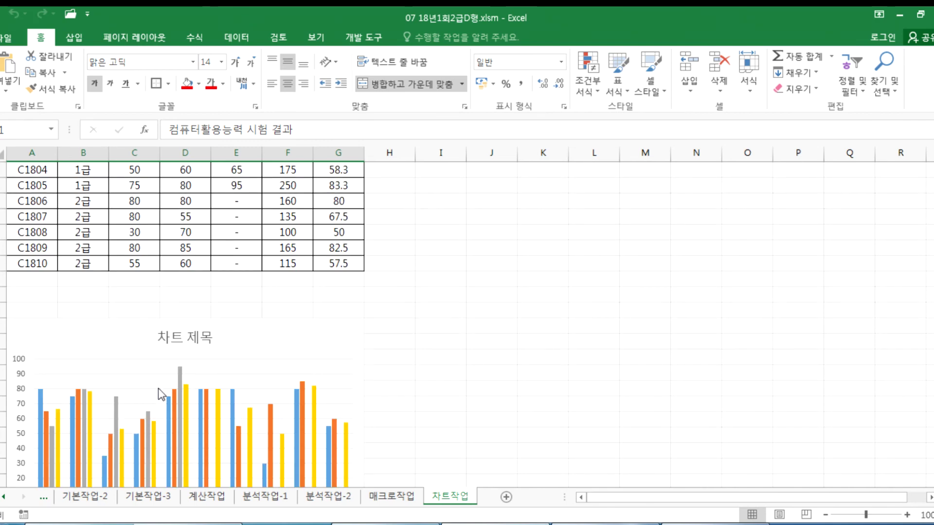
{"action": "scroll", "coordinate": [154, 384], "scroll_direction": "up", "scroll_amount": 2}
{"action": "scroll", "coordinate": [126, 384], "scroll_direction": "down", "scroll_amount": 3}
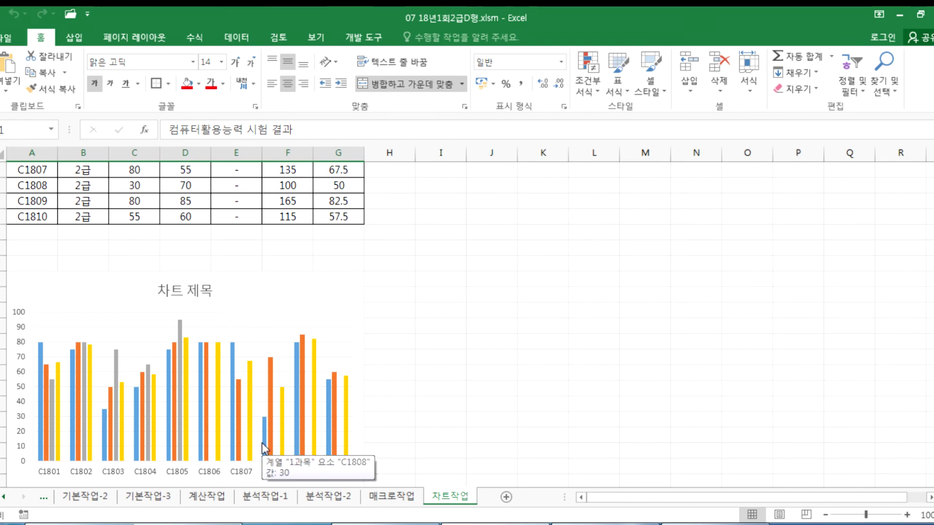
{"action": "scroll", "coordinate": [119, 313], "scroll_direction": "up", "scroll_amount": 3}
{"action": "scroll", "coordinate": [217, 388], "scroll_direction": "down", "scroll_amount": 3}
{"action": "left_click", "coordinate": [334, 305]}
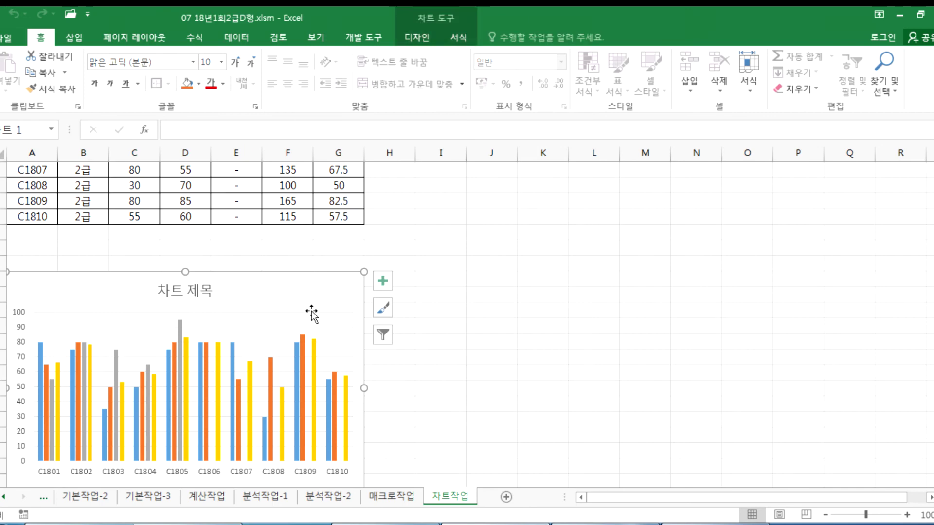
{"action": "scroll", "coordinate": [173, 346], "scroll_direction": "up", "scroll_amount": 2}
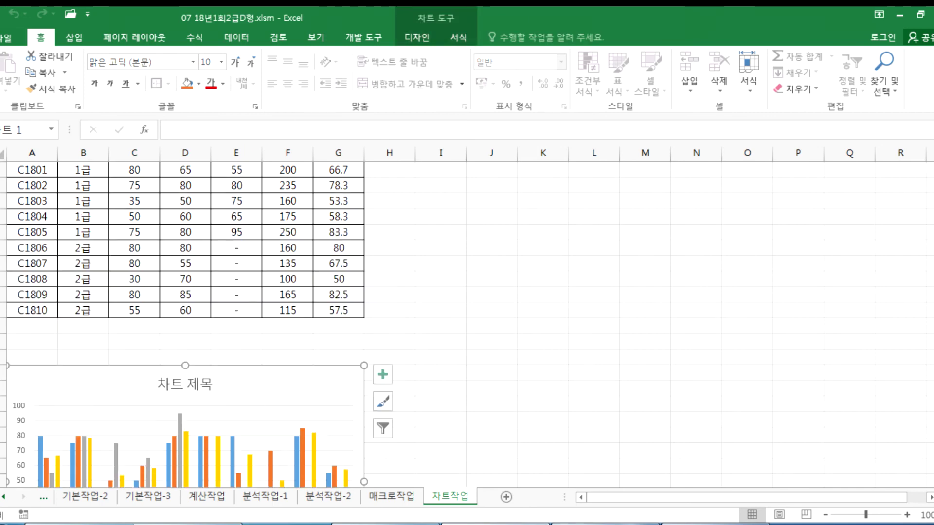
- Reread condition ① in the Hangul exam document about charting only the 1급 data, and return to Excel
{"action": "key", "text": "alt+Tab"}
{"action": "left_click_drag", "start_coordinate": [139, 227], "coordinate": [258, 227]}
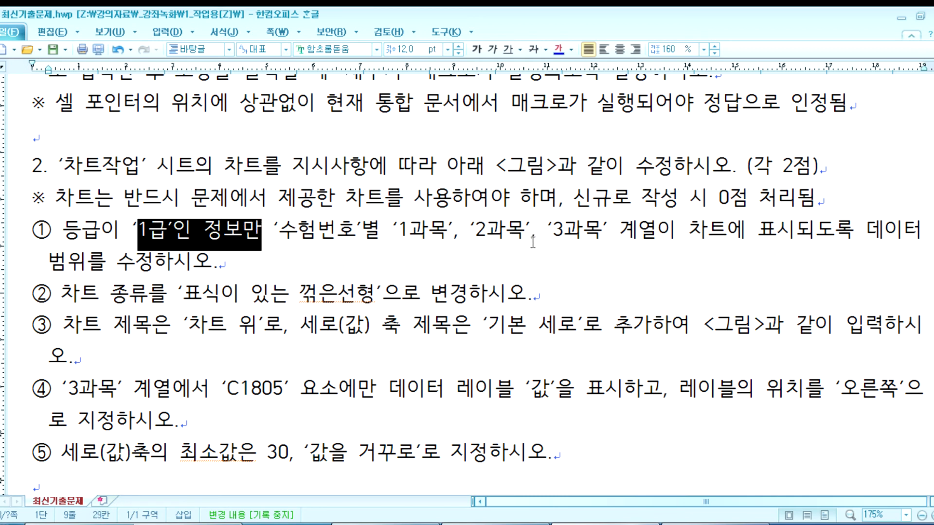
{"action": "left_click", "coordinate": [521, 271]}
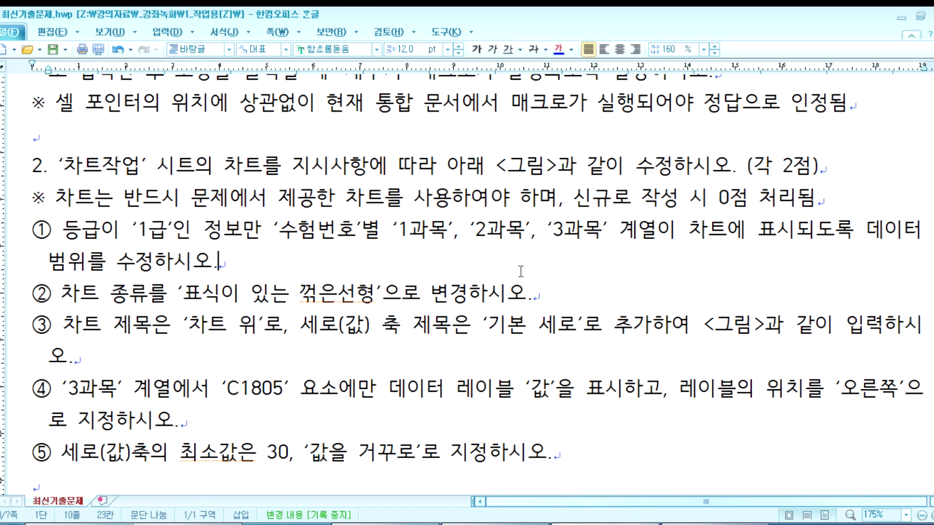
{"action": "key", "text": "alt+Tab"}
- Highlight B3:E8 in the results table and compare the 1급 rows and subject columns with the chart
{"action": "scroll", "coordinate": [131, 257], "scroll_direction": "up", "scroll_amount": 1}
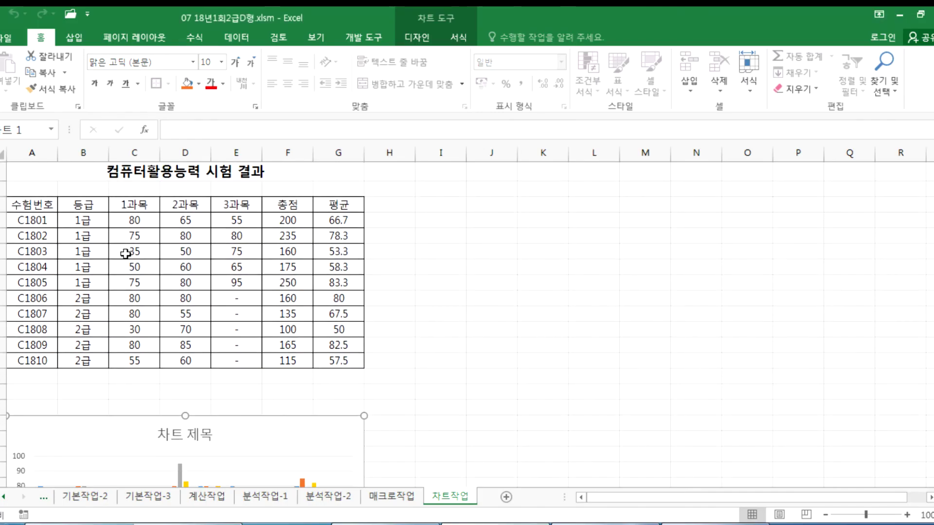
{"action": "left_click_drag", "start_coordinate": [68, 202], "coordinate": [232, 285]}
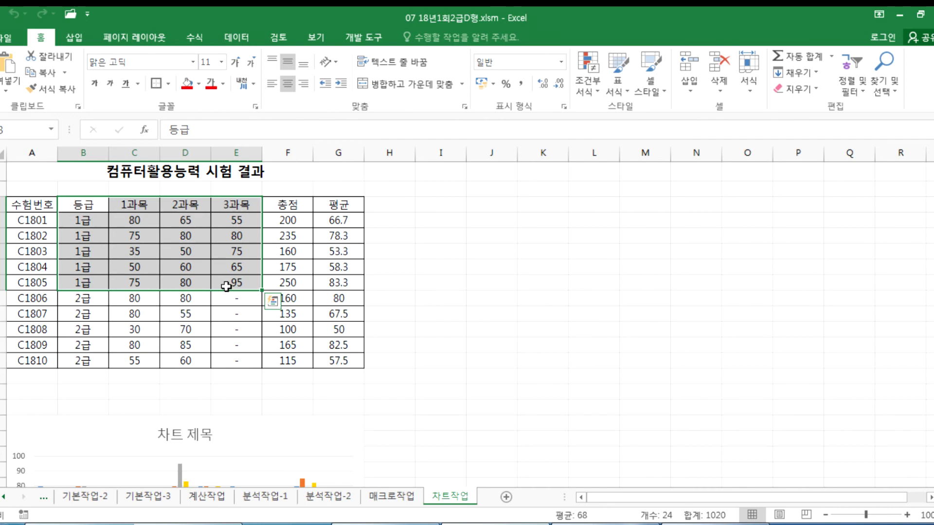
{"action": "scroll", "coordinate": [224, 315], "scroll_direction": "down", "scroll_amount": 6}
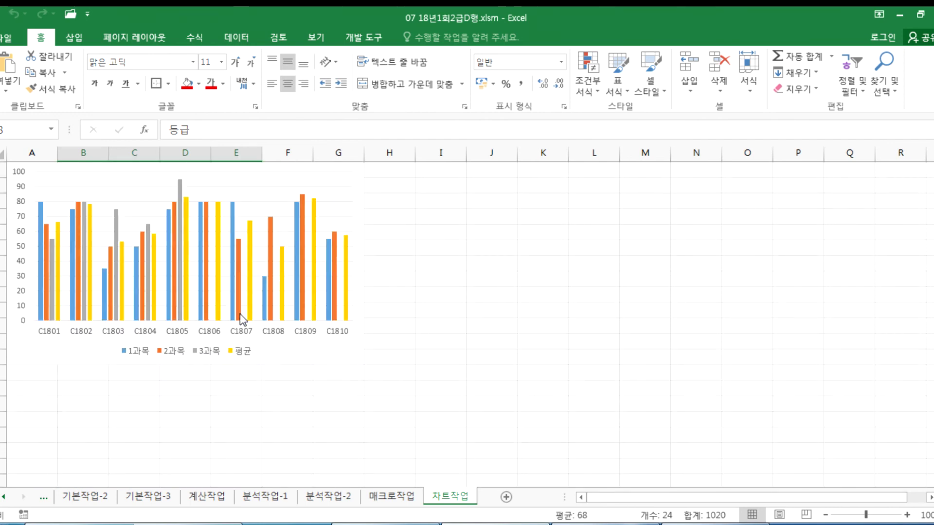
{"action": "scroll", "coordinate": [220, 320], "scroll_direction": "up", "scroll_amount": 6}
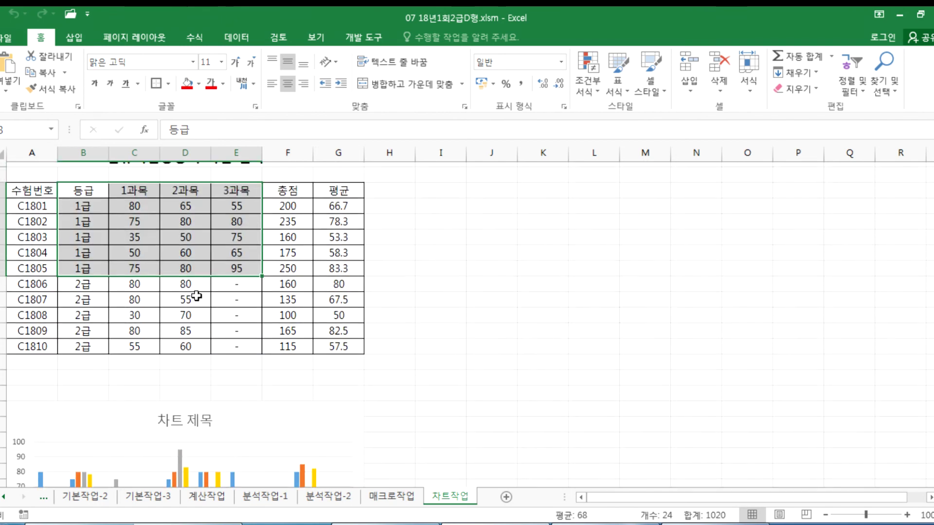
{"action": "scroll", "coordinate": [317, 396], "scroll_direction": "down", "scroll_amount": 3}
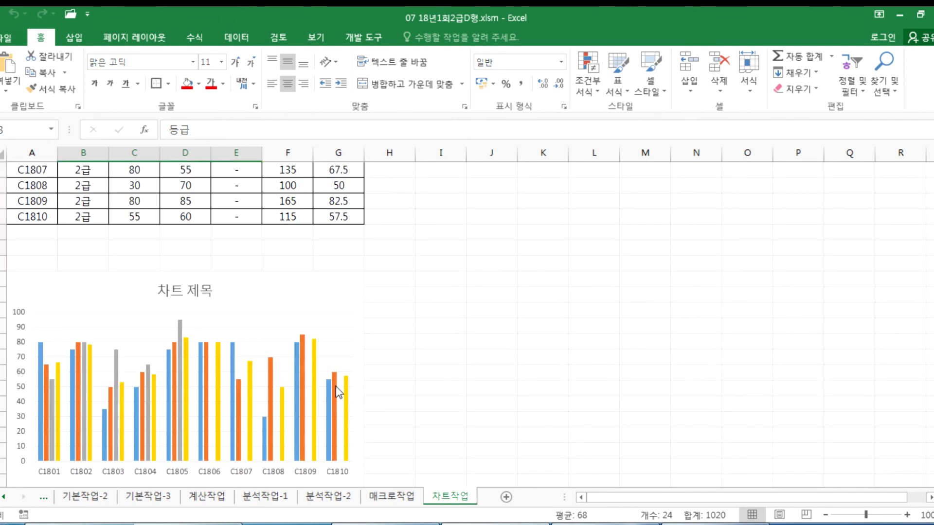
- Select the chart and open its data source selection (데이터 원본 선택)
{"action": "left_click", "coordinate": [323, 296]}
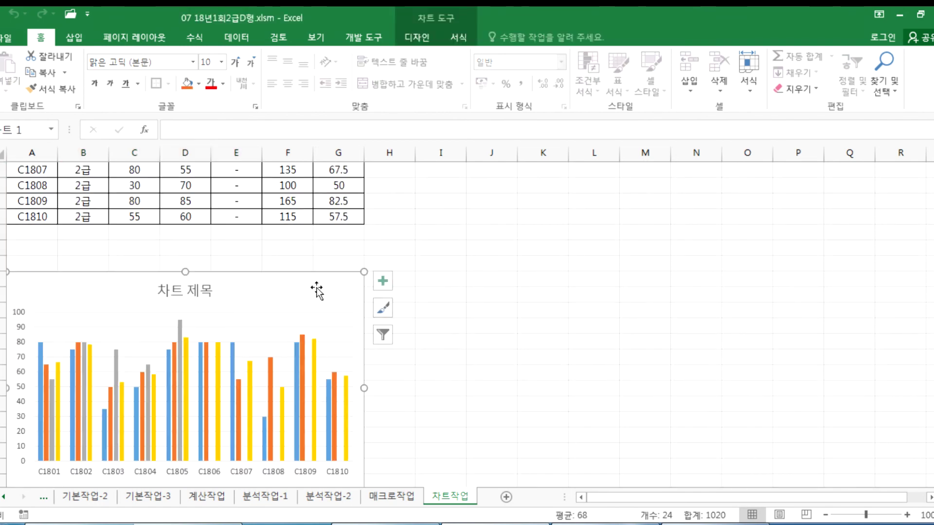
{"action": "left_click", "coordinate": [424, 39]}
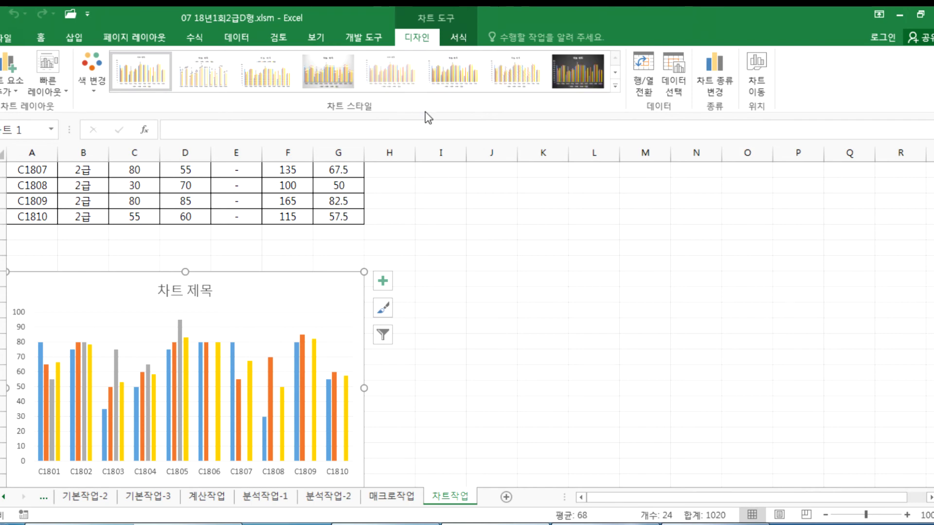
{"action": "left_click", "coordinate": [316, 38]}
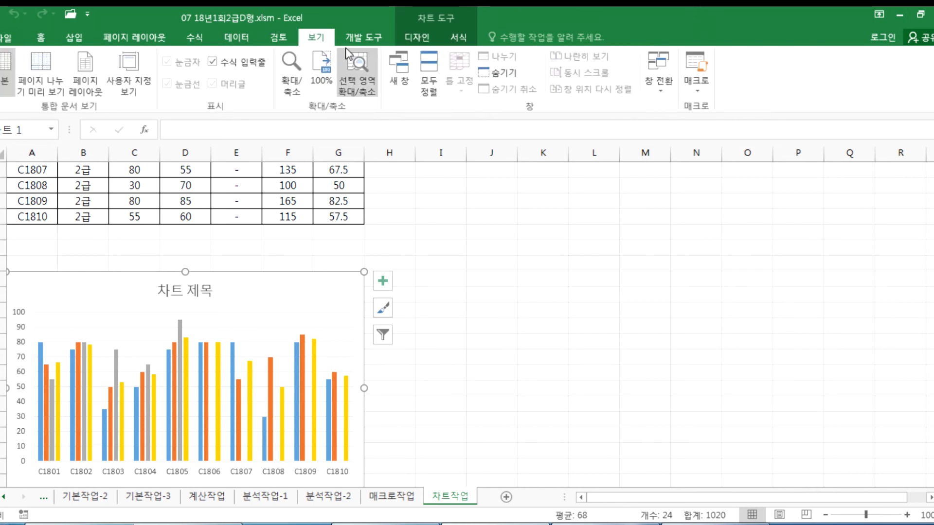
{"action": "left_click", "coordinate": [417, 38]}
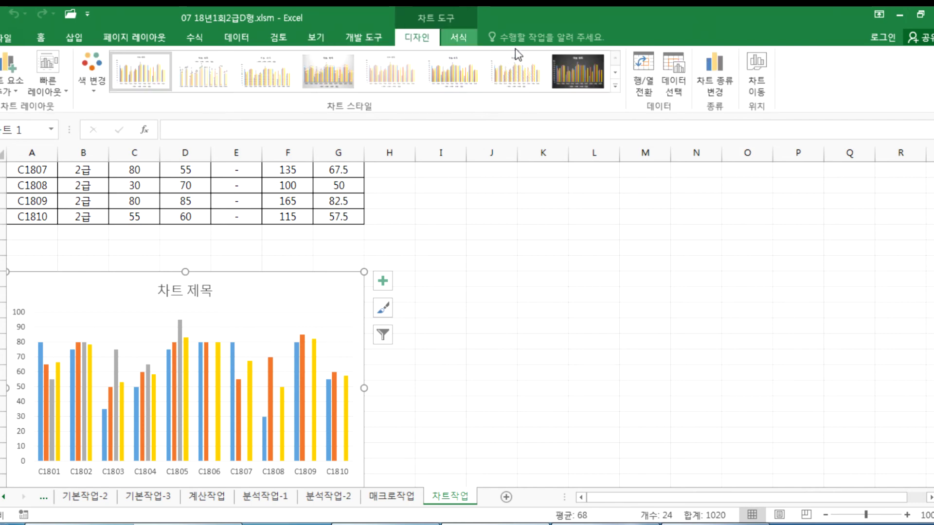
{"action": "left_click", "coordinate": [678, 63]}
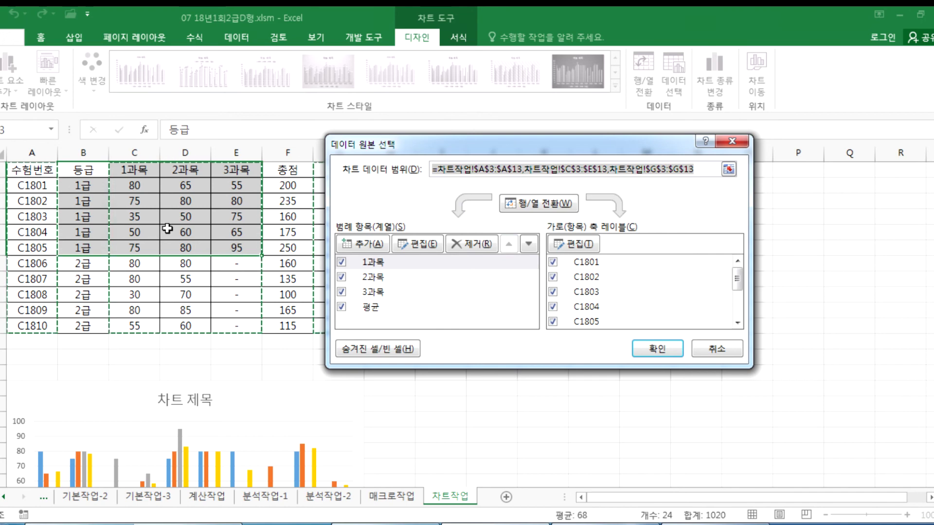
- Try to set the chart data range to B3:E8
{"action": "left_click", "coordinate": [79, 170]}
{"action": "left_click_drag", "start_coordinate": [79, 169], "coordinate": [237, 244]}
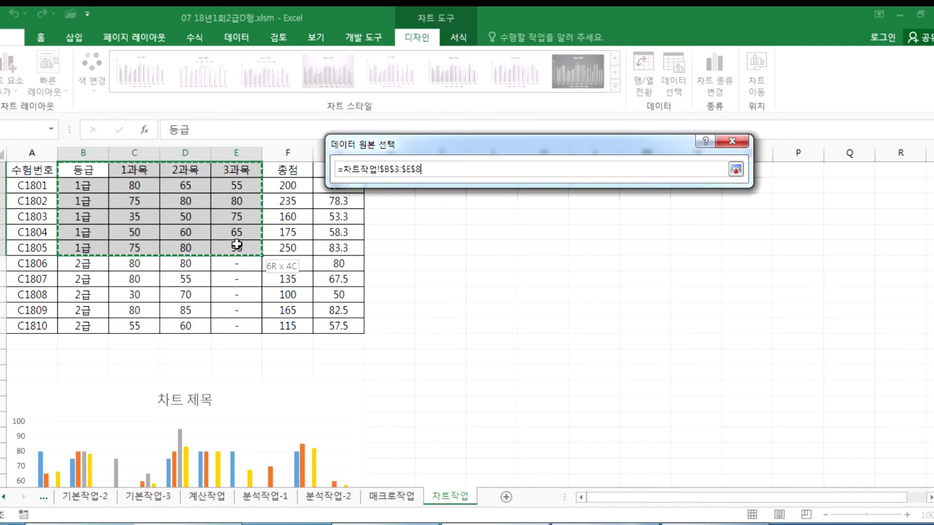
{"action": "left_click_drag", "start_coordinate": [237, 242], "coordinate": [237, 242]}
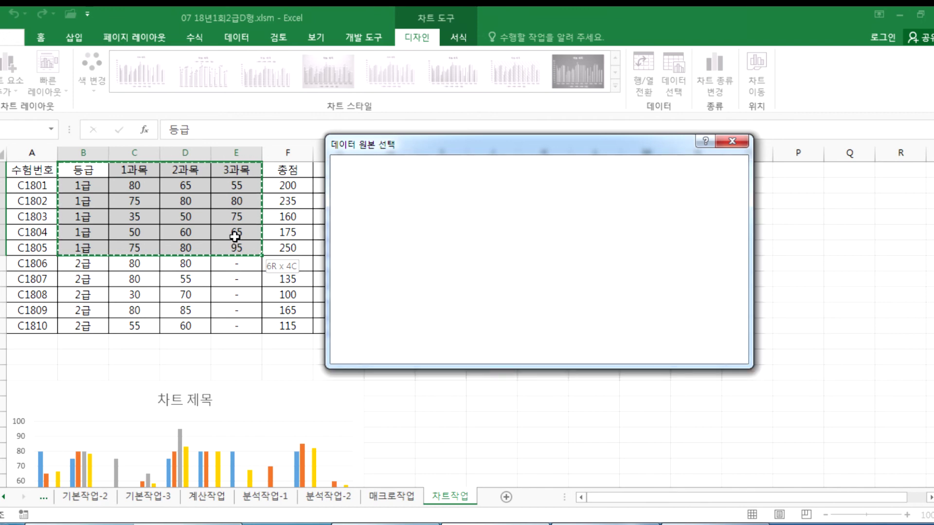
- Set the chart data range to A3:A8 together with C3:E8 and confirm the new source
{"action": "left_click_drag", "start_coordinate": [32, 170], "coordinate": [37, 247]}
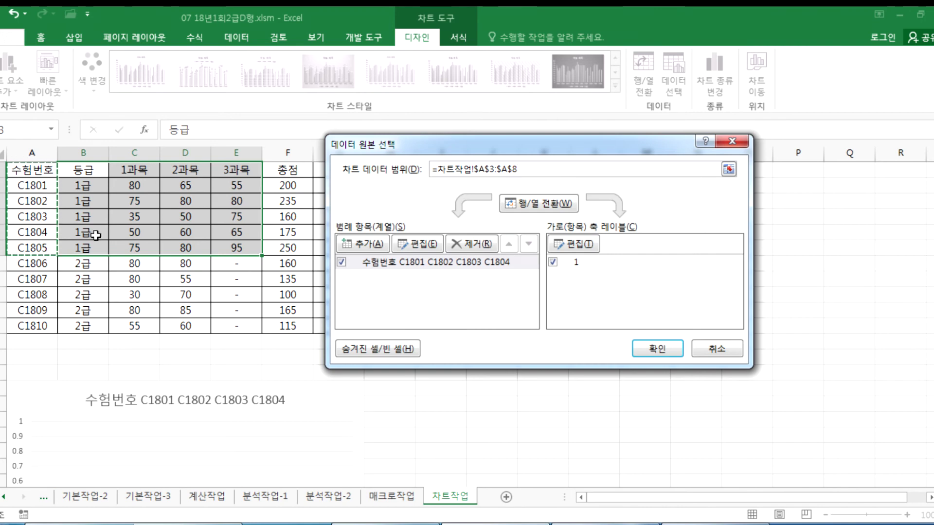
{"action": "left_click_drag", "start_coordinate": [126, 171], "coordinate": [207, 174]}
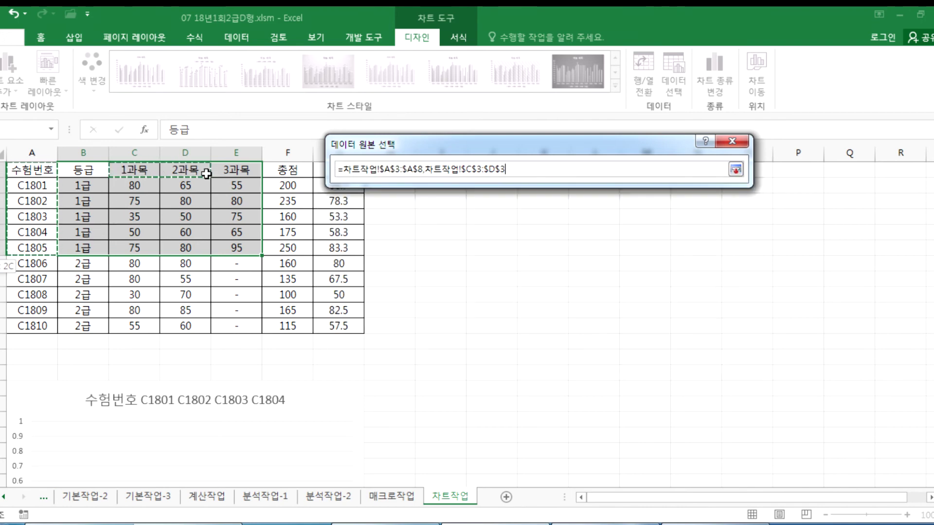
{"action": "left_click_drag", "start_coordinate": [237, 203], "coordinate": [244, 246]}
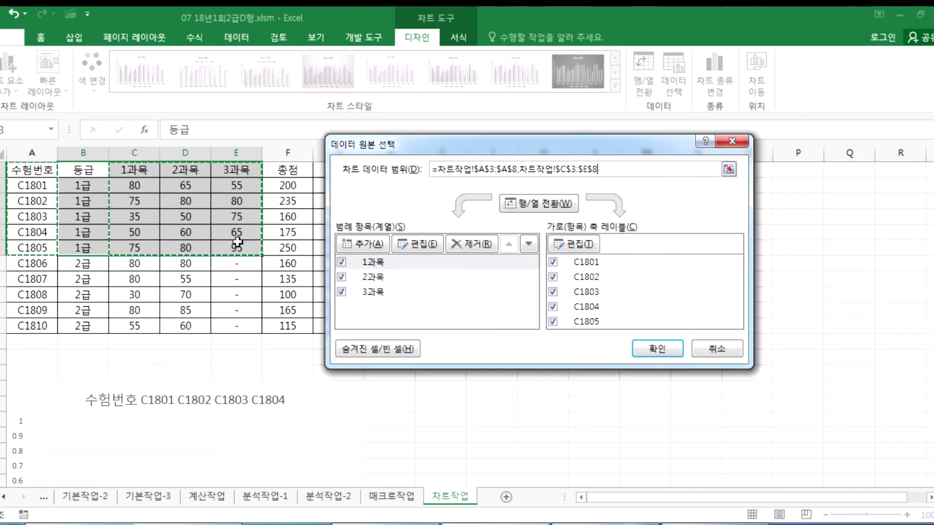
{"action": "scroll", "coordinate": [281, 330], "scroll_direction": "down", "scroll_amount": 3}
{"action": "scroll", "coordinate": [217, 271], "scroll_direction": "up", "scroll_amount": 4}
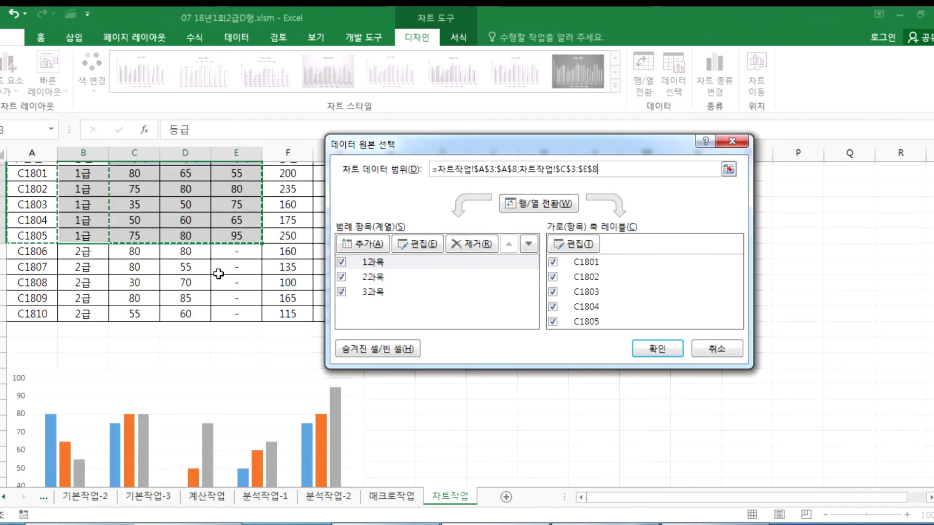
{"action": "left_click", "coordinate": [658, 349]}
- Highlight A3:A8 together with C3:E8 in the results table to review the charted source ranges
{"action": "left_click_drag", "start_coordinate": [35, 209], "coordinate": [39, 283]}
{"action": "left_click_drag", "start_coordinate": [130, 204], "coordinate": [233, 281]}
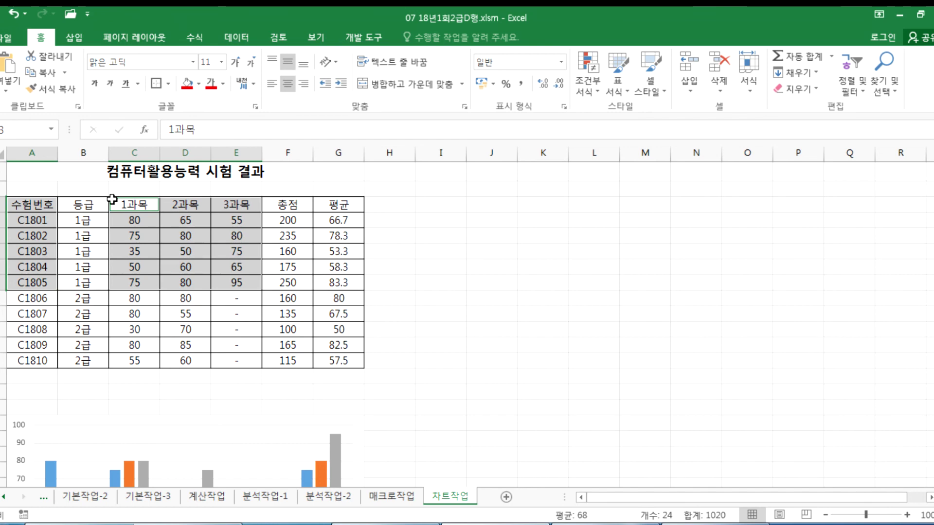
{"action": "left_click_drag", "start_coordinate": [22, 207], "coordinate": [28, 276]}
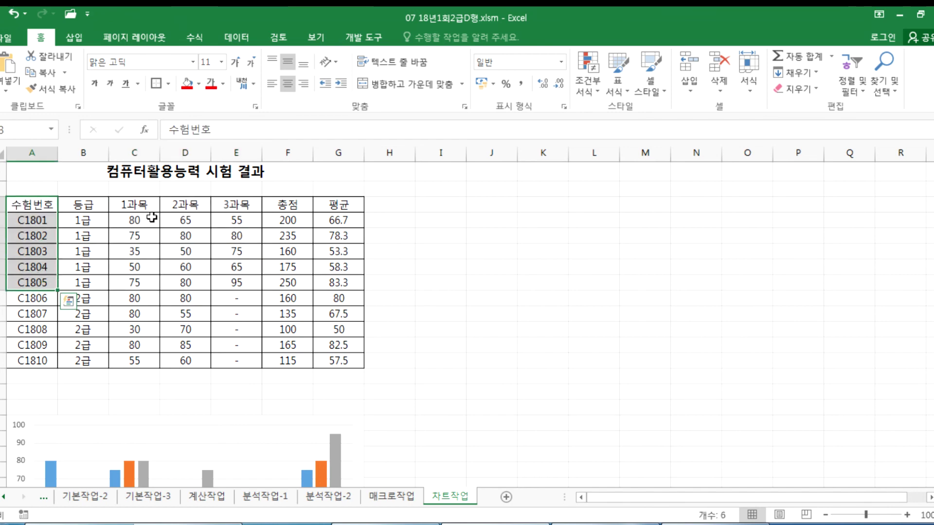
{"action": "left_click_drag", "start_coordinate": [137, 208], "coordinate": [224, 281]}
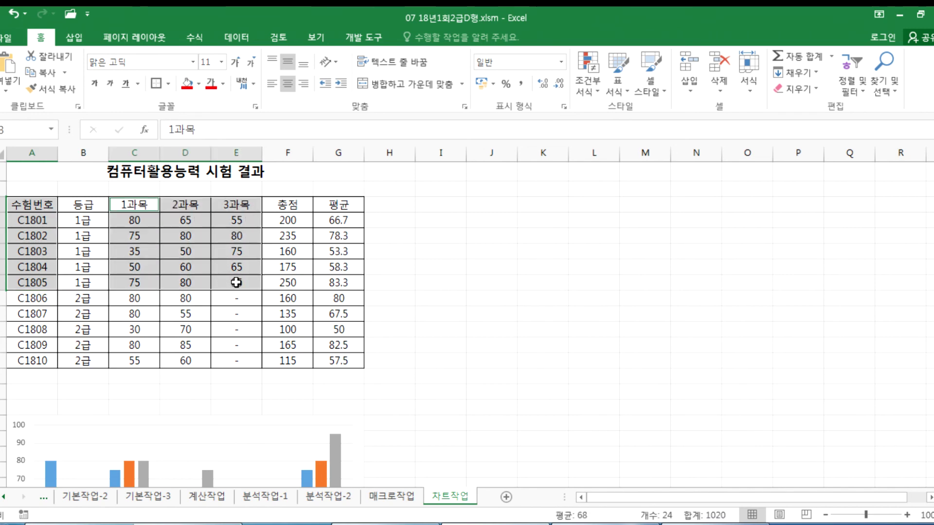
- Change the chart's type to a line chart with markers (표식이 있는 꺾은선형)
{"action": "scroll", "coordinate": [309, 323], "scroll_direction": "down", "scroll_amount": 3}
{"action": "left_click", "coordinate": [348, 284]}
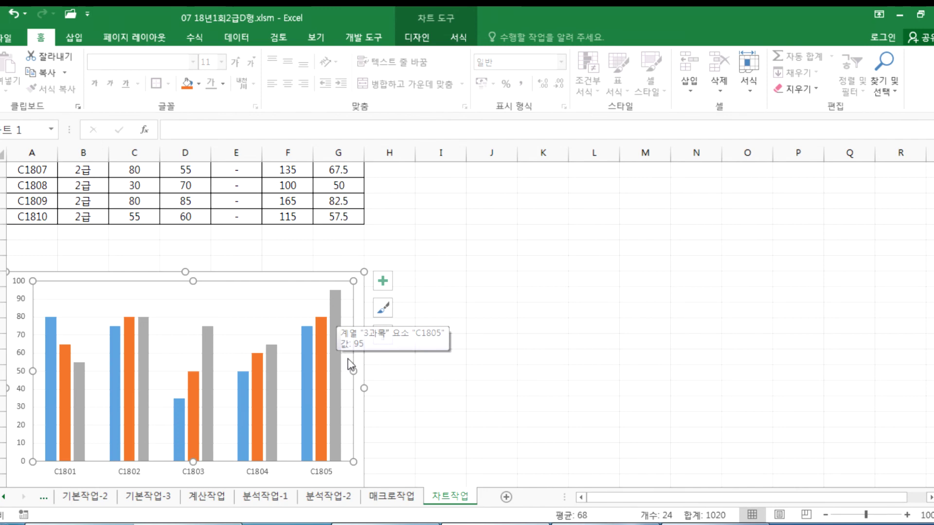
{"action": "left_click", "coordinate": [362, 377]}
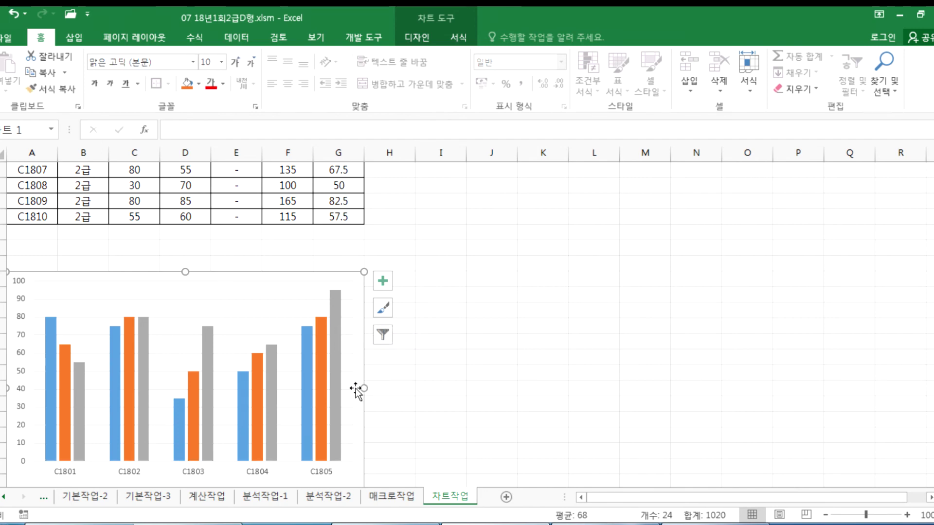
{"action": "scroll", "coordinate": [358, 387], "scroll_direction": "down", "scroll_amount": 2}
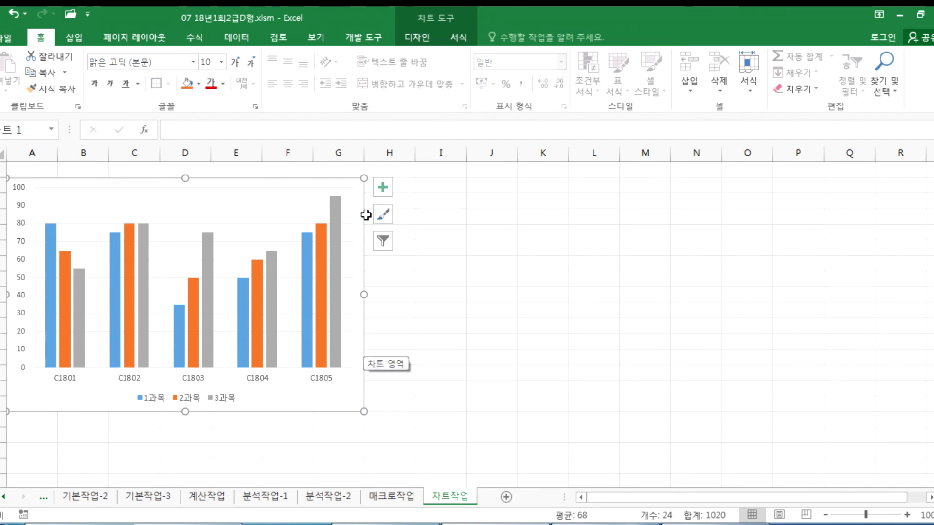
{"action": "left_click", "coordinate": [417, 37]}
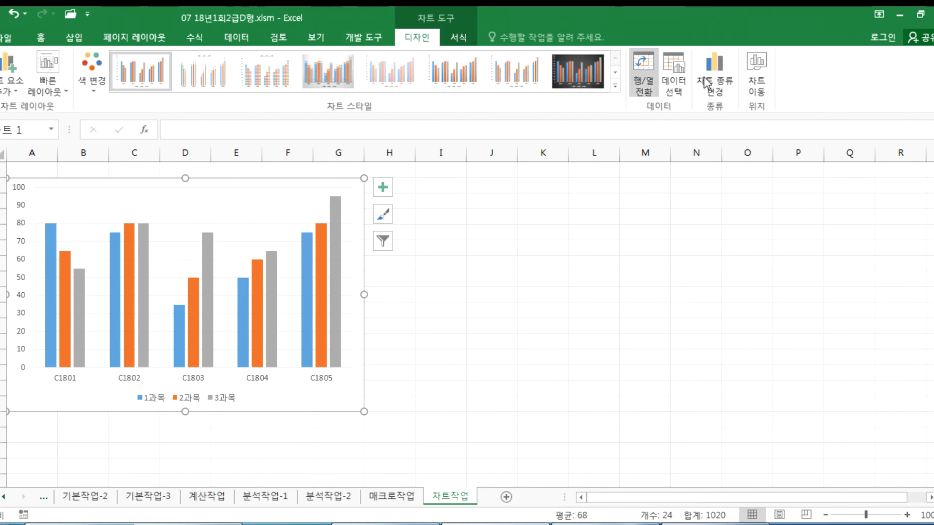
{"action": "left_click", "coordinate": [713, 92]}
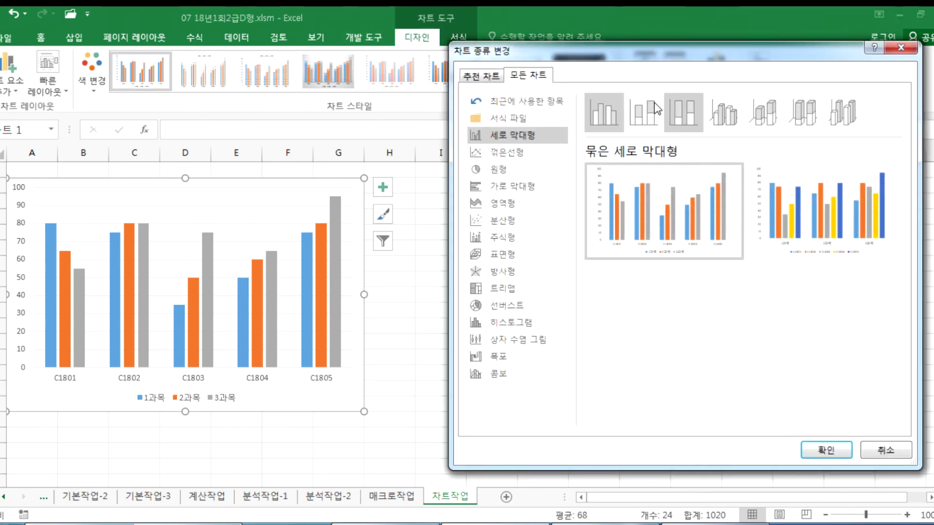
{"action": "left_click", "coordinate": [520, 153]}
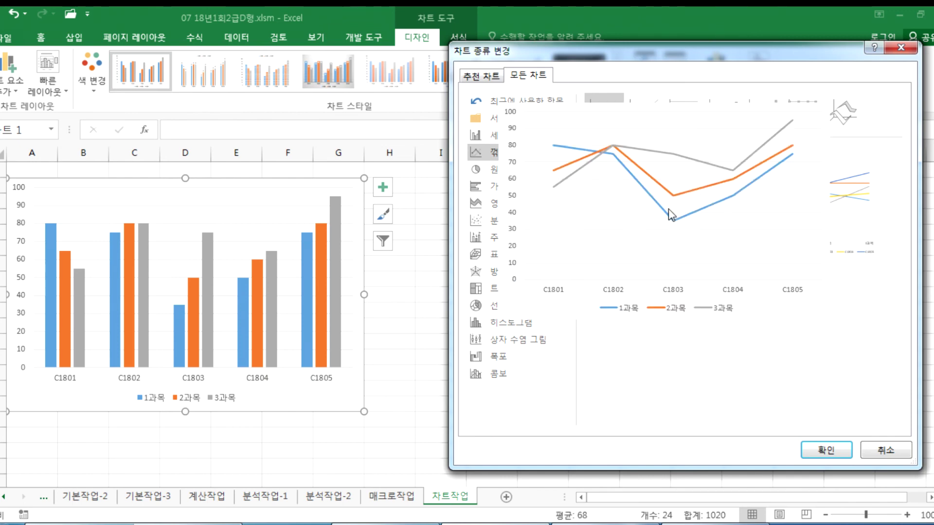
{"action": "left_click", "coordinate": [723, 110]}
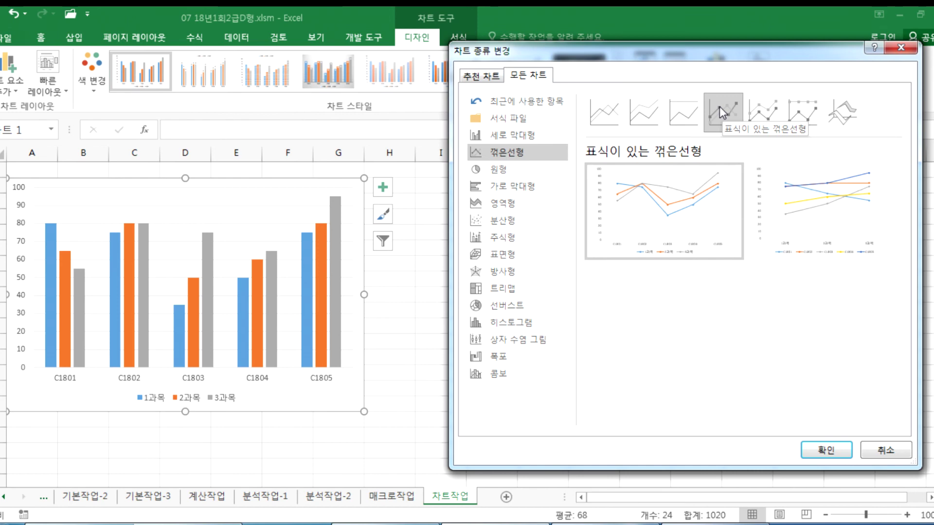
{"action": "left_click", "coordinate": [822, 453]}
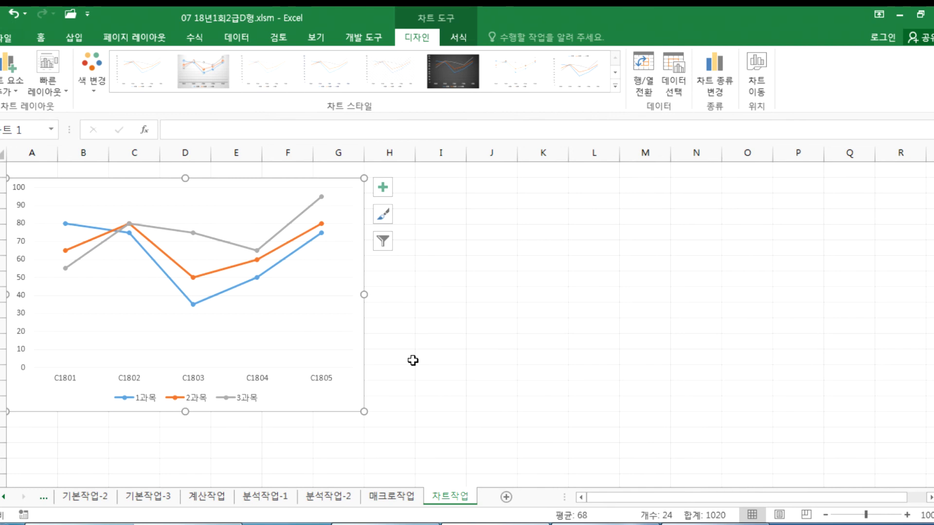
- Add a chart title above the chart reading "컴퓨터활용능력1급 과목별 득점"
{"action": "left_click", "coordinate": [2, 86]}
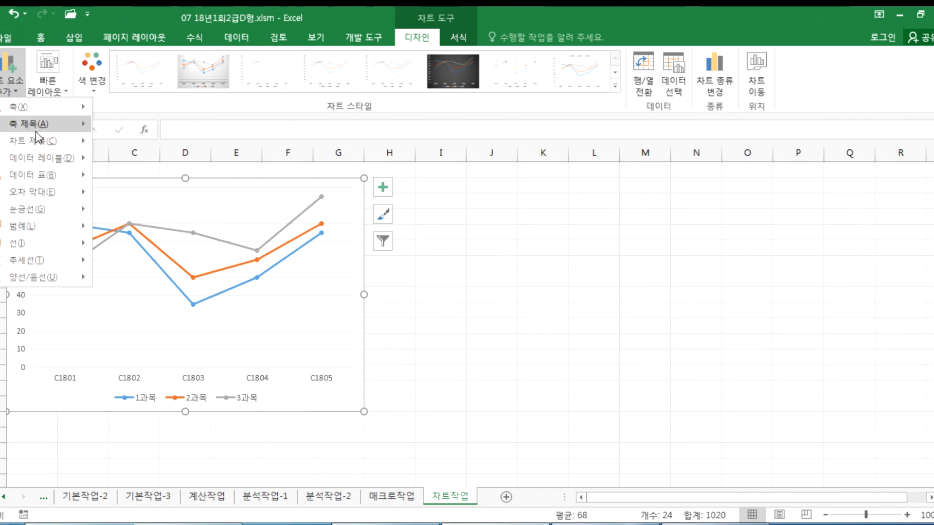
{"action": "mouse_move", "coordinate": [39, 144]}
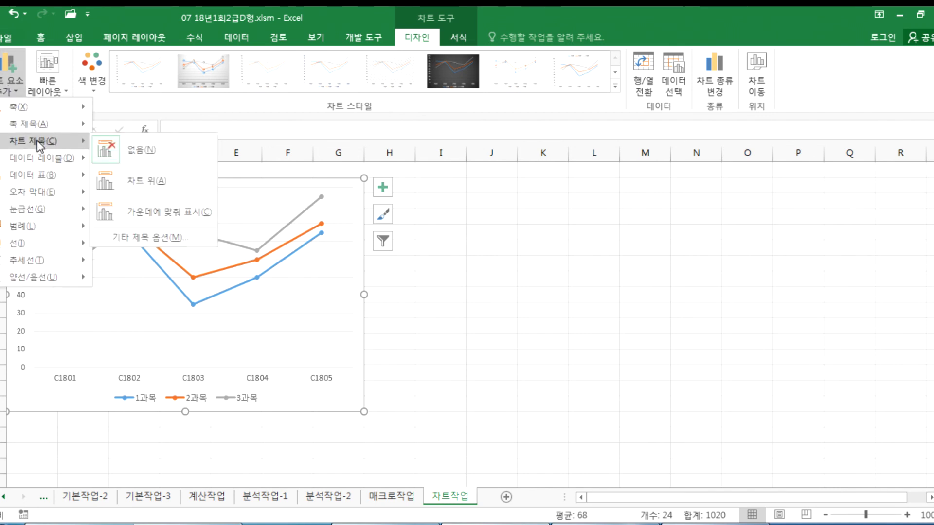
{"action": "left_click", "coordinate": [140, 180]}
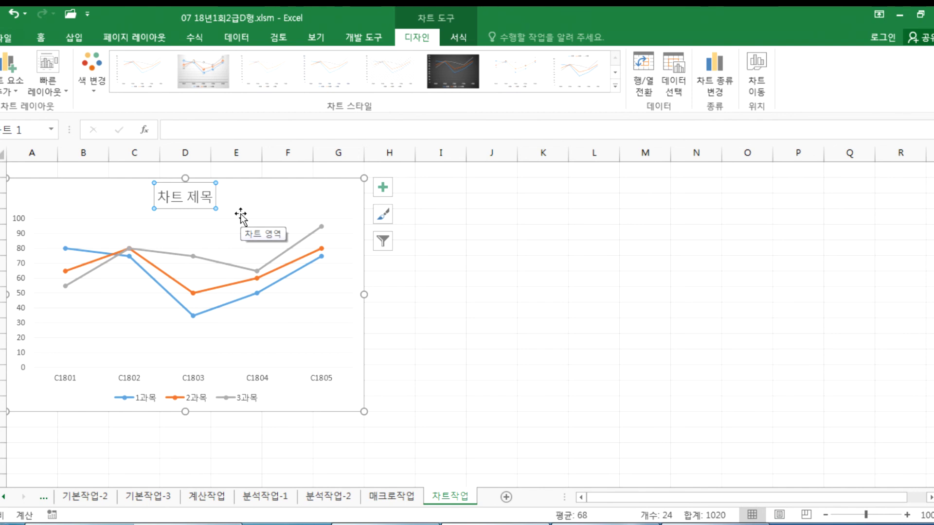
{"action": "type", "text": "컴ㅍ"}
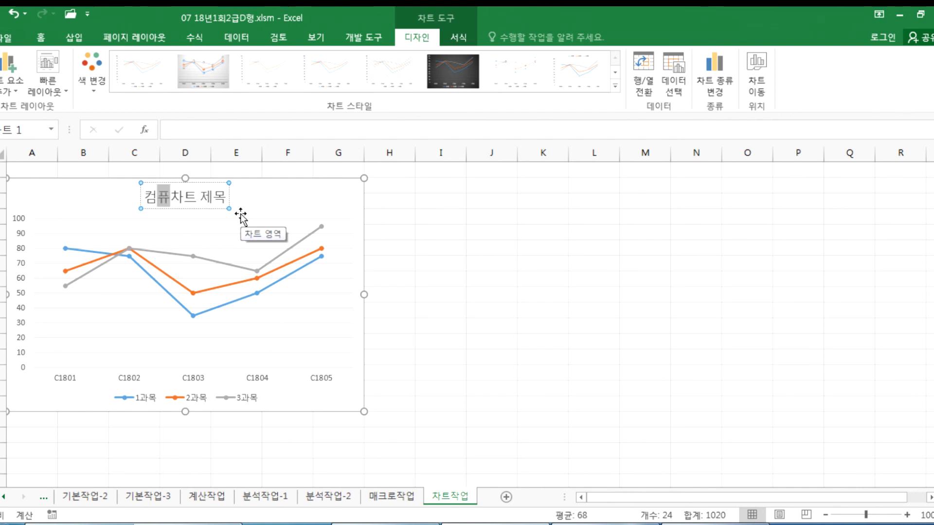
{"action": "type", "text": "터"}
{"action": "type", "text": "활용ㄴ"}
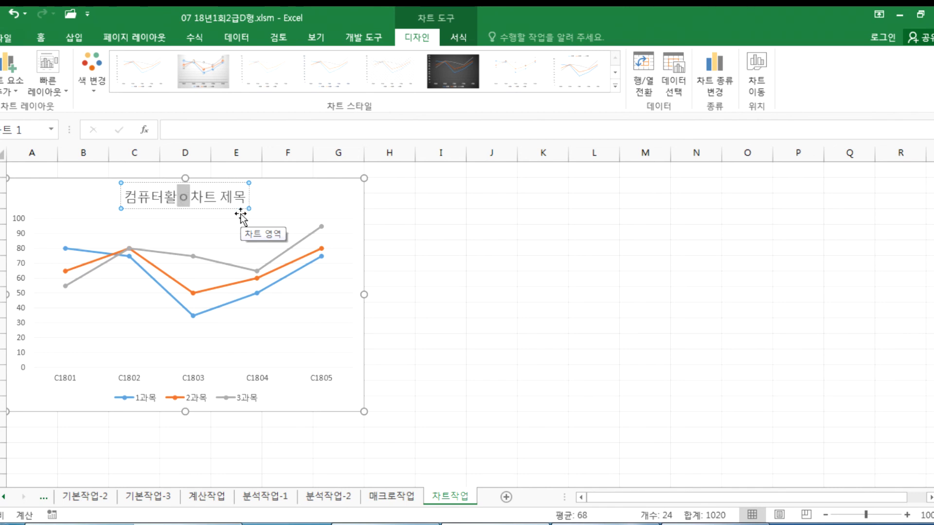
{"action": "type", "text": "능력"}
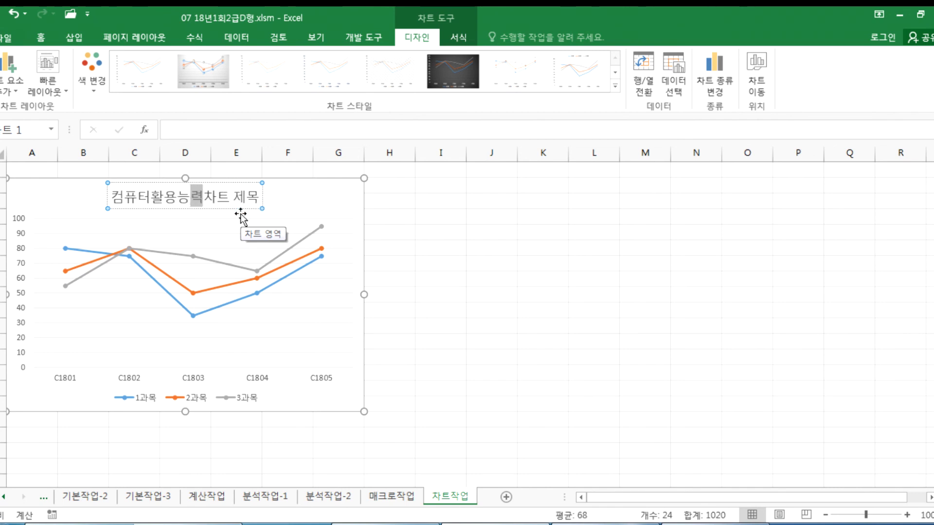
{"action": "type", "text": "1급 곰"}
{"action": "type", "text": "목별 득점"}
{"action": "key", "text": "Delete"}
{"action": "key", "text": "Delete"}
{"action": "key", "text": "Delete"}
{"action": "key", "text": "Delete"}
{"action": "key", "text": "Delete"}
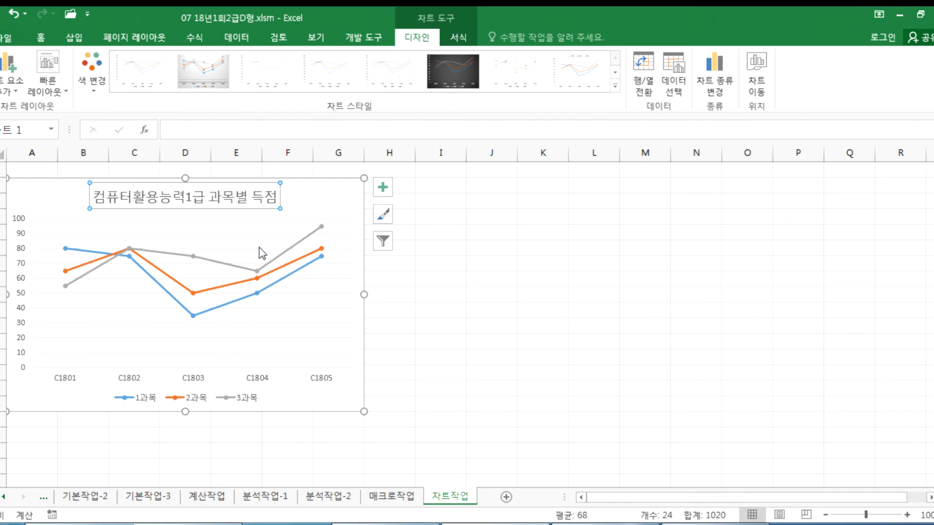
{"action": "left_click", "coordinate": [324, 221]}
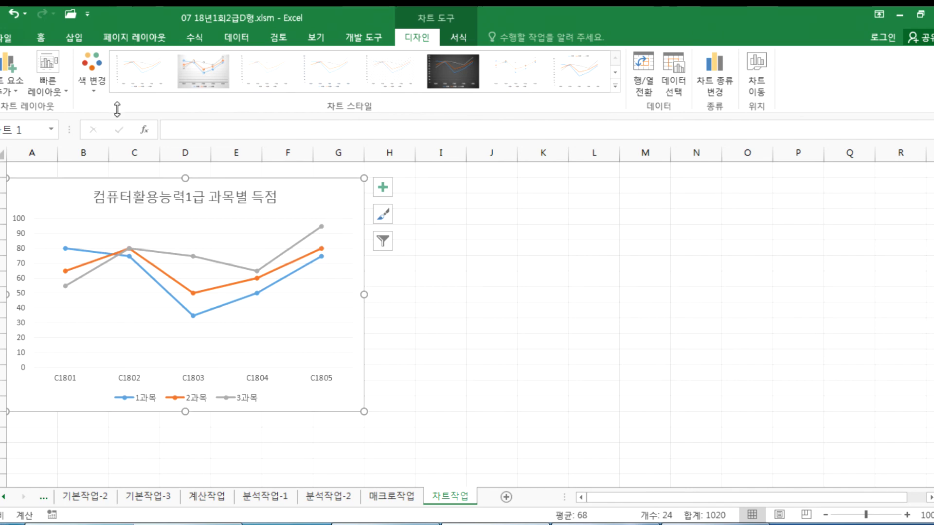
- Add a primary vertical axis title (기본 세로) reading "점수"
{"action": "left_click", "coordinate": [8, 85]}
{"action": "mouse_move", "coordinate": [34, 127]}
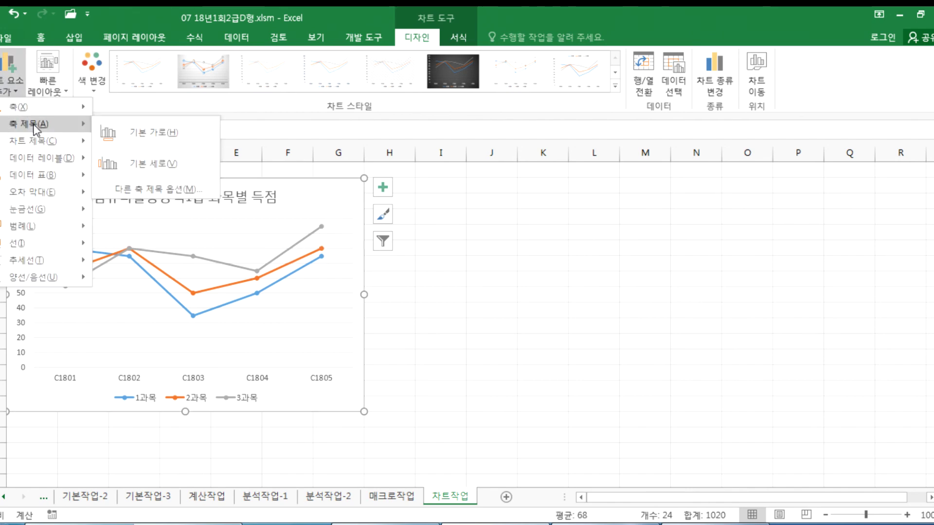
{"action": "left_click", "coordinate": [138, 164]}
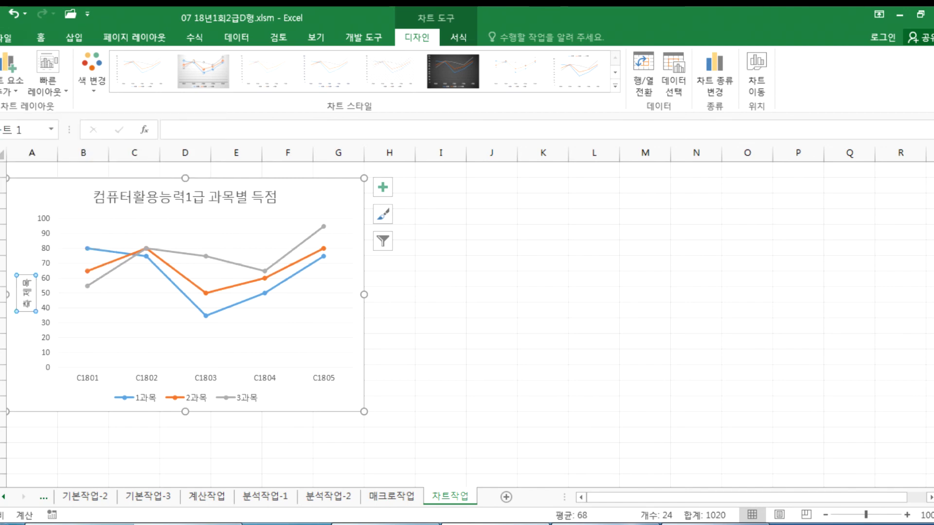
{"action": "type", "text": "점수"}
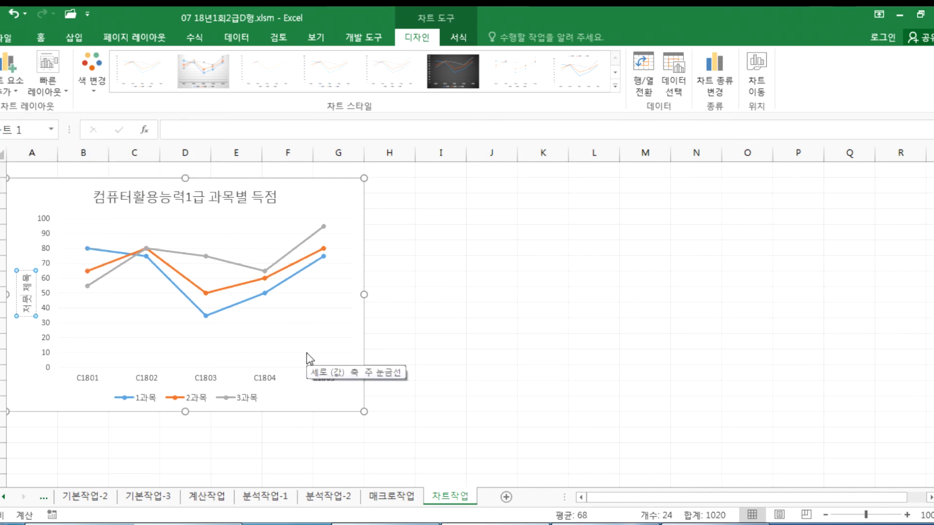
{"action": "key", "text": "BackSpace"}
{"action": "key", "text": "BackSpace"}
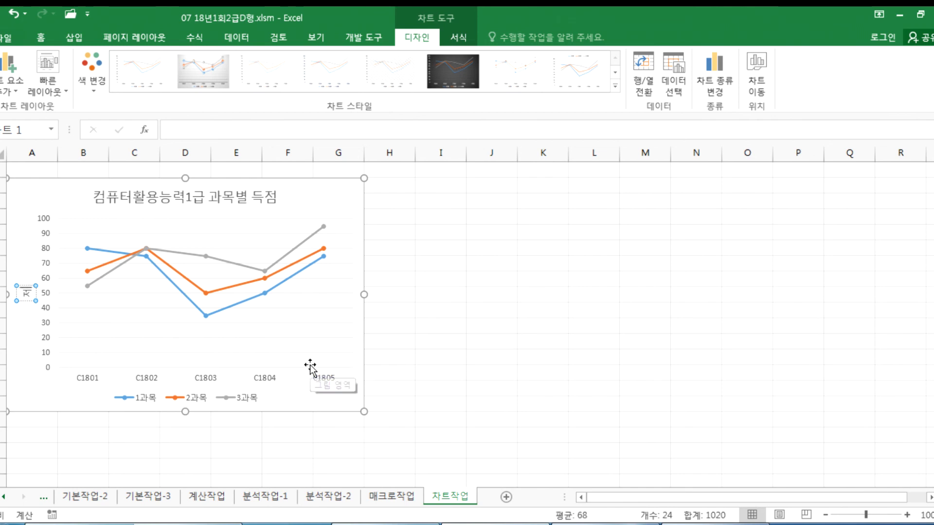
{"action": "type", "text": "점수"}
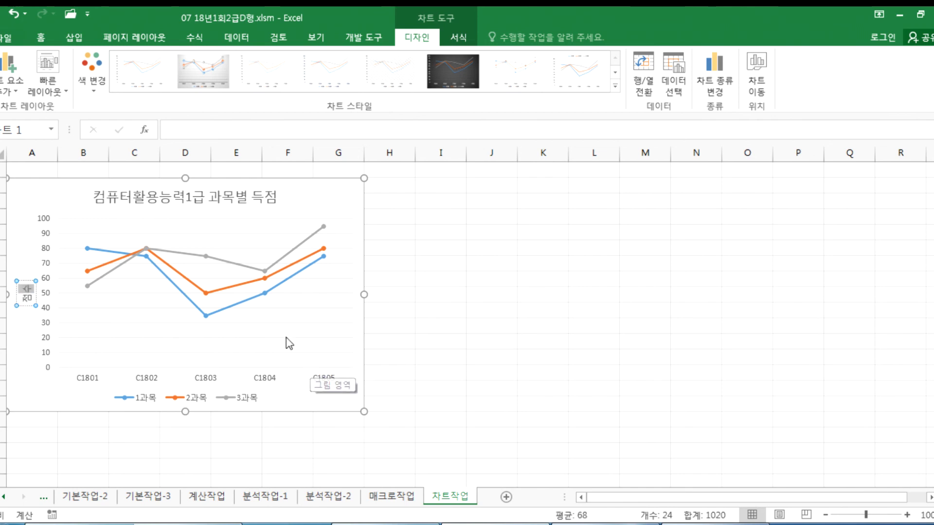
{"action": "left_click", "coordinate": [338, 198]}
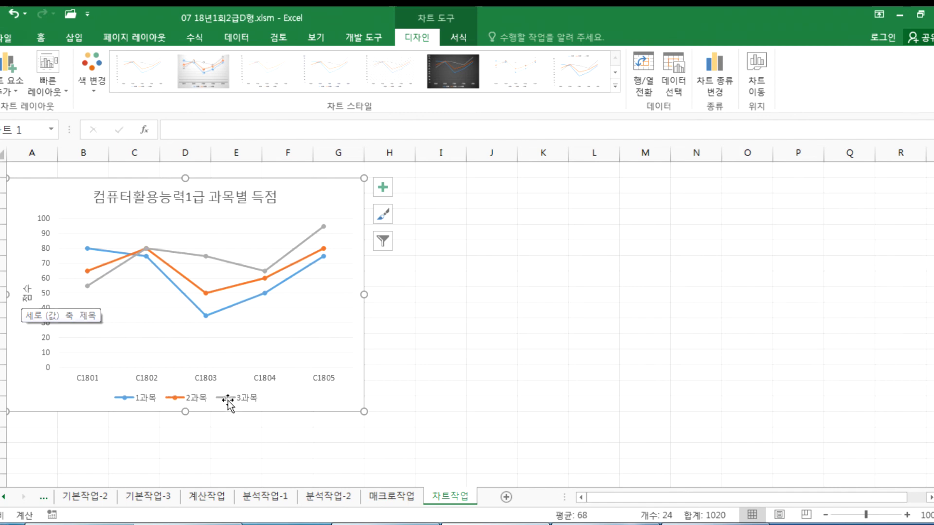
- Add a data label on the right side (오른쪽) of only the C1805 point of the 3과목 series
{"action": "left_click", "coordinate": [330, 237]}
{"action": "left_click", "coordinate": [324, 227]}
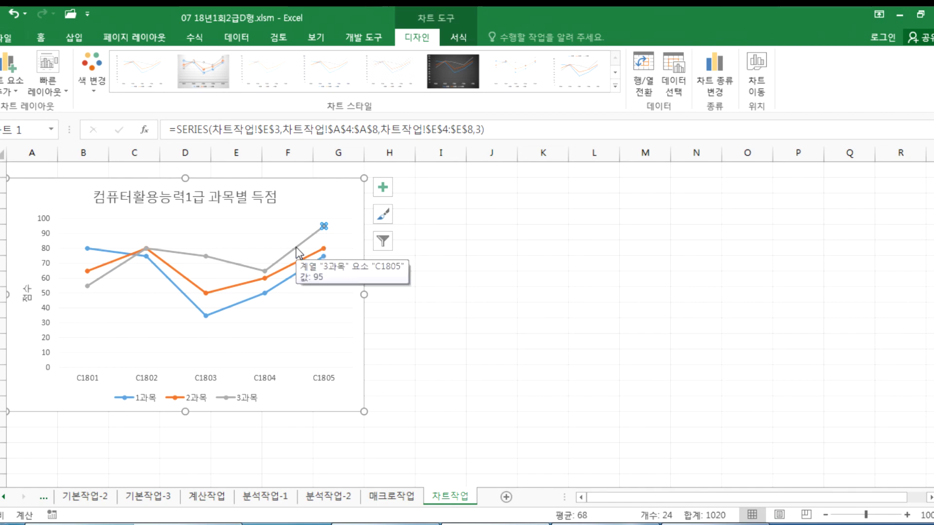
{"action": "left_click", "coordinate": [15, 86]}
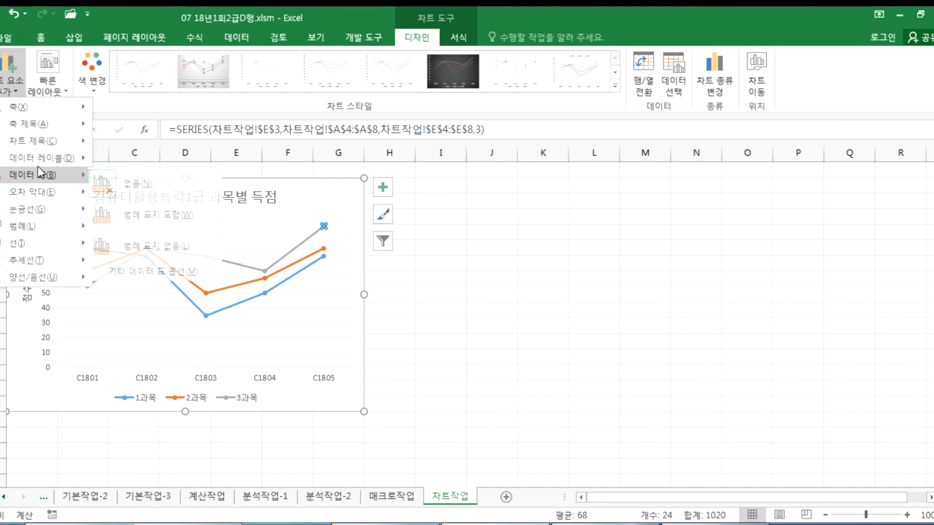
{"action": "mouse_move", "coordinate": [43, 156]}
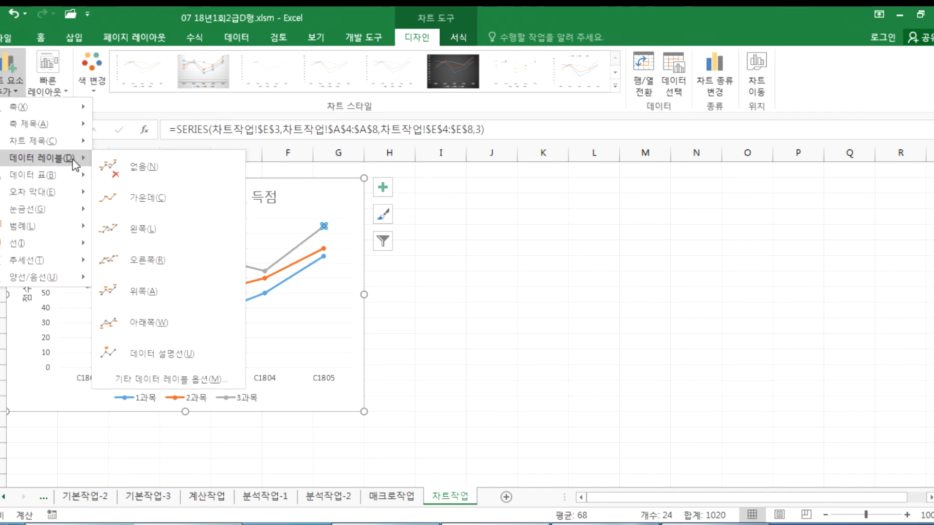
{"action": "left_click", "coordinate": [132, 263]}
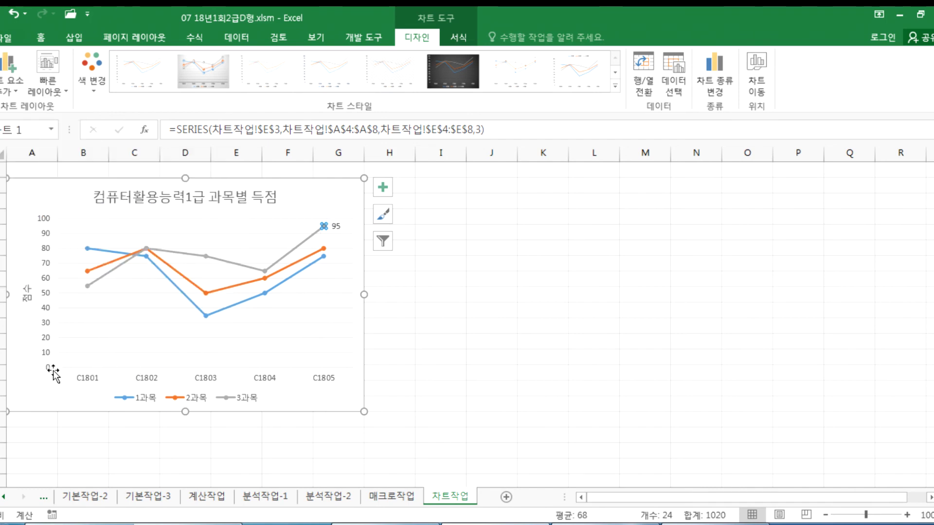
- Set the minimum bound (최소) of the chart's vertical value axis to 30
{"action": "left_click", "coordinate": [49, 354]}
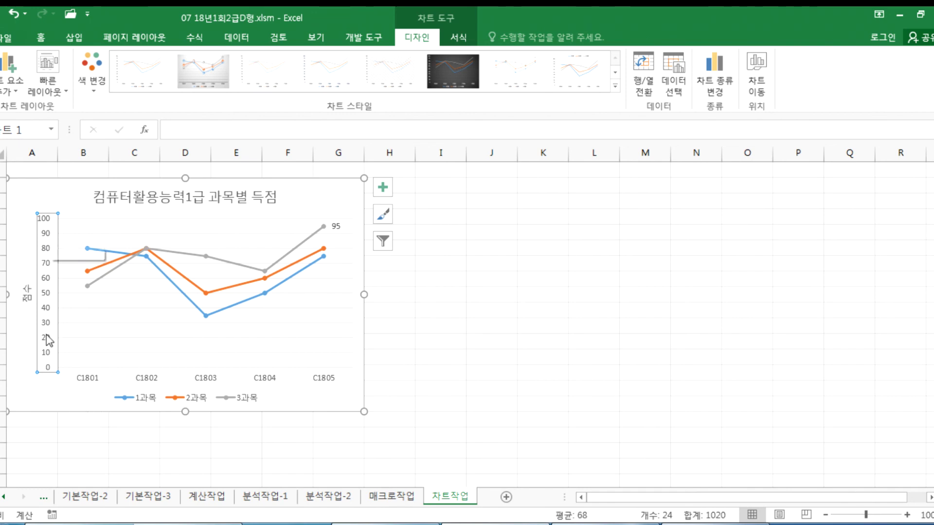
{"action": "double_click", "coordinate": [47, 302]}
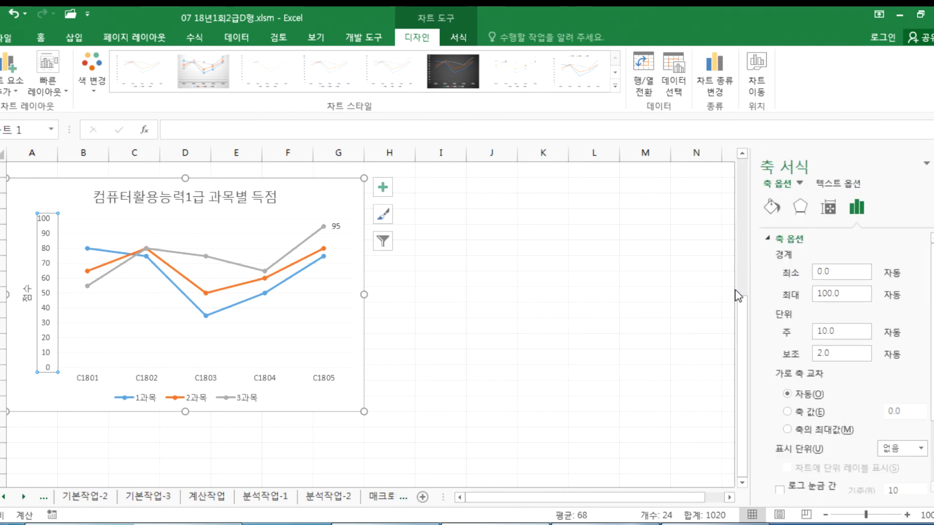
{"action": "left_click", "coordinate": [839, 271]}
{"action": "scroll", "coordinate": [767, 287], "scroll_direction": "down", "scroll_amount": 2}
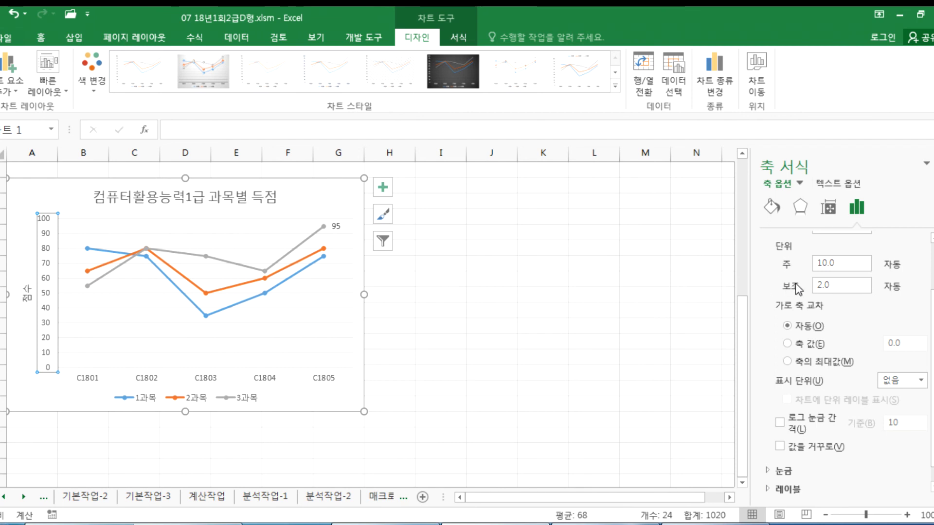
{"action": "scroll", "coordinate": [808, 287], "scroll_direction": "up", "scroll_amount": 2}
{"action": "type", "text": "30"}
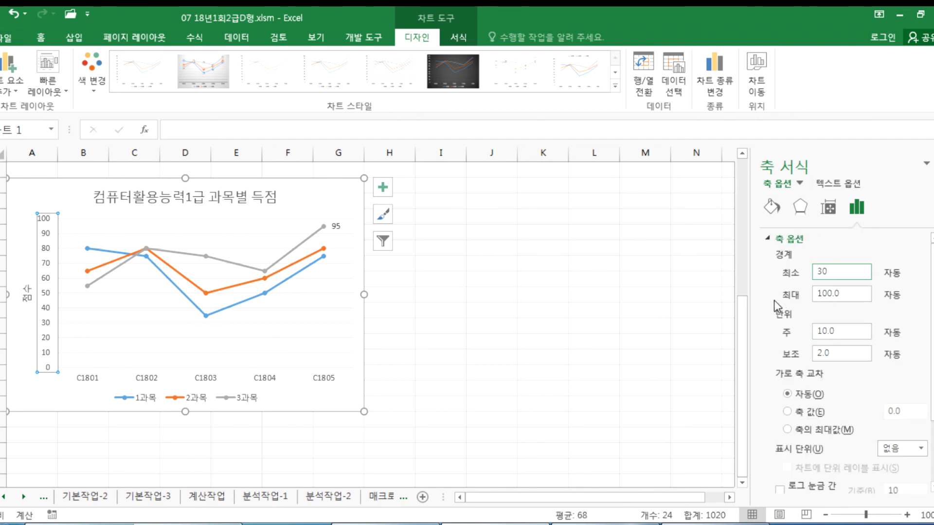
- Reverse the order of the vertical axis values (값을 거꾸로) and close the axis formatting
{"action": "scroll", "coordinate": [775, 301], "scroll_direction": "down", "scroll_amount": 3}
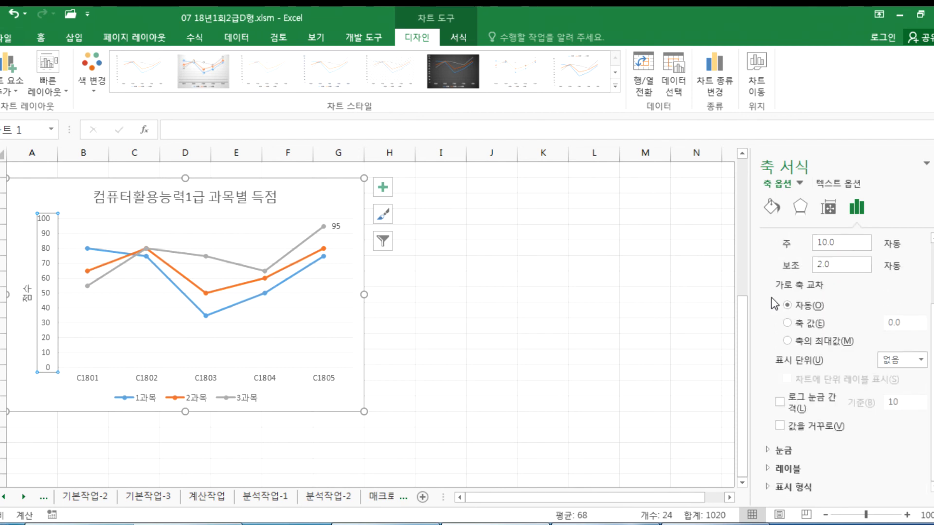
{"action": "left_click", "coordinate": [780, 427]}
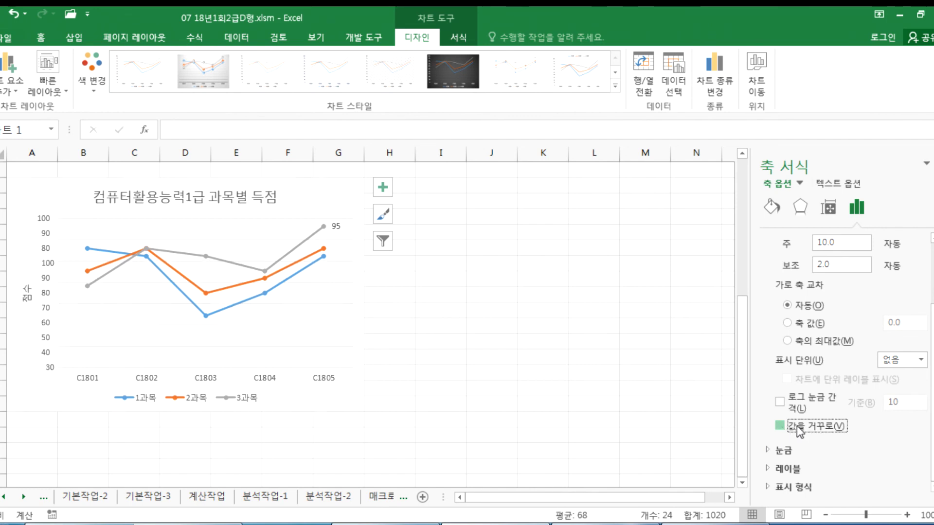
{"action": "left_click", "coordinate": [836, 430]}
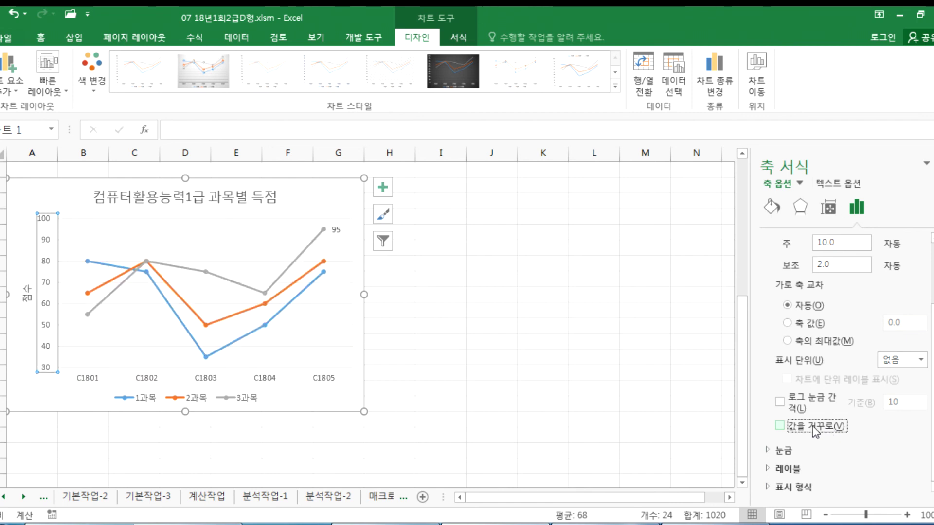
{"action": "left_click", "coordinate": [812, 426]}
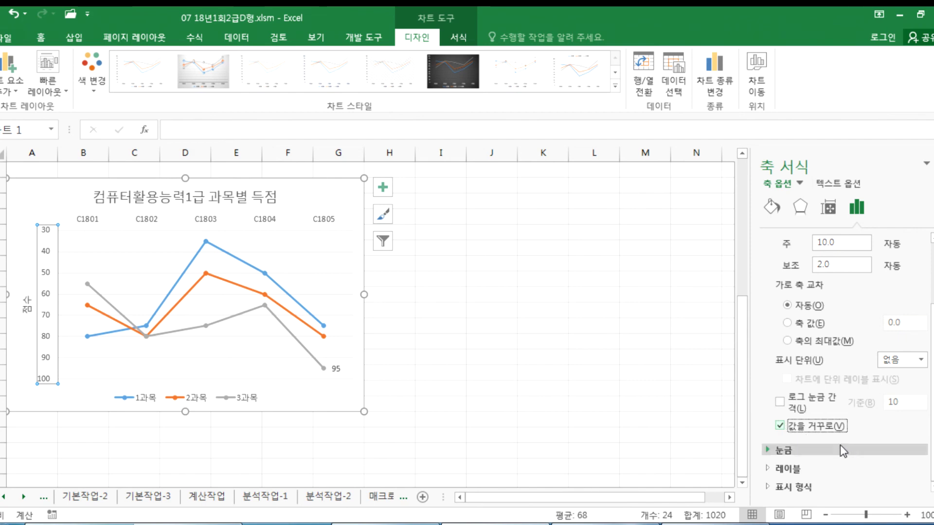
{"action": "left_click", "coordinate": [492, 334]}
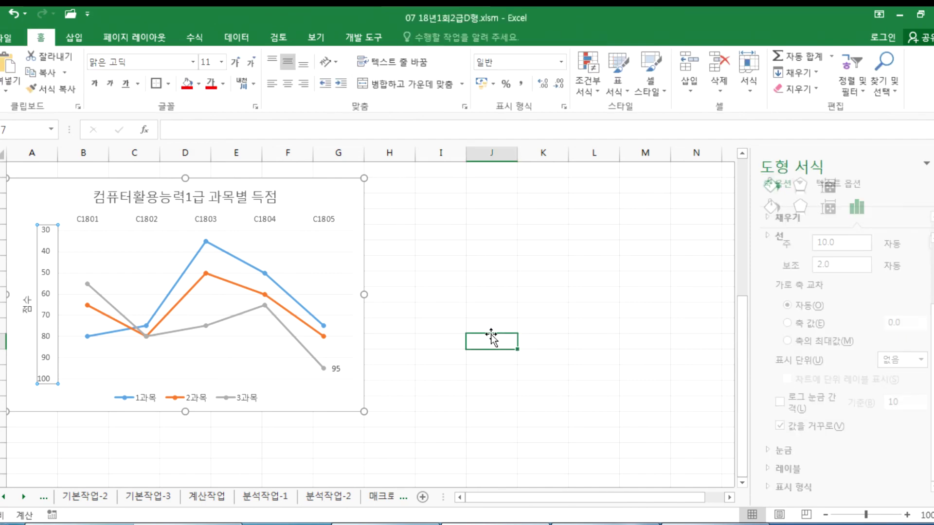
{"action": "left_click", "coordinate": [933, 164]}
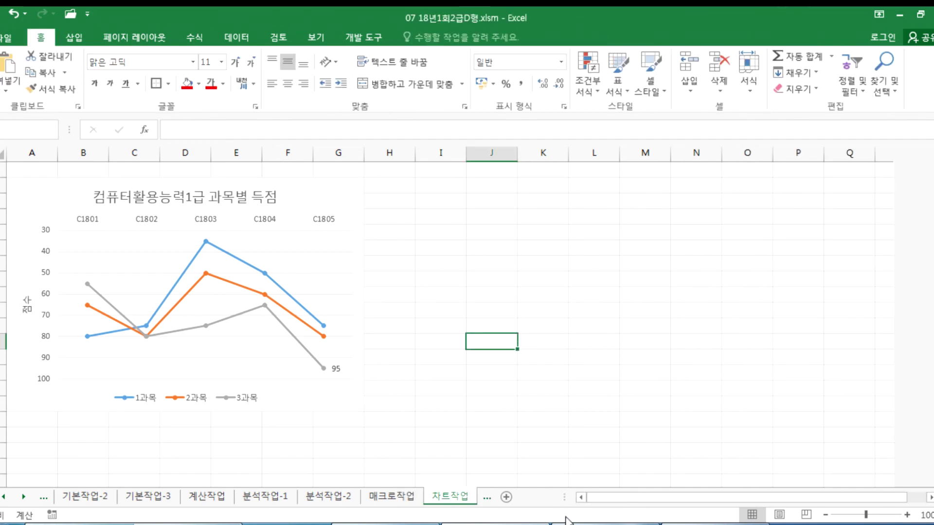
- Switch to 최신기출문제.hwp in 한컴오피스 한글, examine the sample result chart, and return to the Excel workbook
{"action": "left_click", "coordinate": [574, 524]}
{"action": "scroll", "coordinate": [403, 354], "scroll_direction": "down", "scroll_amount": 5}
{"action": "scroll", "coordinate": [404, 354], "scroll_direction": "down", "scroll_amount": 3}
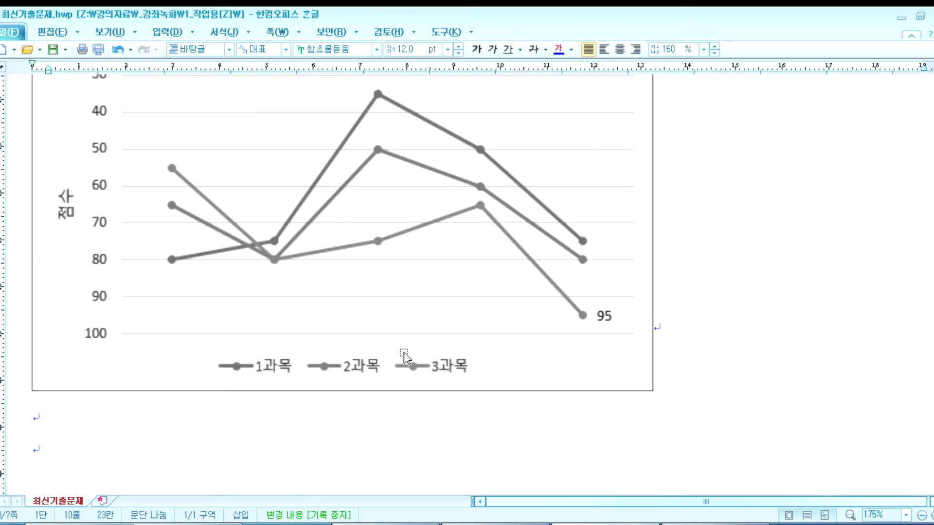
{"action": "scroll", "coordinate": [370, 353], "scroll_direction": "up", "scroll_amount": 2}
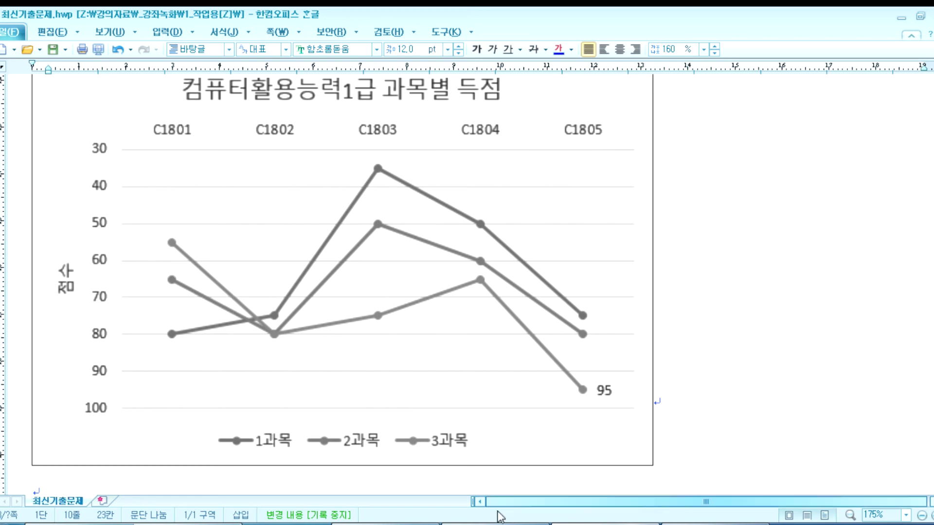
{"action": "left_click", "coordinate": [493, 522]}
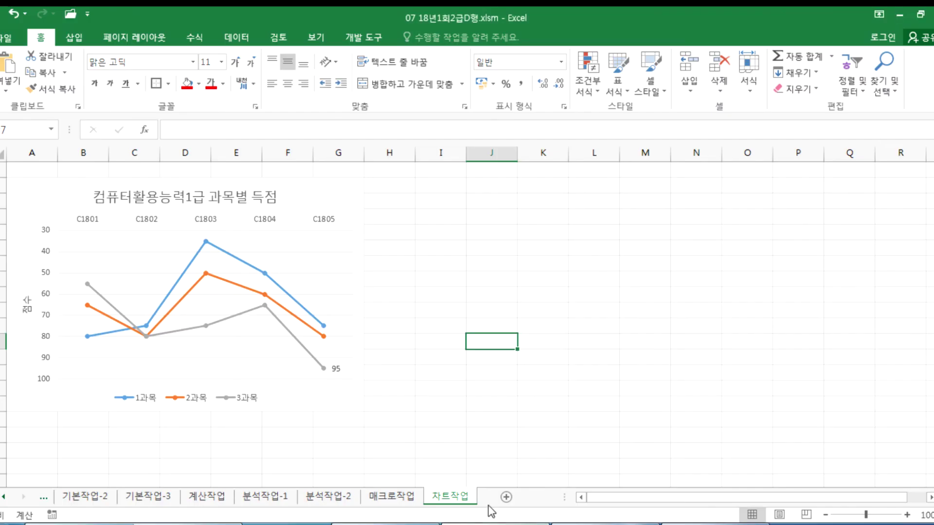
- Review the vertical axis's bounds and units in its format settings and compare the chart with the sample in 한글 once more
{"action": "left_click", "coordinate": [46, 322]}
{"action": "double_click", "coordinate": [47, 322]}
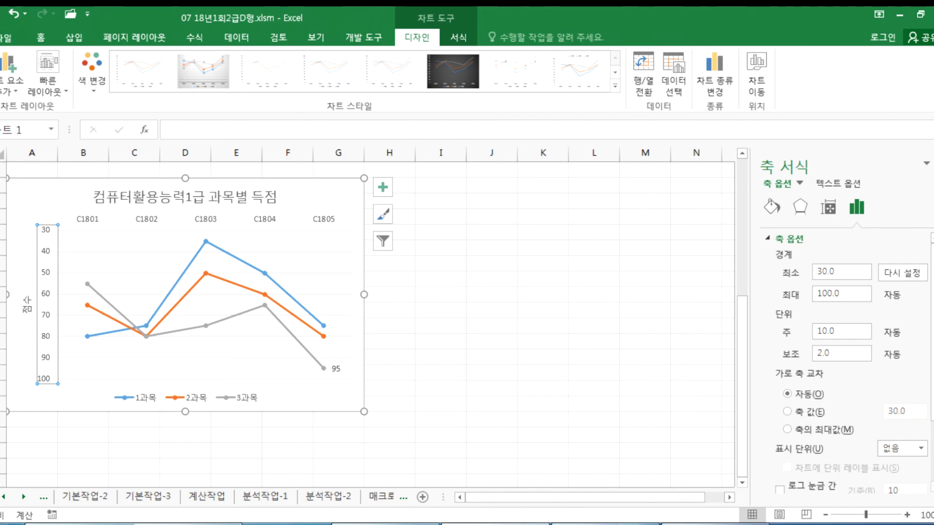
{"action": "key", "text": "alt+Tab"}
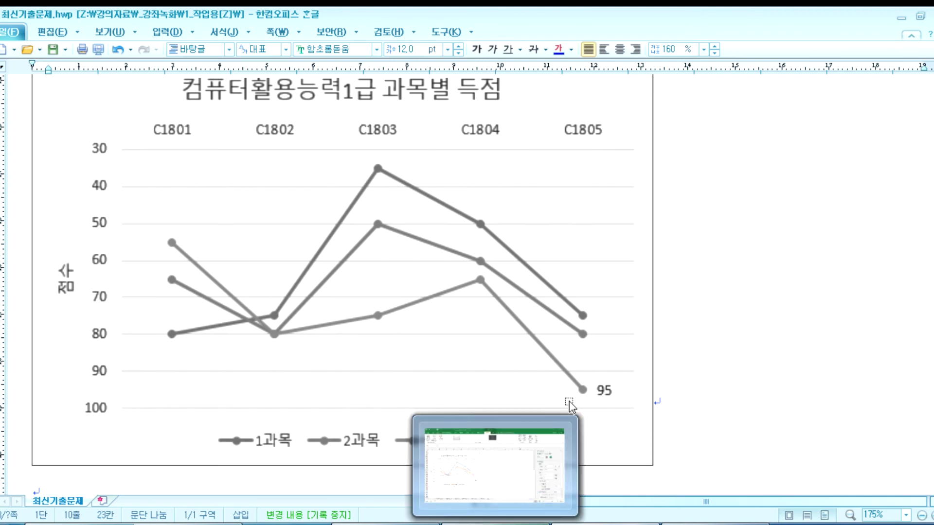
{"action": "left_click", "coordinate": [559, 462]}
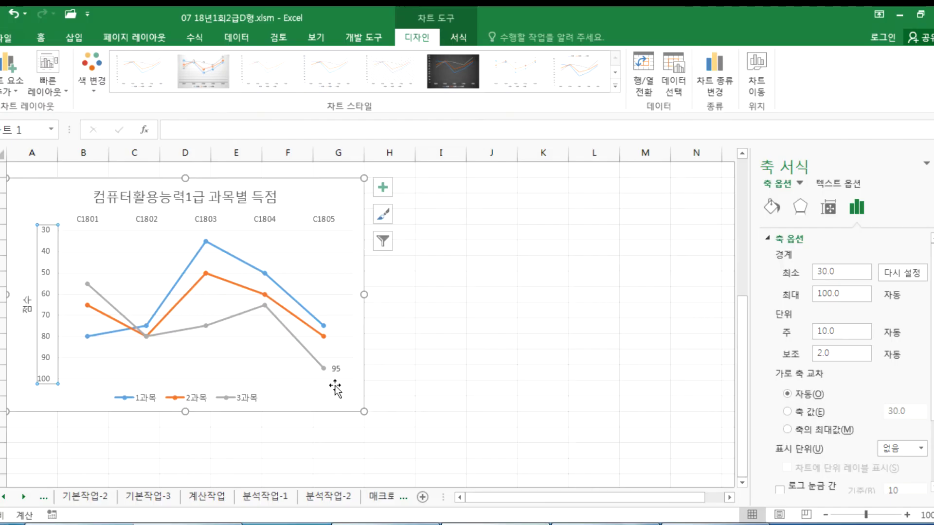
{"action": "left_click", "coordinate": [361, 385]}
{"action": "left_click", "coordinate": [489, 337]}
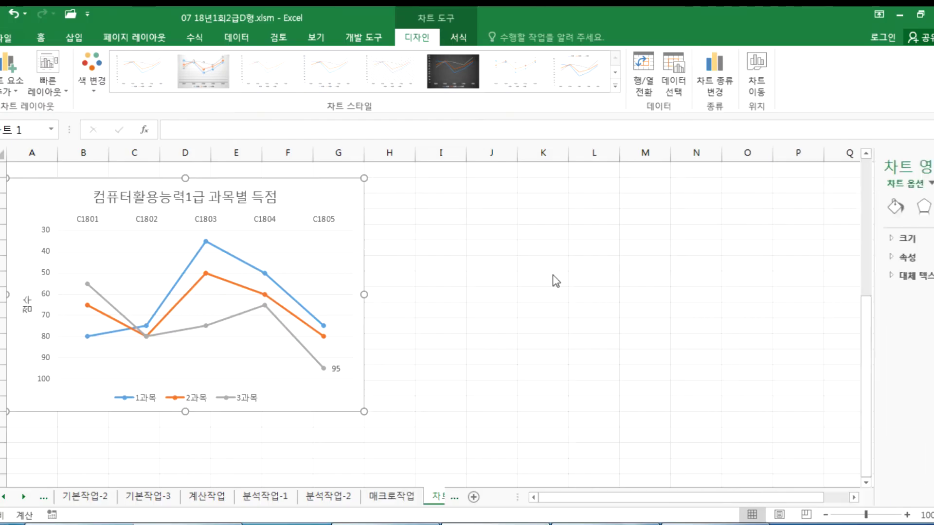